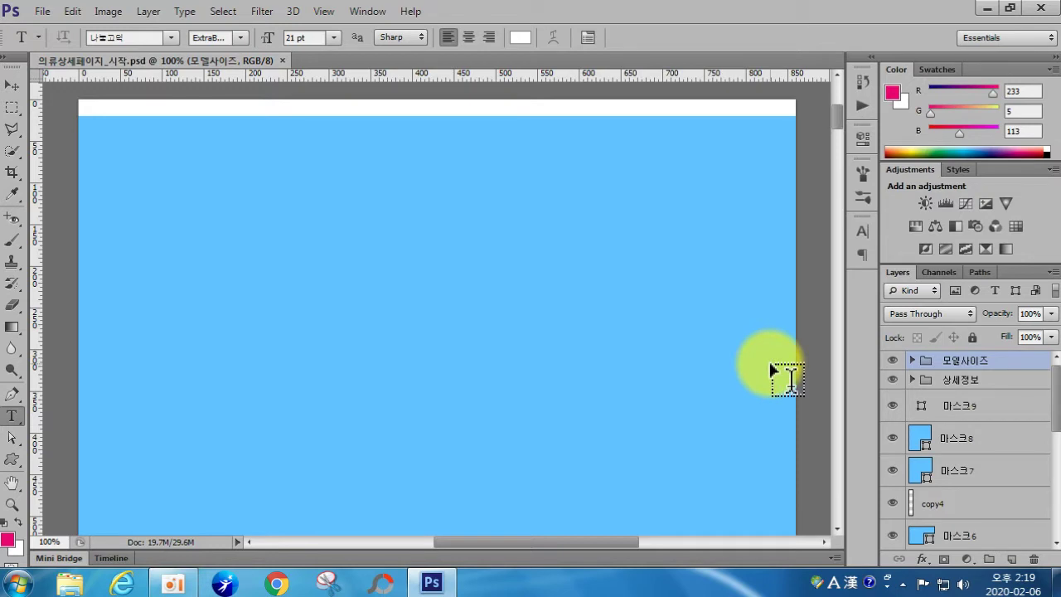
Place the 이미지1 photo directly above the 마스크1 layer, the large blue rectangle over the LOVE IS ALL AROUND heading.
key("ctrl+minus")
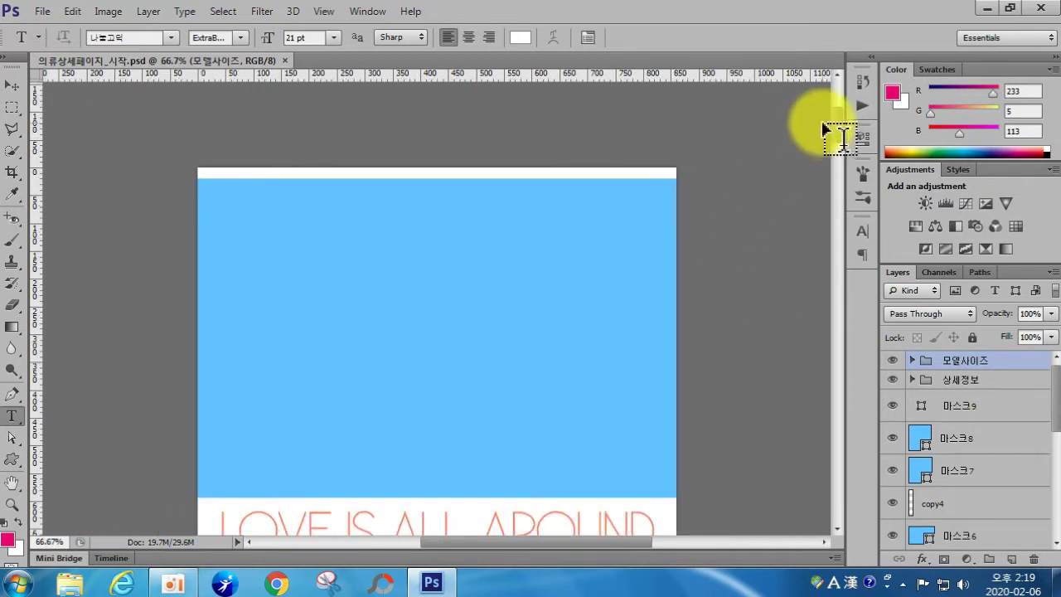
left_click_drag(837, 114, 838, 121)
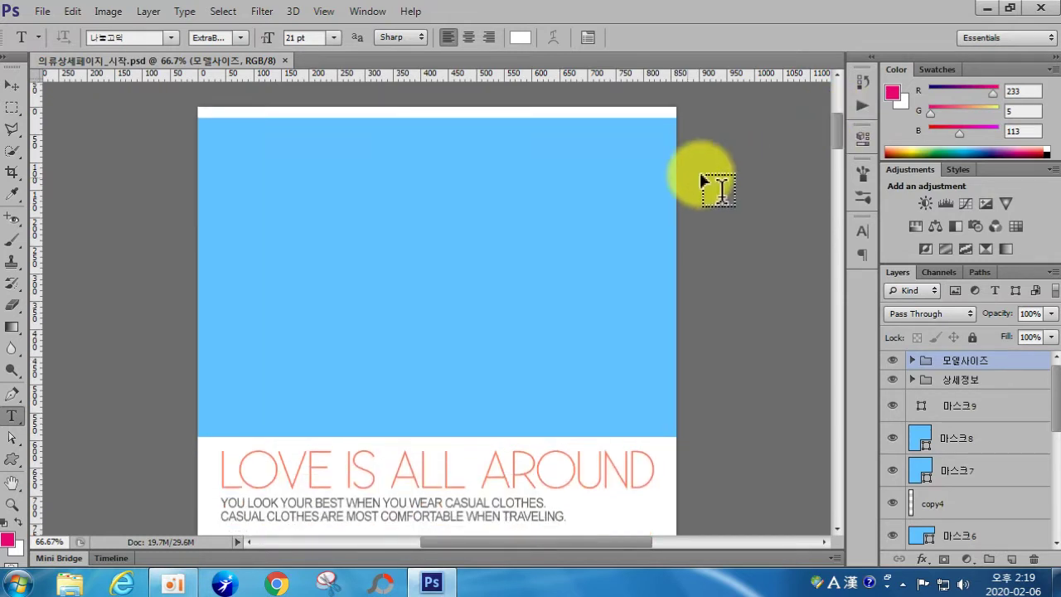
left_click(11, 84)
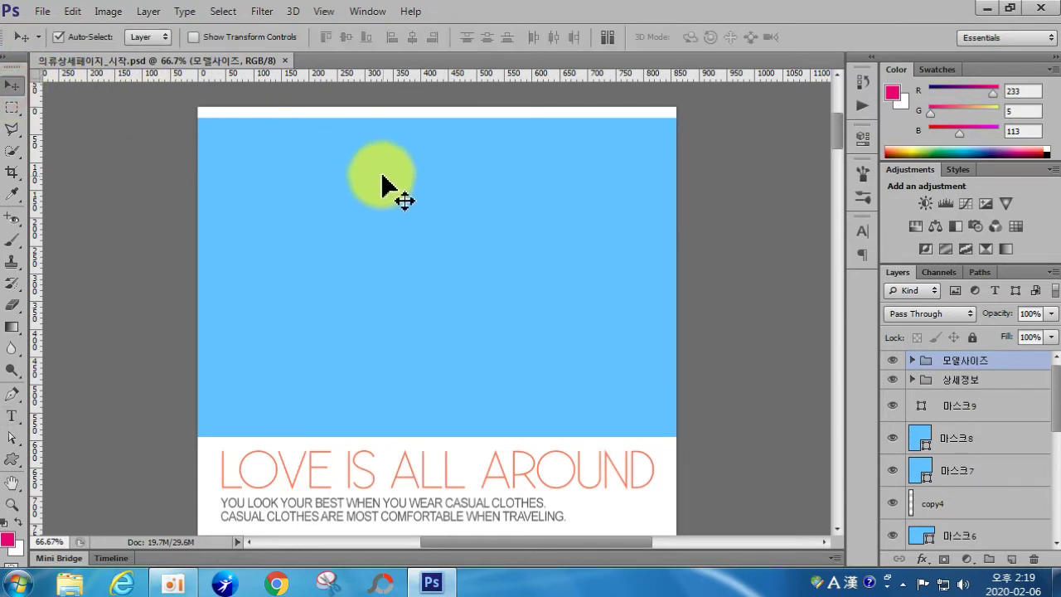
left_click(437, 285)
left_click(930, 539)
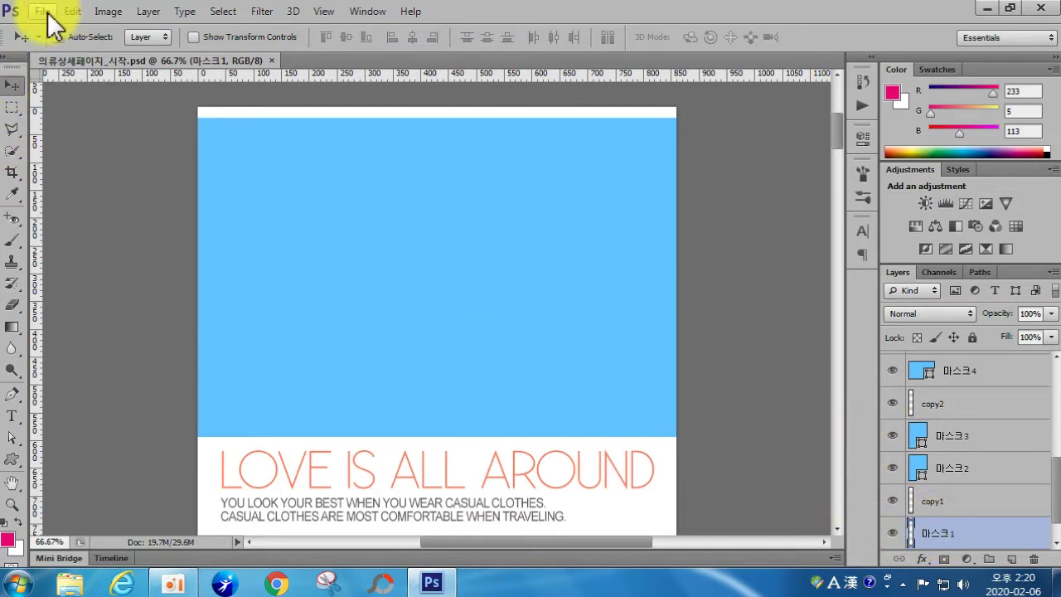
left_click(47, 12)
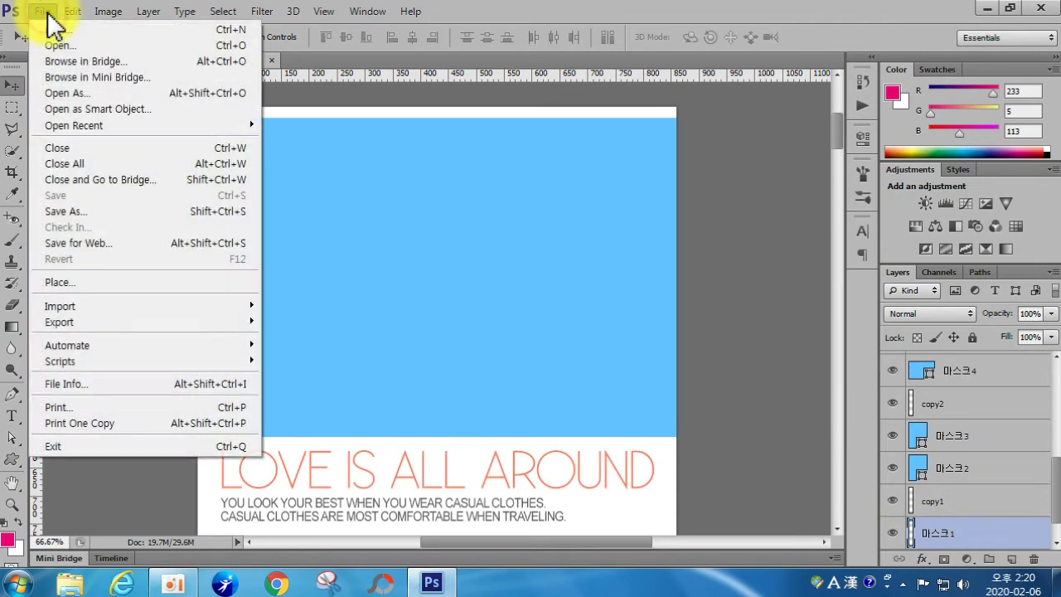
left_click(96, 282)
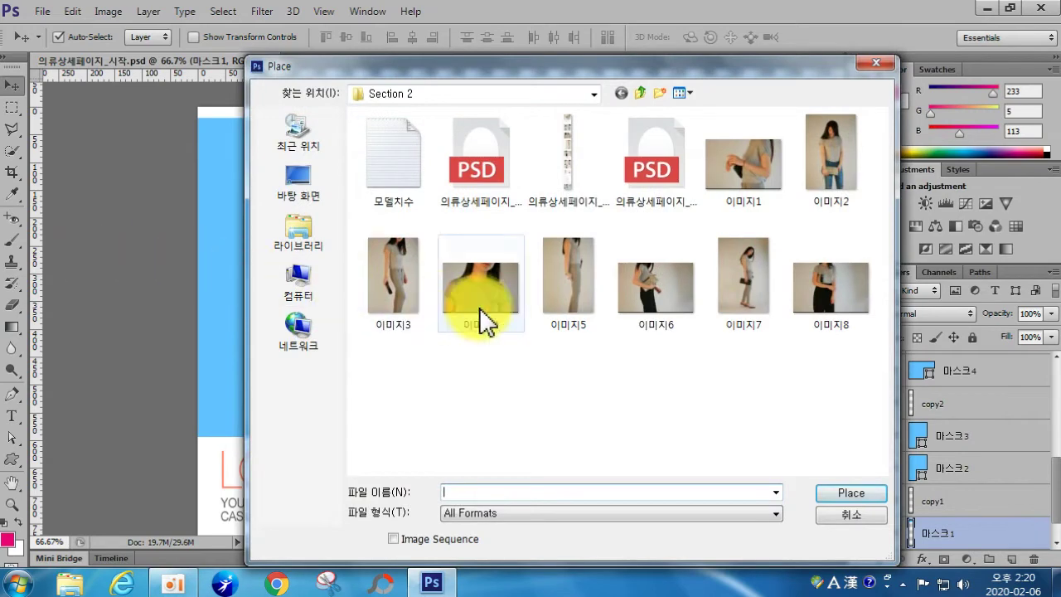
left_click(729, 179)
left_click(854, 494)
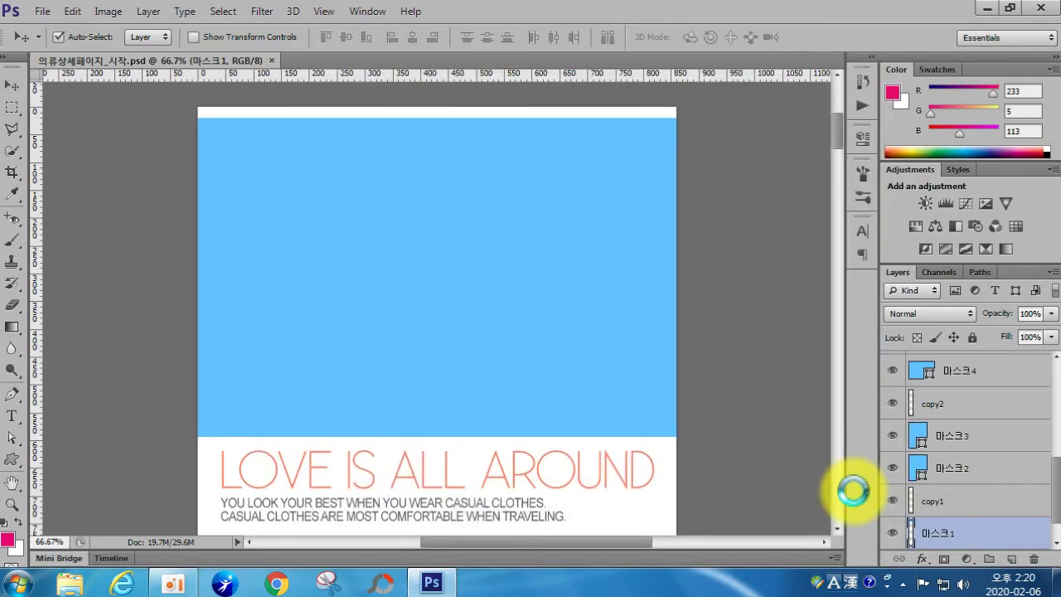
Scale the placed photo to about 22.4% and centre it at about X 431 px, Y 305 px, covering the blue rectangle.
mouse_move(374, 315)
left_mouse_down()
mouse_move(373, 284)
mouse_move(377, 295)
left_mouse_up()
left_click_drag(671, 432, 677, 437)
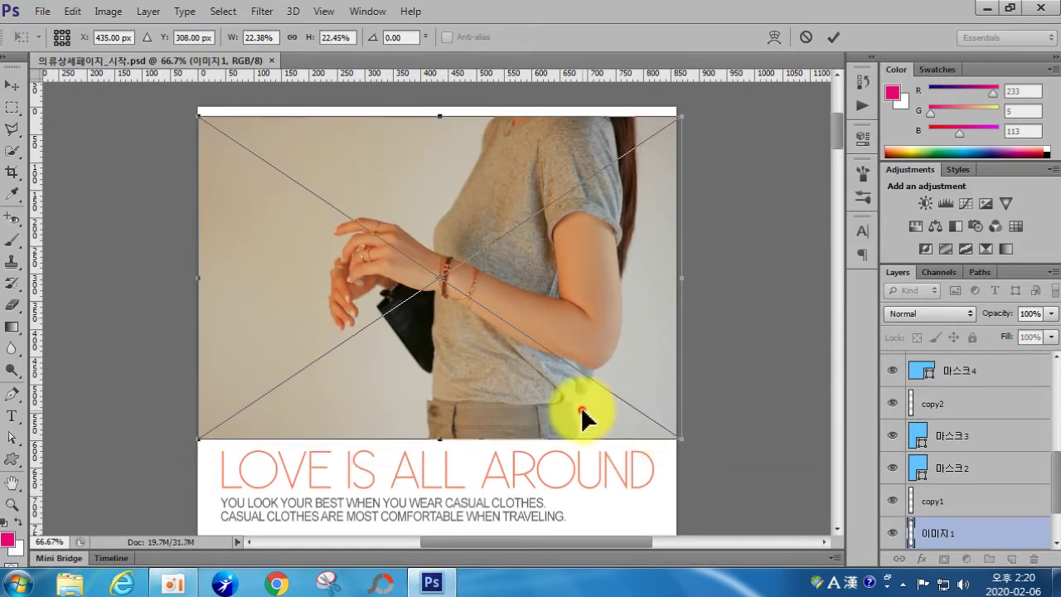
left_click_drag(580, 409, 578, 407)
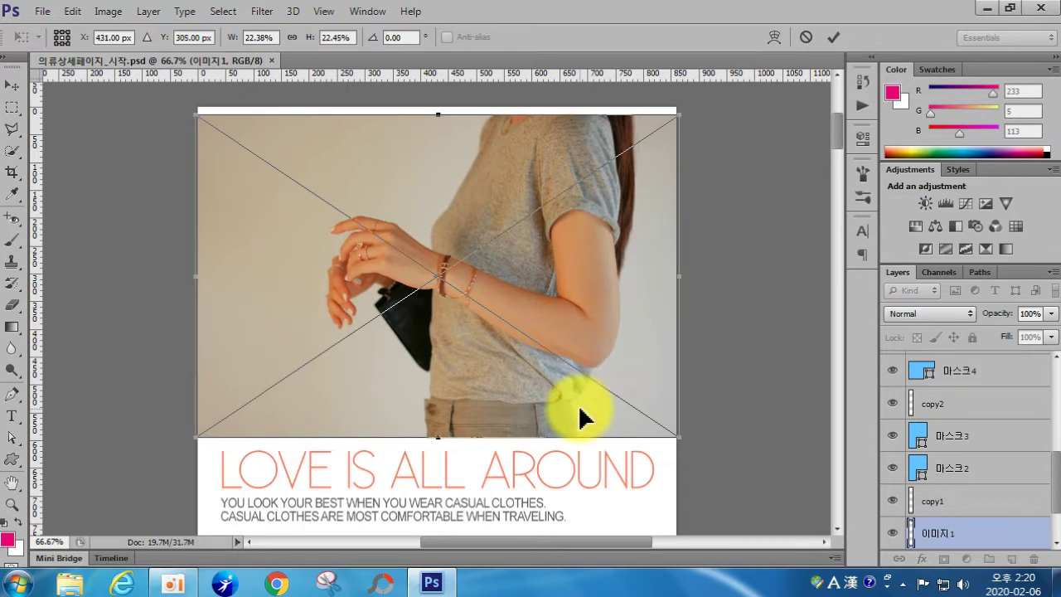
key("Return")
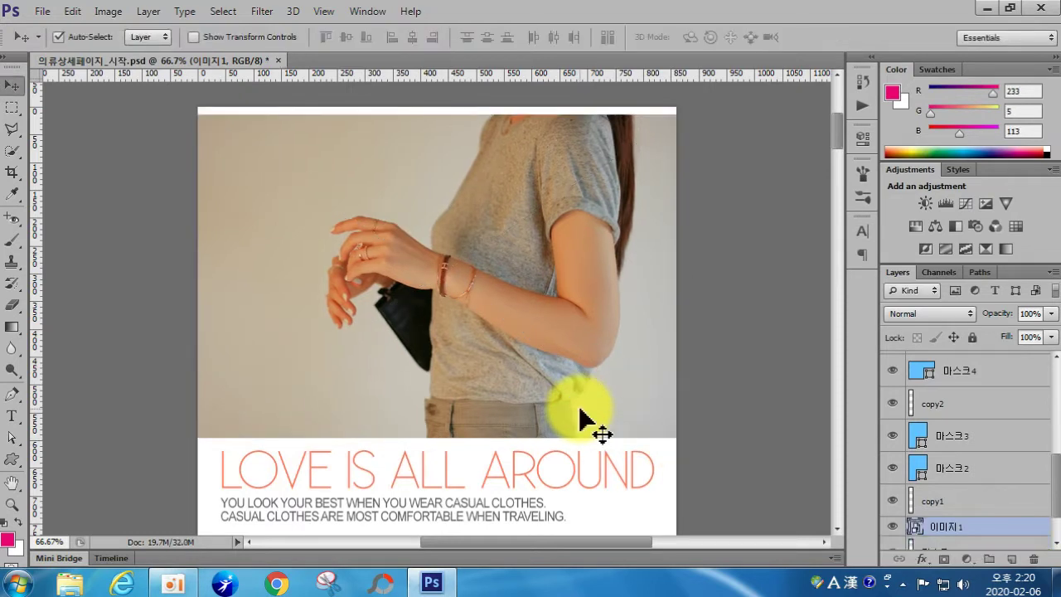
Clip the 이미지1 photo to the 마스크1 shape with a clipping mask and rasterize the photo layer.
key("ctrl+alt+g")
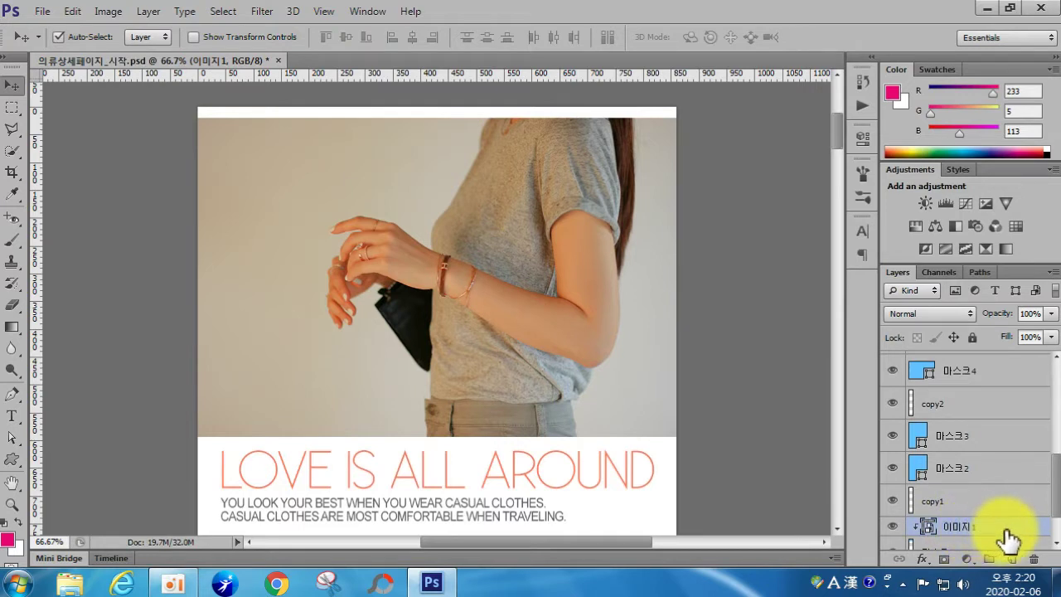
right_click(955, 535)
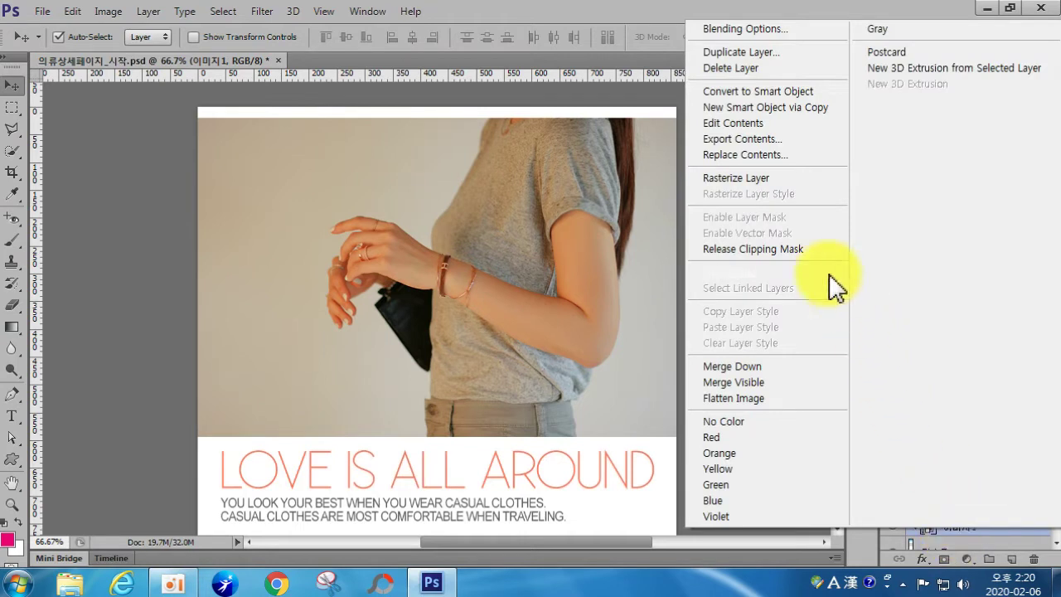
left_click(771, 179)
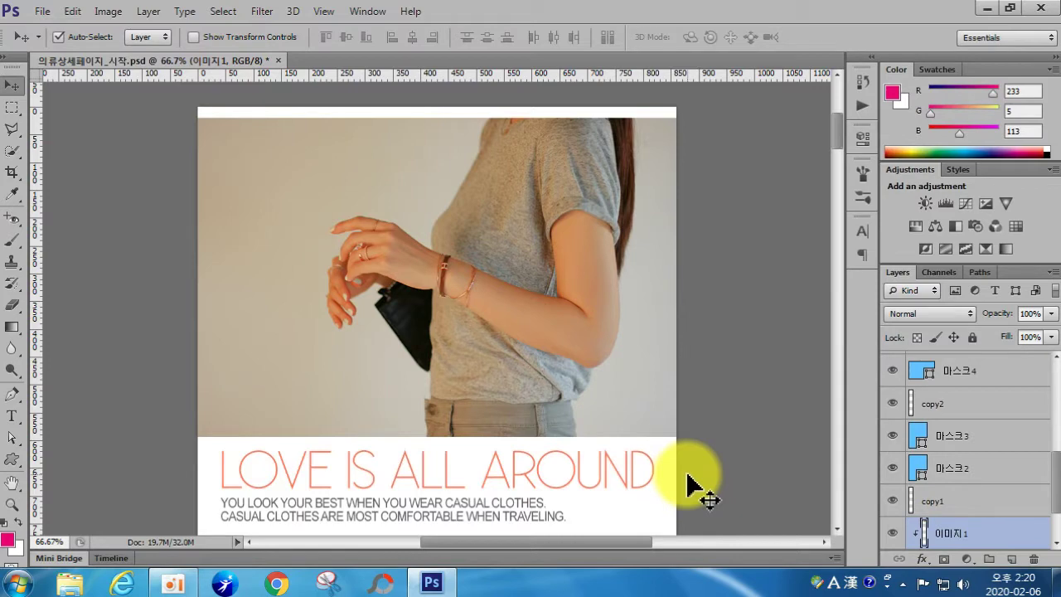
Brighten the 이미지1 photo with Levels, using RGB input levels of 9, 1.41 and 209.
key("ctrl+l")
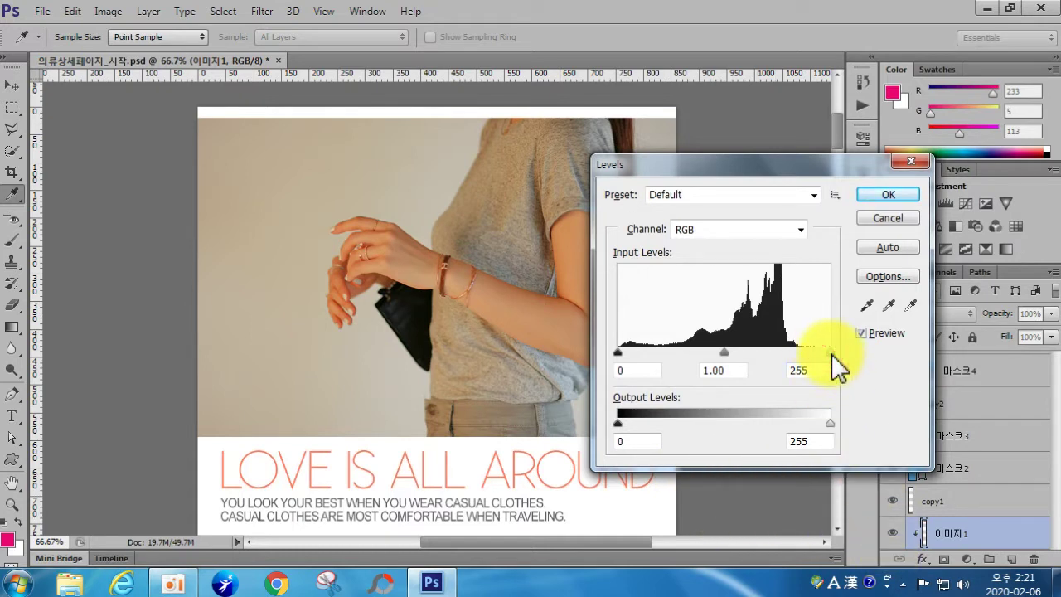
left_click_drag(828, 353, 804, 360)
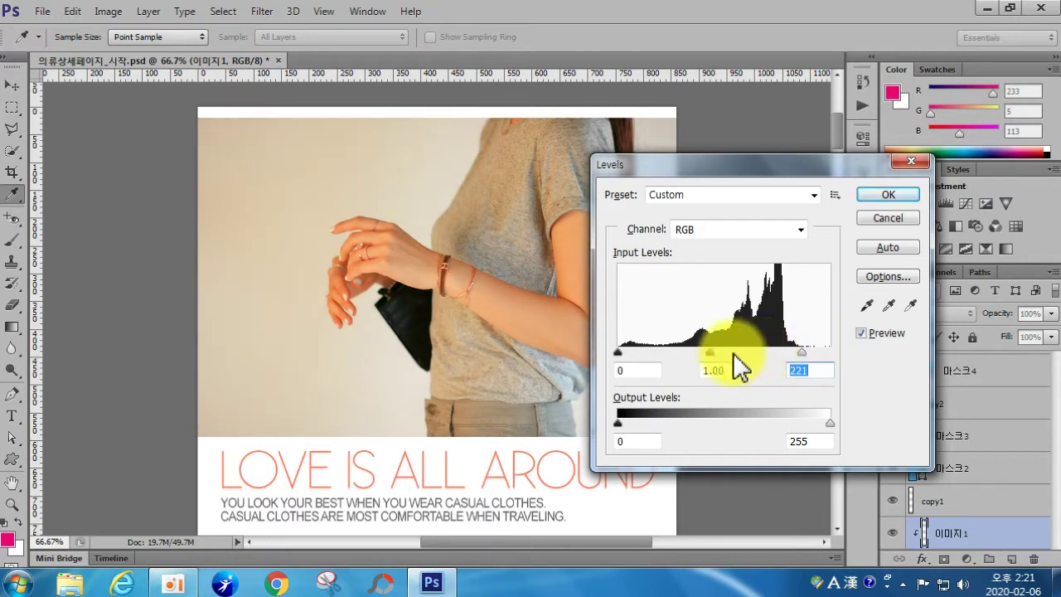
mouse_move(709, 354)
left_mouse_down()
mouse_move(700, 355)
mouse_move(718, 357)
mouse_move(701, 354)
left_mouse_up()
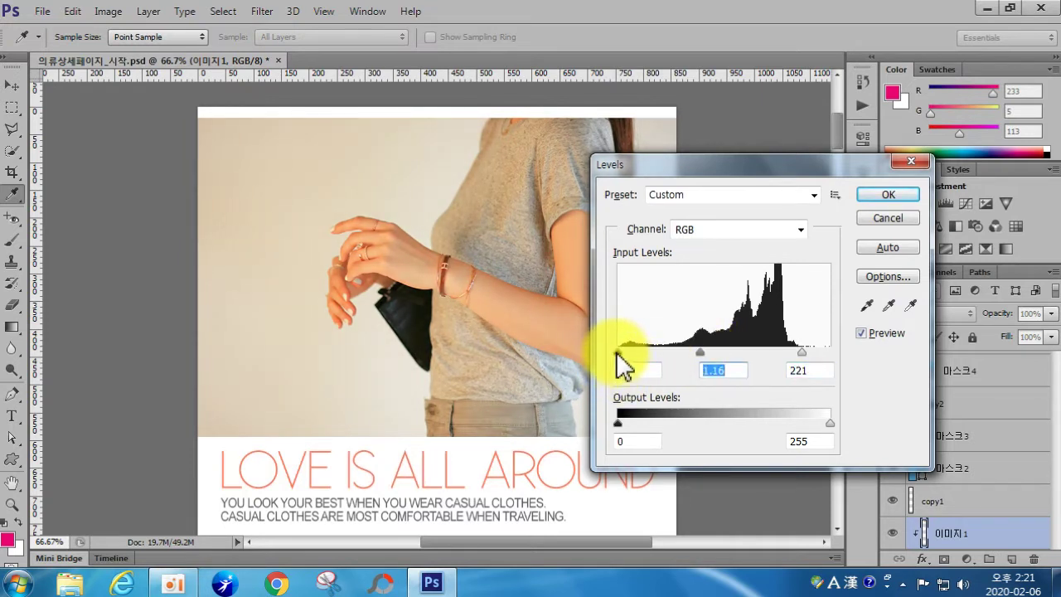
left_click_drag(622, 352, 625, 351)
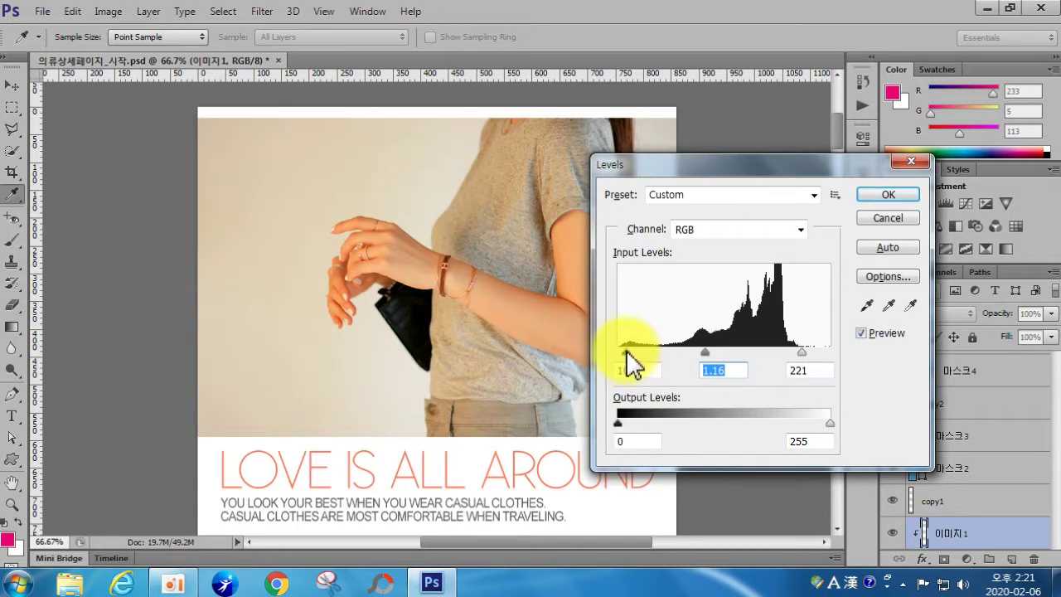
left_click(701, 355)
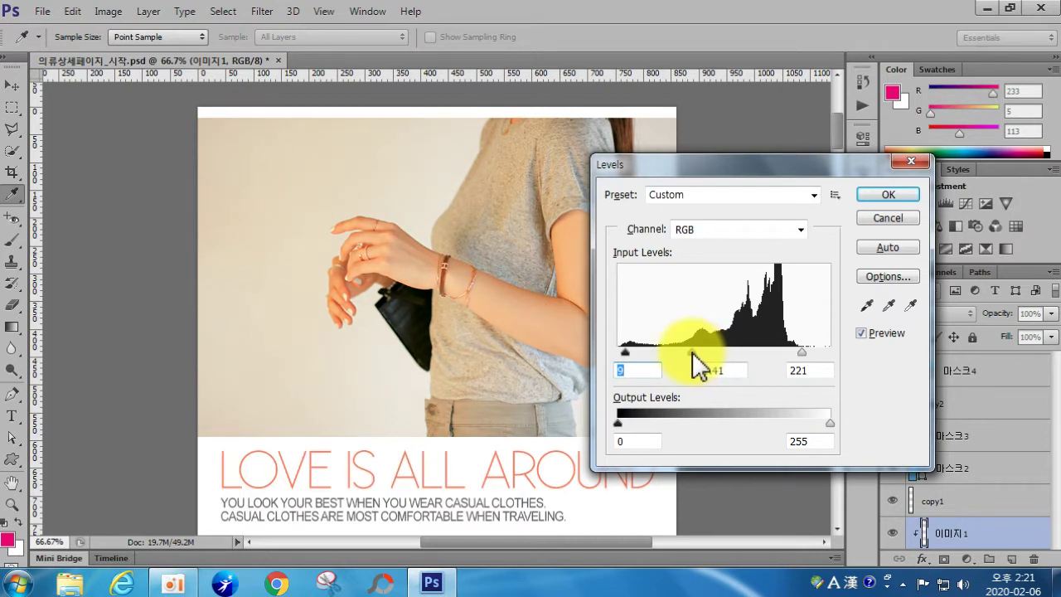
left_click(692, 352)
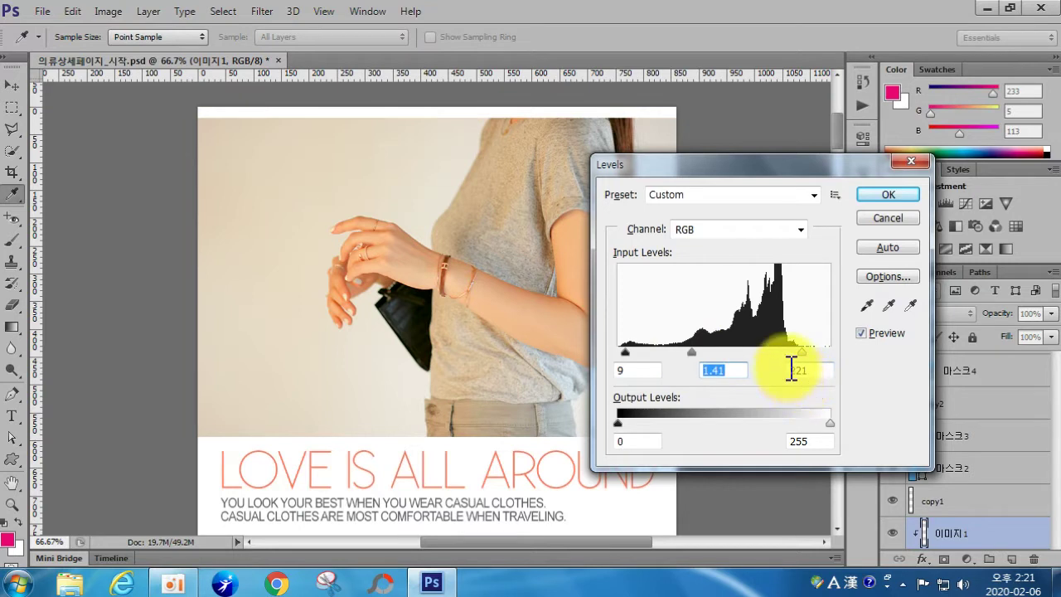
left_click_drag(799, 355, 792, 352)
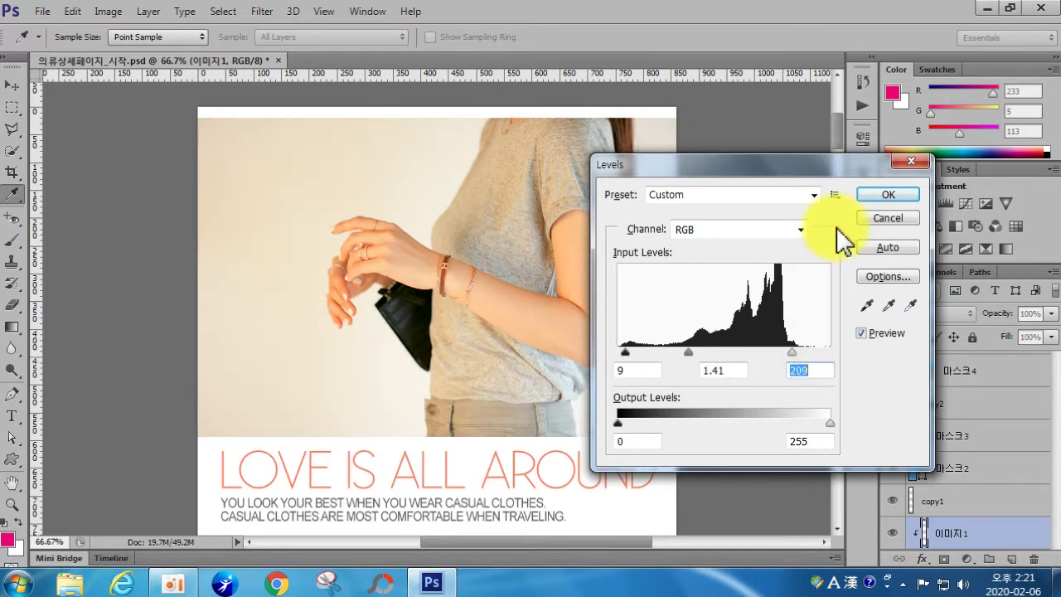
left_click(899, 197)
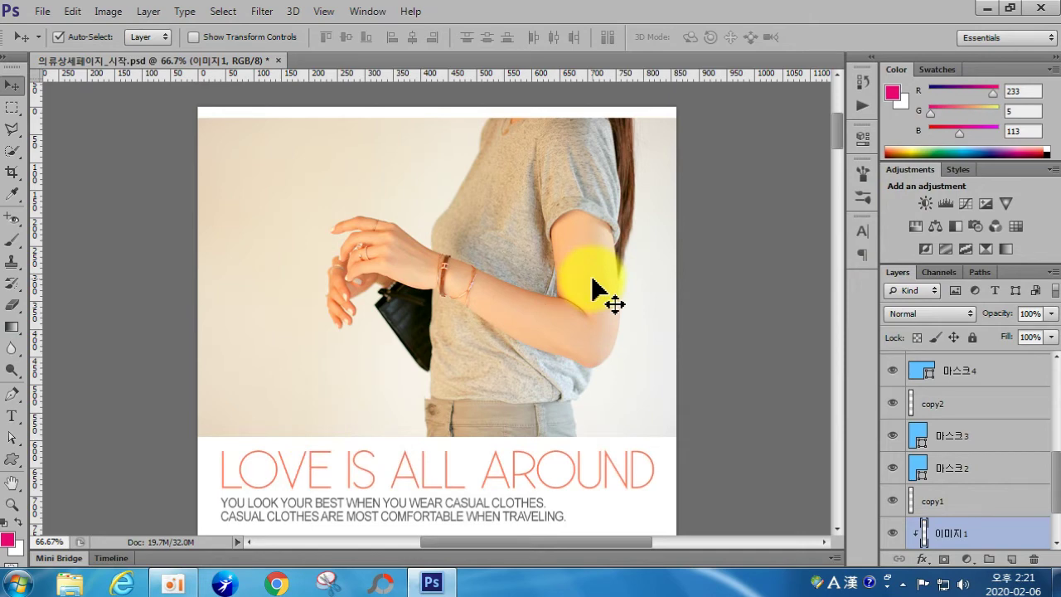
Apply Curves to the photo's RGB channel, lifting shadows from input 68 to output 82 and lowering highlights from 194 to 174.
key("i")
key("ctrl+m")
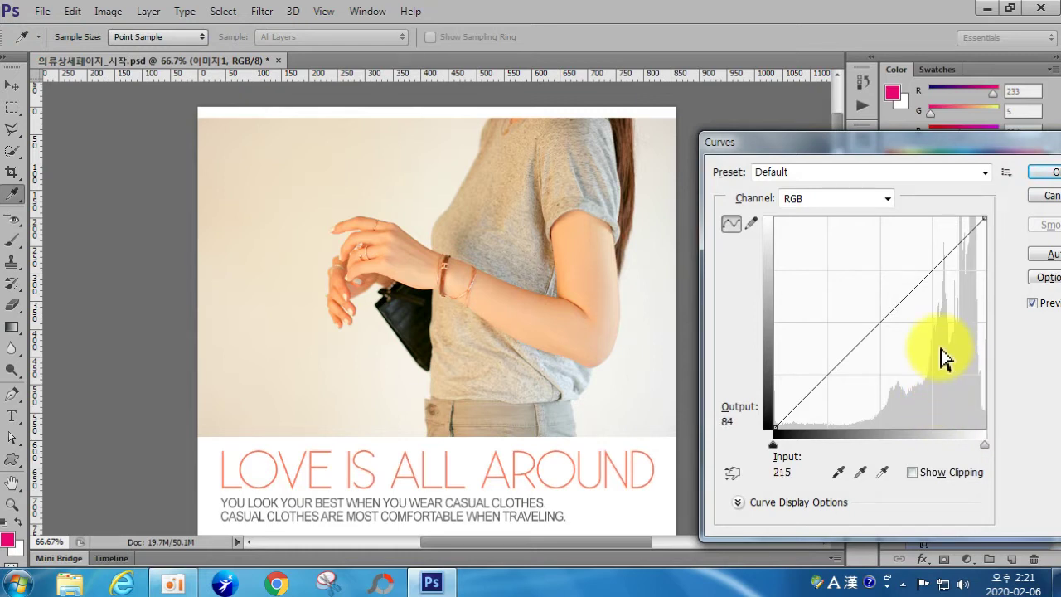
left_click_drag(925, 276, 928, 280)
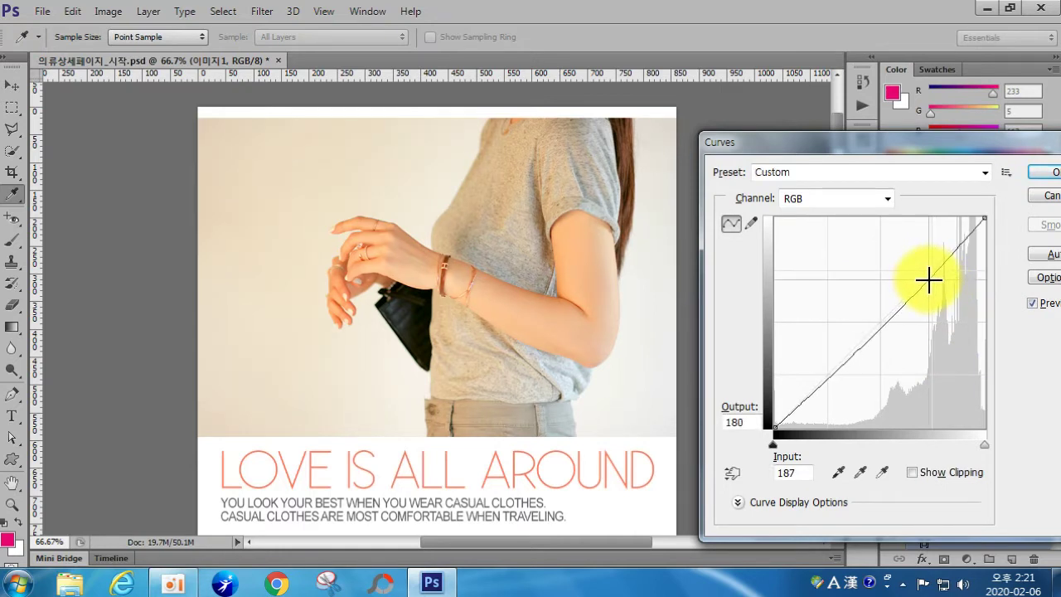
left_click_drag(832, 373, 831, 365)
mouse_move(929, 285)
left_mouse_down()
mouse_move(933, 293)
mouse_move(934, 281)
left_mouse_up()
left_click(829, 363)
left_click_drag(830, 363, 830, 359)
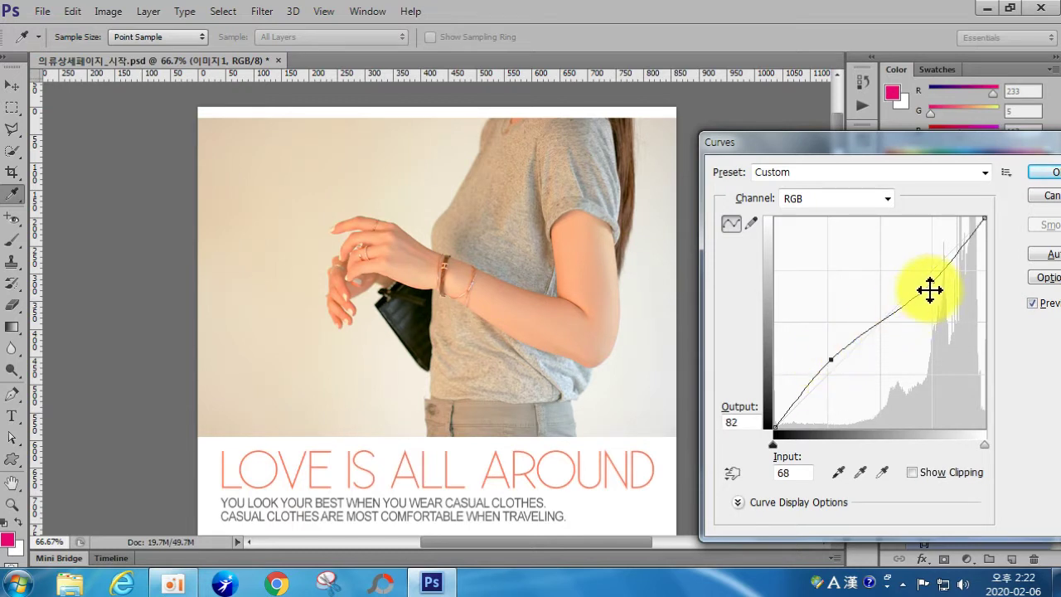
left_click_drag(933, 284, 936, 282)
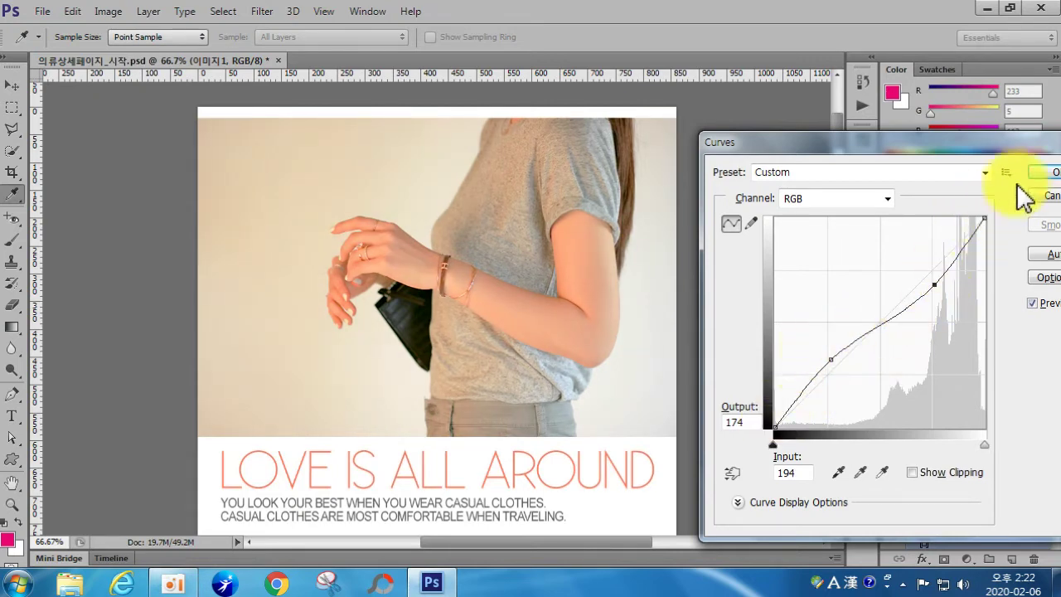
left_click(1045, 172)
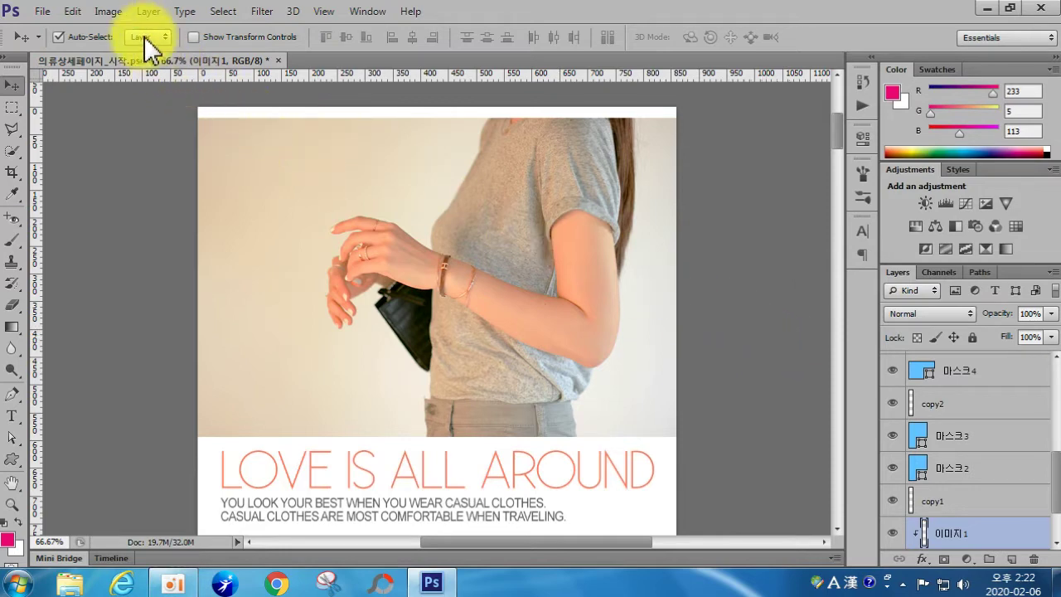
Apply Color Balance to the photo's midtones with cyan-red -62, magenta-green +1 and yellow-blue +15.
left_click(116, 11)
left_click(129, 53)
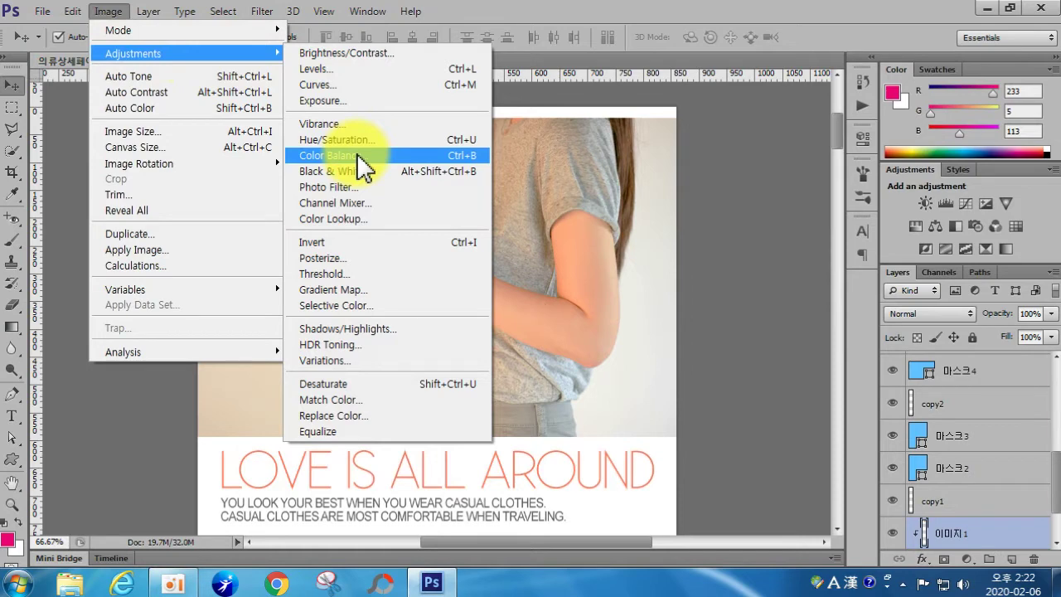
left_click(358, 155)
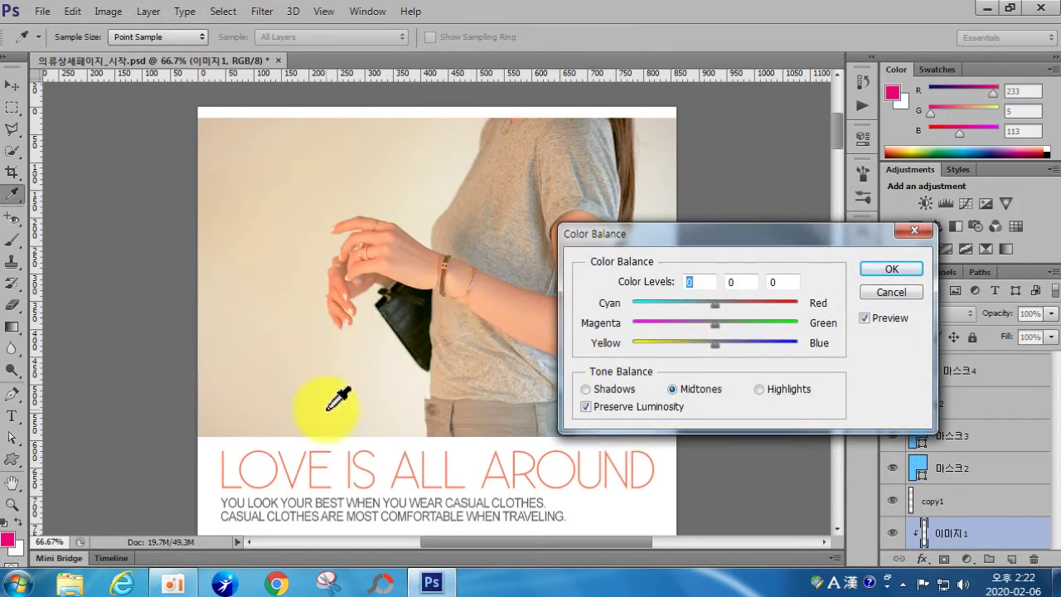
mouse_move(713, 326)
left_mouse_down()
mouse_move(734, 318)
mouse_move(717, 345)
mouse_move(763, 335)
mouse_move(728, 342)
mouse_move(731, 327)
mouse_move(716, 327)
left_mouse_up()
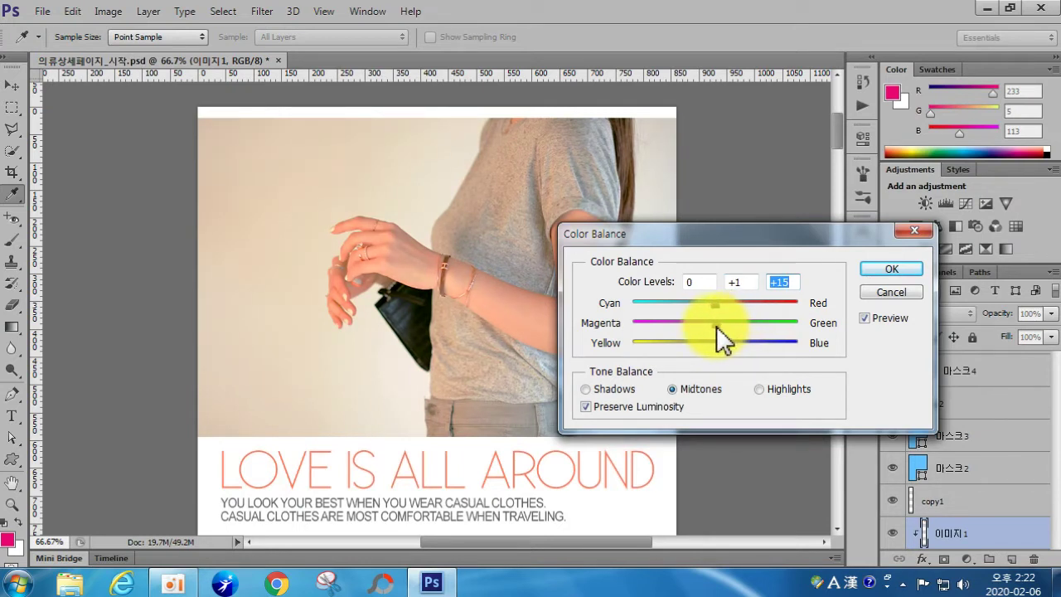
left_click(718, 326)
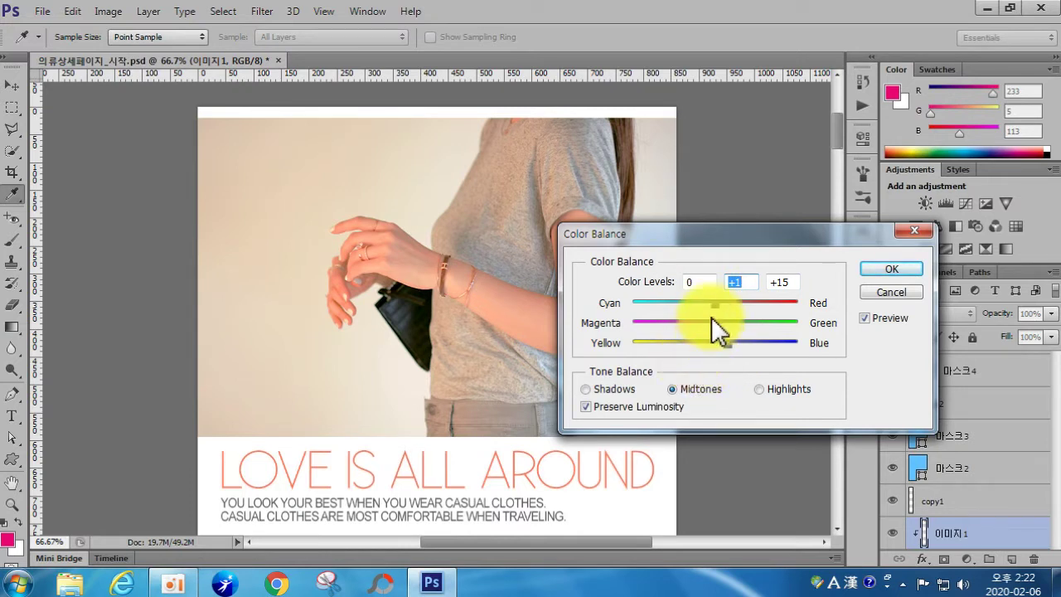
left_click_drag(708, 304, 674, 320)
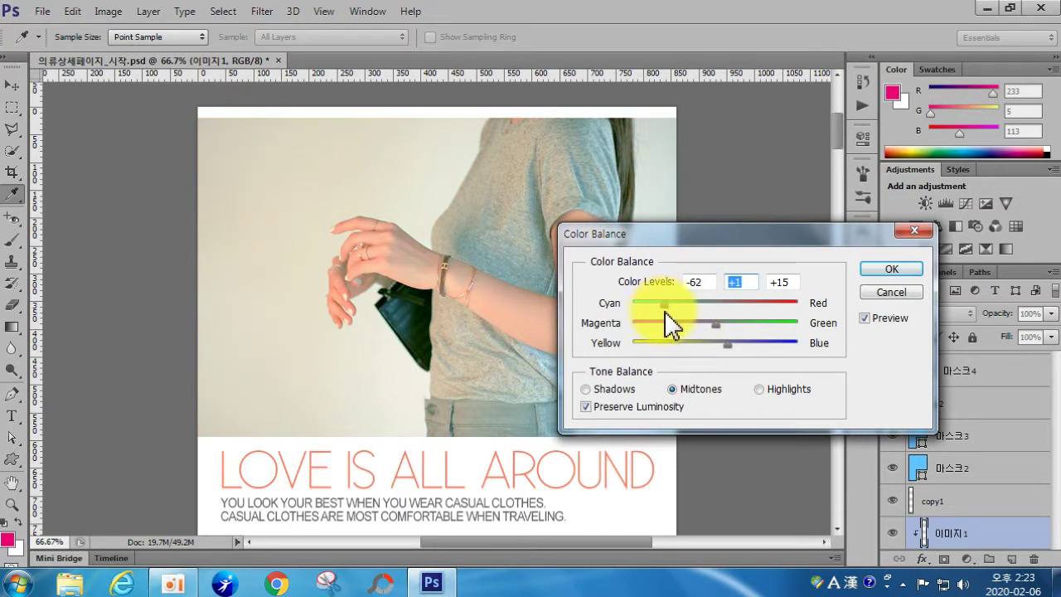
left_click(872, 270)
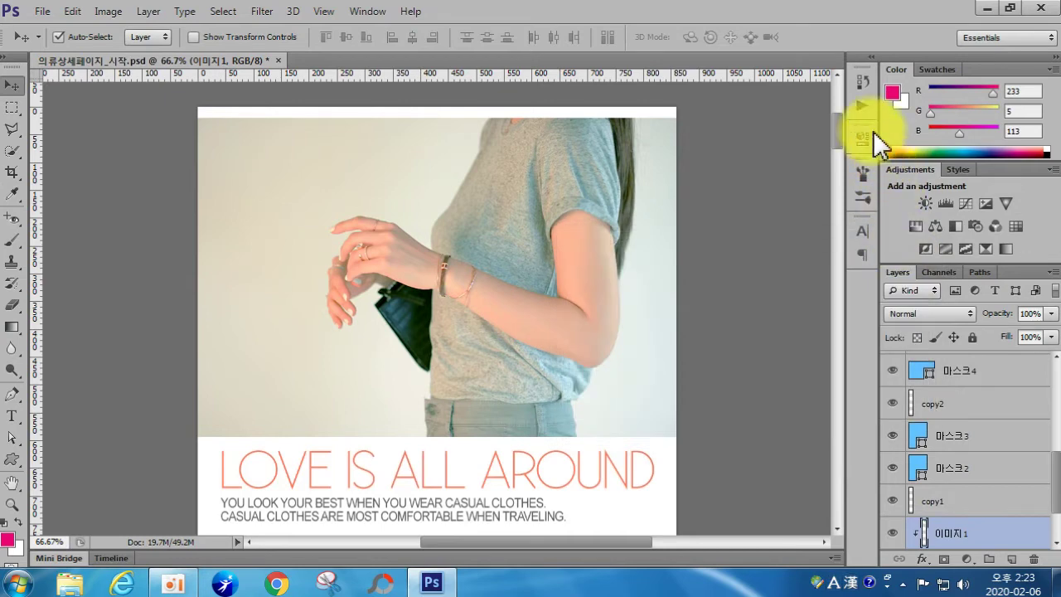
Compare the photo's Curves and Color Balance history states, ending on the Color Balance state.
left_click(862, 83)
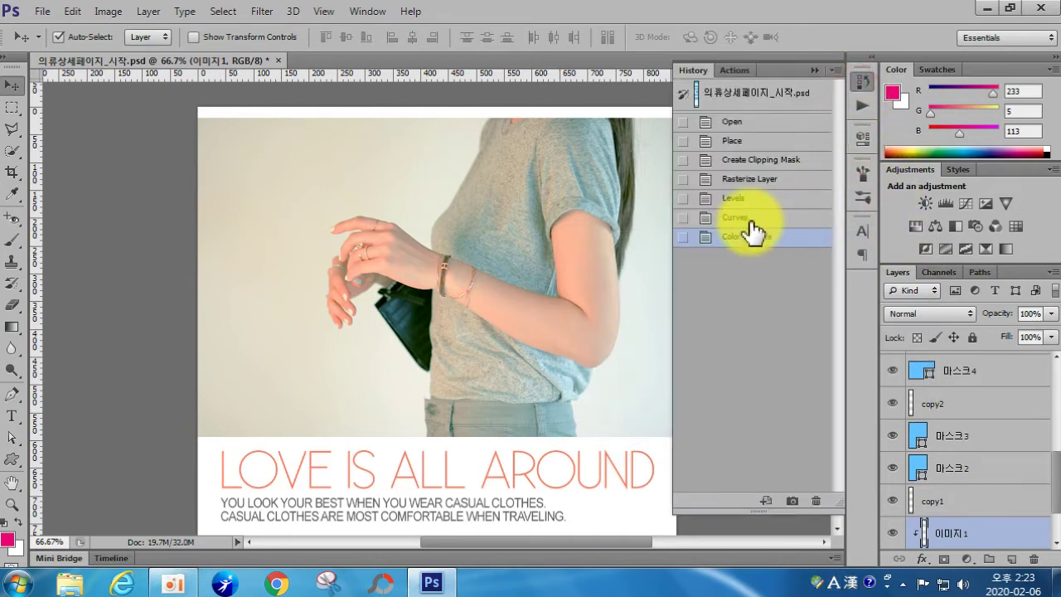
left_click(752, 221)
left_click(756, 236)
left_click(754, 218)
left_click(754, 237)
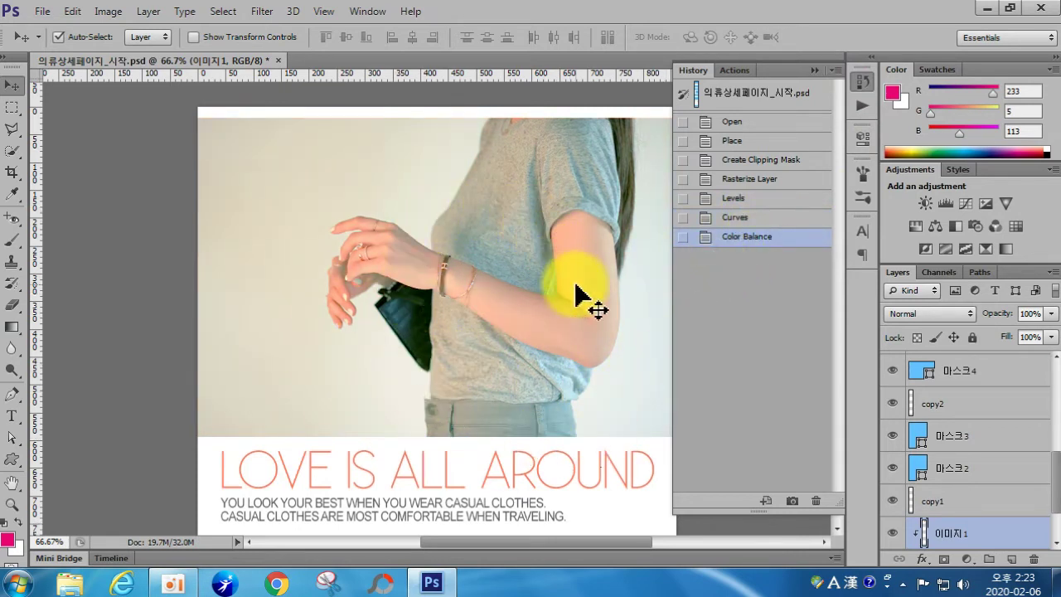
left_click(732, 239)
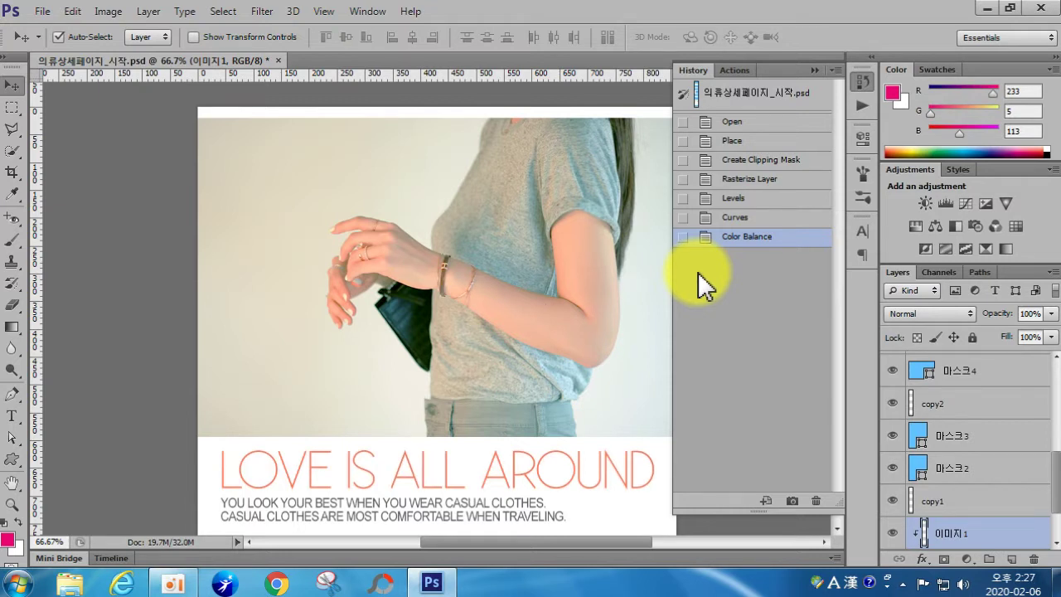
Draw a solid crown custom shape about 71 px wide and 34 px high, centred in the blank area below the tagline.
scroll(599, 364, "down", 10)
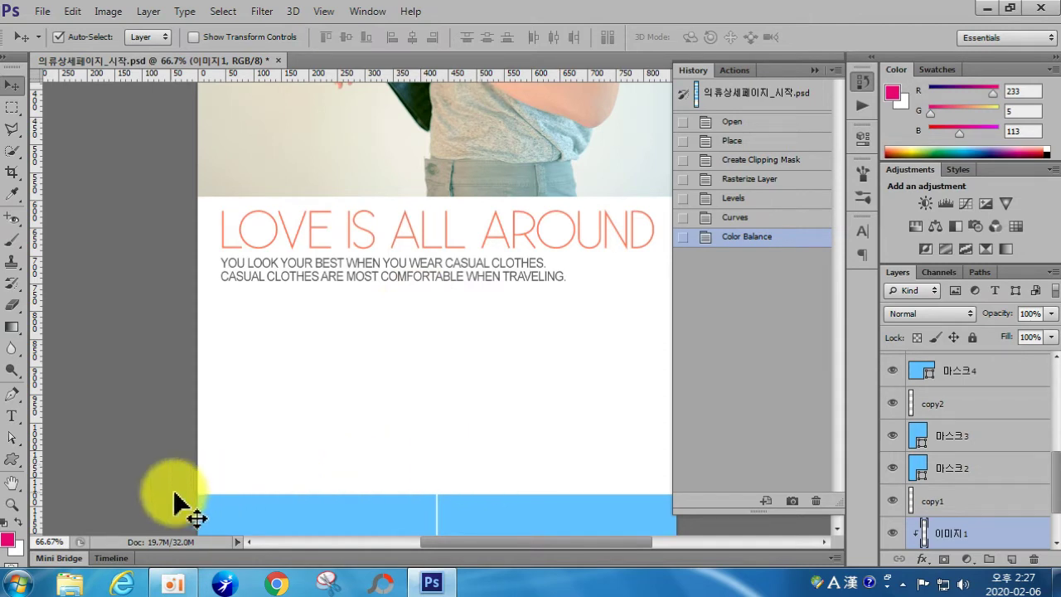
left_click(12, 460)
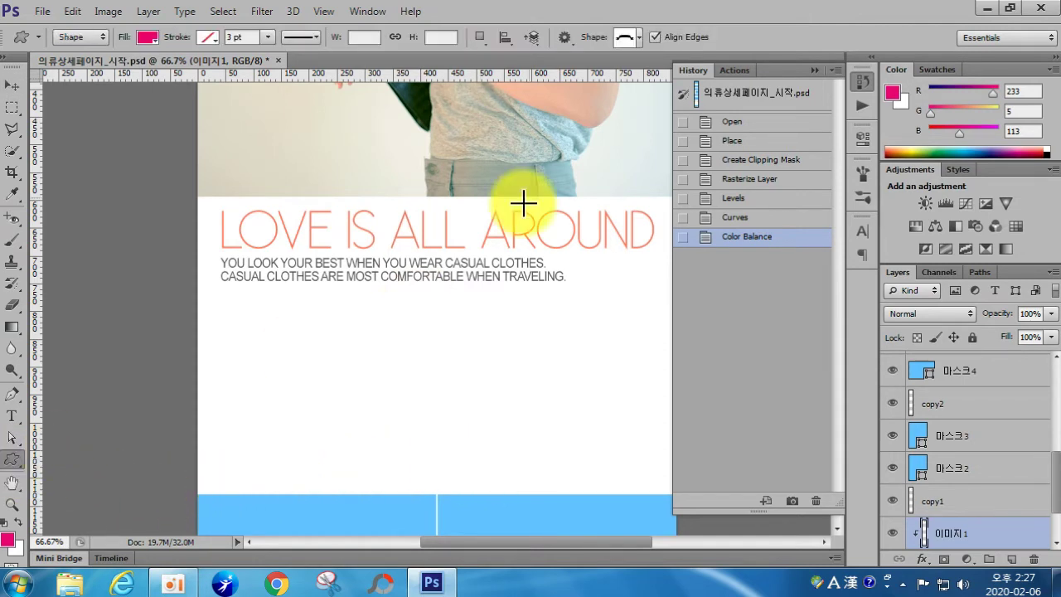
left_click(639, 38)
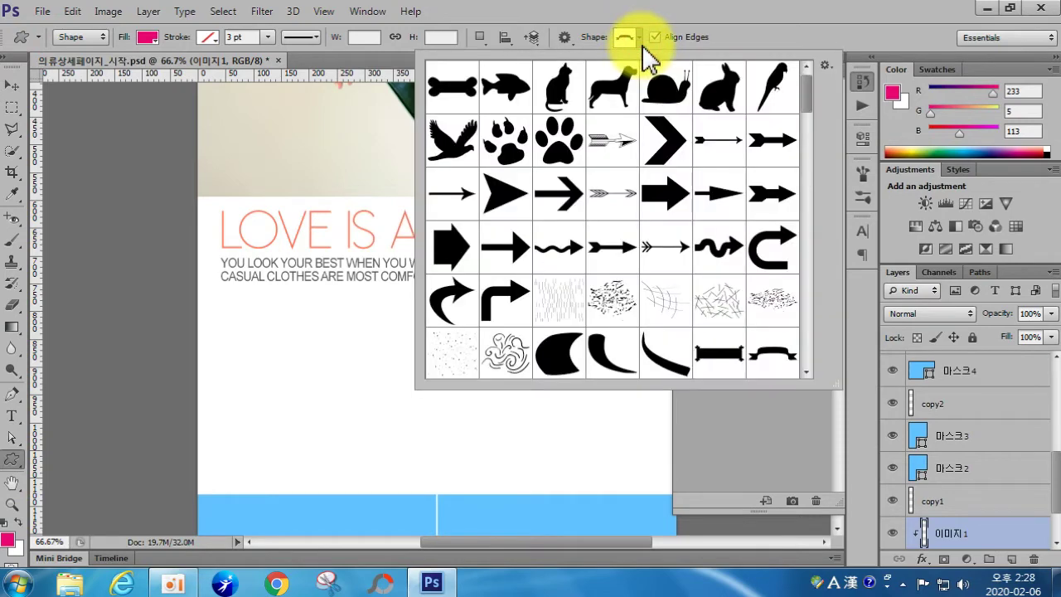
scroll(670, 208, "down", 5)
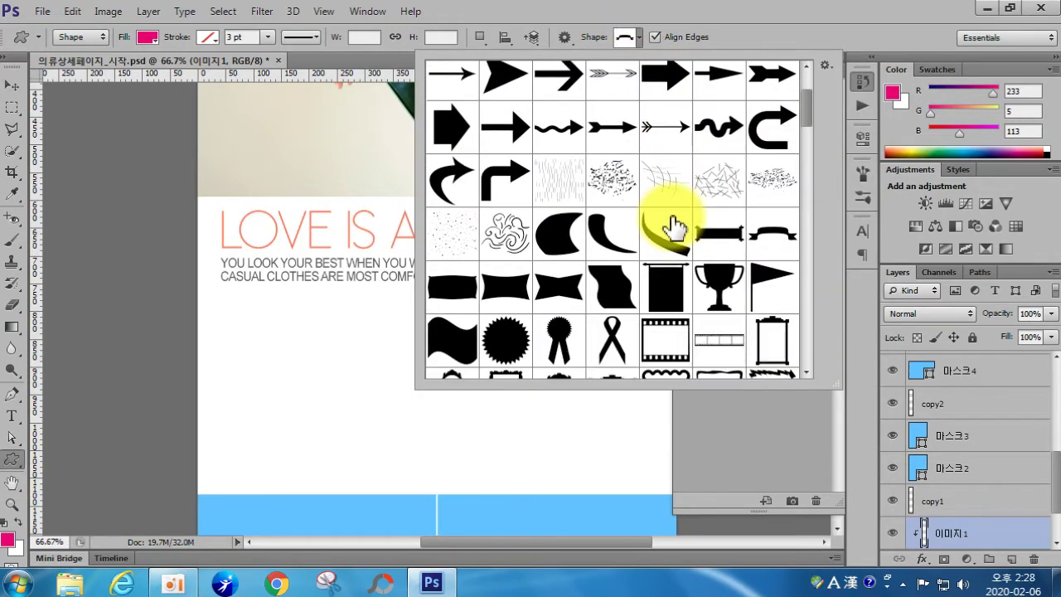
scroll(676, 226, "down", 6)
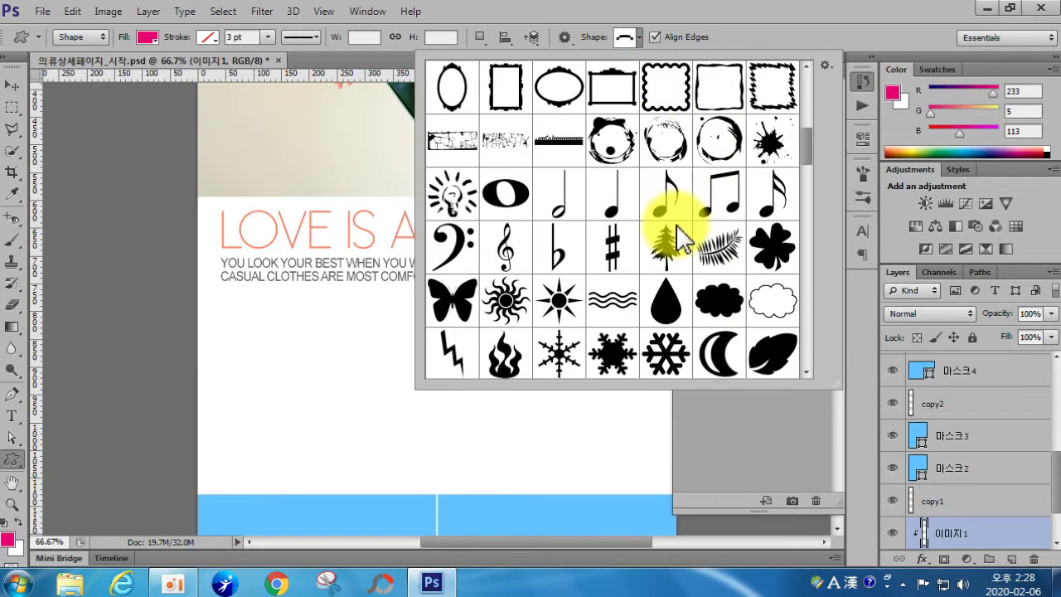
scroll(678, 246, "down", 6)
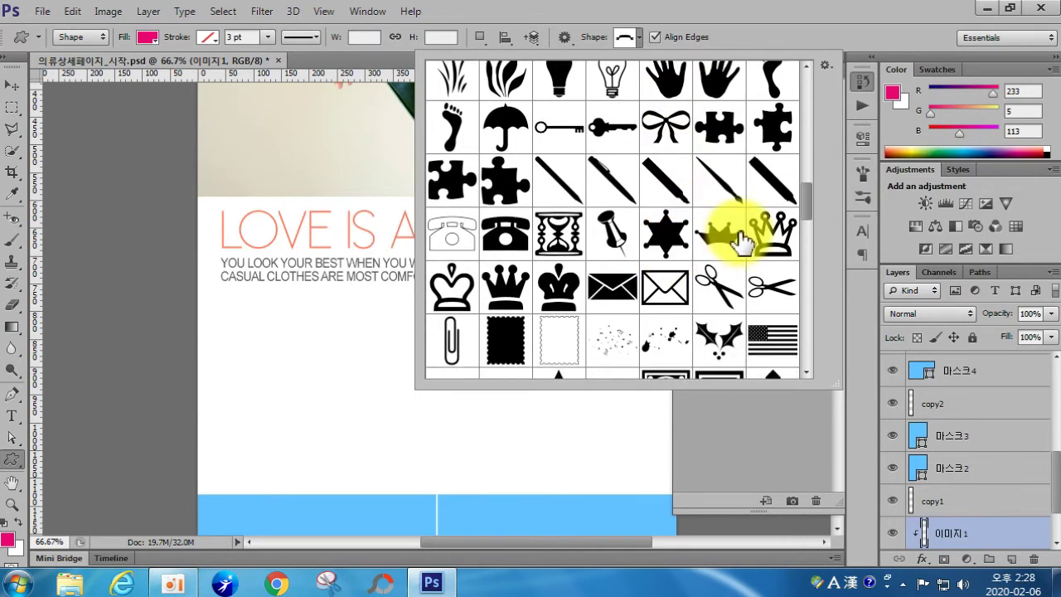
left_click(736, 238)
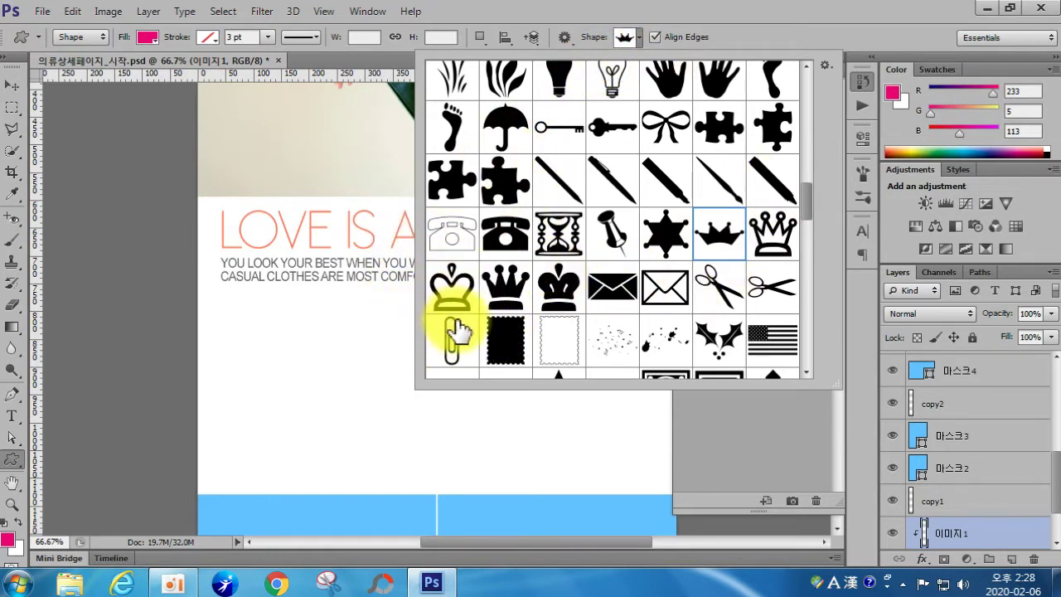
double_click(466, 283)
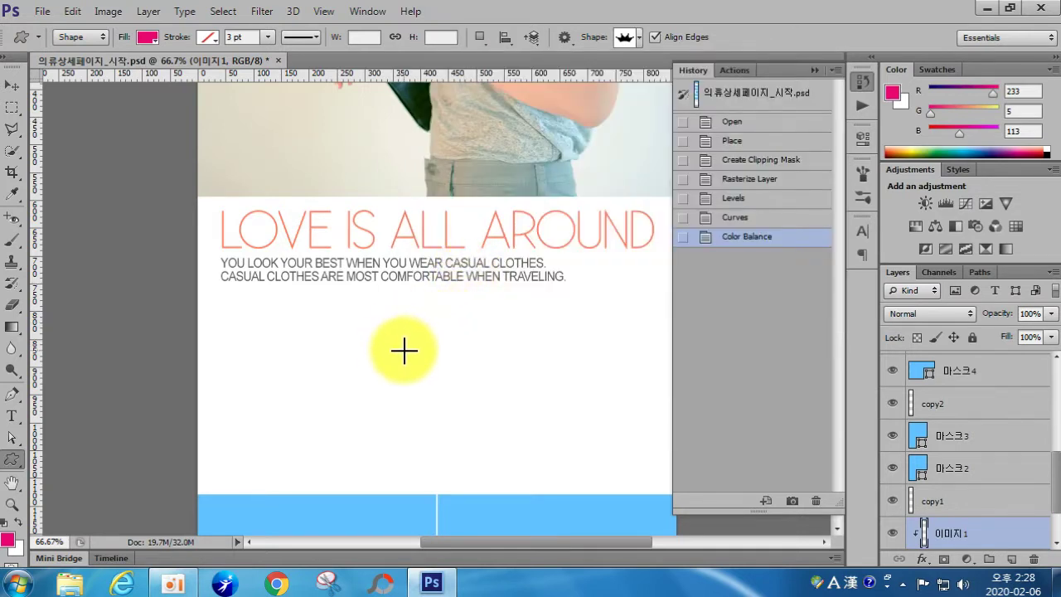
left_click_drag(412, 328, 452, 347)
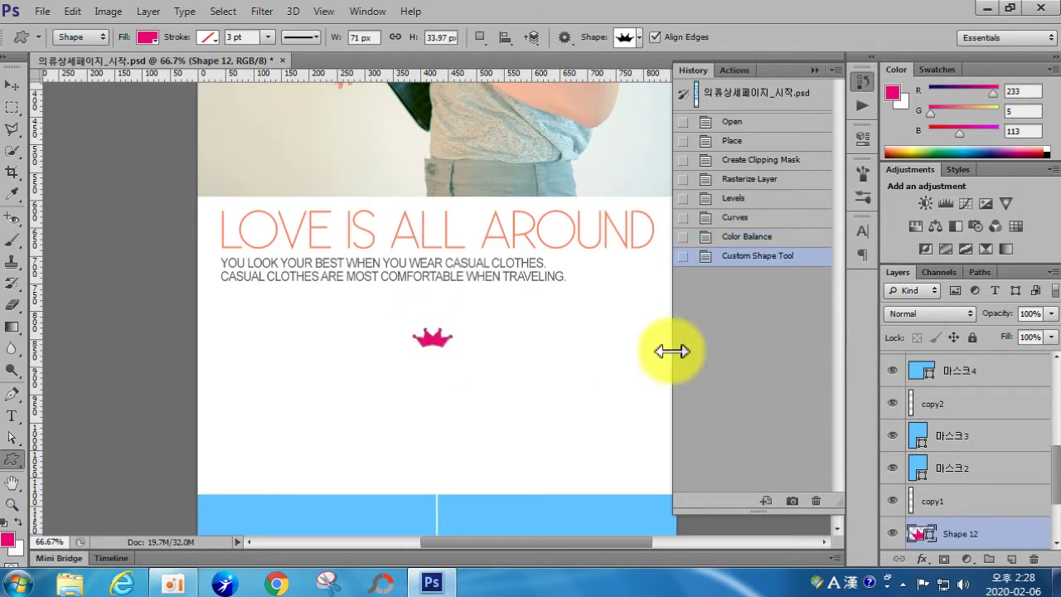
Set the crown shape's fill colour to #9d9d9d.
double_click(917, 538)
left_click(798, 422)
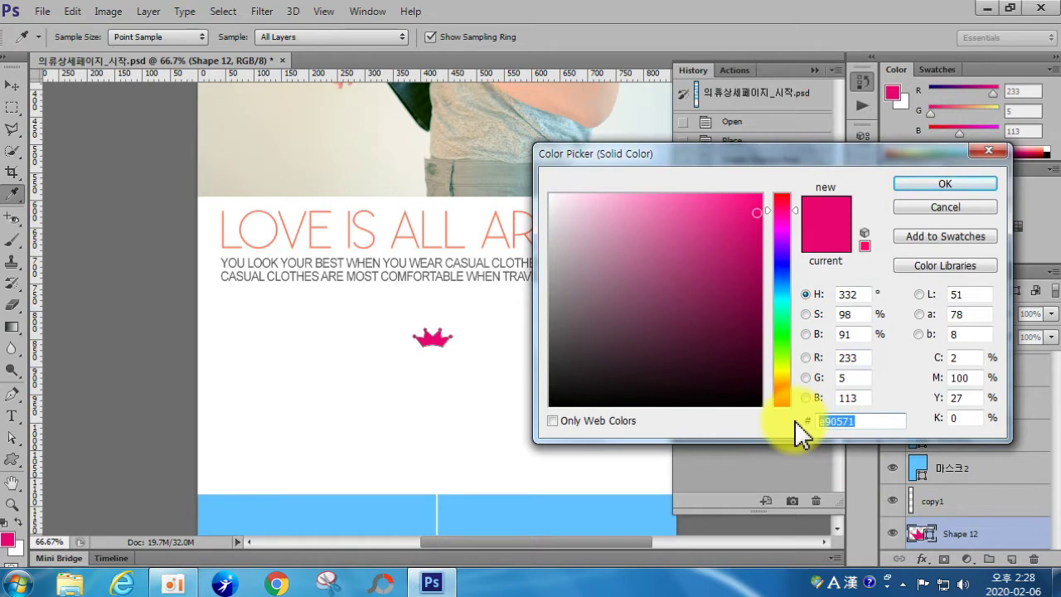
type("9d9d9d")
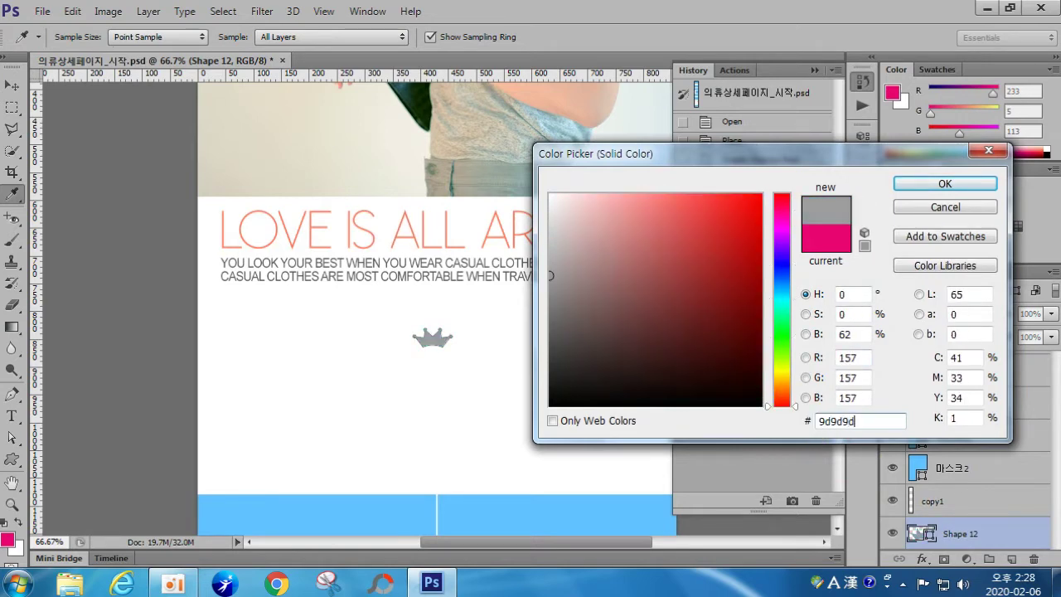
key("Return")
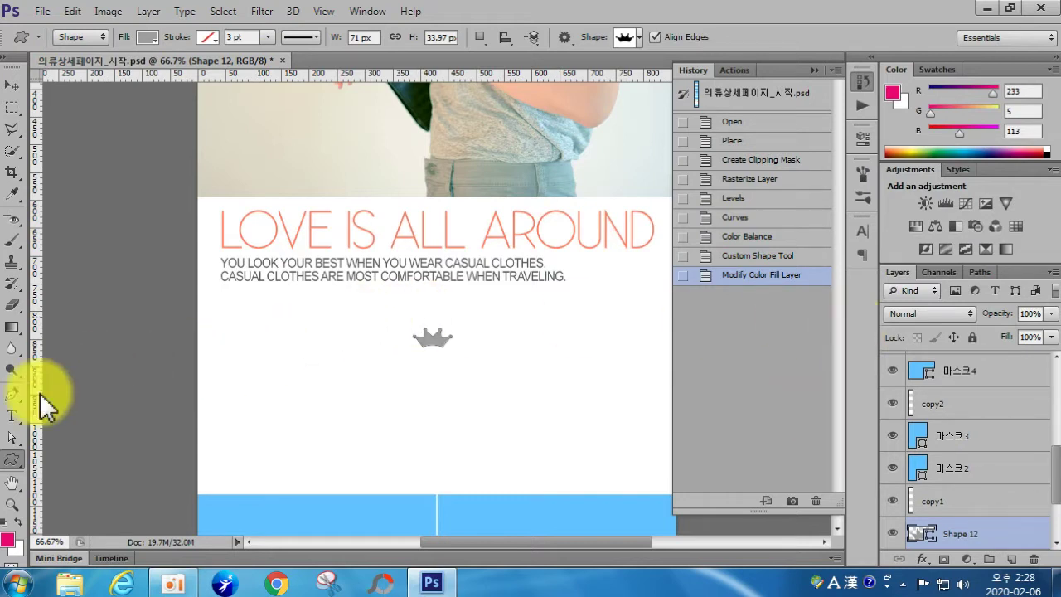
Draw a 1 px horizontal line about 288 px long to the left of the crown and place a copy on its right side.
right_click(17, 468)
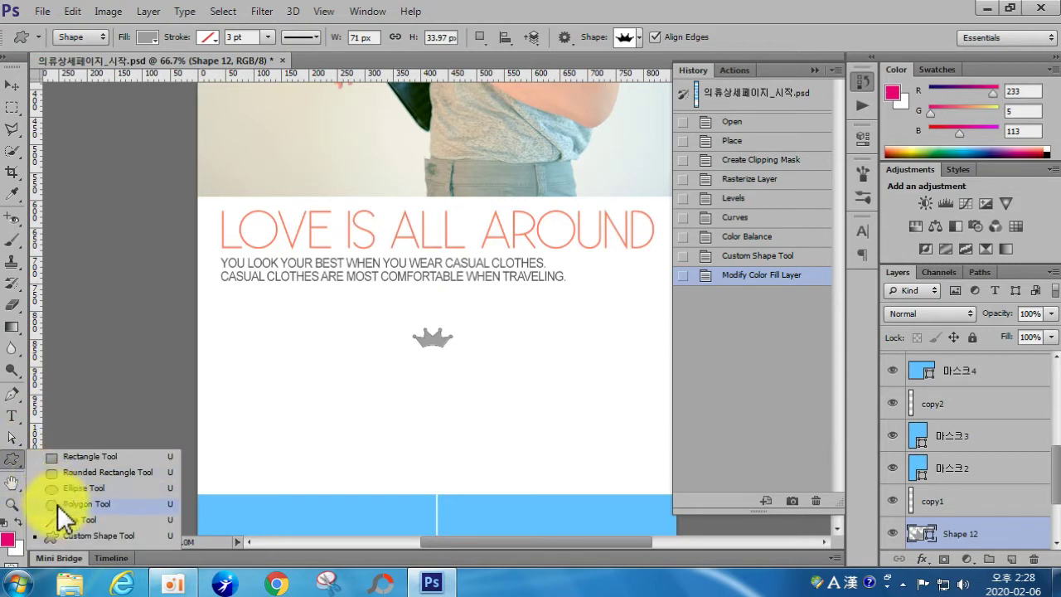
left_click(62, 519)
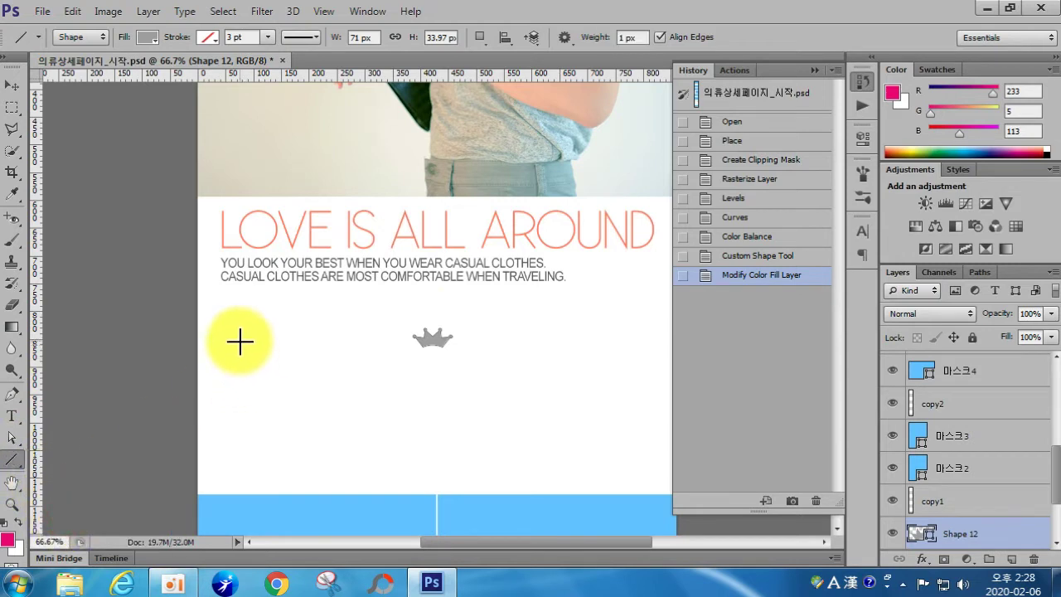
left_click_drag(240, 341, 400, 341)
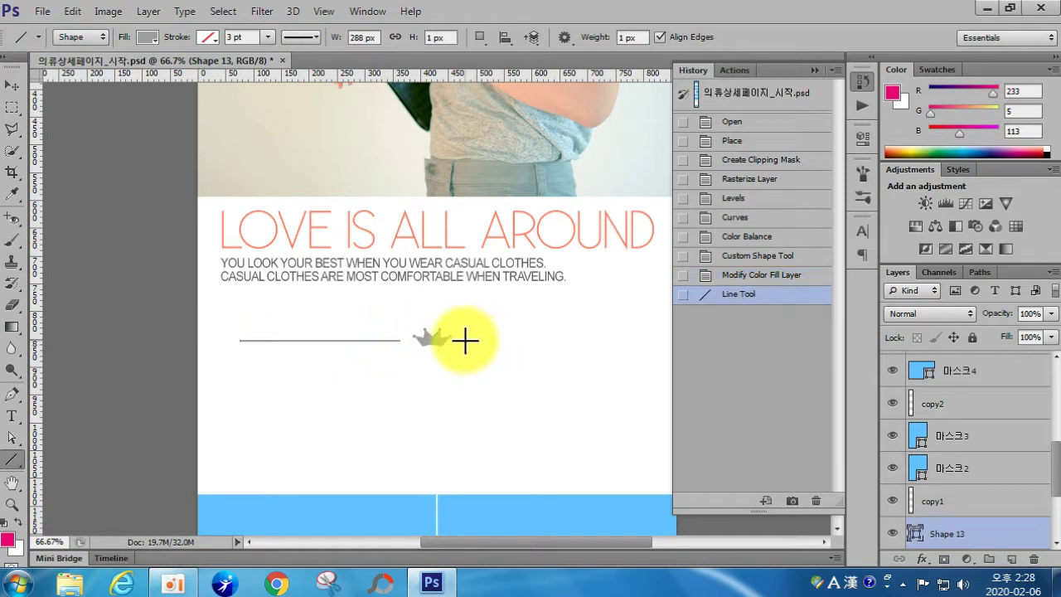
left_click(12, 85)
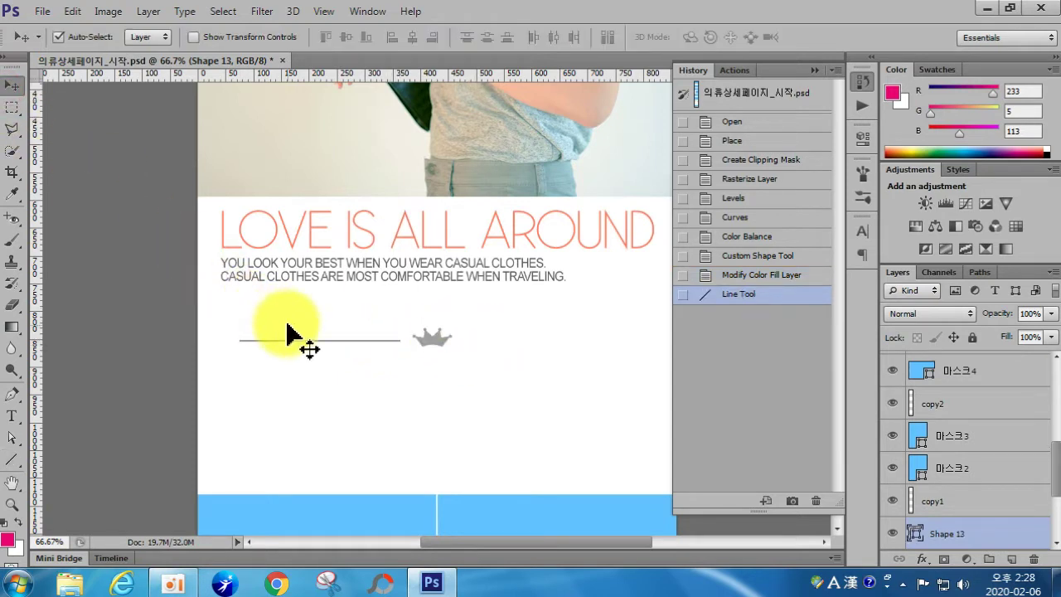
left_click_drag(315, 350, 538, 359)
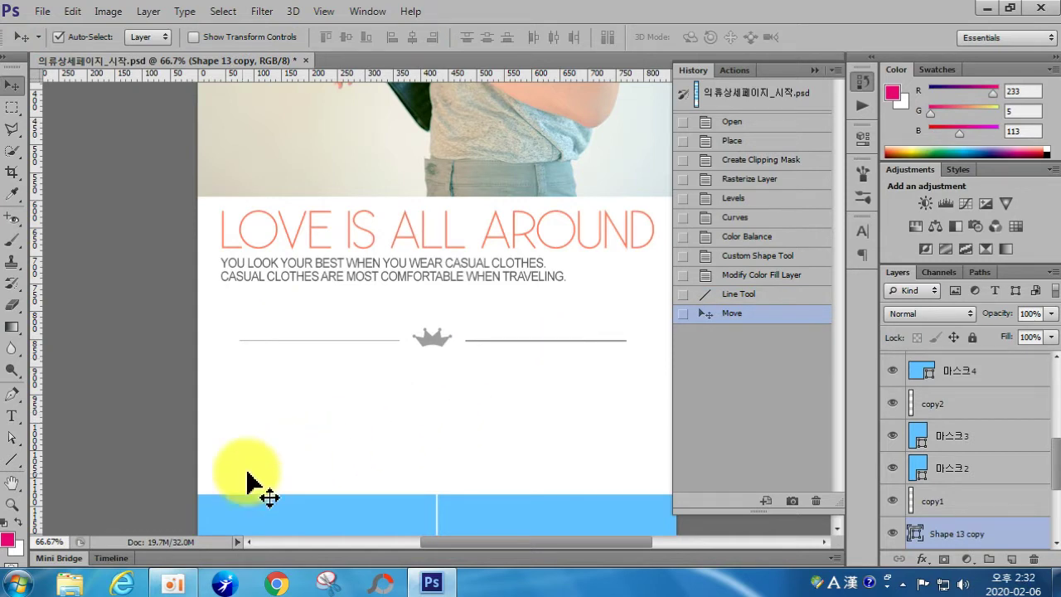
Start a new text layer below the left divider line with the text colour set to dark grey #1f1f1f.
left_click(18, 422)
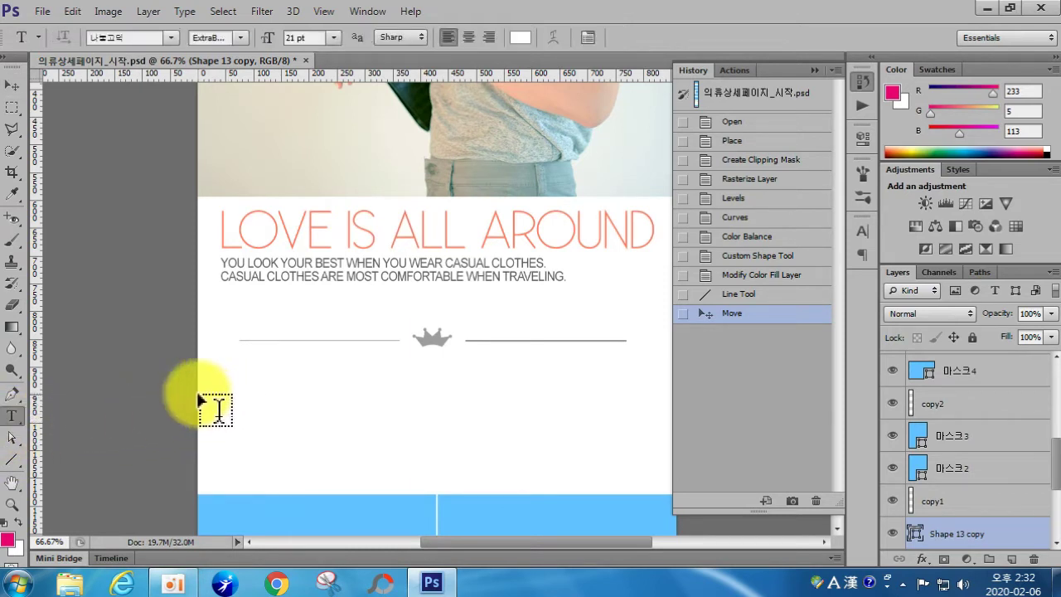
left_click(278, 368)
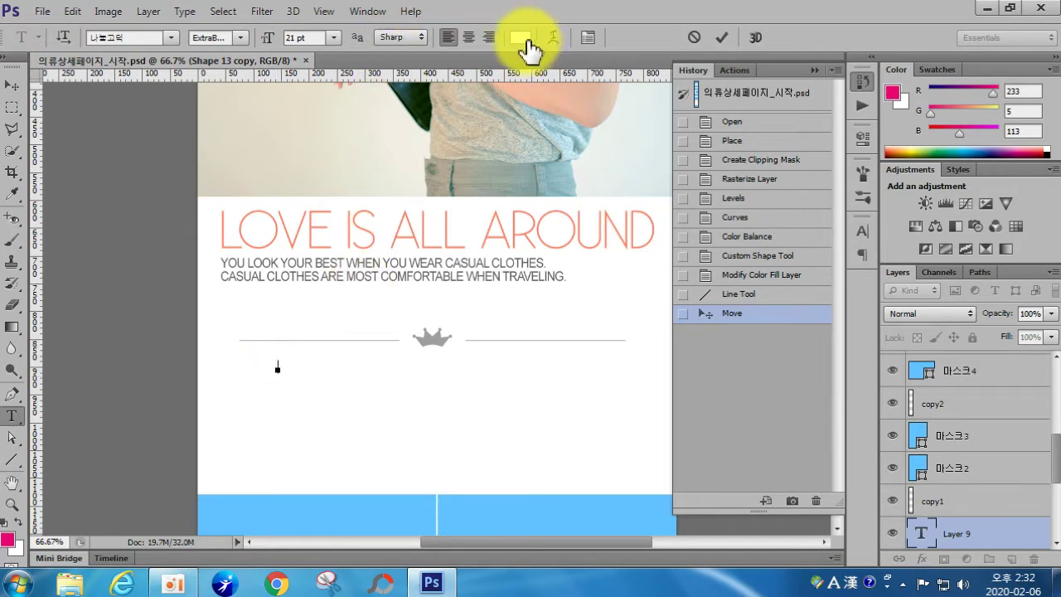
left_click(524, 40)
left_click_drag(596, 323, 535, 383)
left_click(904, 185)
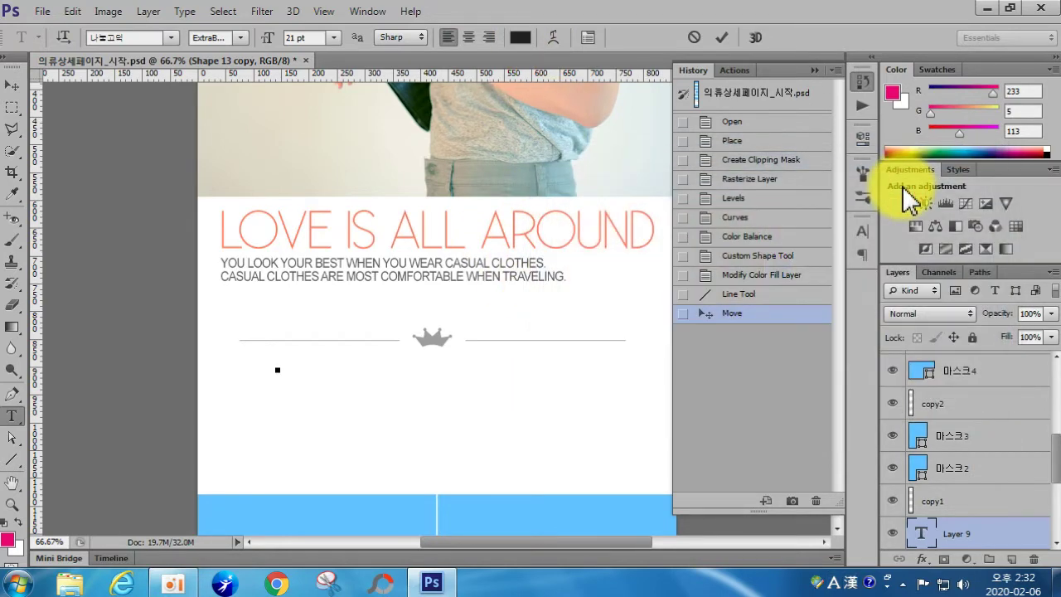
Enter the description's first line in Korean, "글램티셔츠는 롤업 디자인으로", followed by a line break.
type("emfhs")
key("BackSpace")
key("BackSpace")
key("BackSpace")
key("BackSpace")
key("BackSpace")
key("Hangul")
type("클릭티셔츠는 롤에 디자인으로")
key("Return")
Complete the description with the lines "캐쥬얼/세미정장 풍으로 다양하게연출이 가능한" and "데일리 아이템입니다.", and commit the text.
type("캐쥬얼")
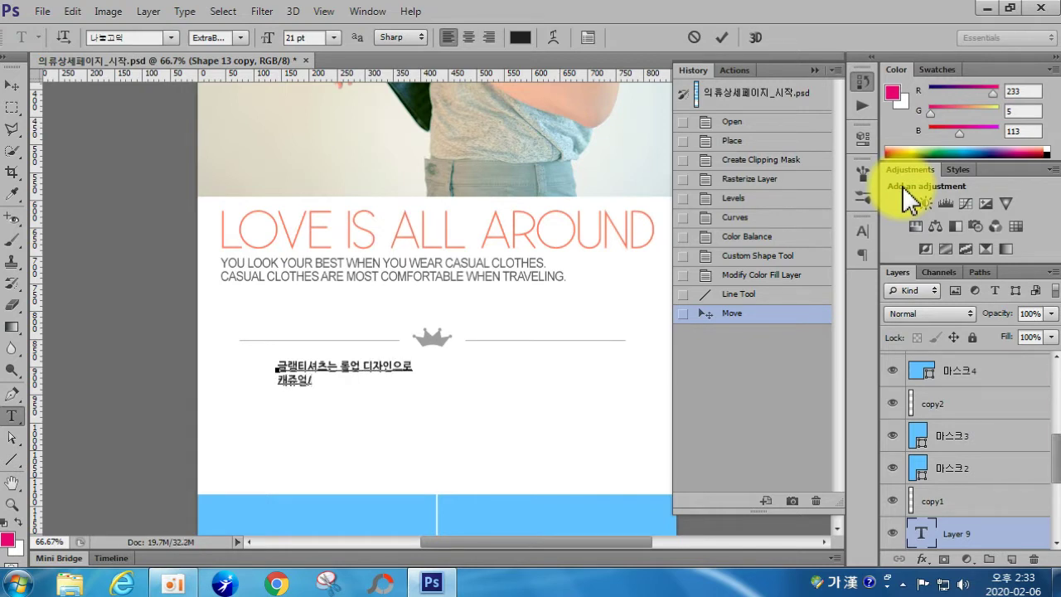
type("/세미정장 룩의")
type("로 다양하게연출에")
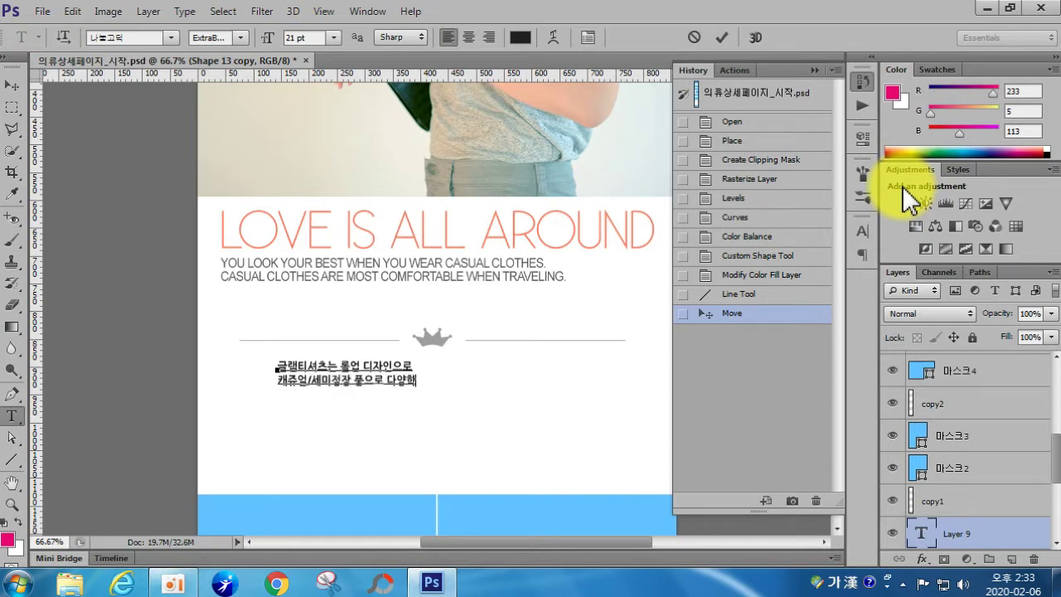
key("BackSpace")
type("이 가능한")
key("Return")
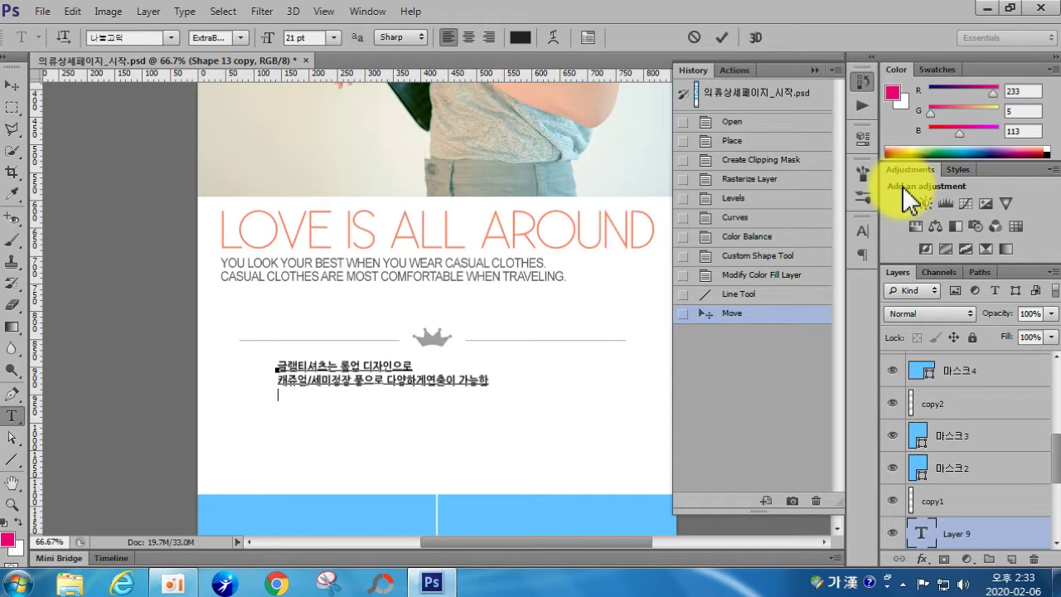
type("데일리 아이템입니다.")
key("ctrl+Return")
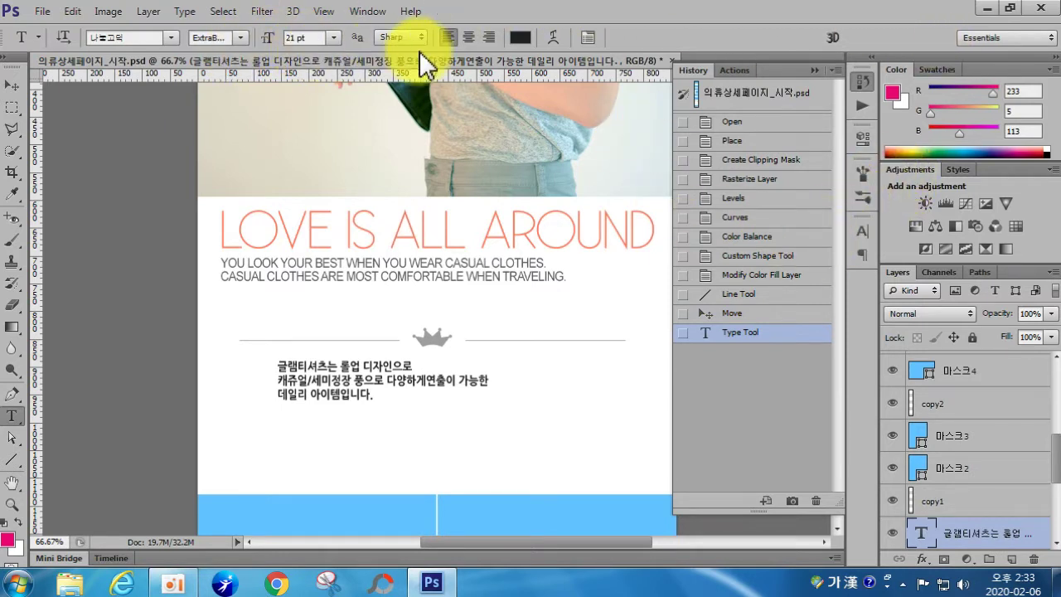
Set the description text's colour to #9d9d9d.
left_click(520, 37)
left_click(843, 419)
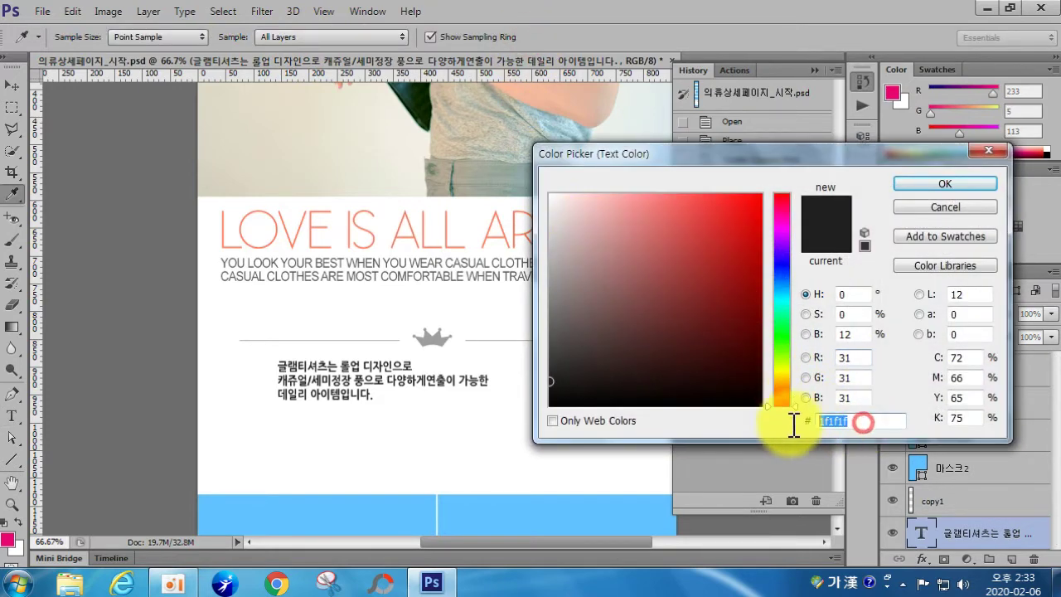
type("99ㅇ")
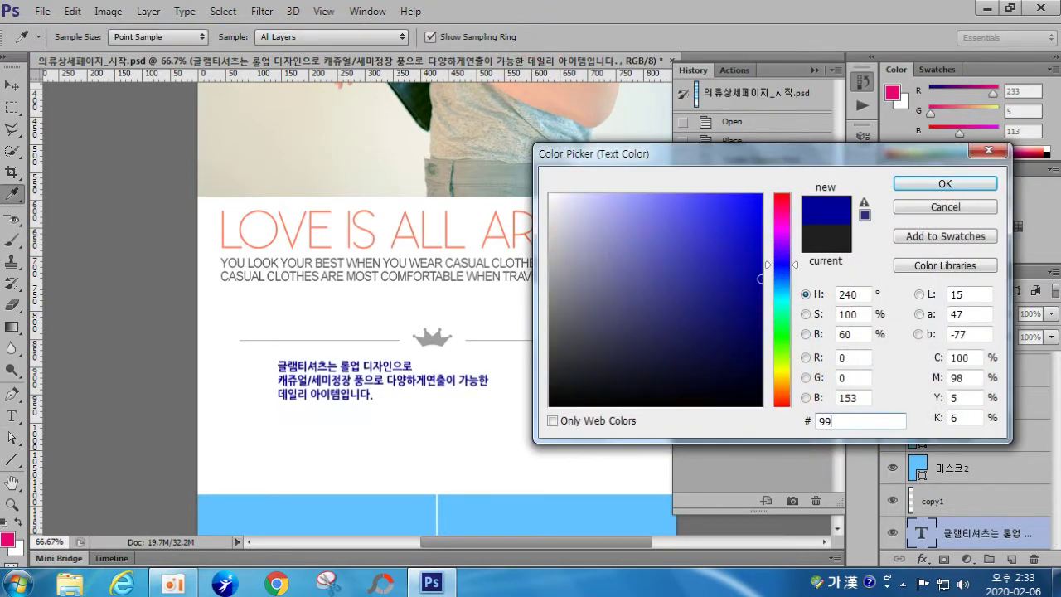
key("BackSpace")
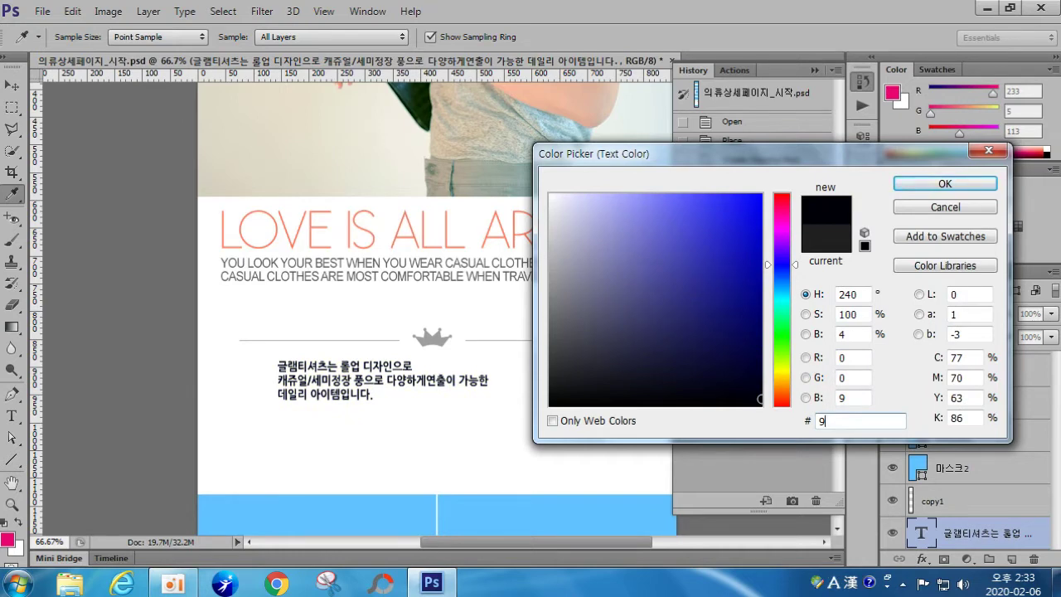
type("d9d9d")
key("Return")
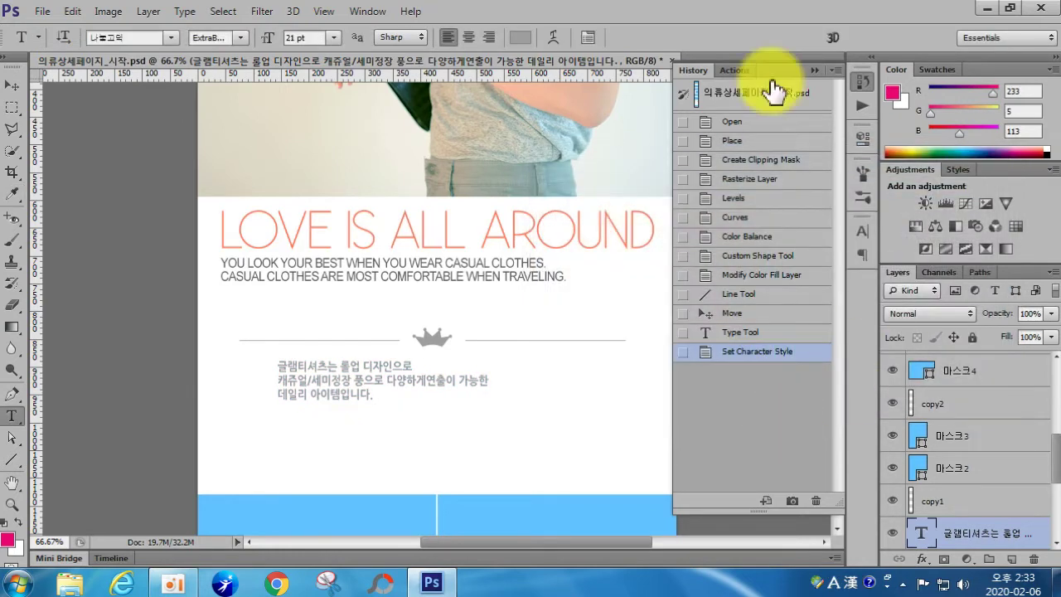
Centre-align the description text and move it directly beneath the crown.
left_click(469, 37)
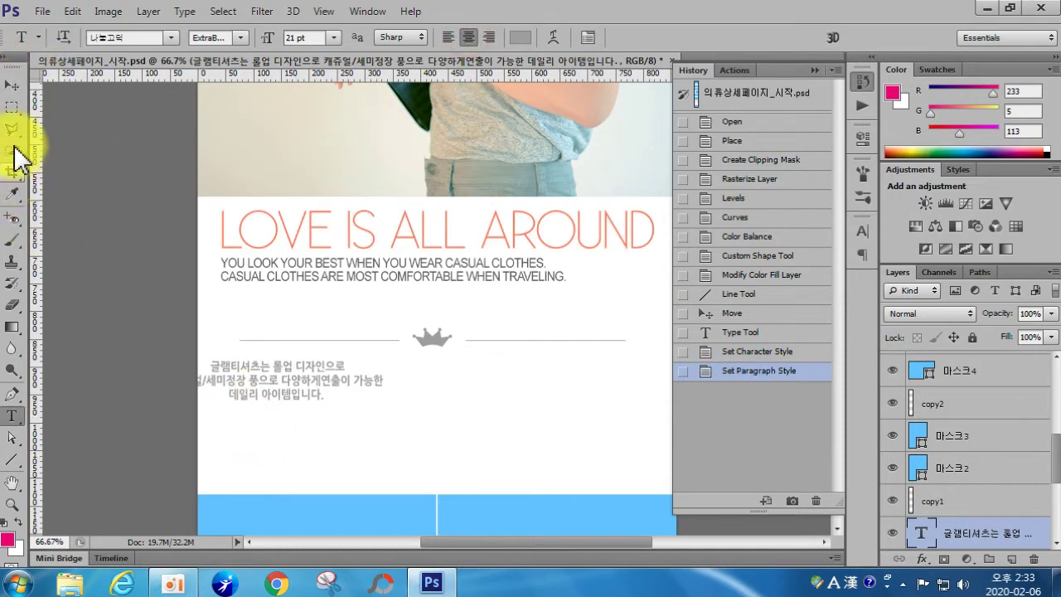
left_click(12, 85)
left_click_drag(250, 373, 402, 370)
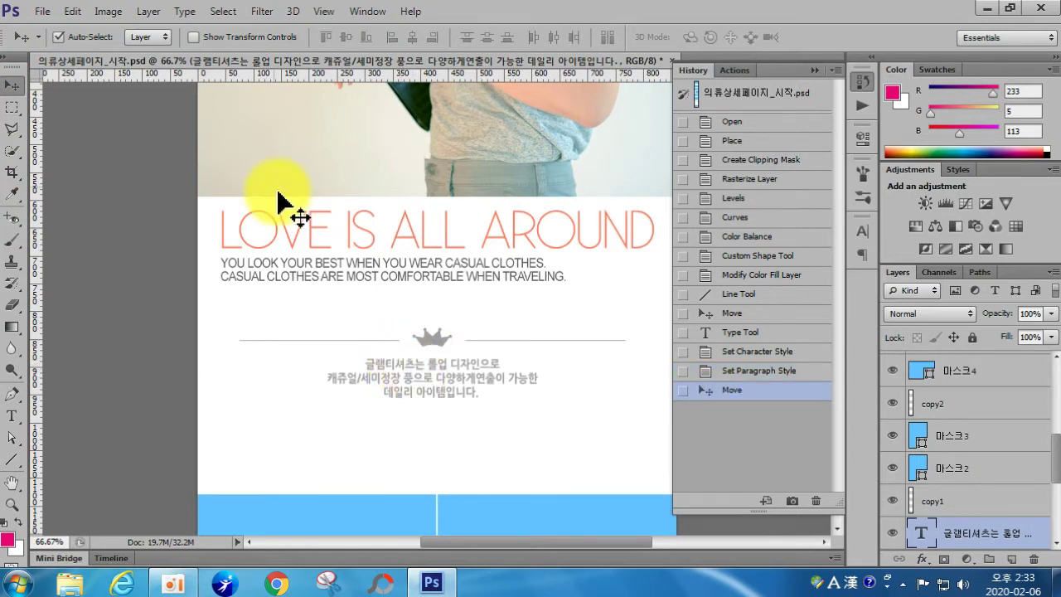
Set the description text's font style to Regular.
left_click(11, 416)
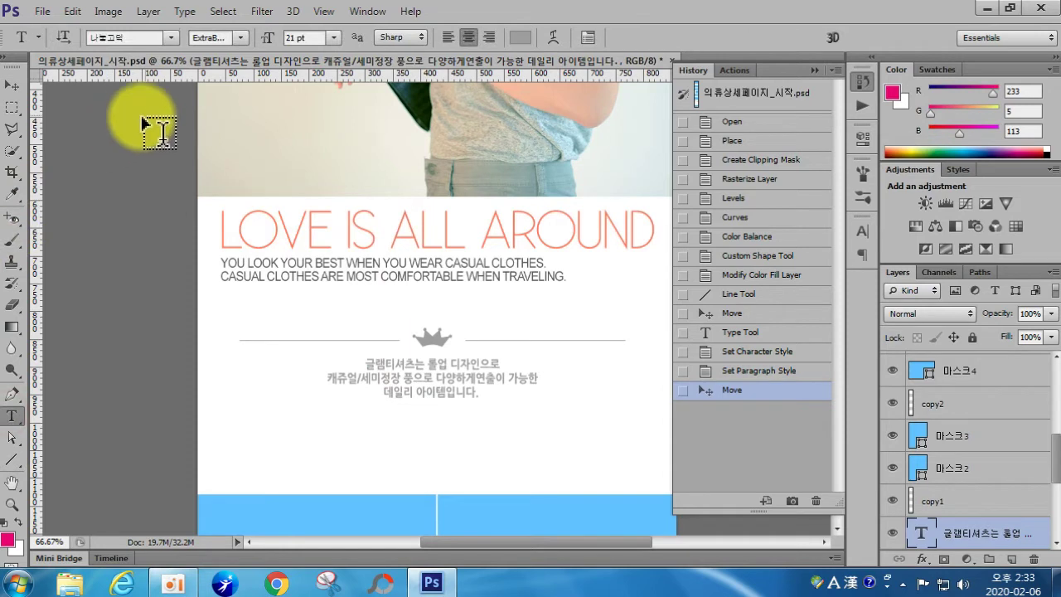
left_click(241, 37)
left_click(232, 72)
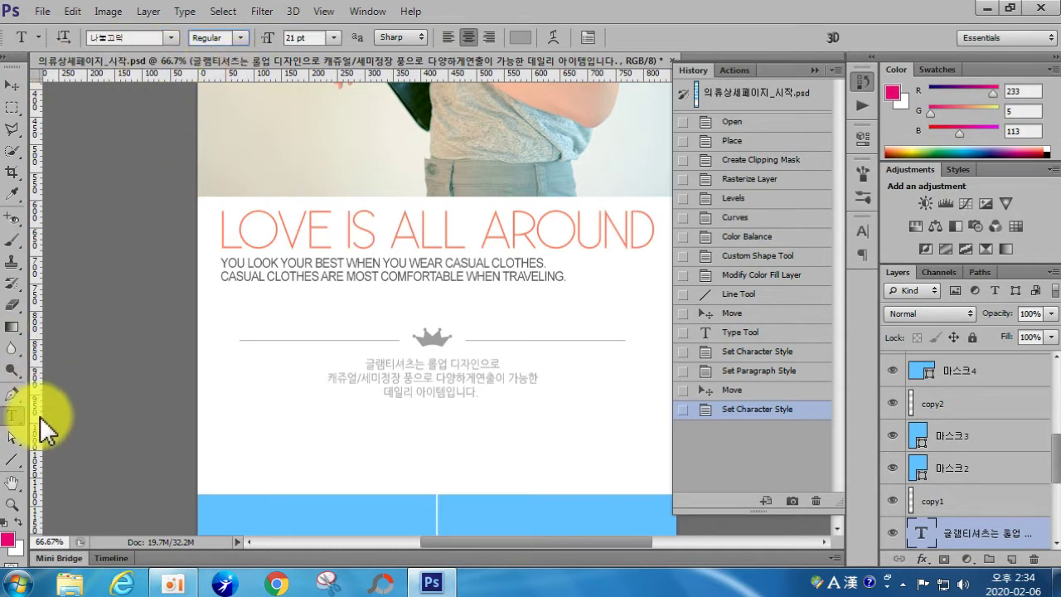
Draw a 1 px horizontal line about 686 px long beneath the description text and fill it with #9d9d9d.
left_click(12, 460)
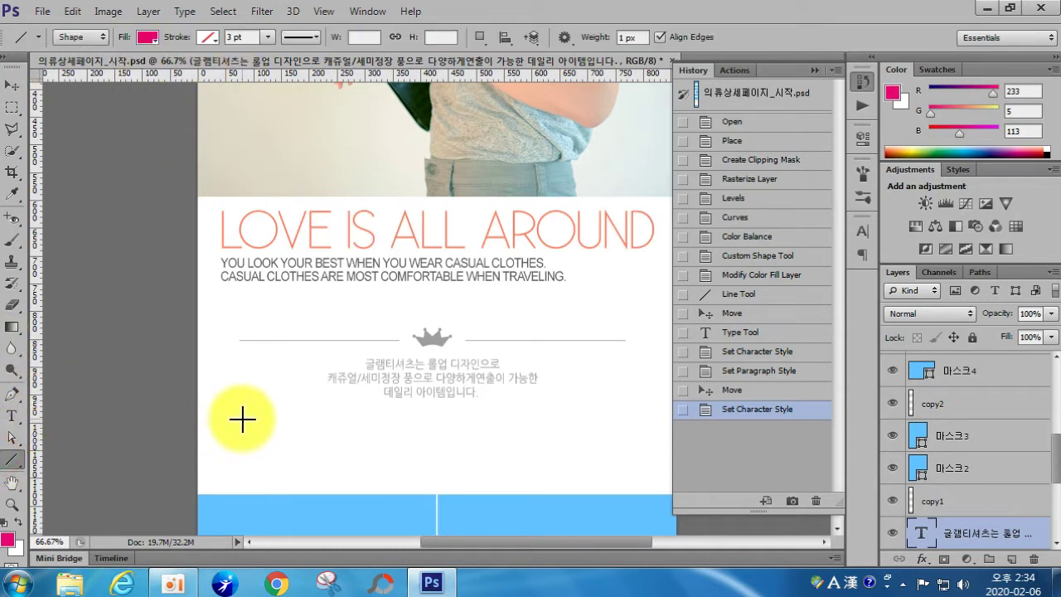
left_click_drag(242, 419, 624, 448)
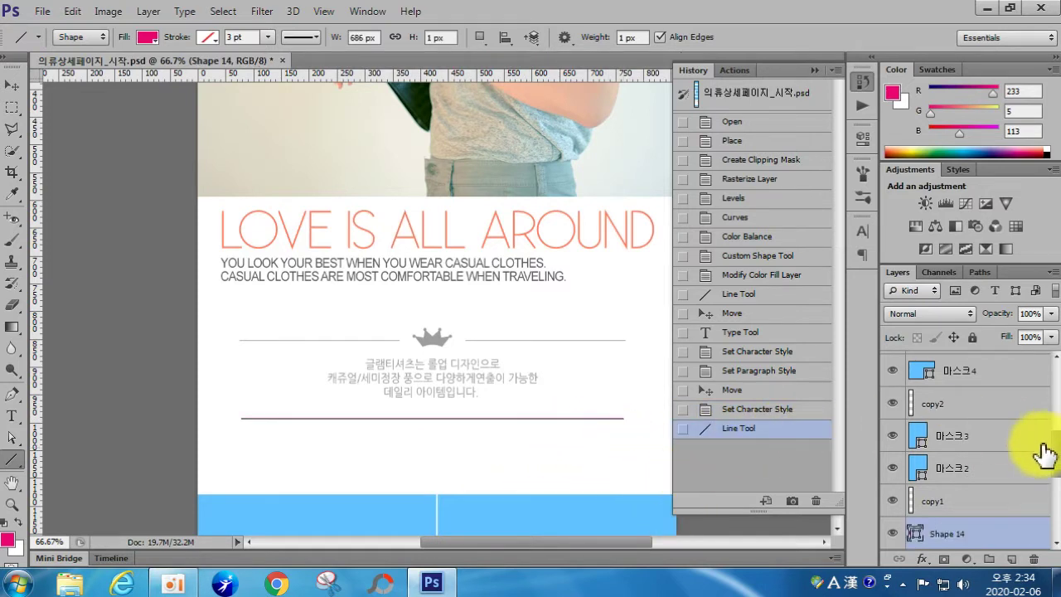
double_click(917, 535)
left_click(859, 423)
type("9d9d9d")
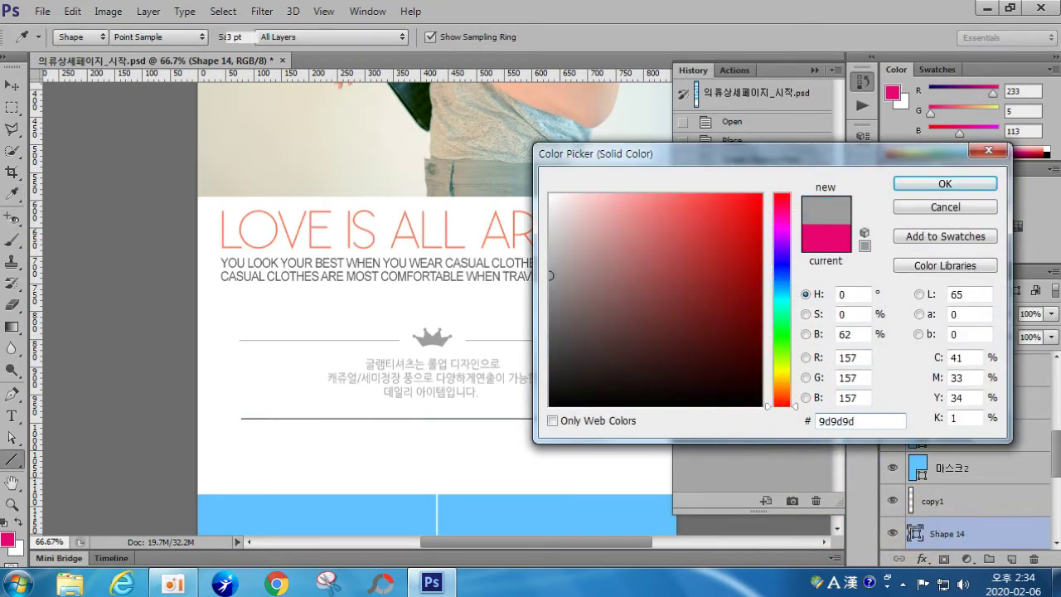
key("Return")
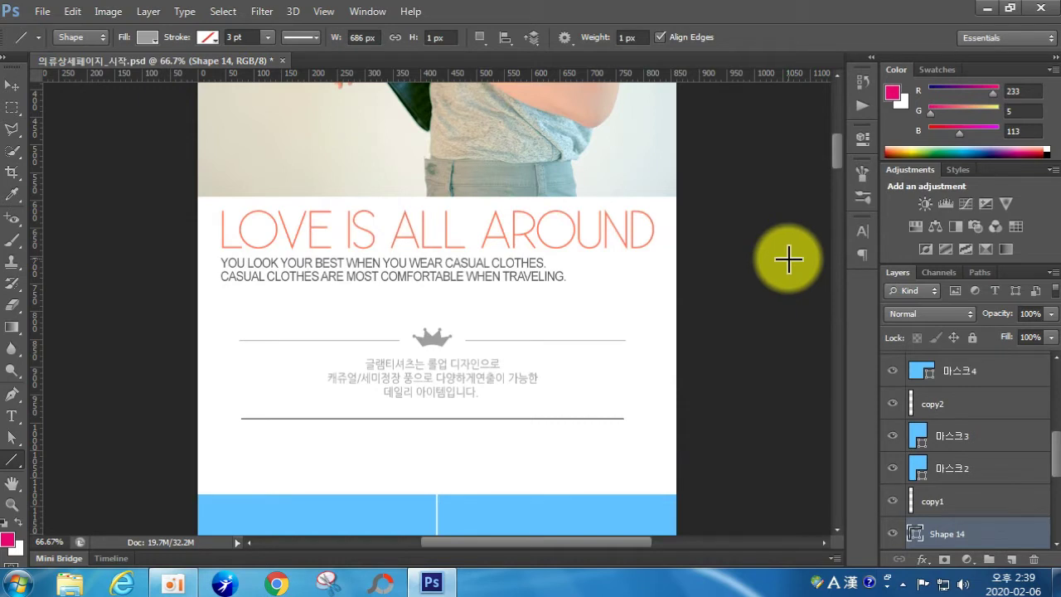
Place the image file 이미지2 directly above the 마스크2 shape layer.
scroll(682, 360, "down", 5)
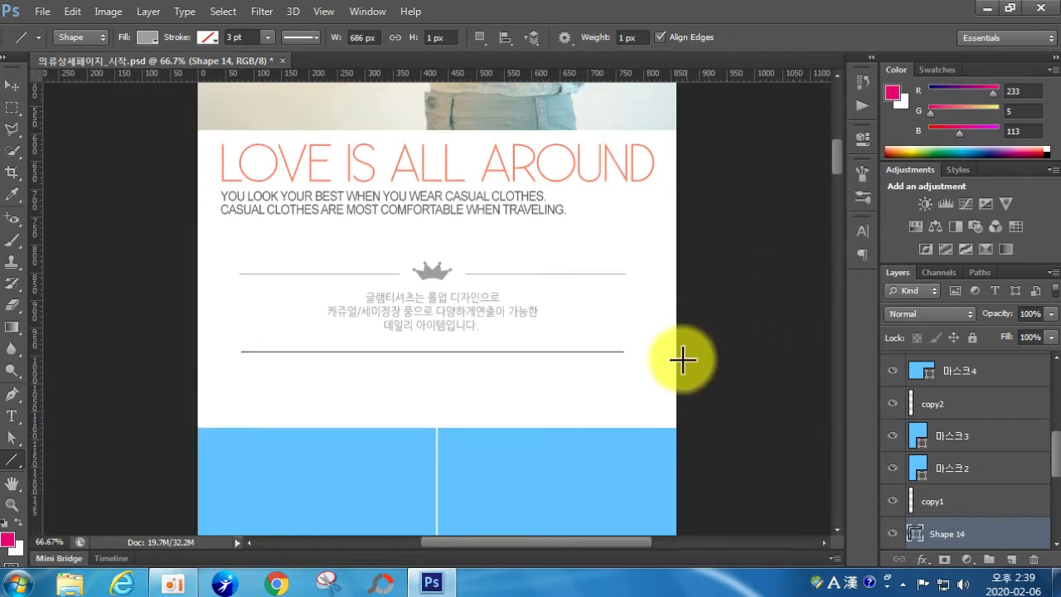
scroll(642, 386, "down", 8)
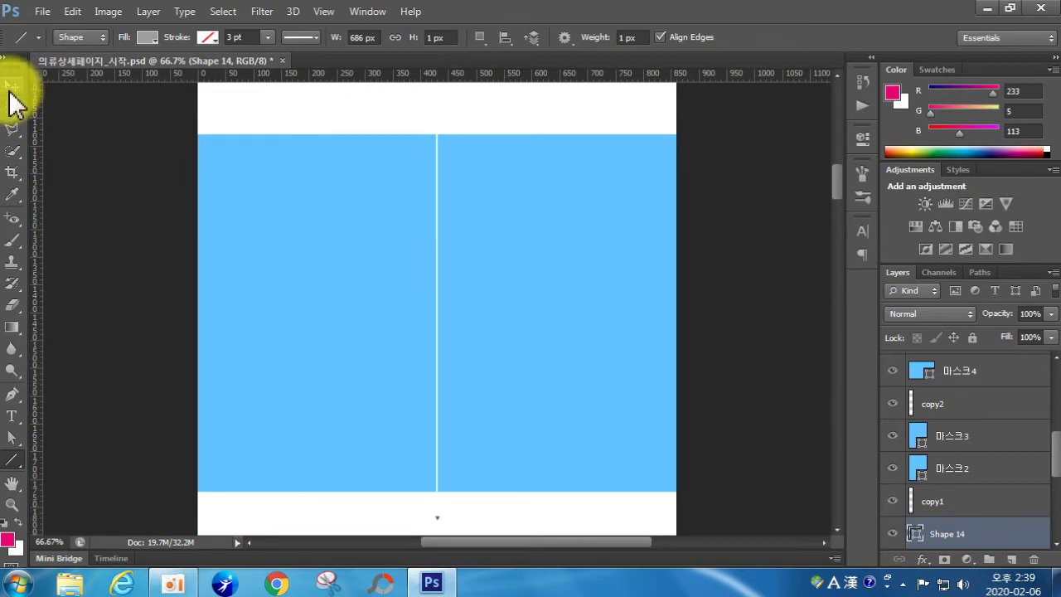
left_click(12, 88)
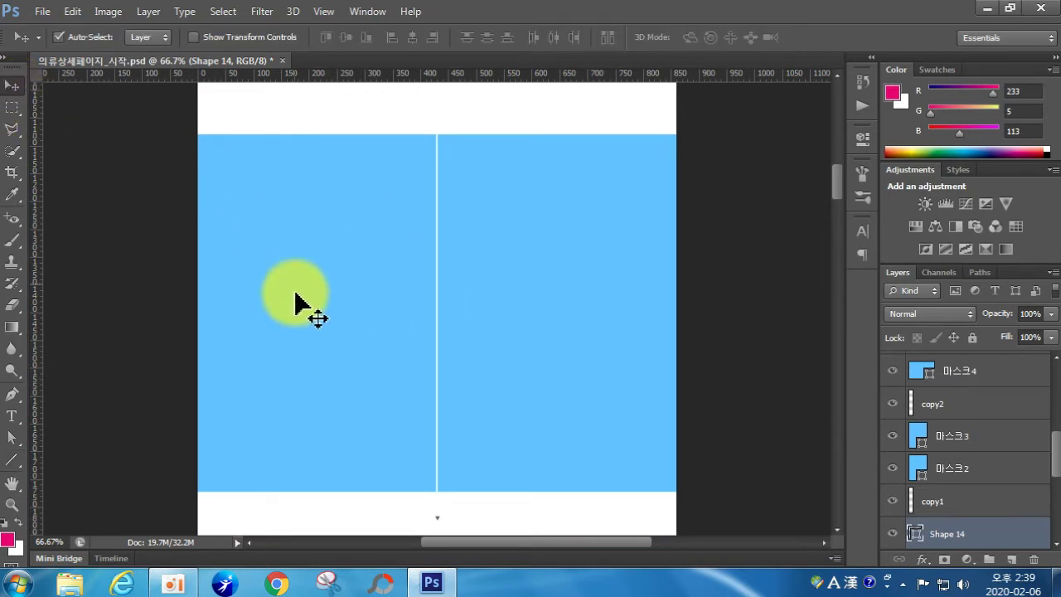
left_click(325, 308)
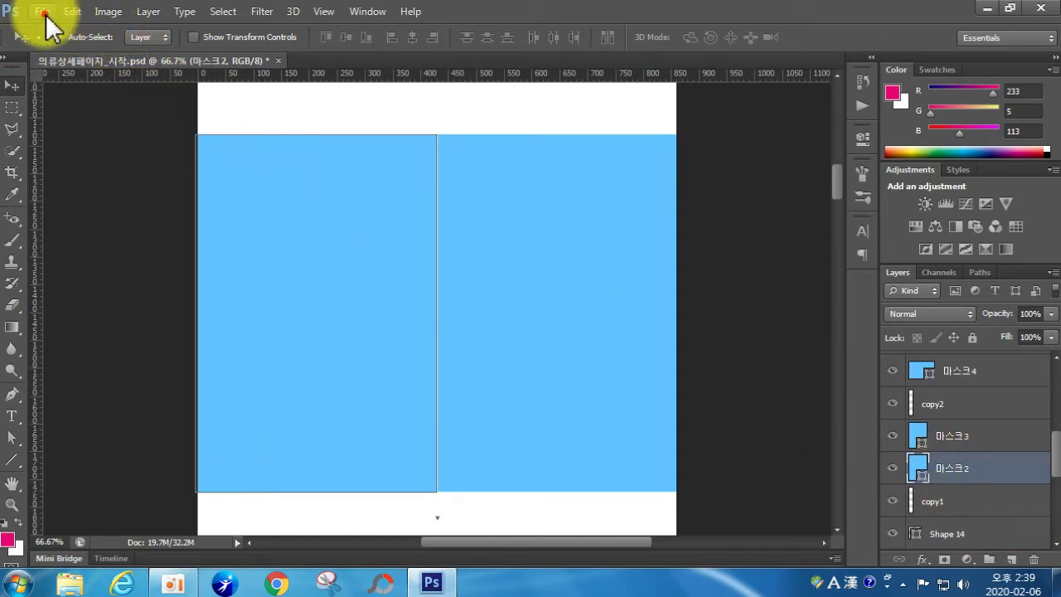
left_click(43, 11)
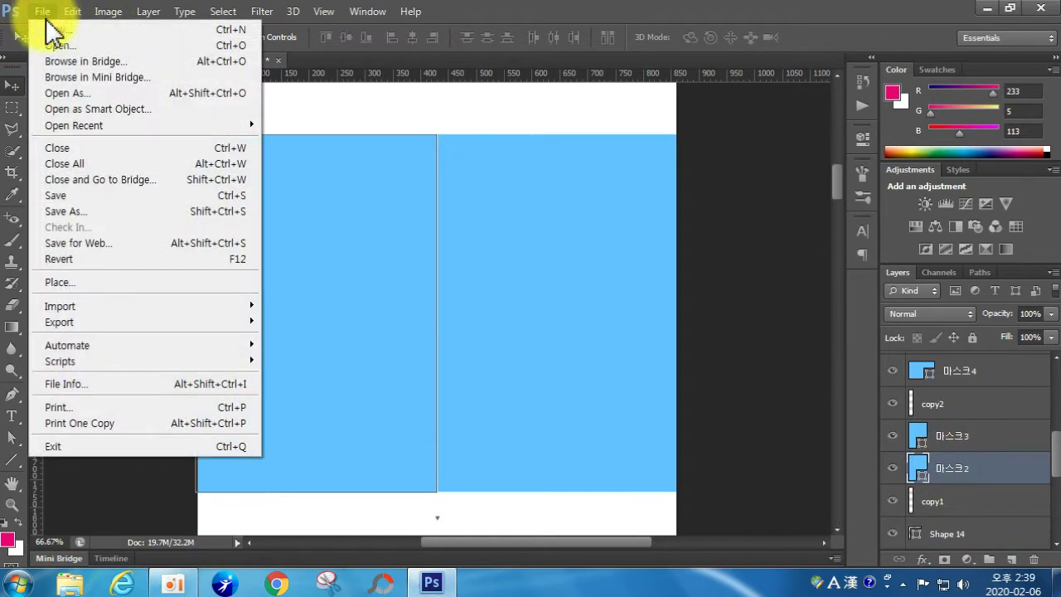
left_click(68, 282)
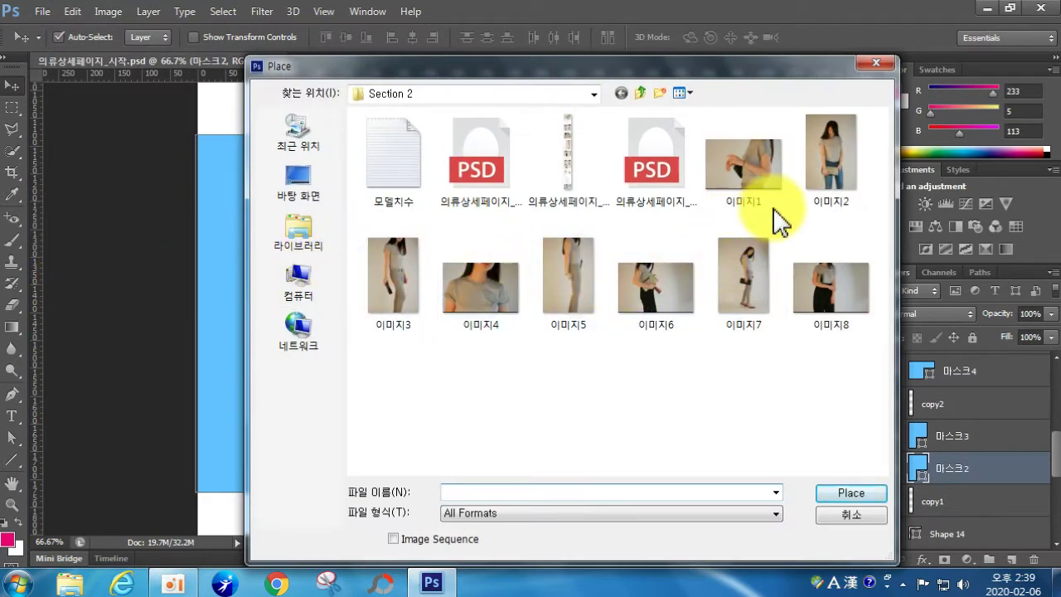
left_click(829, 199)
left_click(849, 495)
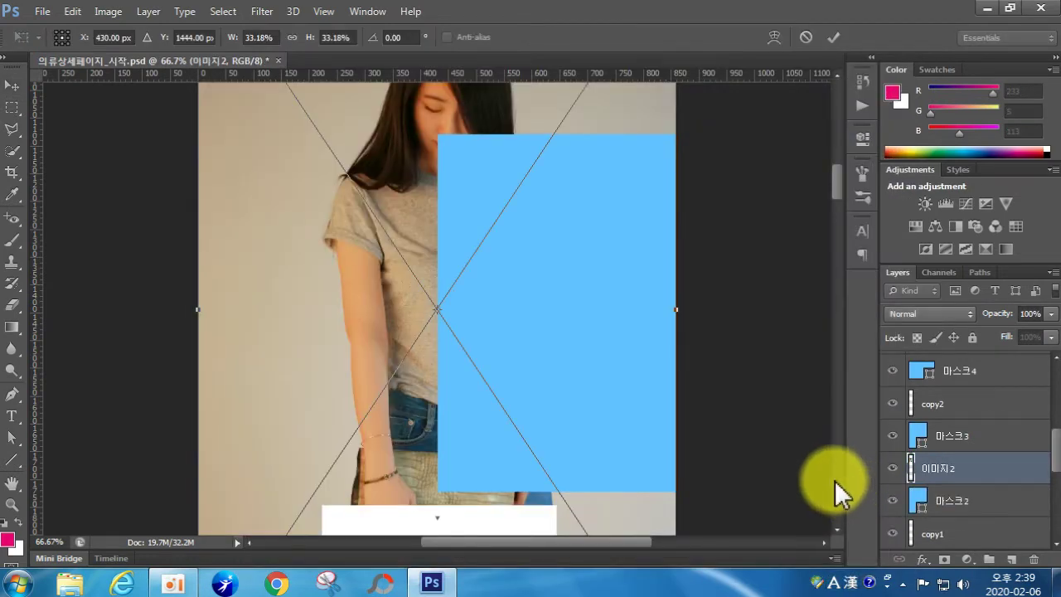
Scale the placed 이미지2 photo down proportionally, position it over the 마스크2 shape and commit the placement.
scroll(454, 346, "up", 5)
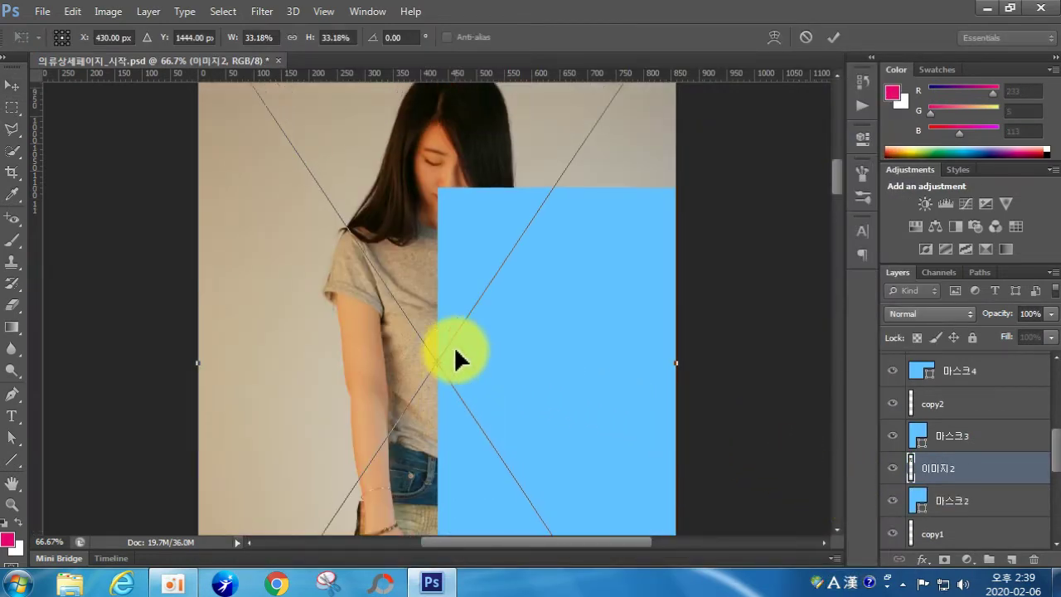
scroll(638, 147, "up", 1)
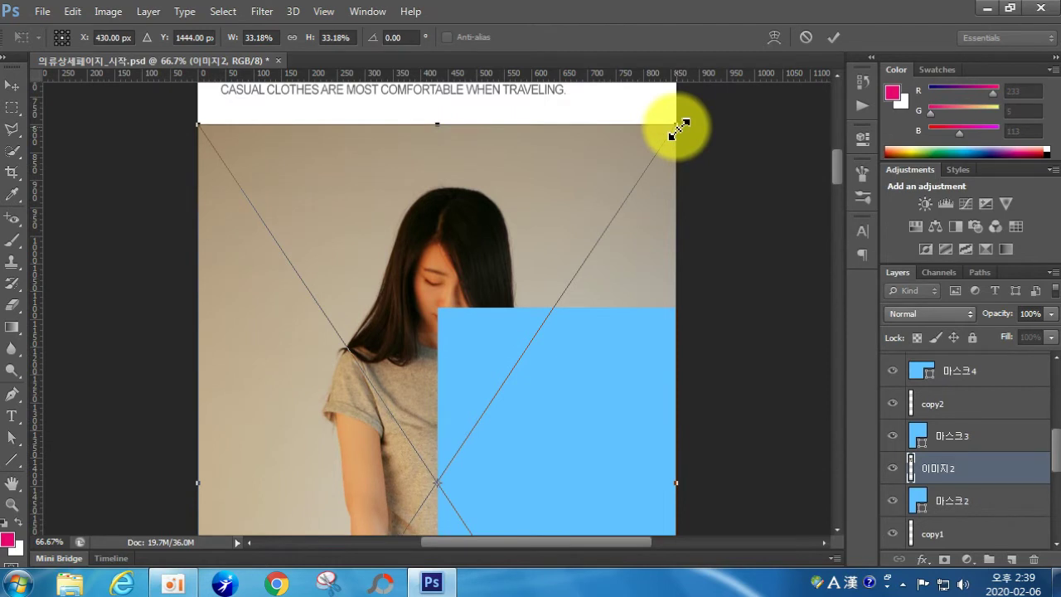
left_click_drag(678, 124, 415, 427)
left_click_drag(387, 473, 360, 319)
scroll(371, 364, "down", 1)
scroll(371, 365, "down", 5)
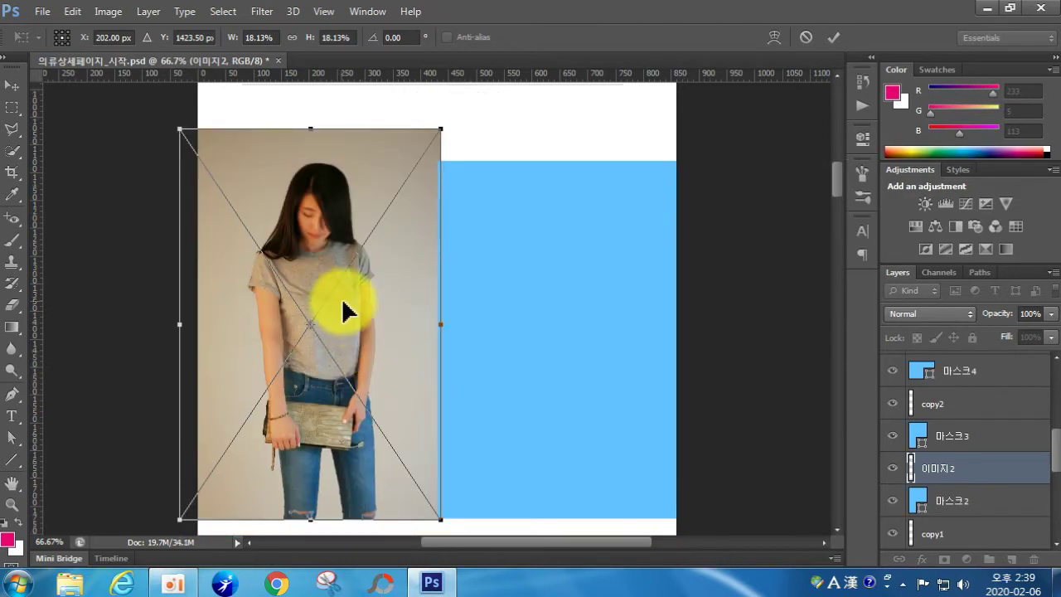
left_click_drag(442, 129, 431, 142)
left_click_drag(391, 224, 404, 238)
double_click(404, 240)
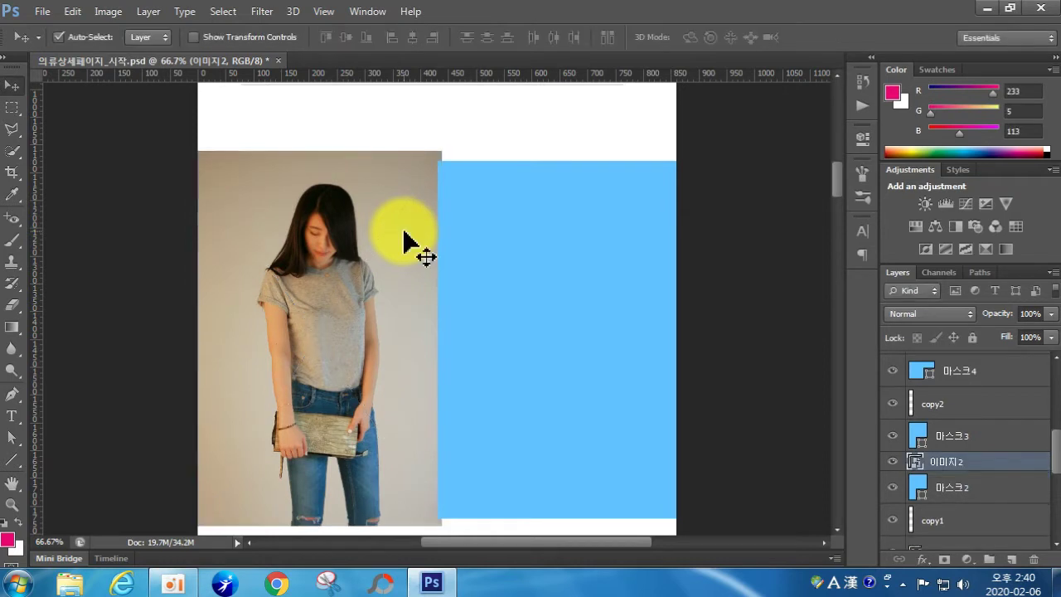
Clip the 이미지2 photo to the 마스크2 shape, lowering it slightly within the frame, and rasterize its layer.
key("ctrl+alt+g")
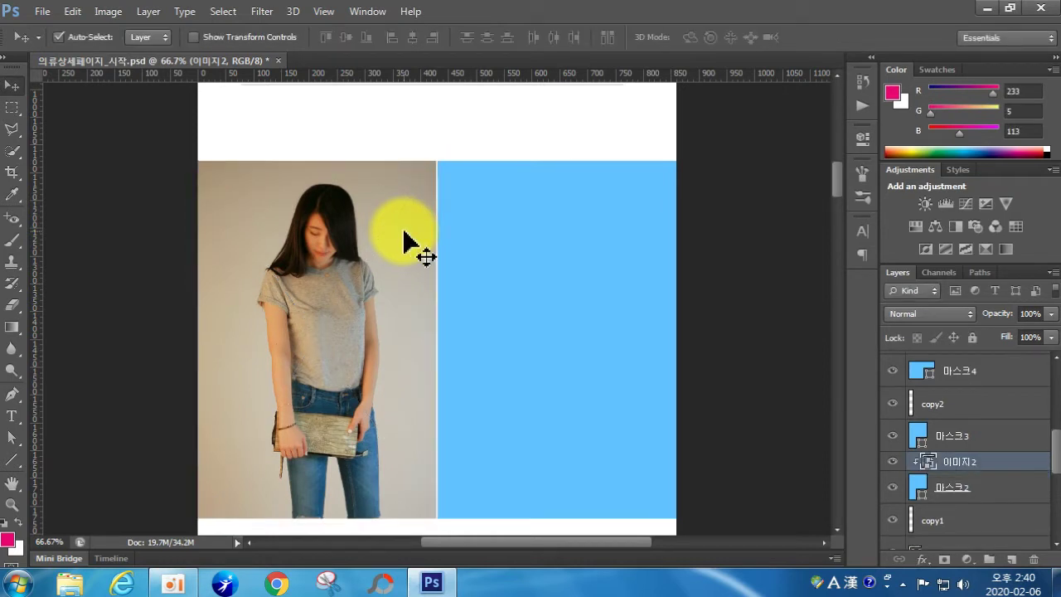
left_click_drag(410, 245, 412, 254)
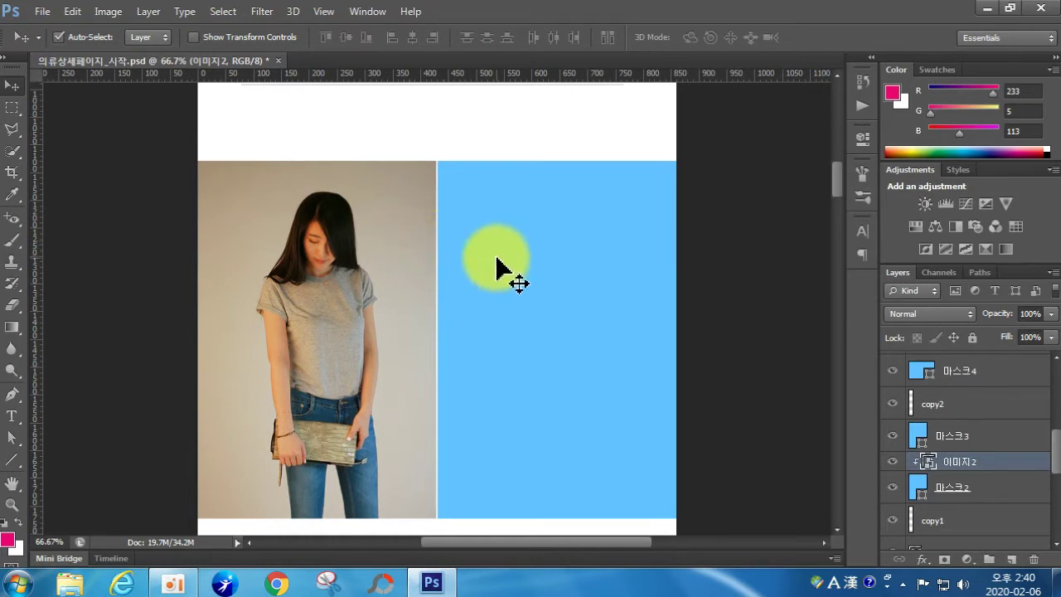
right_click(960, 469)
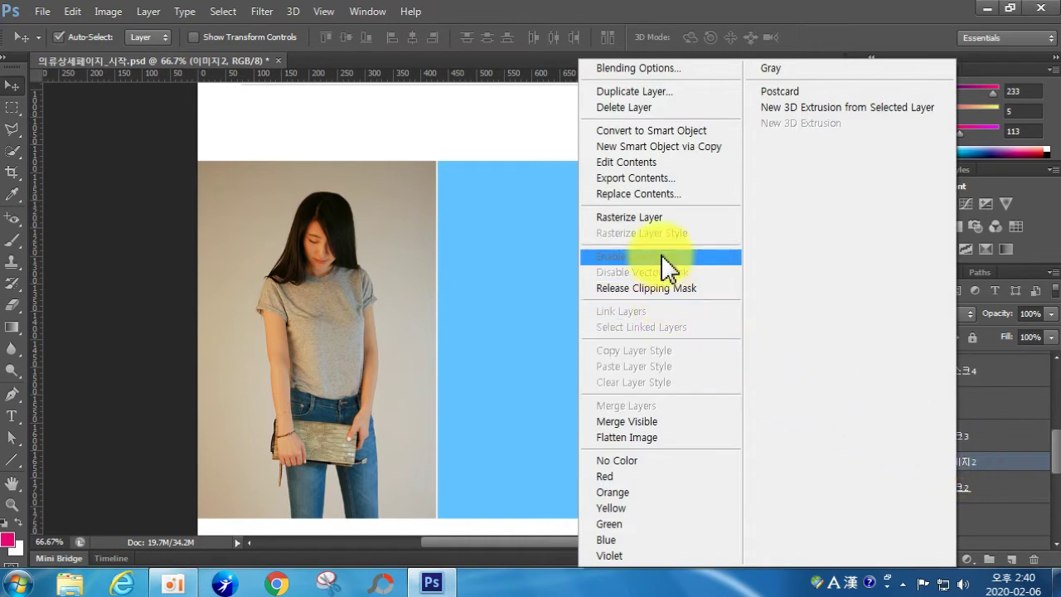
left_click(672, 217)
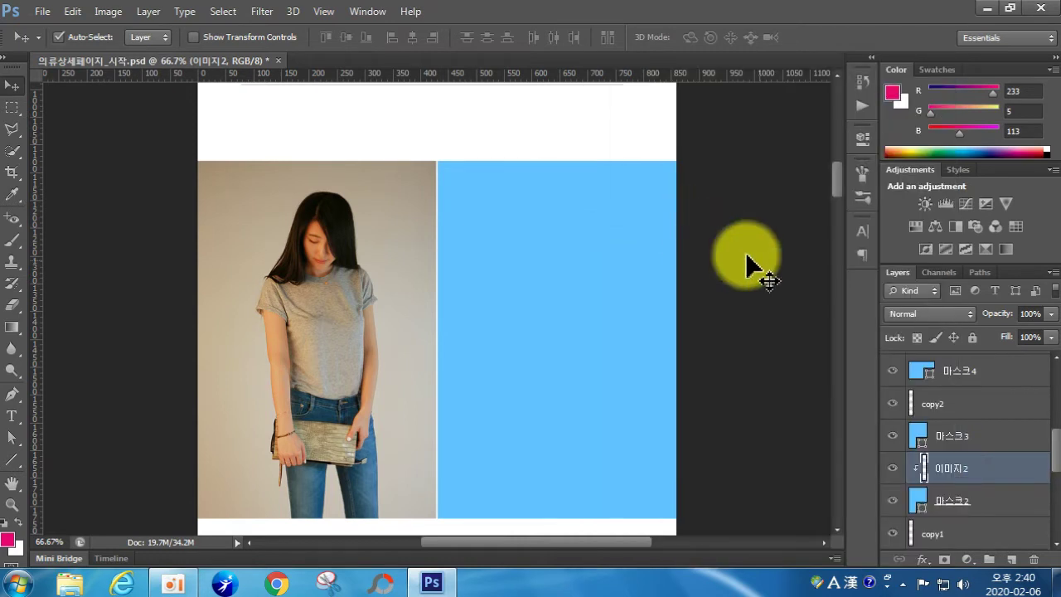
Apply Levels to the 이미지2 photo with input black 14 and input white 213, darkening the midtones slightly.
left_click(113, 13)
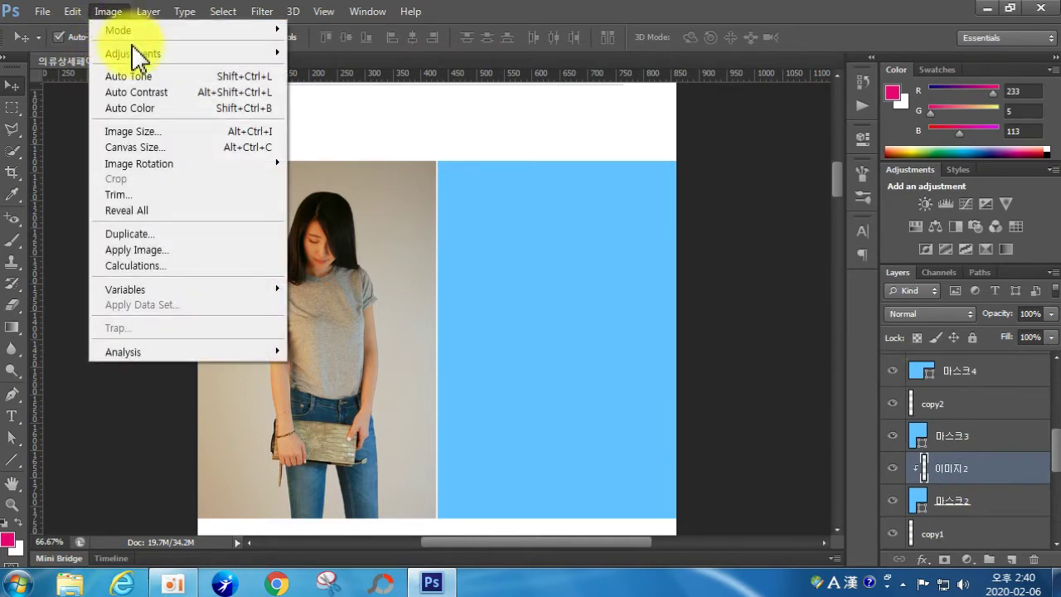
mouse_move(133, 53)
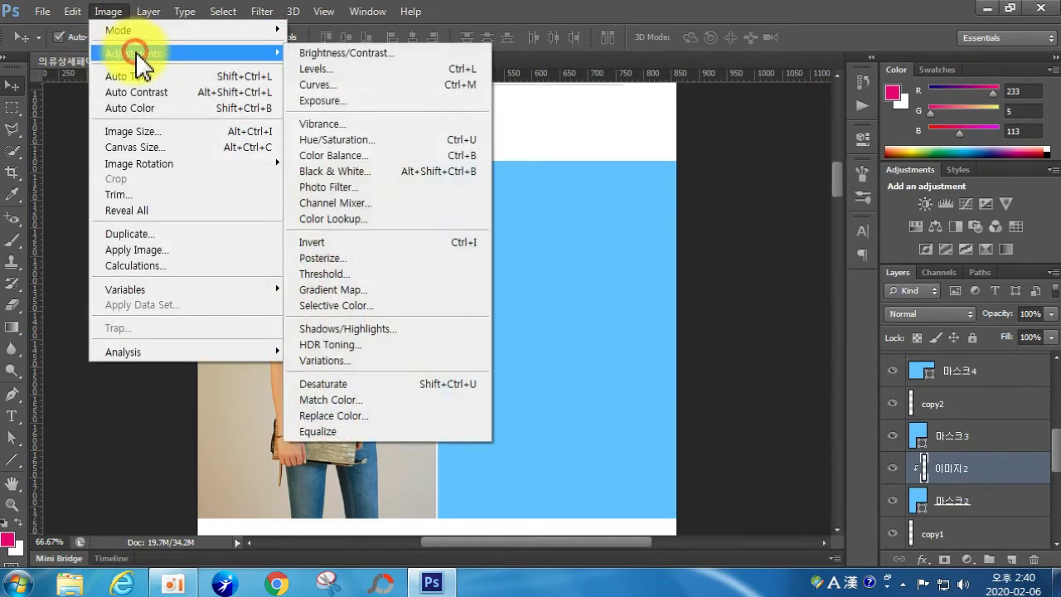
left_click(351, 70)
left_click_drag(830, 352, 795, 353)
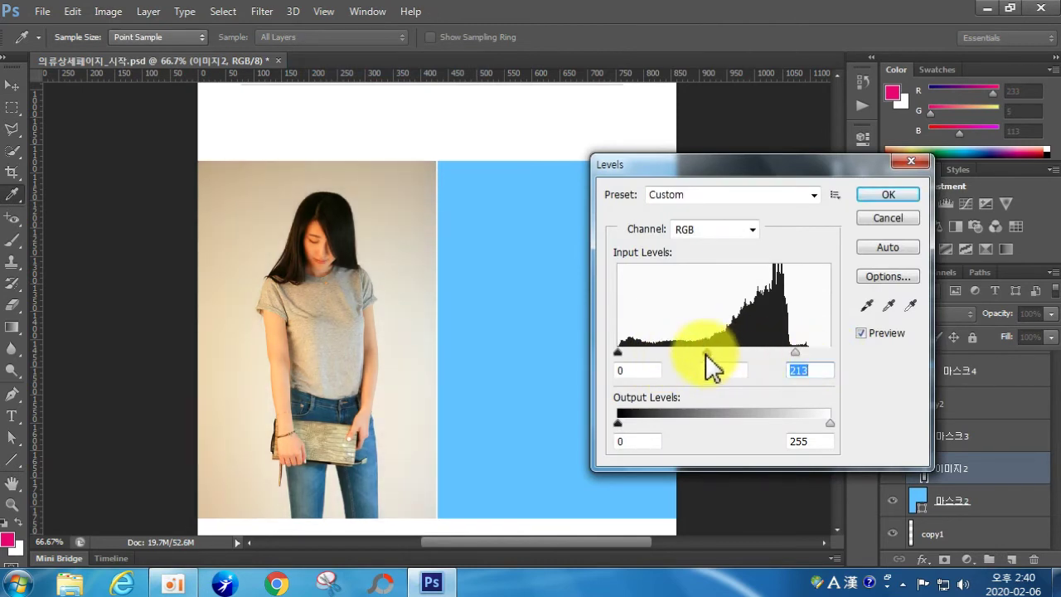
left_click_drag(693, 353, 703, 354)
left_click_drag(619, 352, 630, 362)
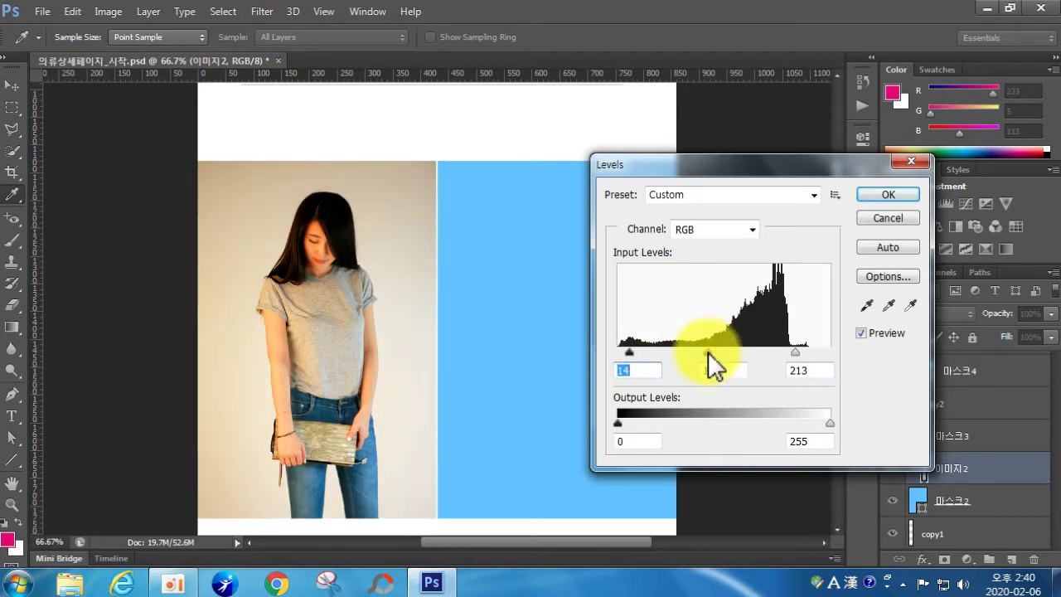
left_click(708, 353)
left_click(888, 195)
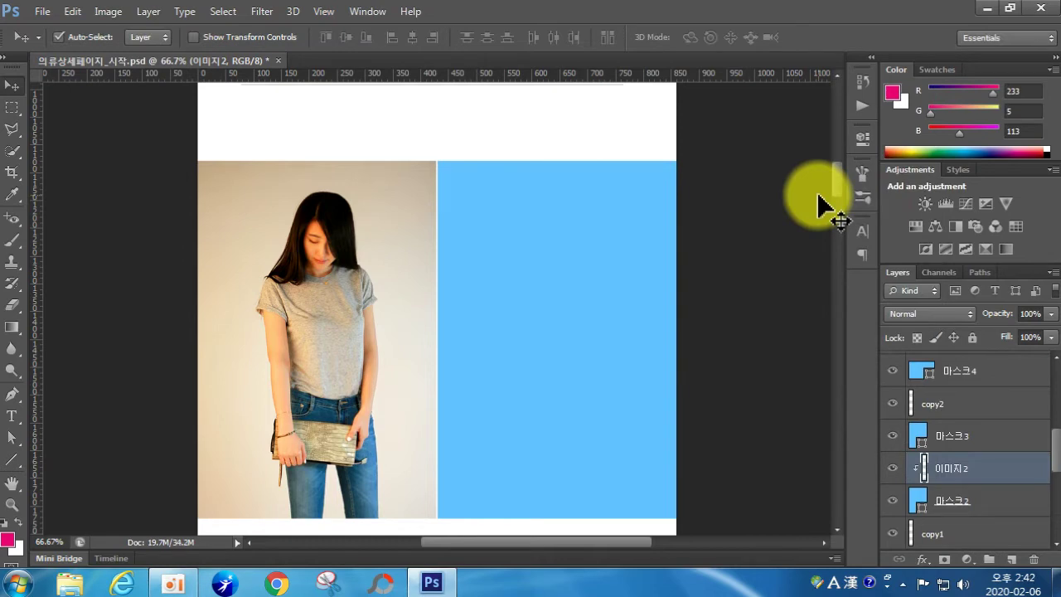
Place the image file 이미지3 directly above the 마스크3 shape layer.
left_click(538, 301)
left_click(42, 11)
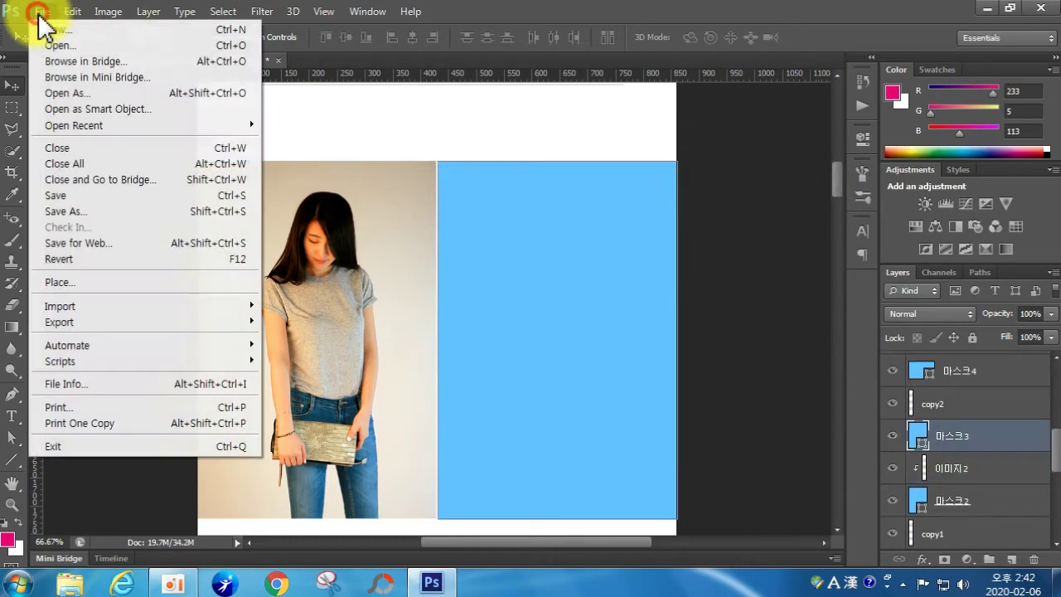
left_click(79, 280)
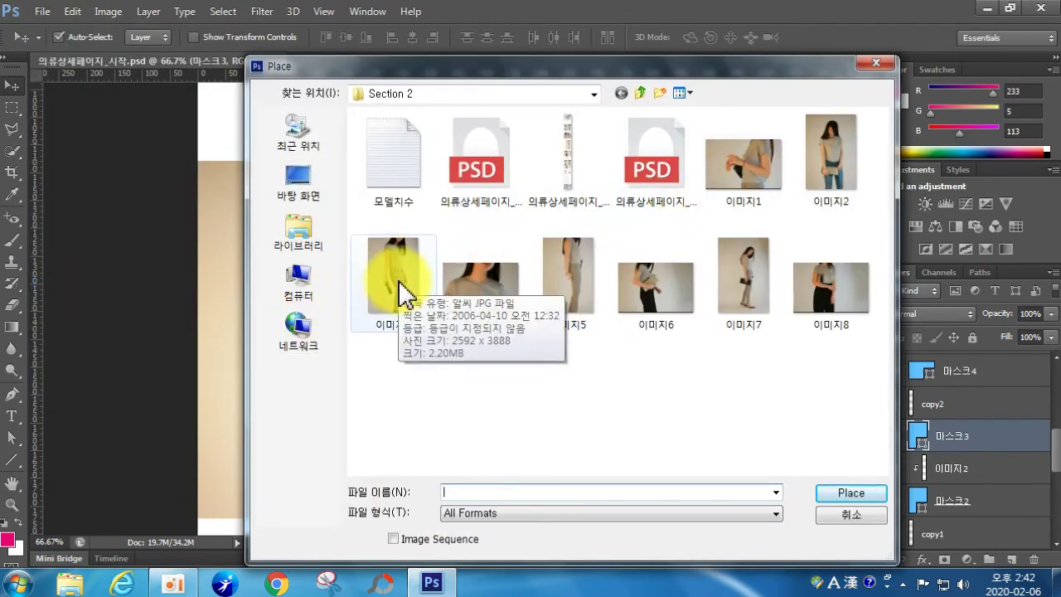
left_click(399, 286)
left_click(871, 493)
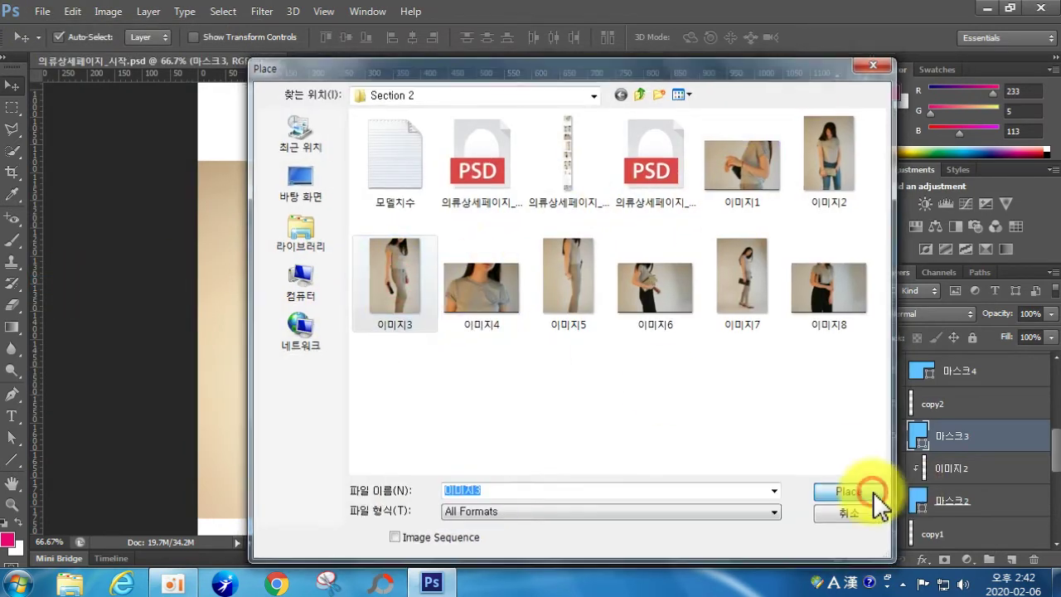
Scale the placed 이미지3 photo to about 19.5%, align it over the 마스크3 shape and commit the placement.
scroll(490, 284, "up", 4)
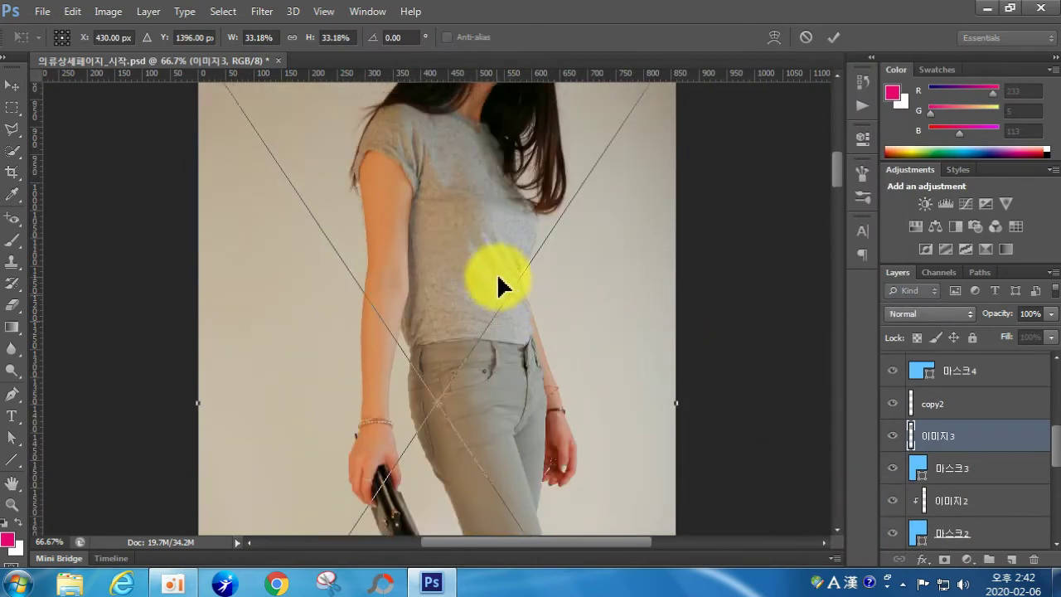
scroll(375, 249, "up", 2)
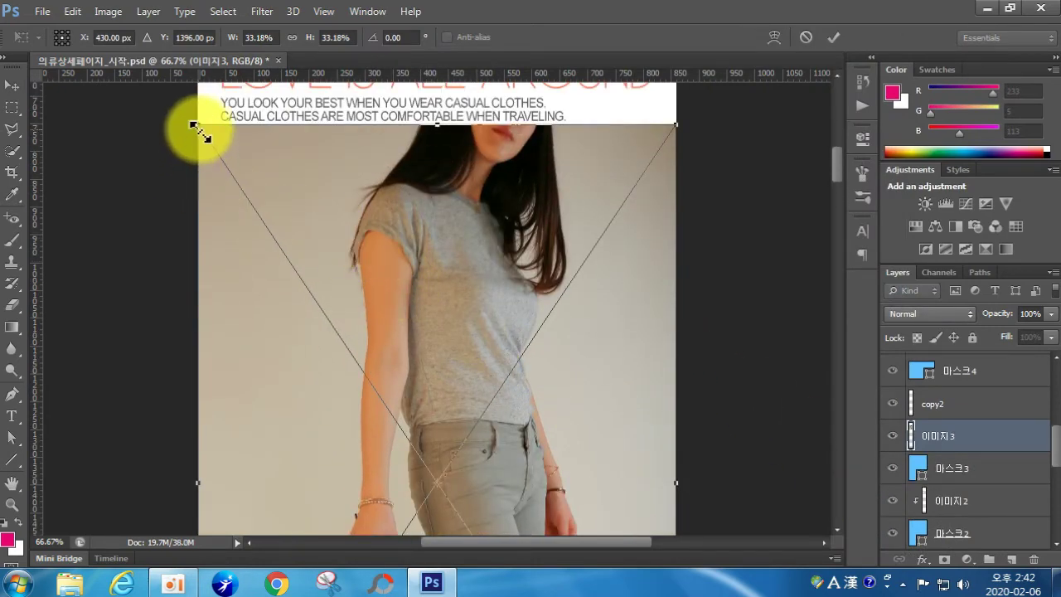
left_click_drag(199, 130, 440, 379)
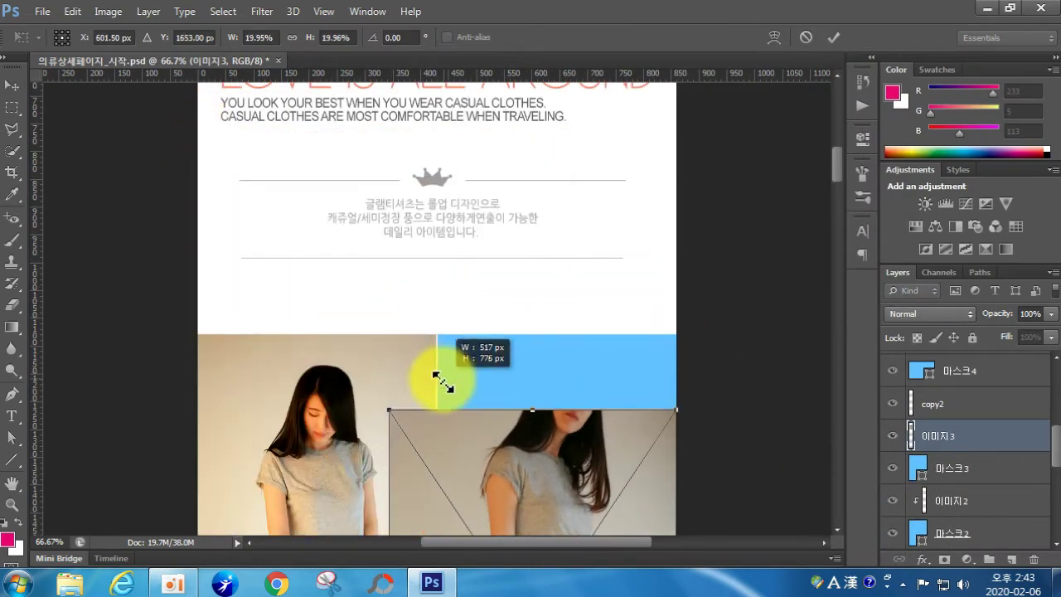
left_click_drag(480, 427, 499, 350)
scroll(489, 369, "down", 5)
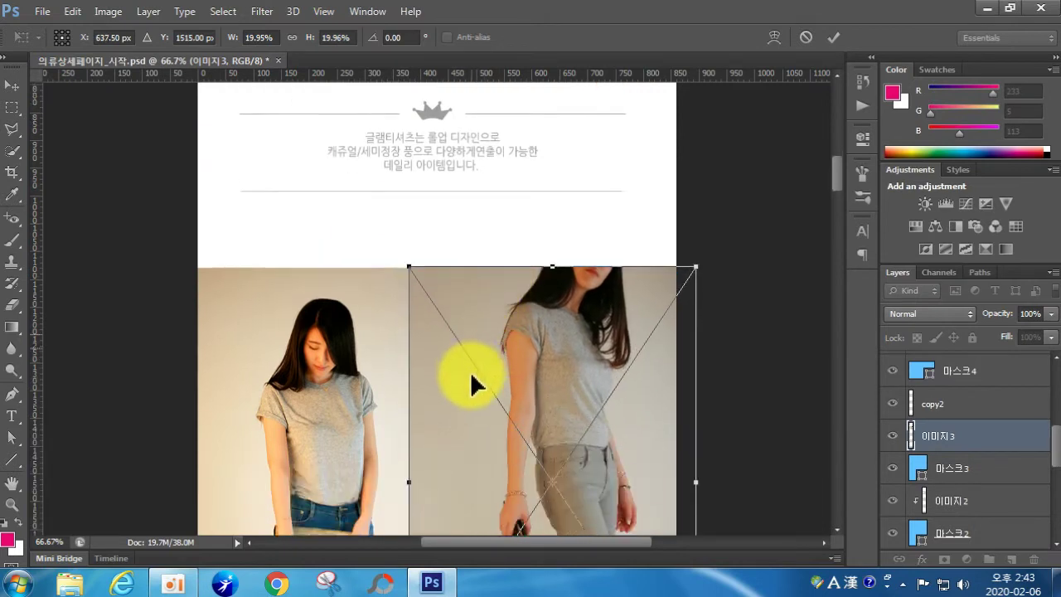
left_click_drag(407, 160, 414, 168)
left_click_drag(514, 192, 498, 185)
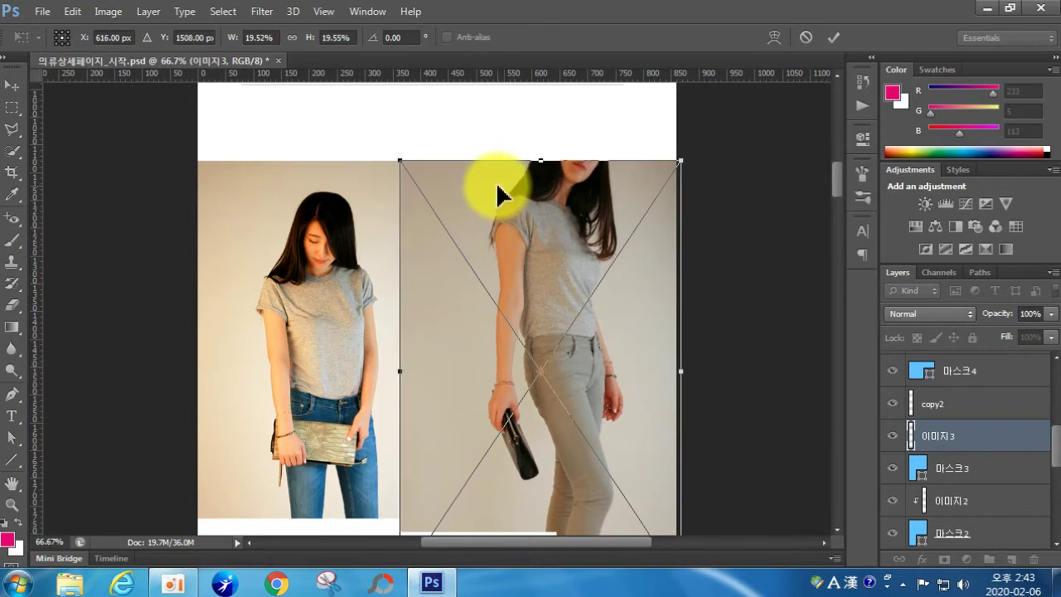
double_click(498, 195)
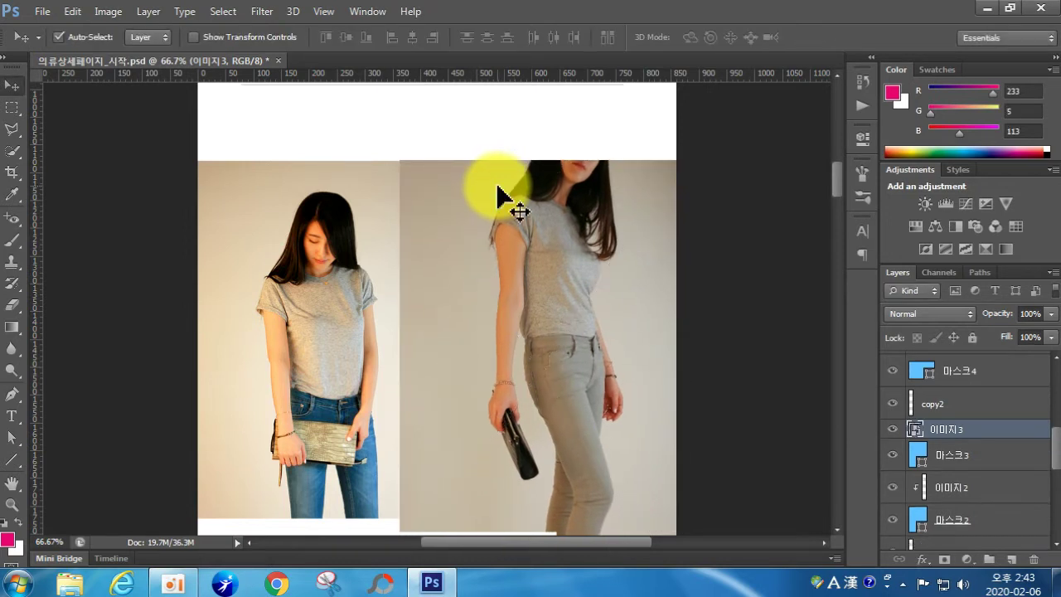
Clip the 이미지3 photo to the 마스크3 shape and scale it to about 17.8%, repositioned to fill the frame.
key("ctrl+alt+g")
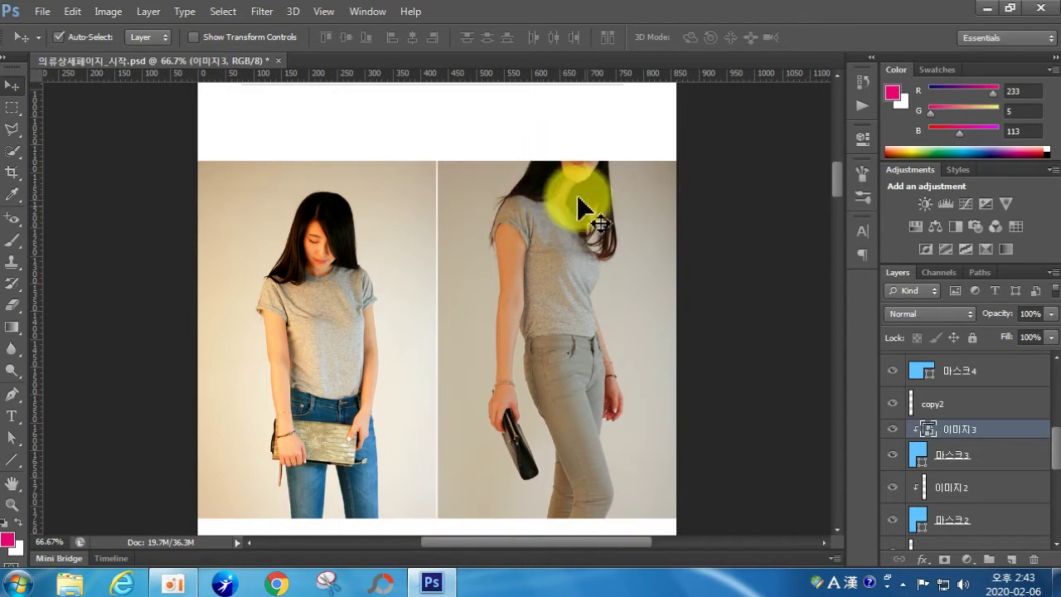
key("ctrl+t")
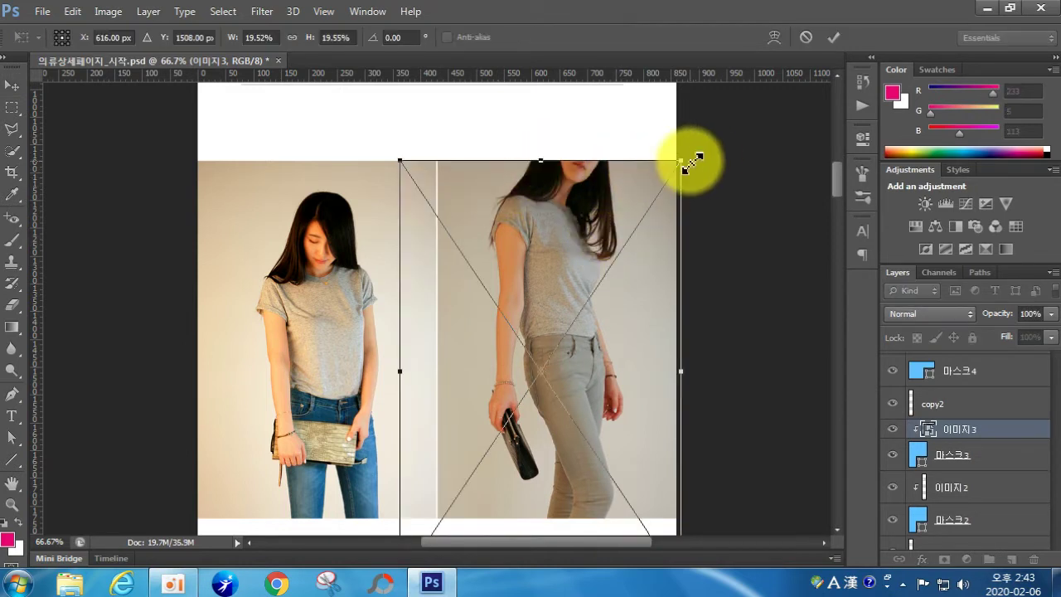
left_click_drag(688, 162, 656, 177)
left_click_drag(575, 217, 608, 187)
left_click_drag(689, 161, 688, 166)
left_click_drag(557, 232, 561, 228)
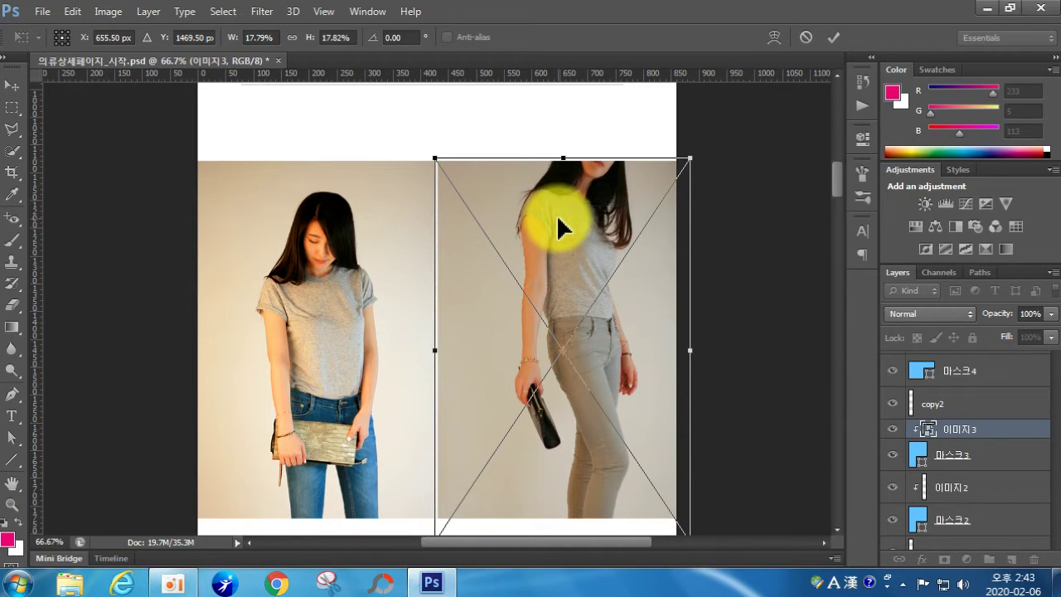
key("Return")
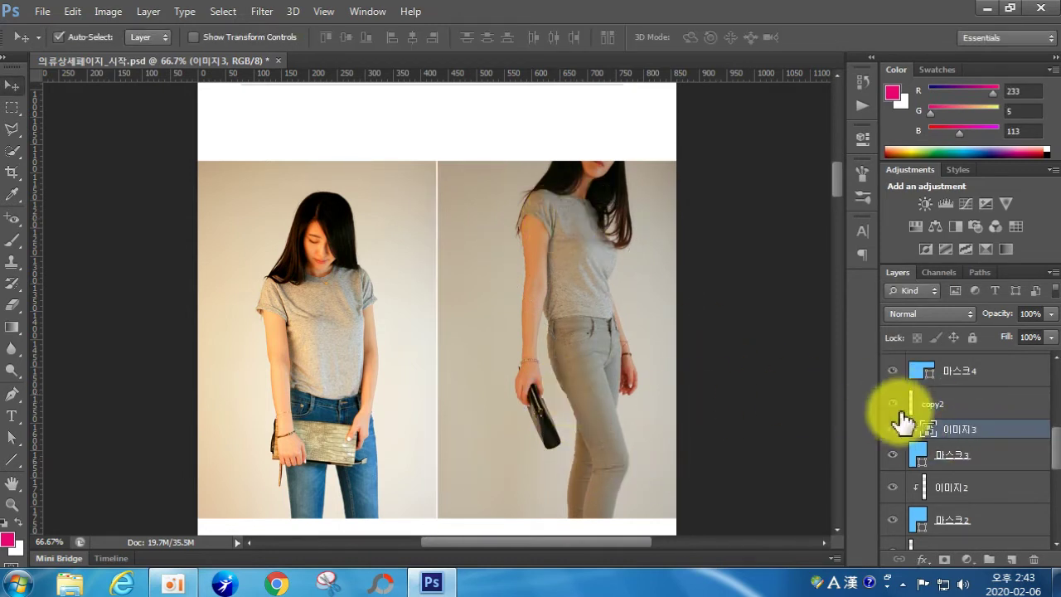
Rasterize the 이미지3 layer and apply Levels with input black 8, midtones 1.19 and input white 225.
right_click(953, 439)
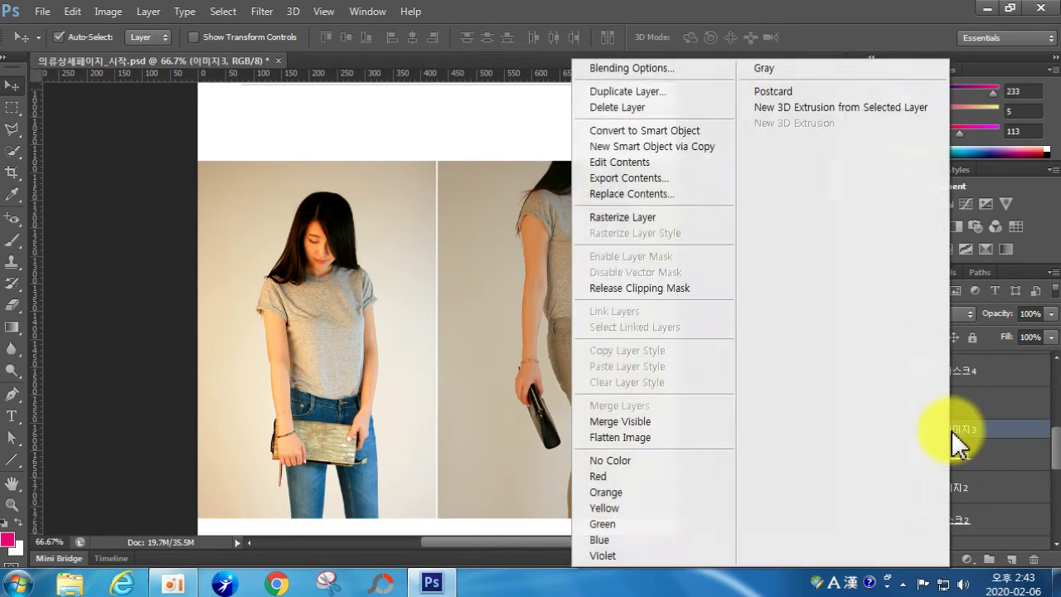
left_click(674, 222)
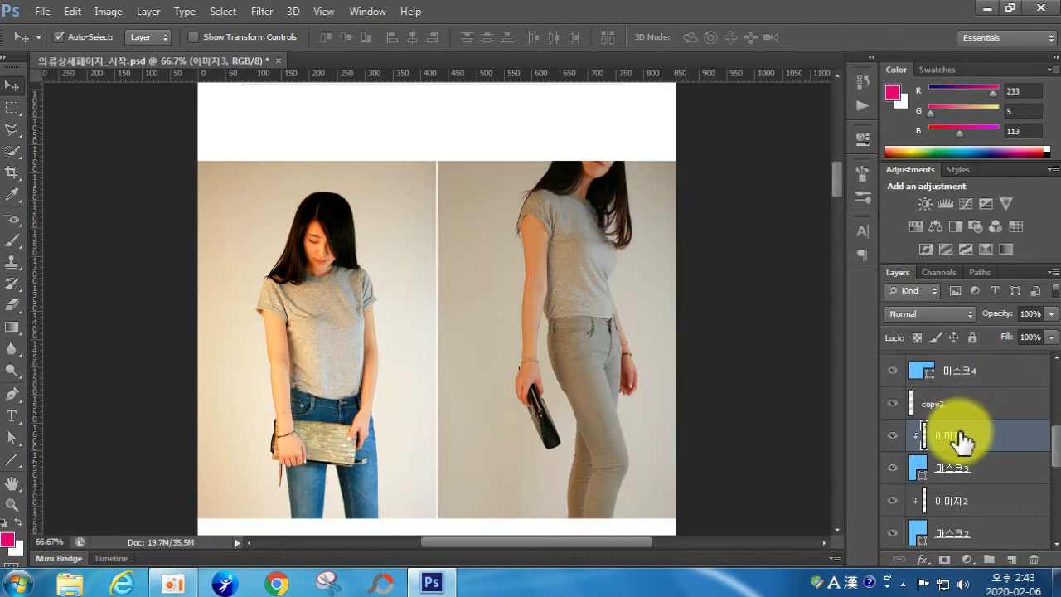
left_click(109, 13)
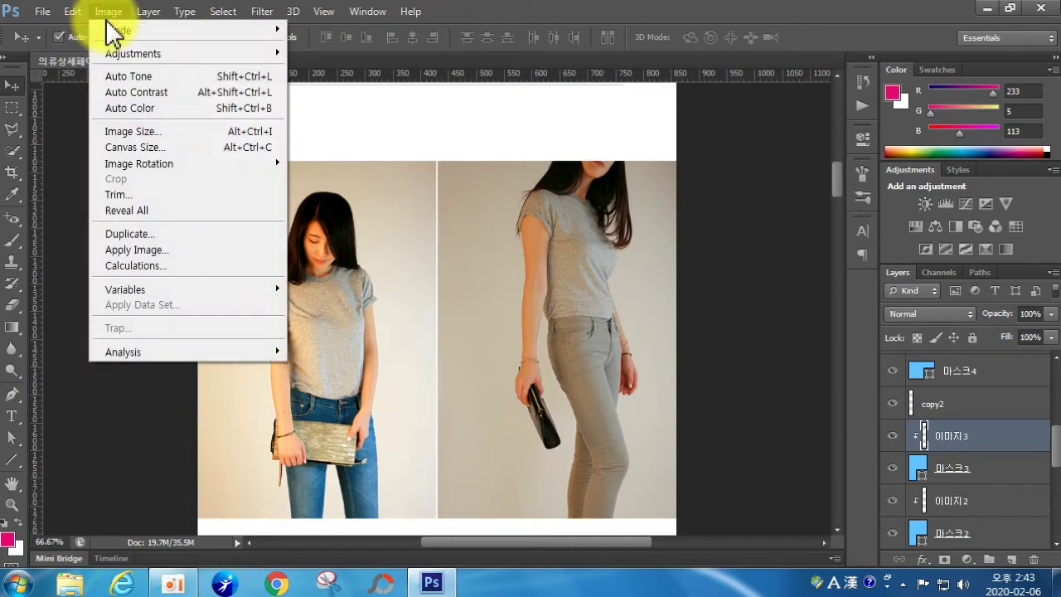
left_click(109, 13)
left_click(111, 13)
mouse_move(244, 59)
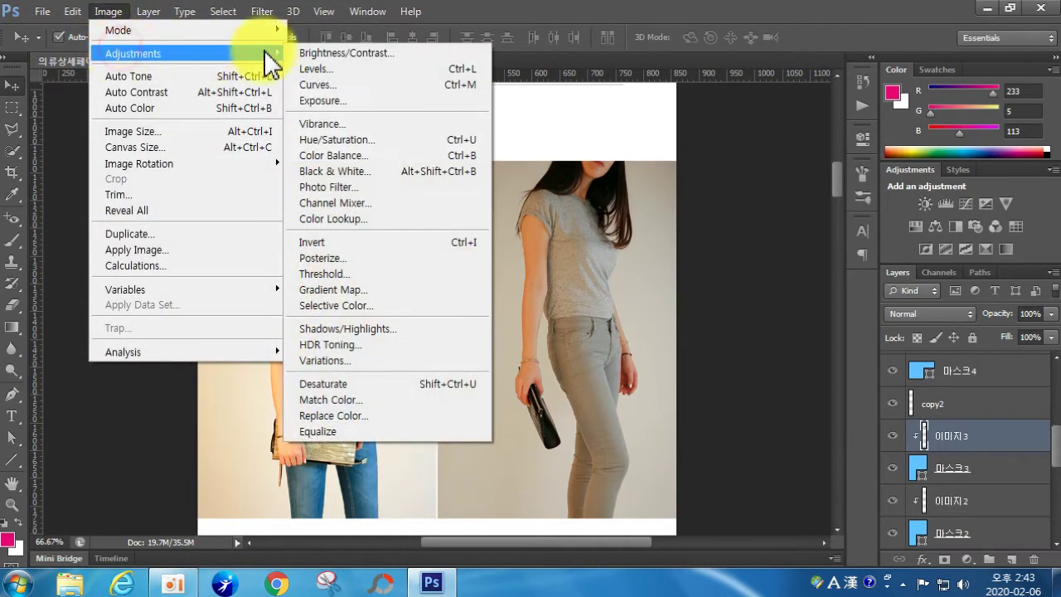
left_click(349, 72)
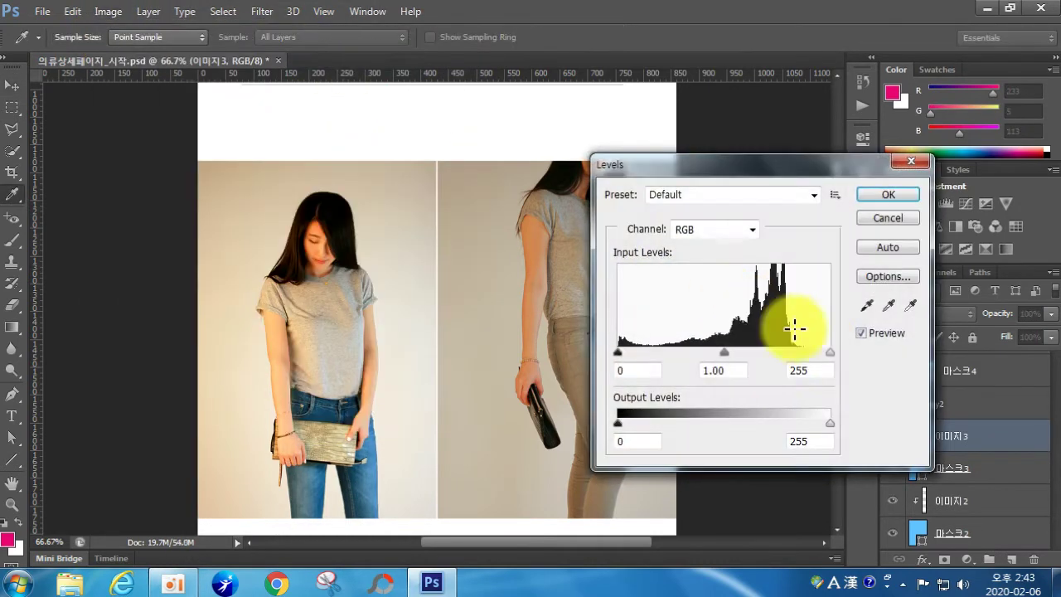
left_click_drag(830, 351, 804, 353)
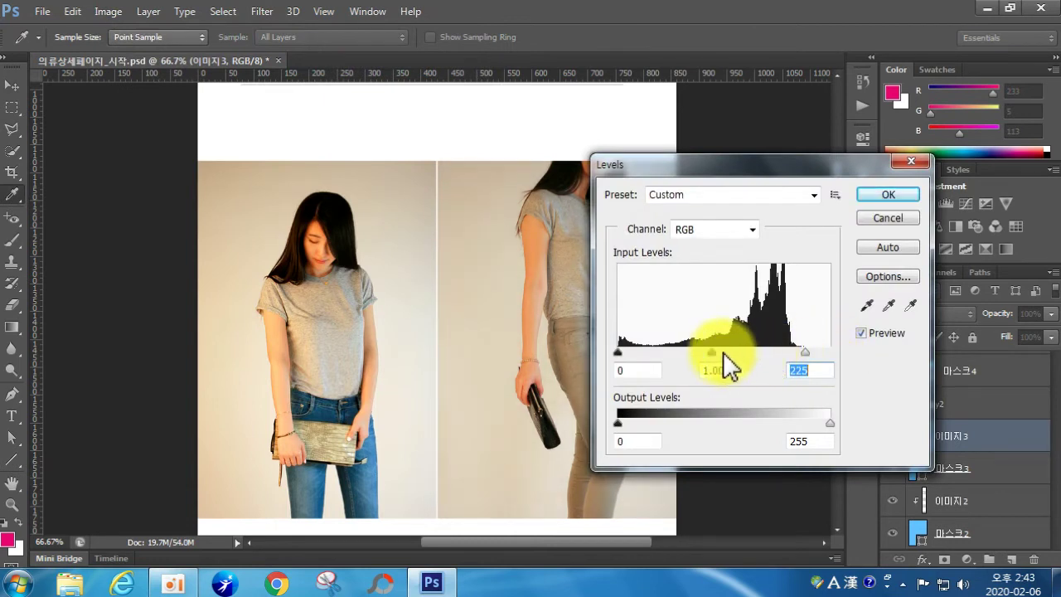
left_click_drag(709, 353, 702, 352)
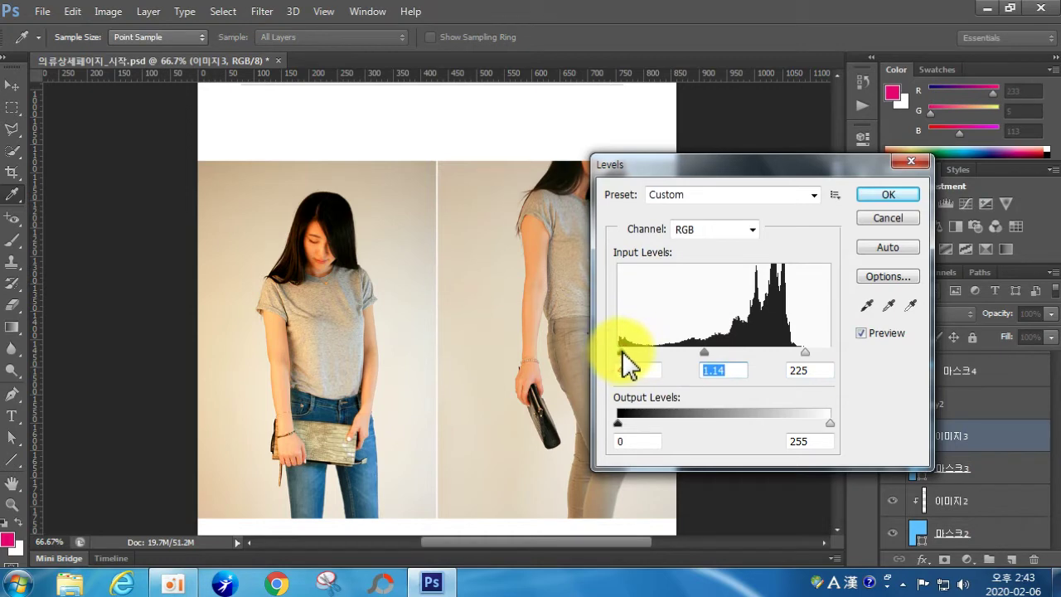
left_click(624, 353)
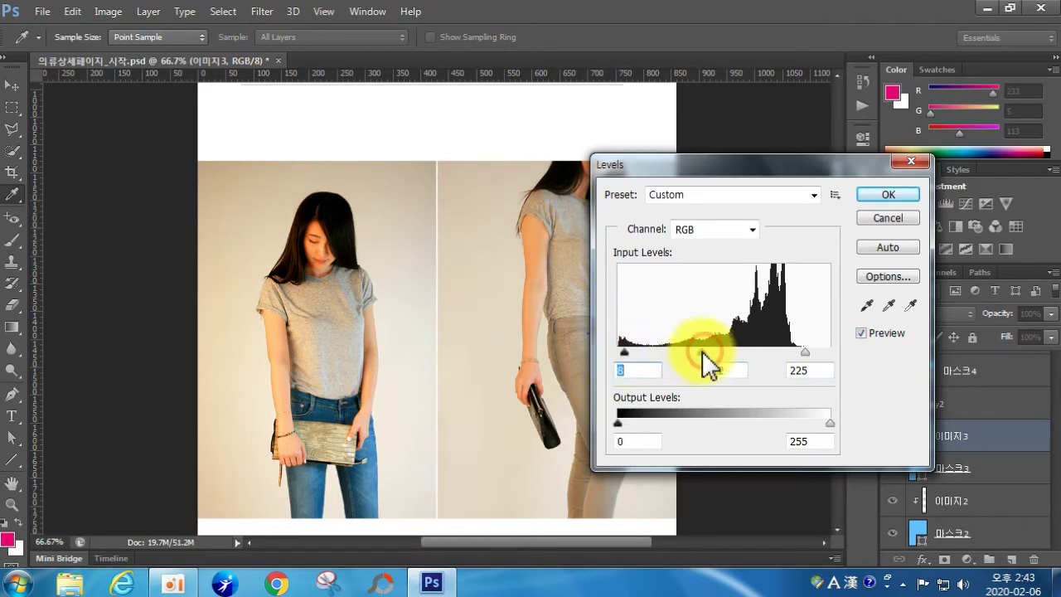
left_click(704, 351)
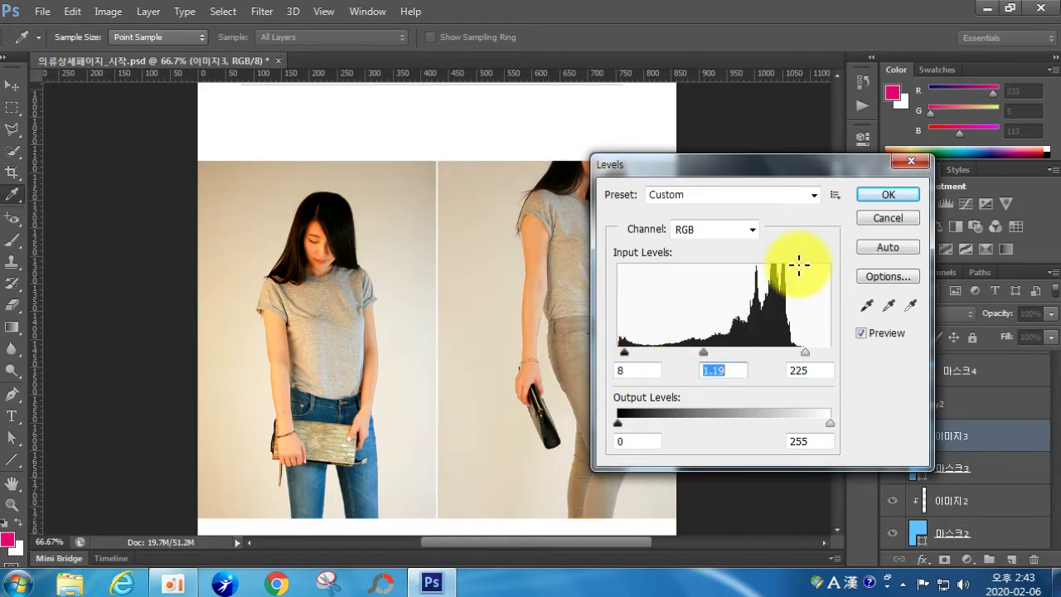
left_click(875, 197)
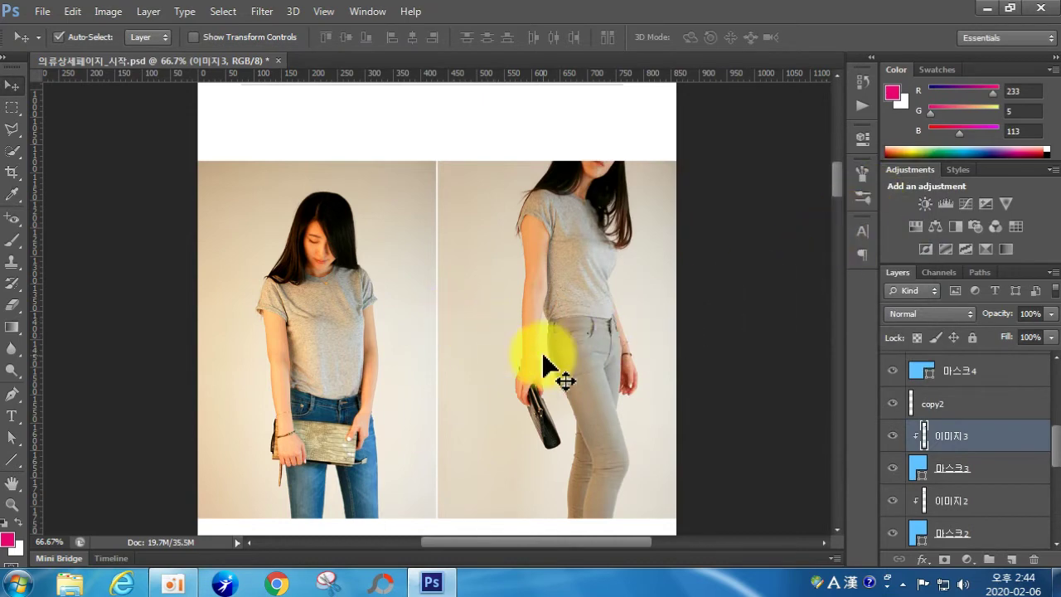
Apply Curves to the 이미지3 photo, raising the highlights slightly and lowering the shadows from input 79 to output 75.
left_click(108, 11)
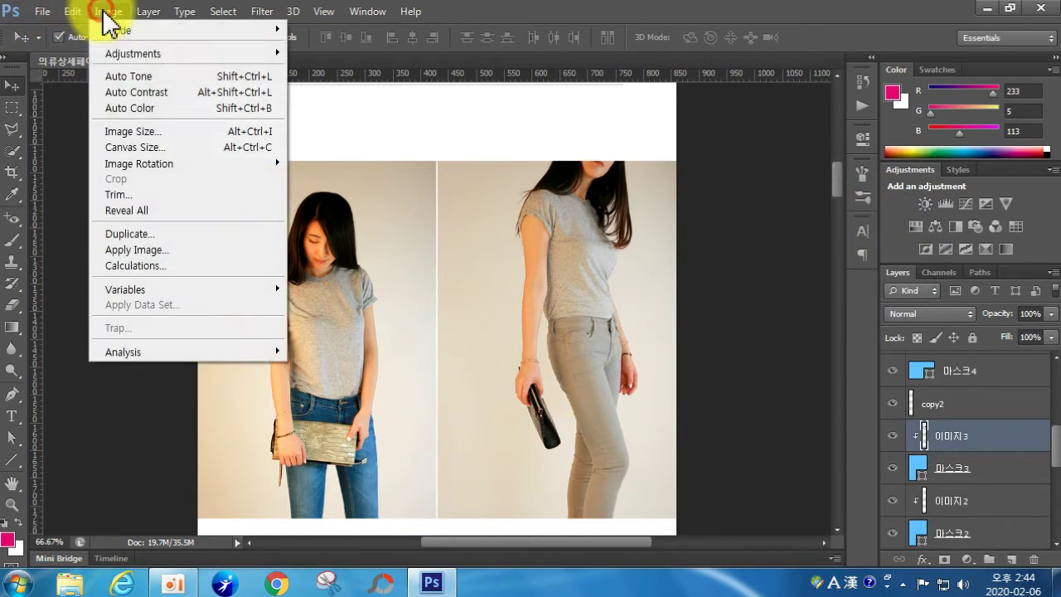
mouse_move(137, 53)
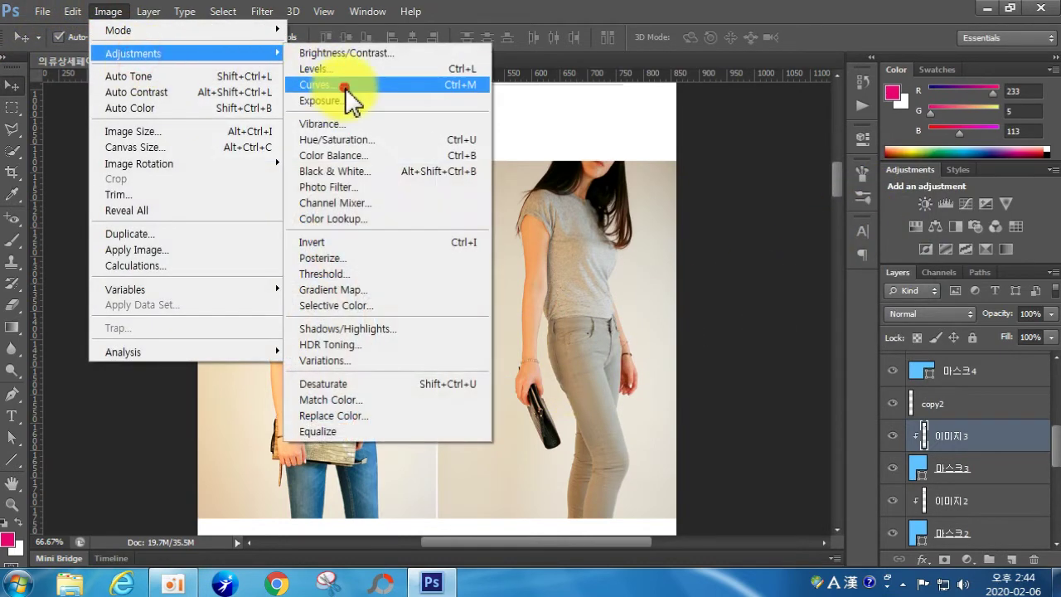
left_click(343, 86)
left_click_drag(923, 277, 922, 271)
left_click_drag(838, 361, 843, 365)
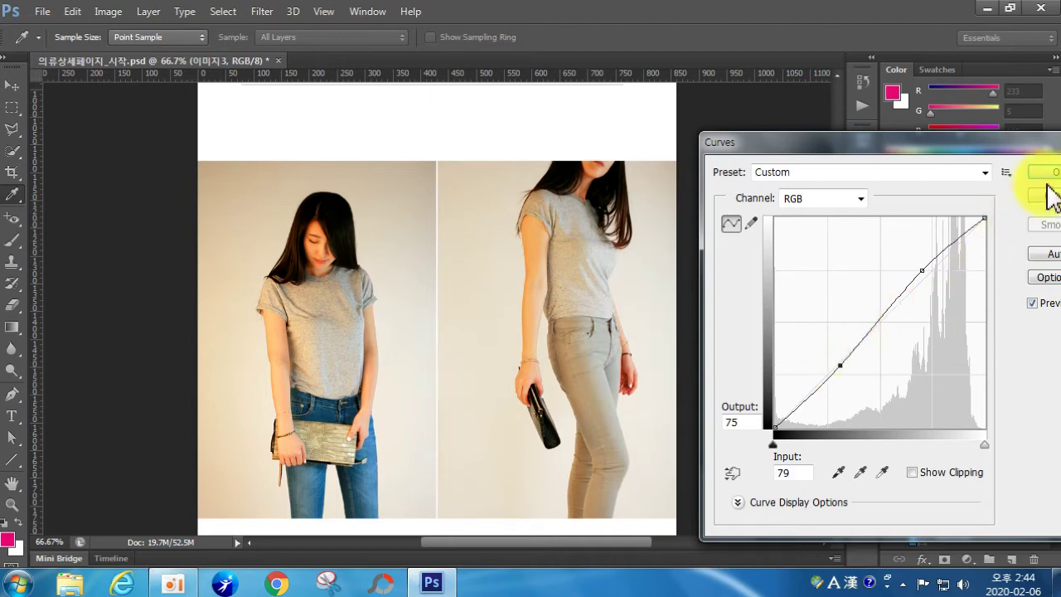
key("v")
left_click(1043, 173)
Apply Color Balance to the midtones of the 이미지3 photo, with blue at +17 and a slight shift towards cyan.
left_click(103, 12)
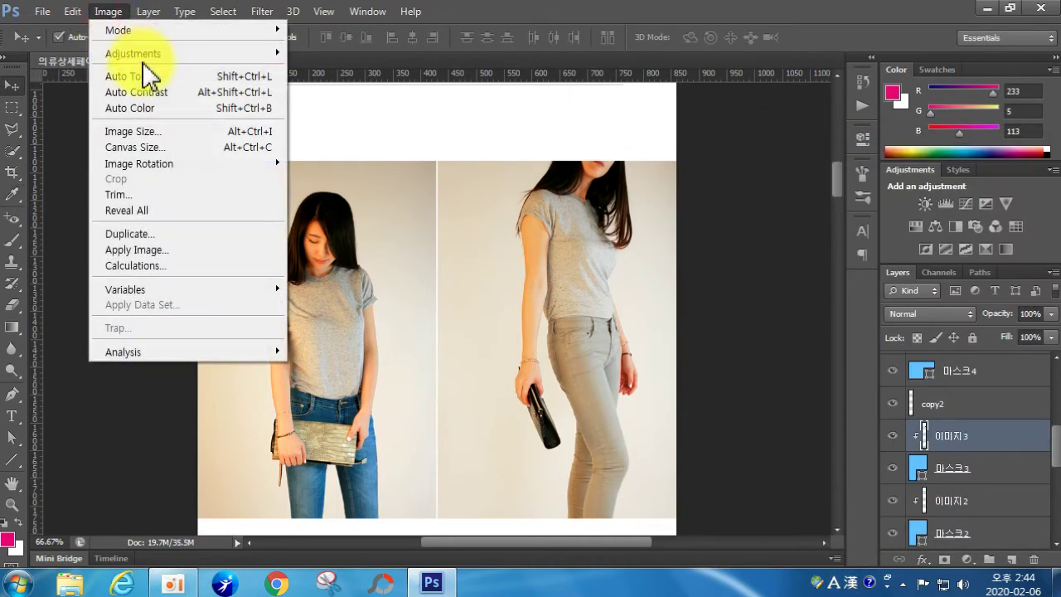
mouse_move(182, 53)
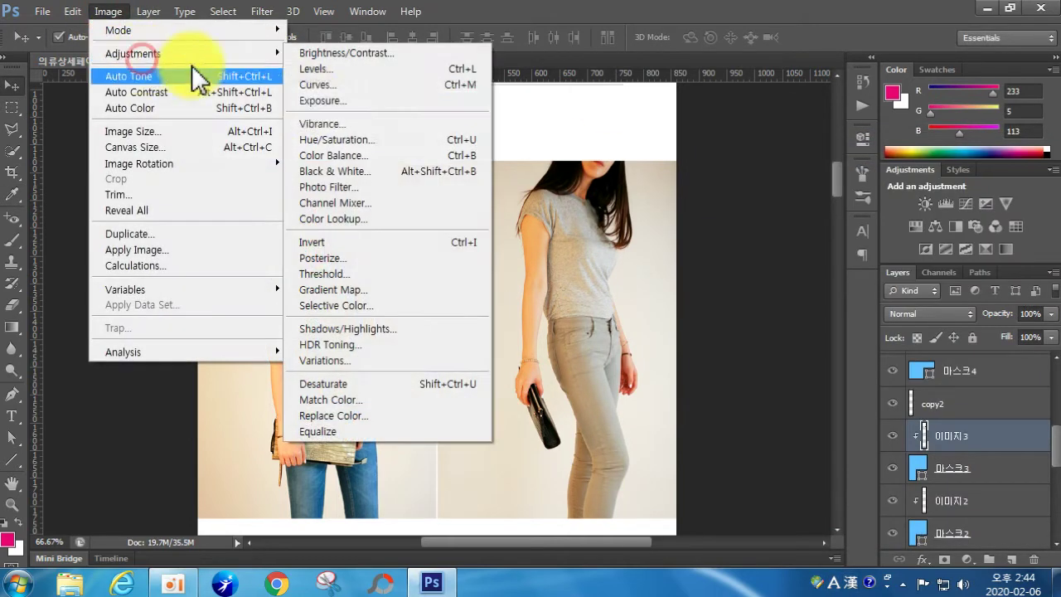
left_click(386, 157)
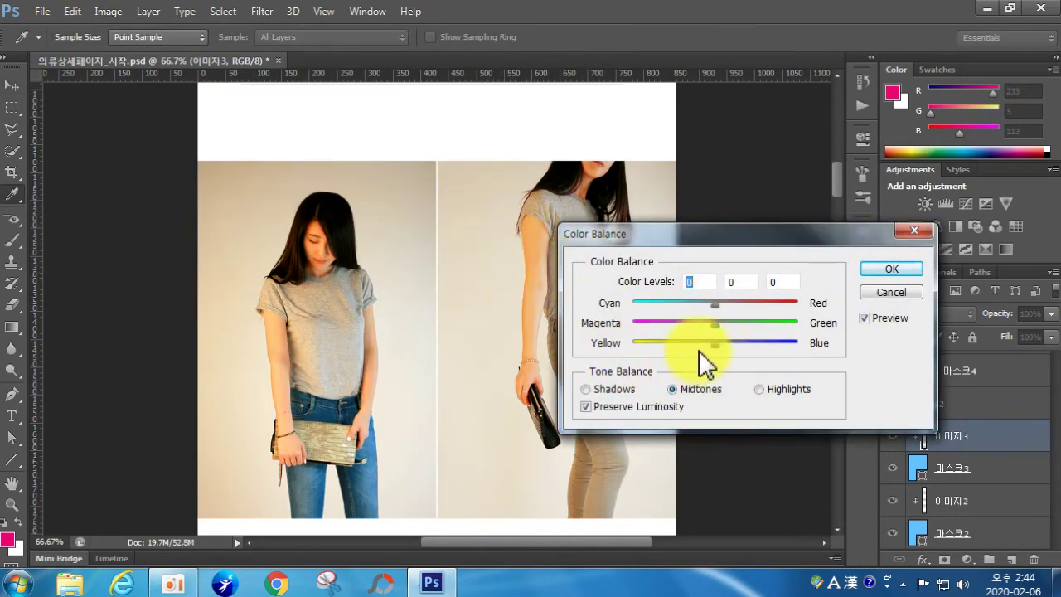
mouse_move(716, 346)
left_mouse_down()
mouse_move(741, 346)
mouse_move(729, 345)
left_mouse_up()
left_click_drag(714, 308, 710, 304)
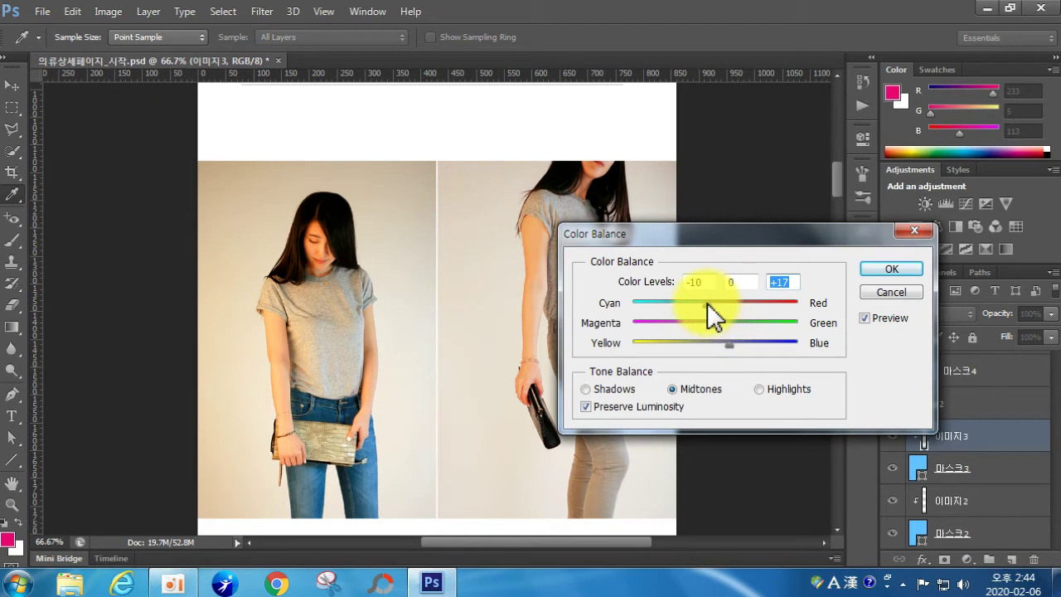
mouse_move(712, 306)
left_mouse_down()
mouse_move(709, 324)
mouse_move(721, 324)
mouse_move(708, 325)
left_mouse_up()
left_click(889, 267)
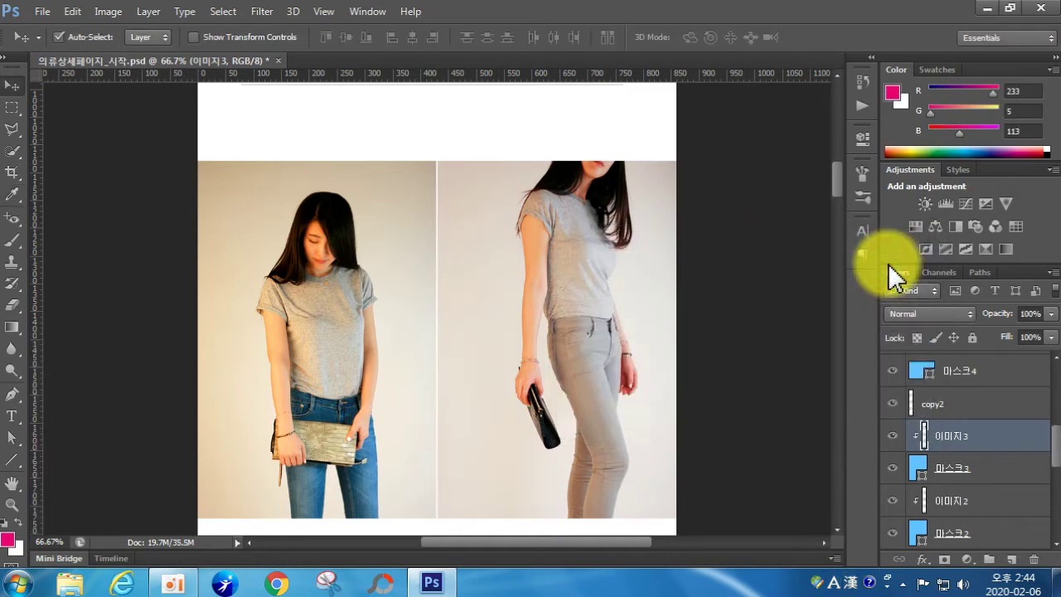
Place the image file 이미지4 directly above the 마스크4 shape layer.
scroll(770, 339, "down", 5)
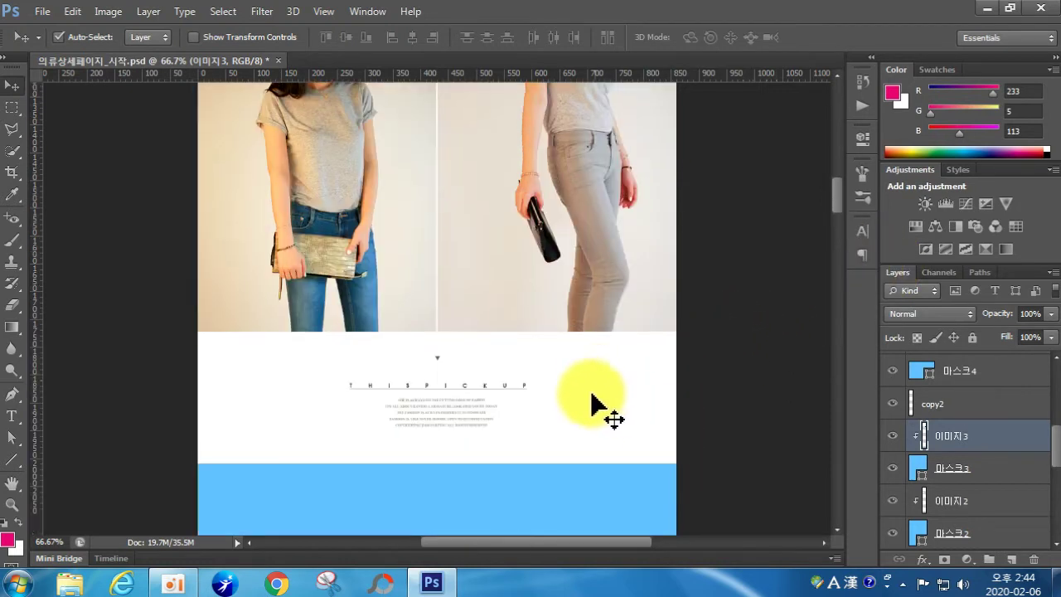
scroll(591, 404, "down", 8)
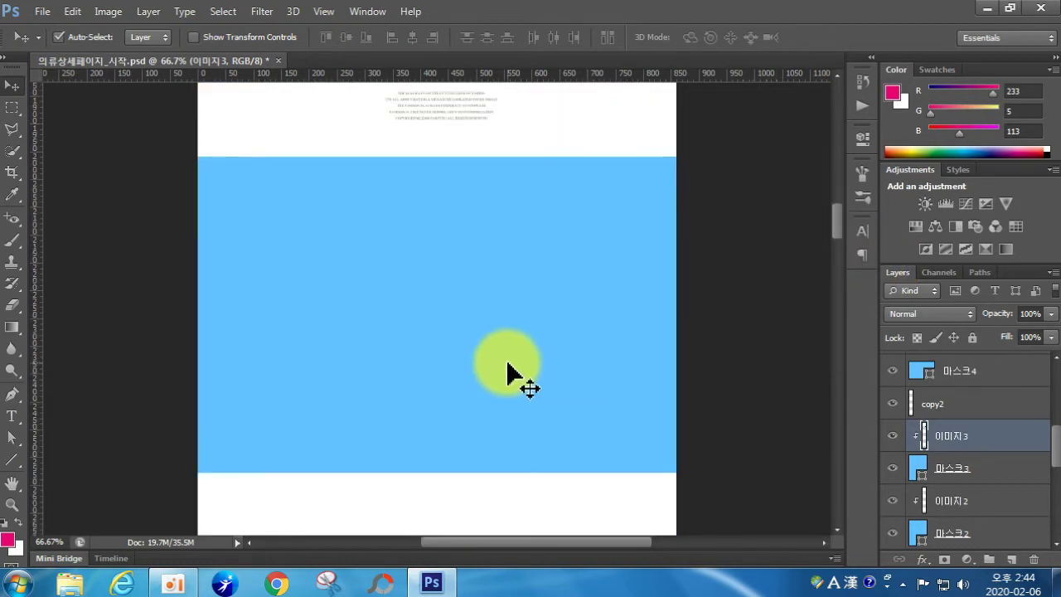
left_click(469, 361)
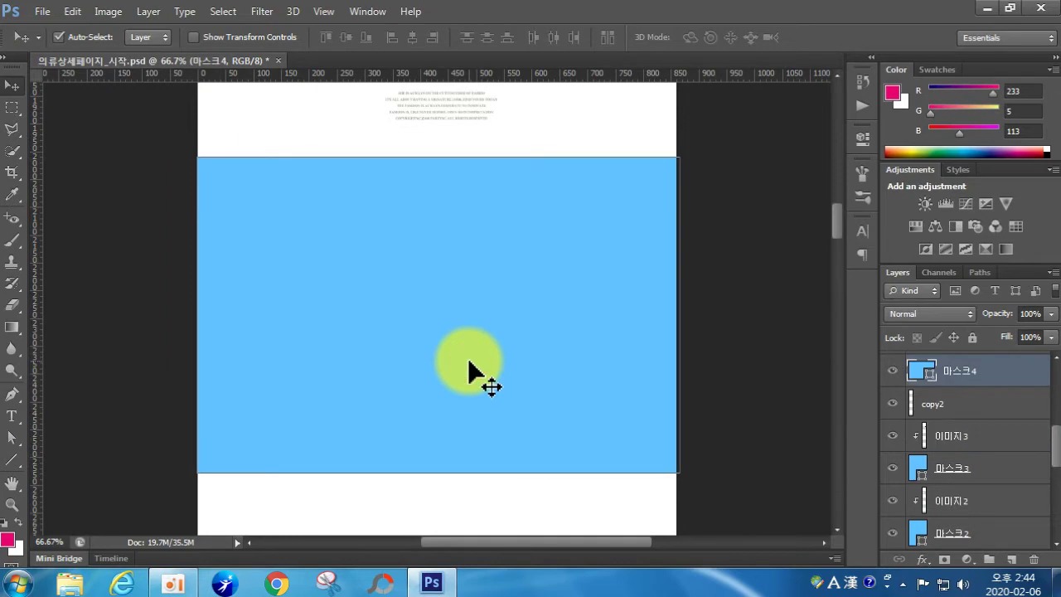
left_click(42, 11)
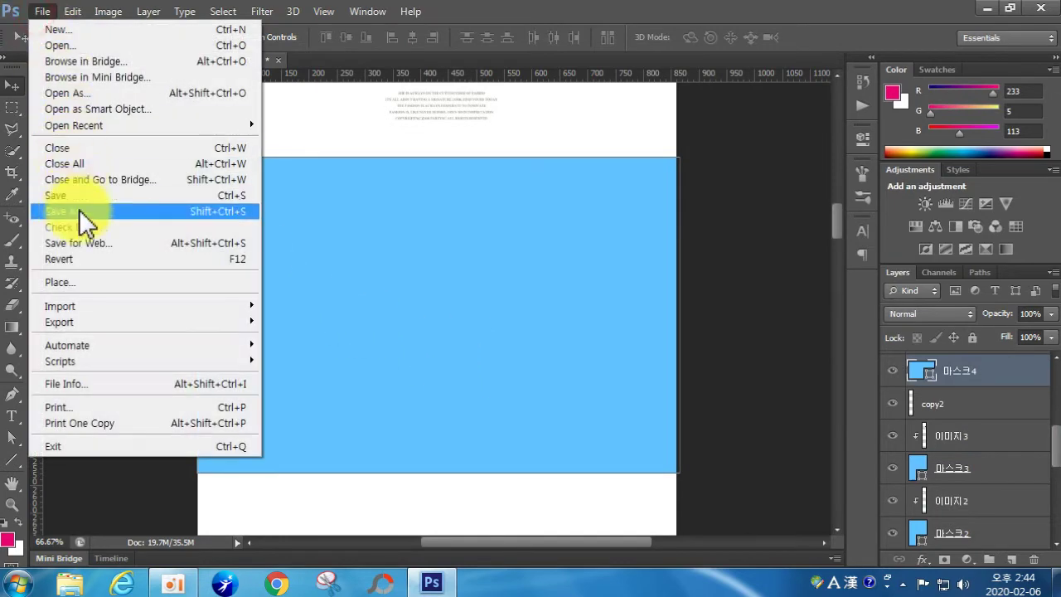
left_click(97, 284)
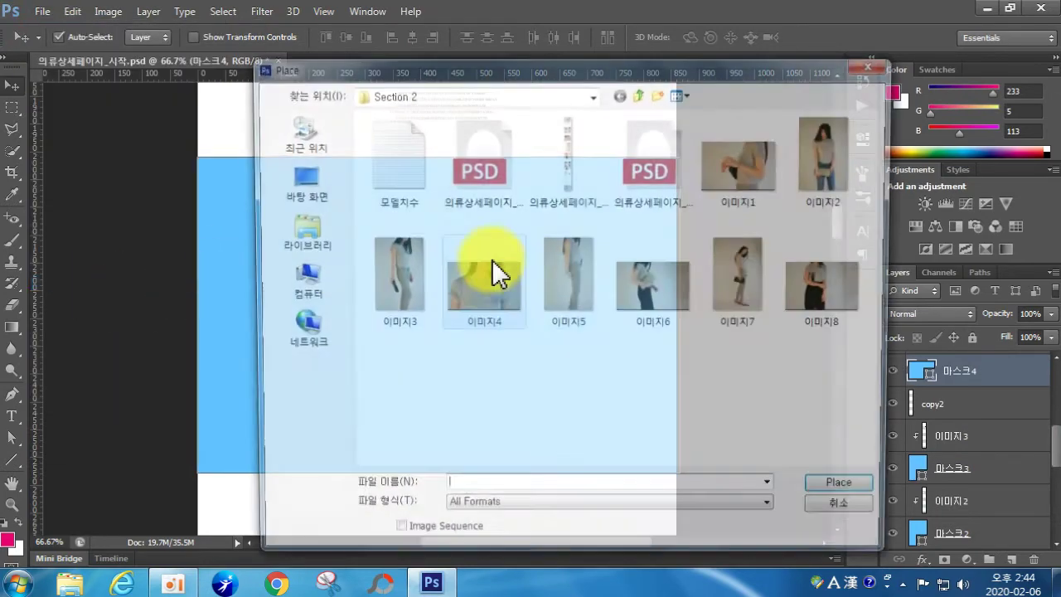
left_click(499, 313)
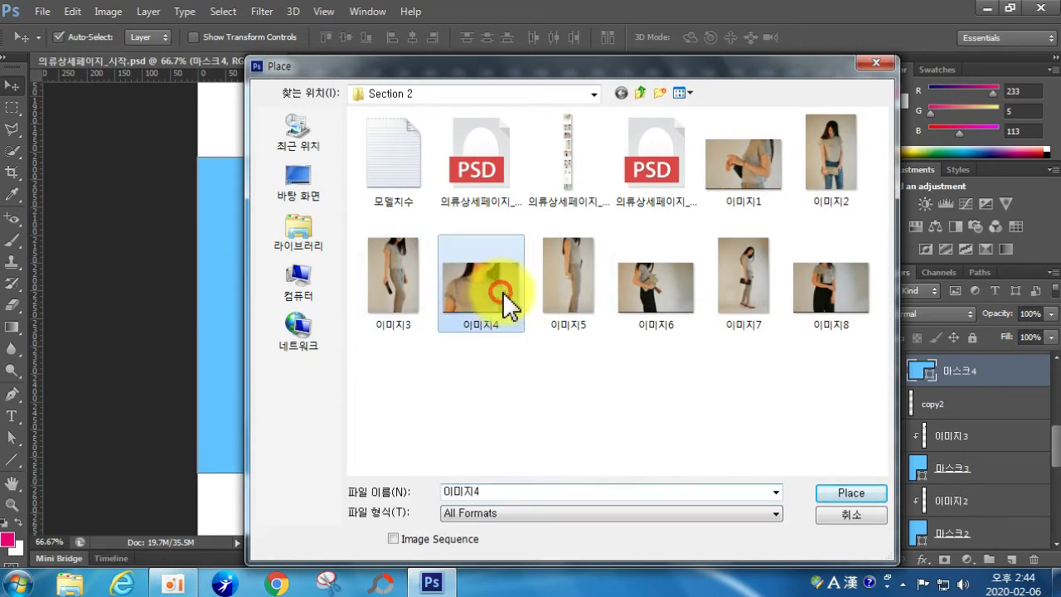
left_click(840, 491)
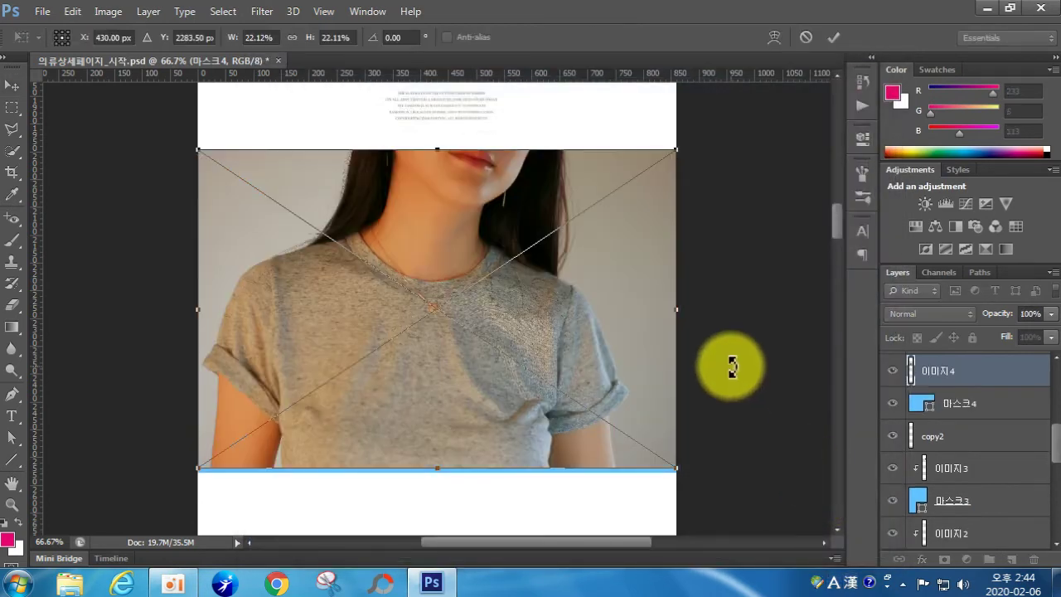
Scale the placed 이미지4 photo to about 22.2%, align it over the 마스크4 shape and commit the placement.
left_click_drag(490, 410, 492, 419)
left_click_drag(670, 470, 672, 470)
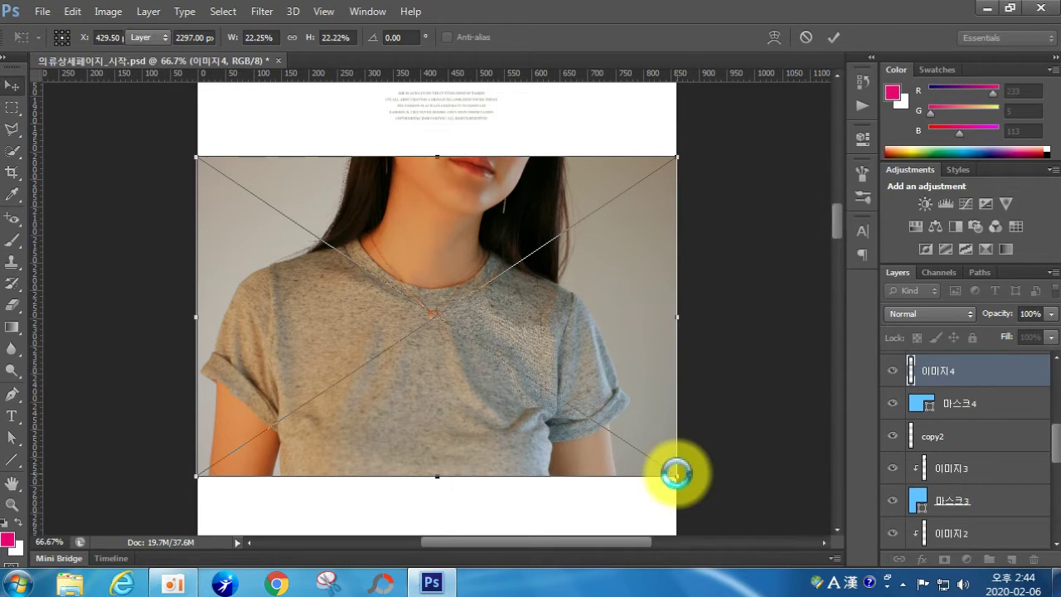
key("Return")
Clip the 이미지4 photo to the 마스크4 shape and rasterize its layer.
key("ctrl+alt+g")
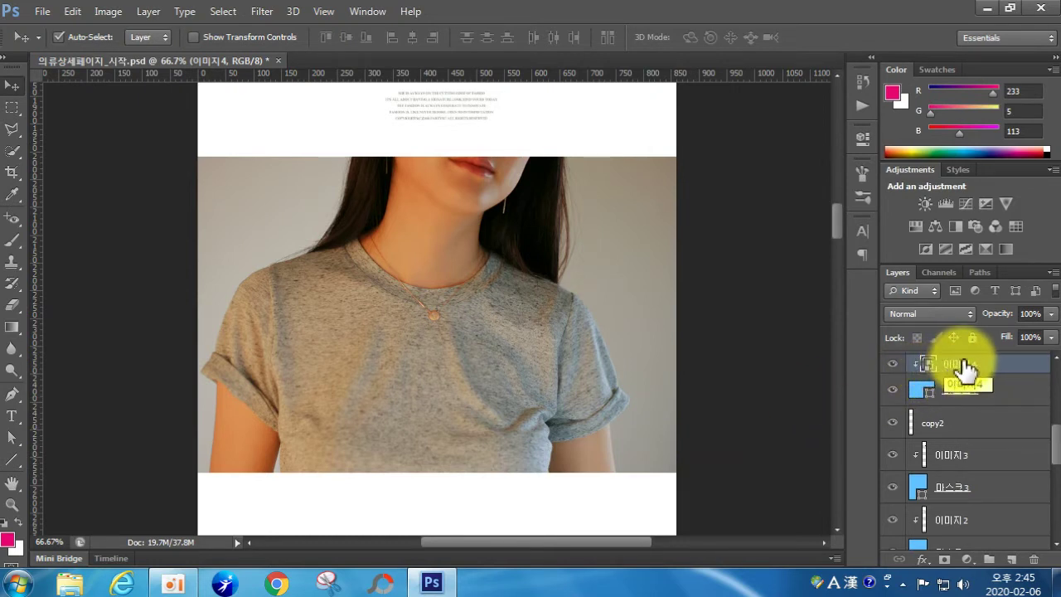
scroll(694, 367, "up", 2)
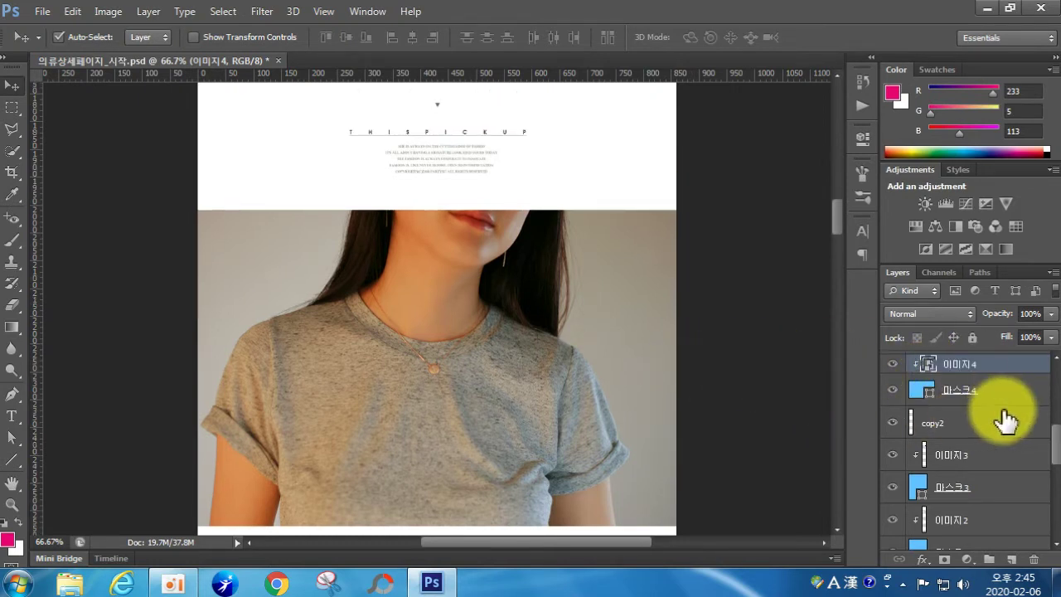
right_click(990, 374)
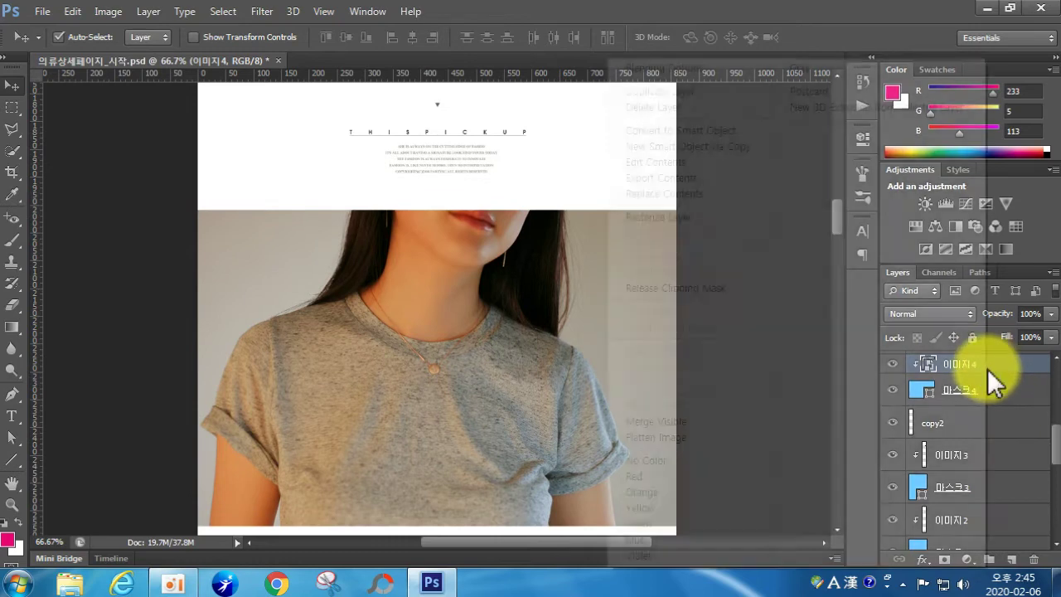
left_click(691, 218)
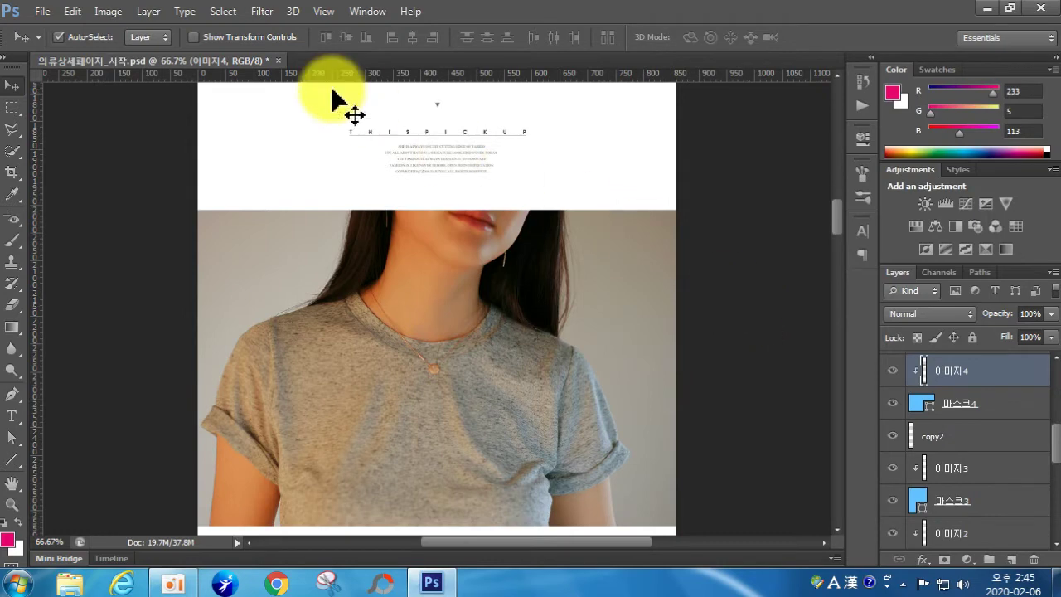
Brighten the 이미지4 photo with Levels, setting midtones to 1.23 and the white input to 234, and raising the black input slightly.
left_click(112, 13)
mouse_move(137, 53)
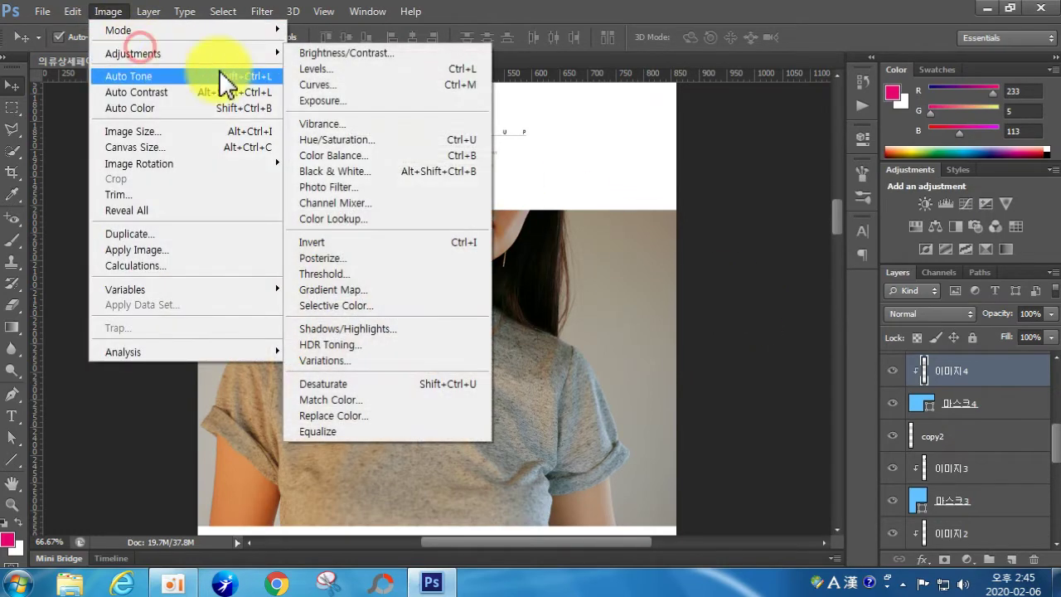
left_click(352, 69)
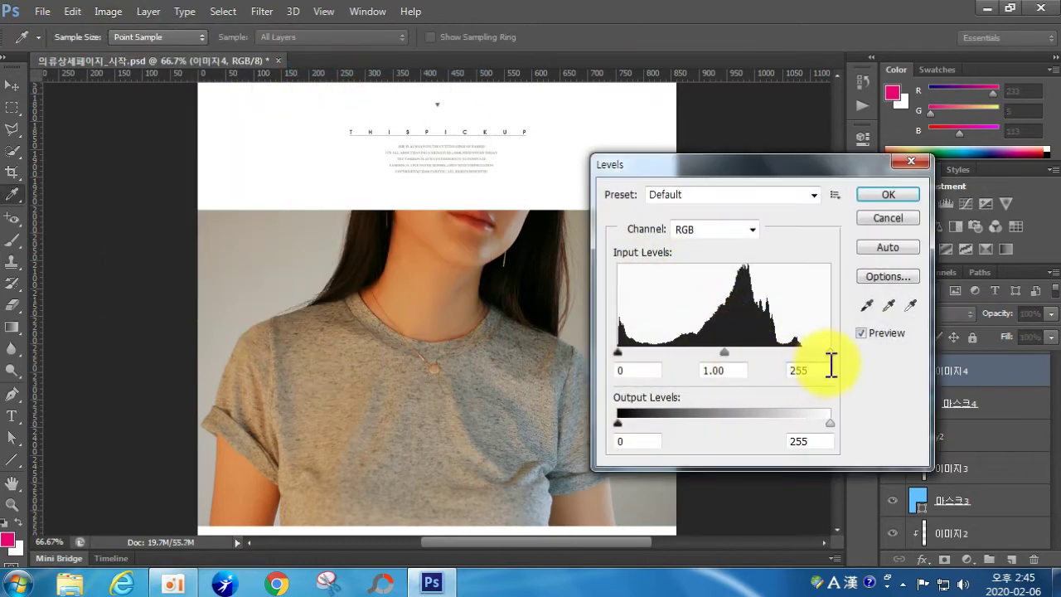
left_click_drag(831, 355, 820, 355)
left_click_drag(715, 351, 702, 352)
left_click_drag(625, 349, 629, 354)
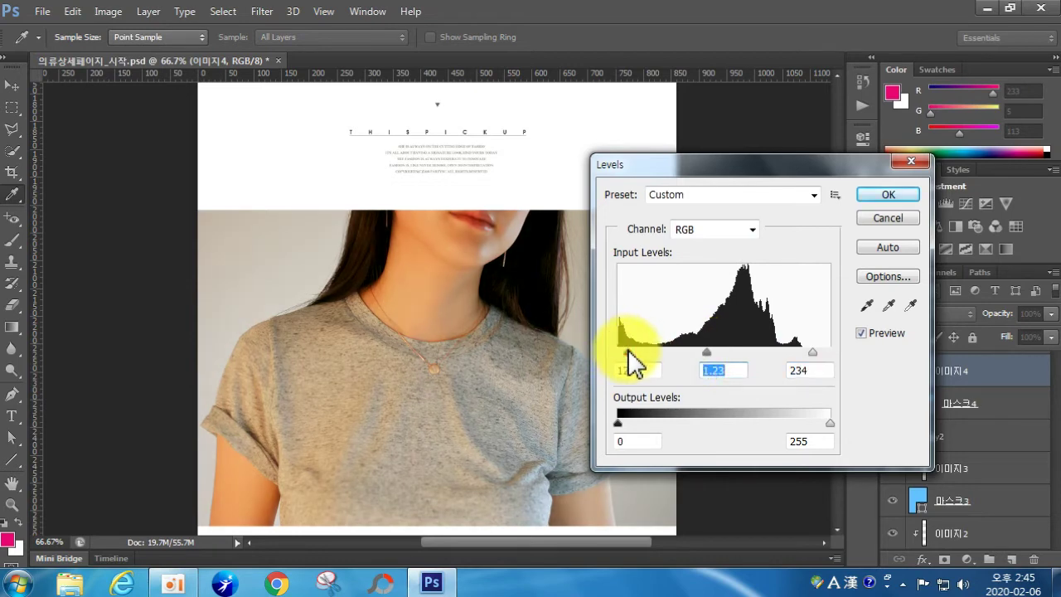
left_click(887, 198)
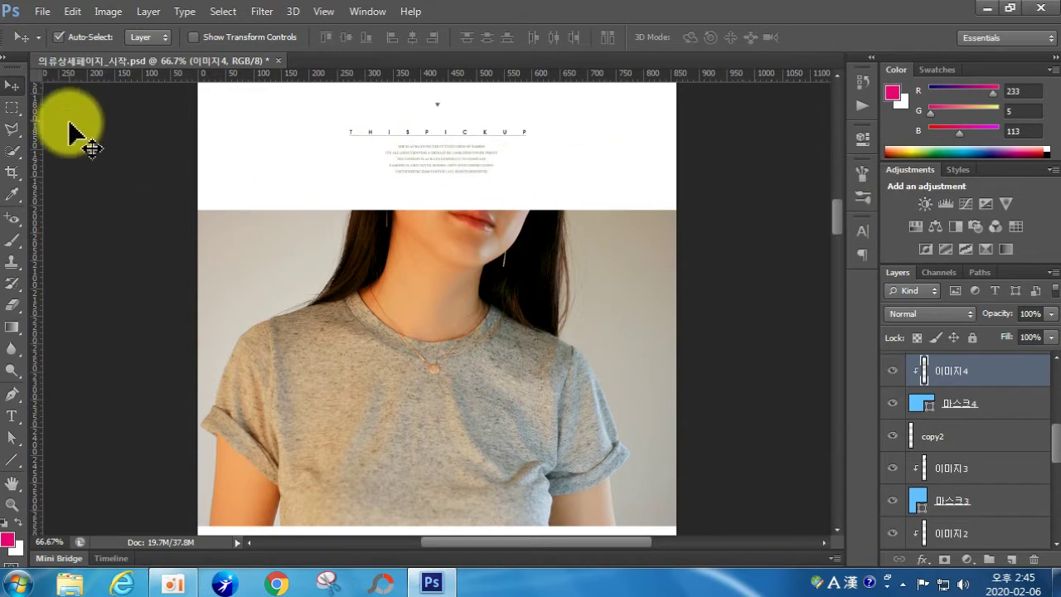
Apply Color Balance to the midtones of the 이미지4 photo, with levels of about -34, -6 and +19.
left_click(110, 13)
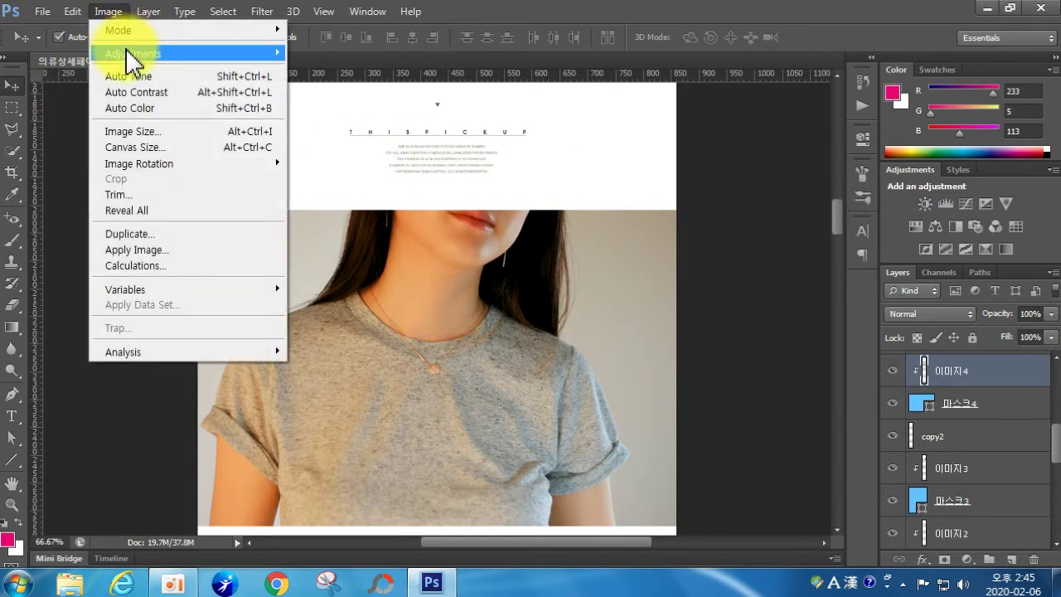
mouse_move(160, 52)
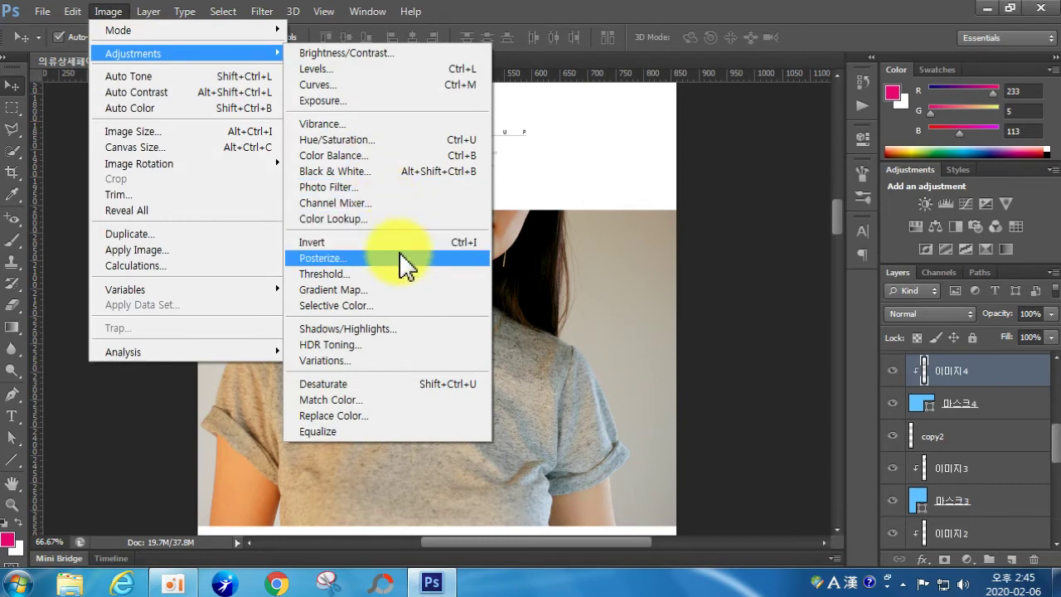
left_click(380, 157)
left_click_drag(721, 336, 680, 309)
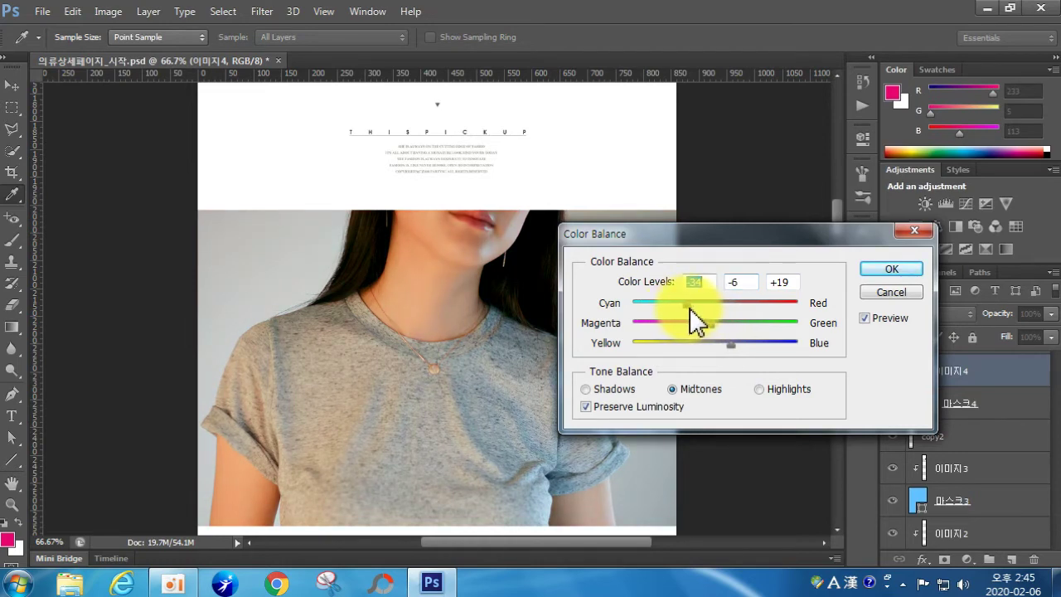
left_click(879, 272)
key("v")
Place the image file 이미지5 directly above the 마스크5 shape layer.
scroll(674, 315, "up", 3)
scroll(674, 315, "up", 2)
scroll(675, 320, "down", 7)
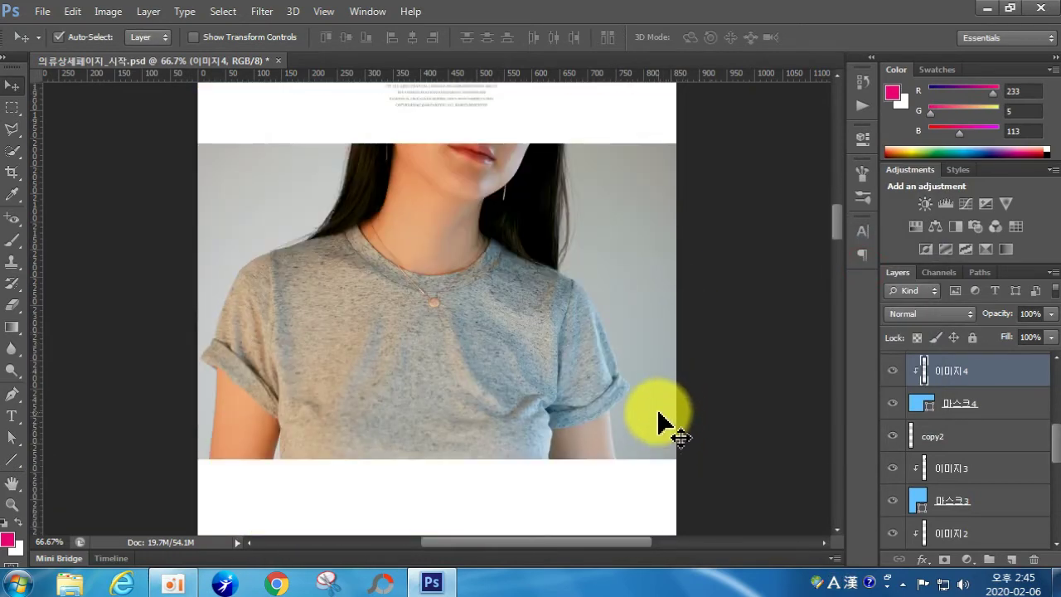
scroll(638, 423, "down", 5)
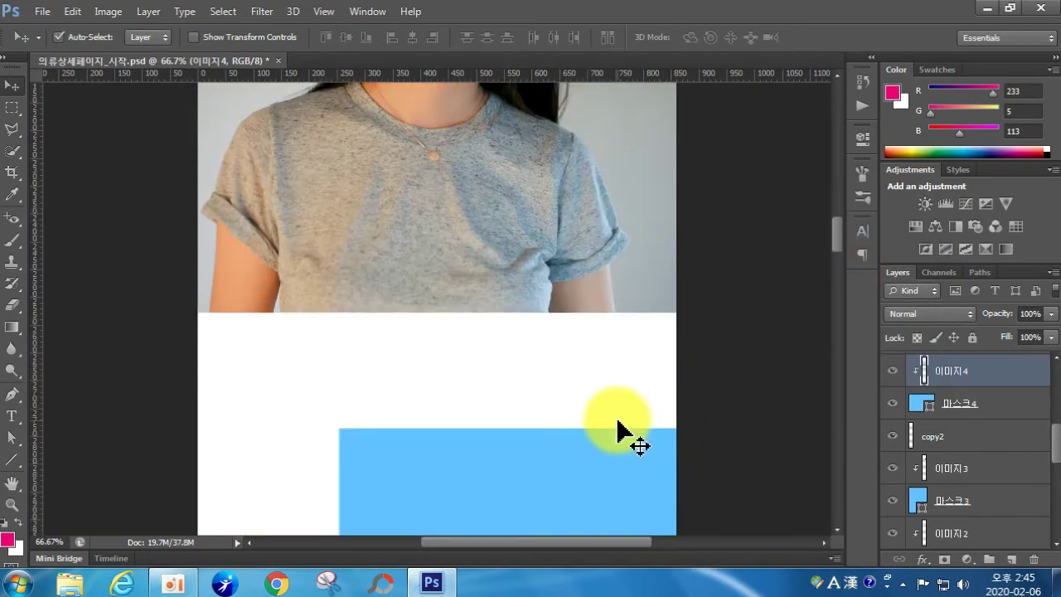
scroll(618, 430, "down", 2)
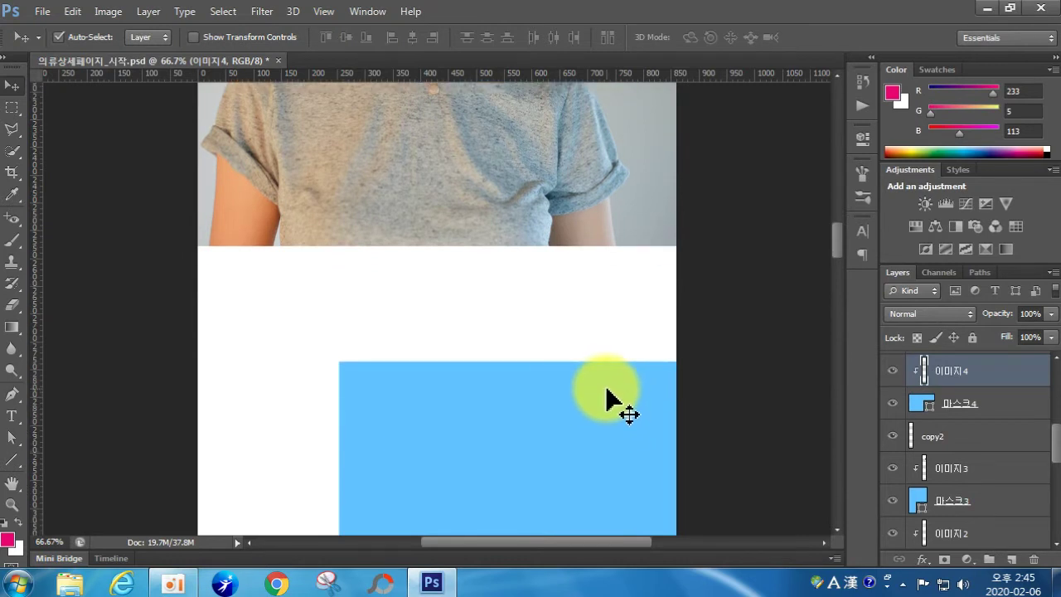
scroll(603, 394, "down", 1)
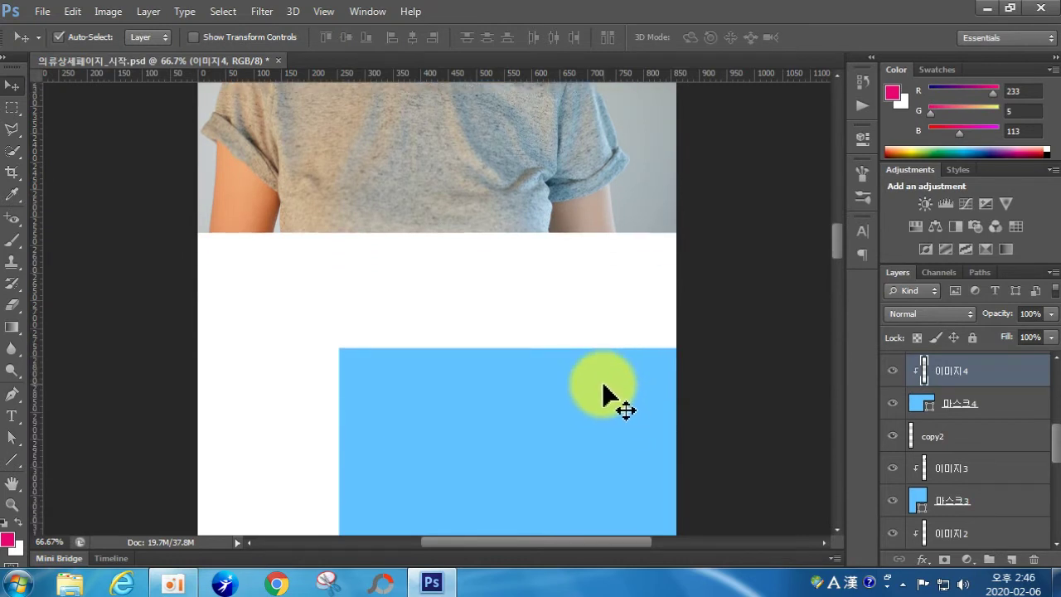
scroll(603, 390, "down", 10)
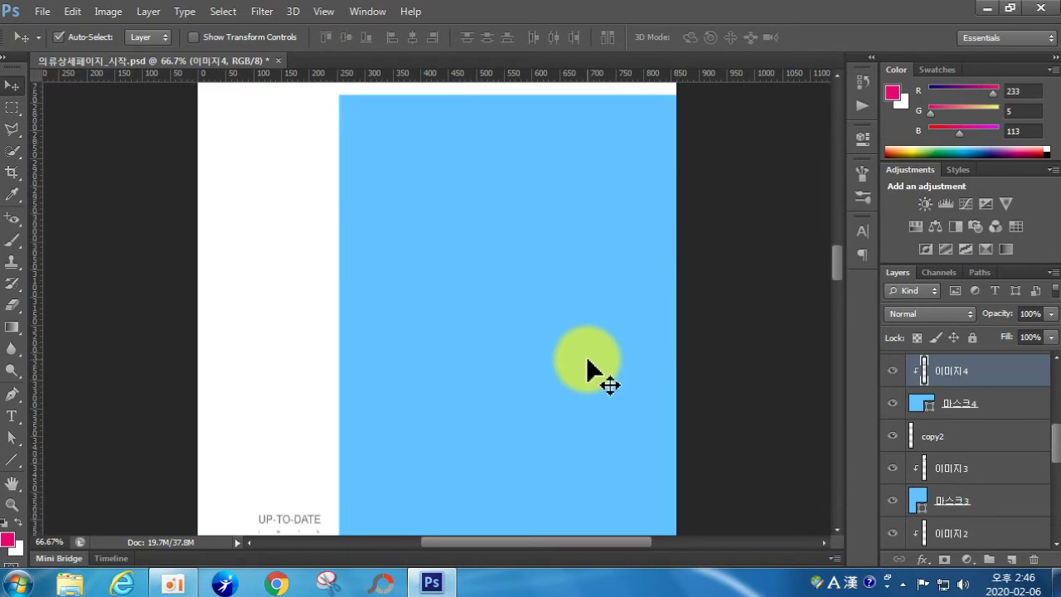
scroll(585, 365, "down", 2)
scroll(585, 364, "up", 2)
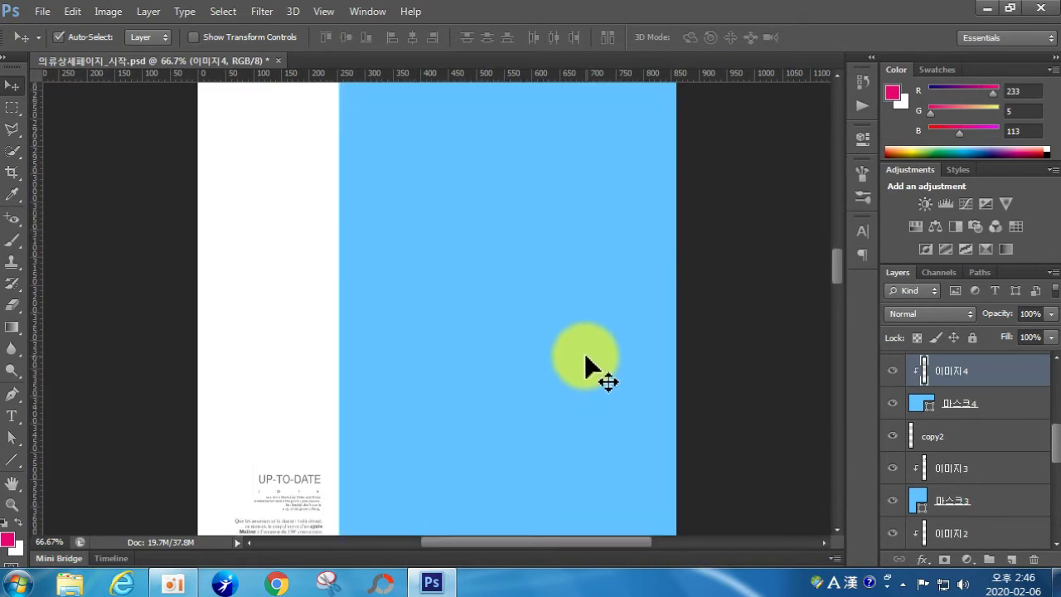
left_click(585, 365, "alt")
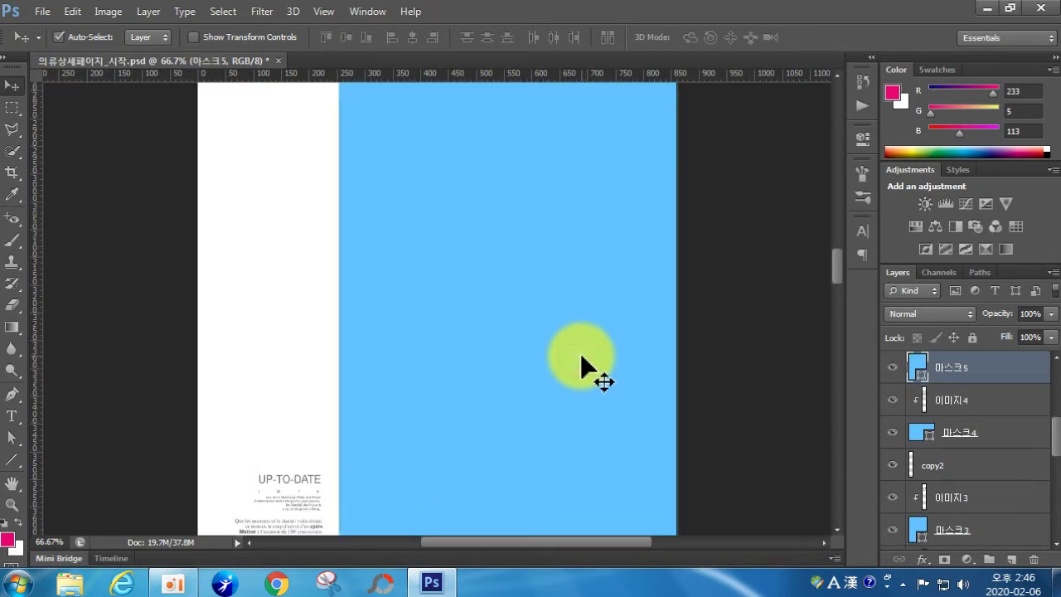
left_click(42, 12)
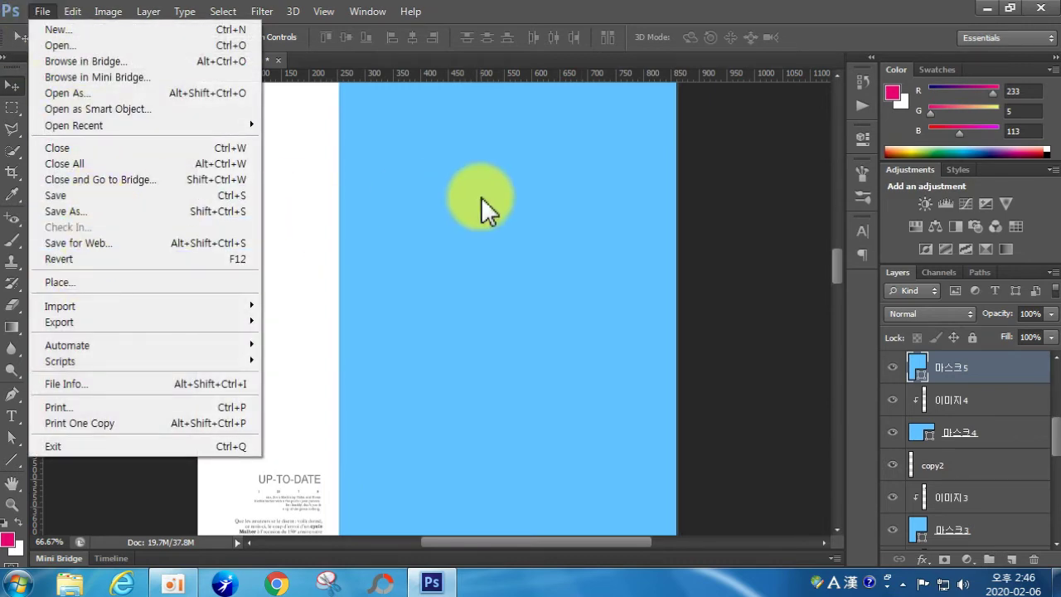
left_click(480, 197)
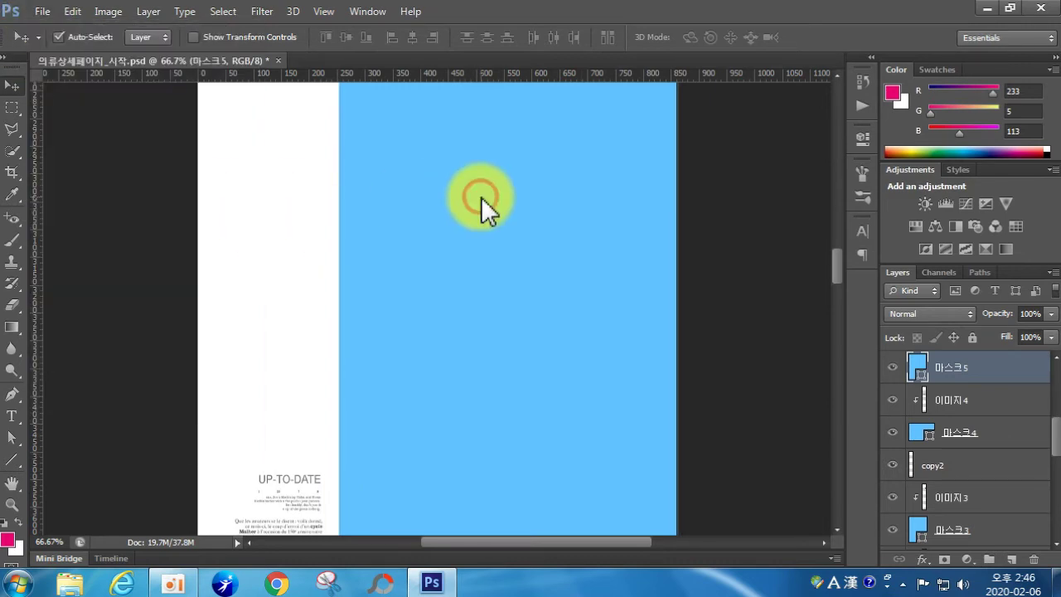
left_click(43, 13)
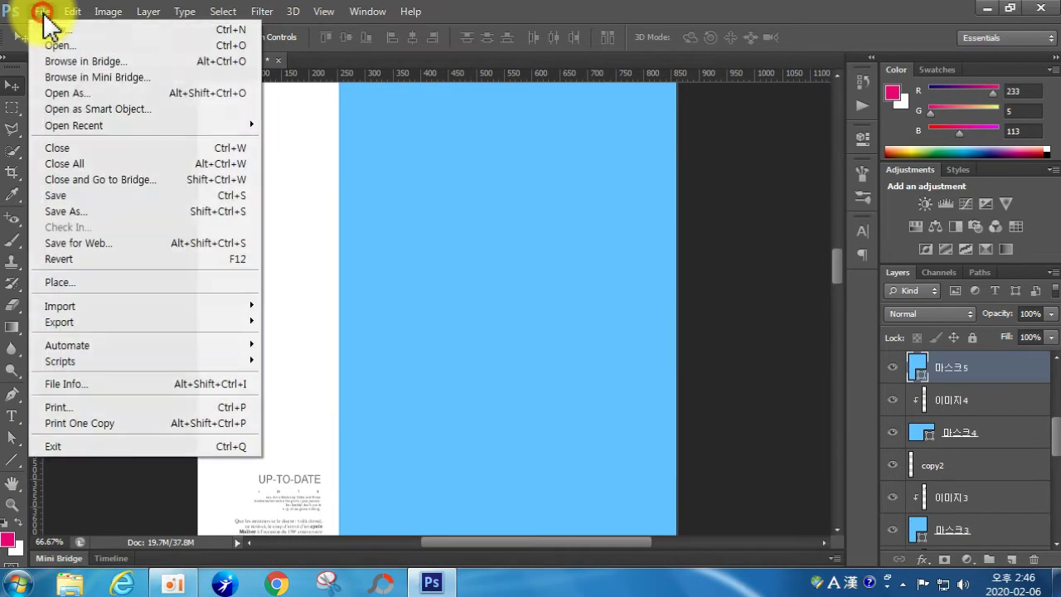
left_click(91, 282)
left_click(564, 295)
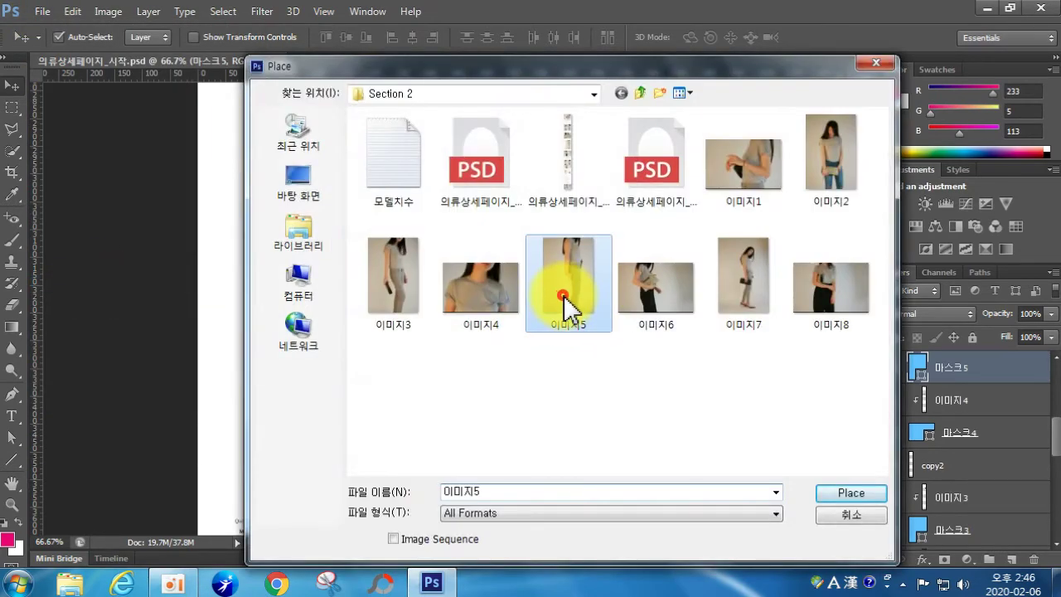
left_click(838, 494)
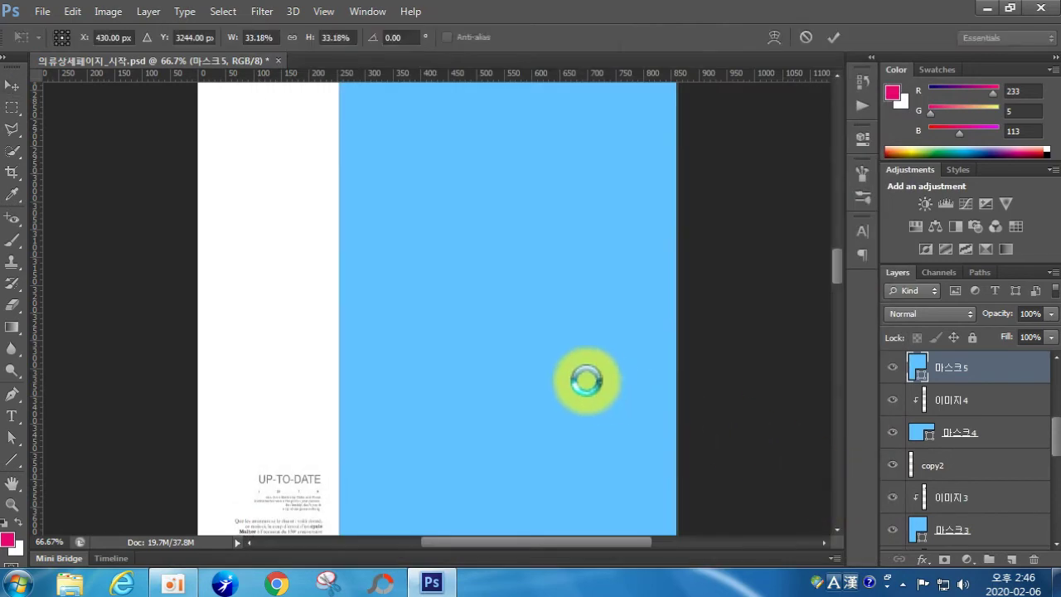
Scale the placed 이미지5 photo to about 24.8%, align it over the 마스크5 shape and commit the placement.
scroll(505, 305, "up", 5)
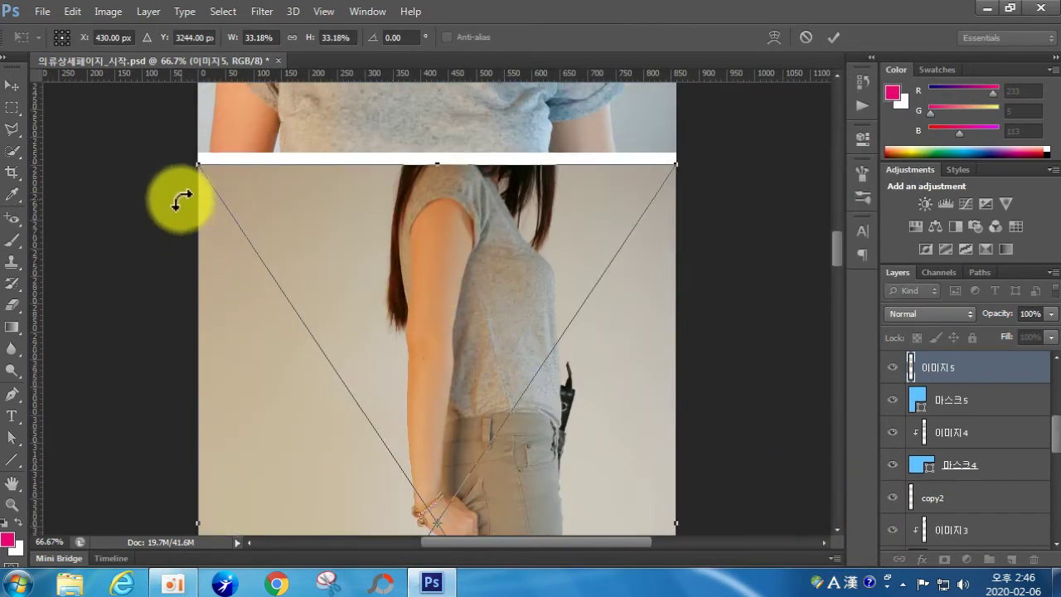
left_click_drag(203, 168, 374, 298)
left_click_drag(409, 401, 426, 325)
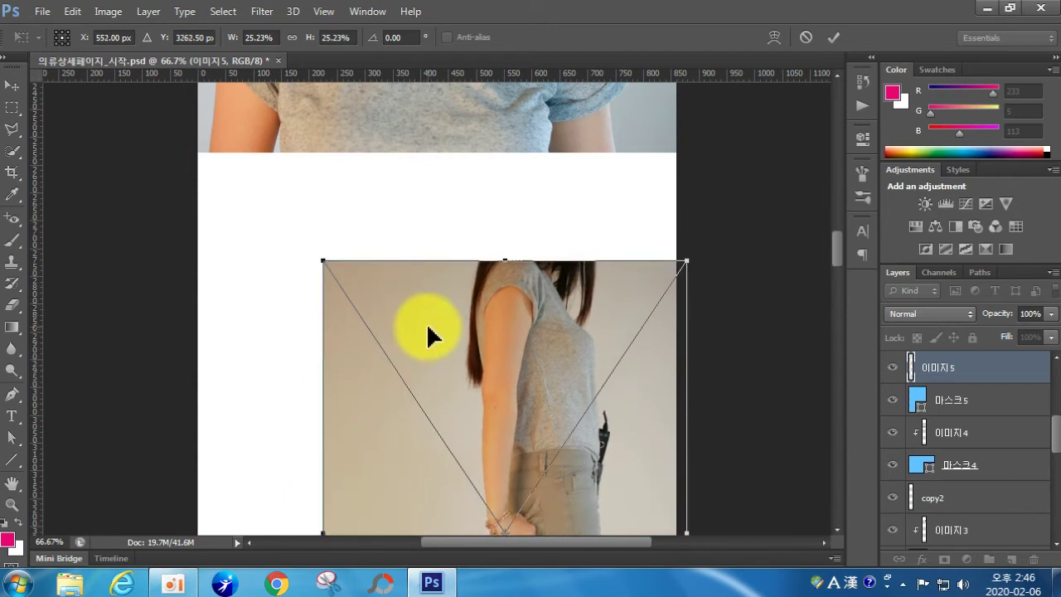
scroll(426, 323, "down", 9)
scroll(443, 356, "down", 2)
mouse_move(331, 457)
left_mouse_down()
mouse_move(359, 442)
mouse_move(342, 456)
left_mouse_up()
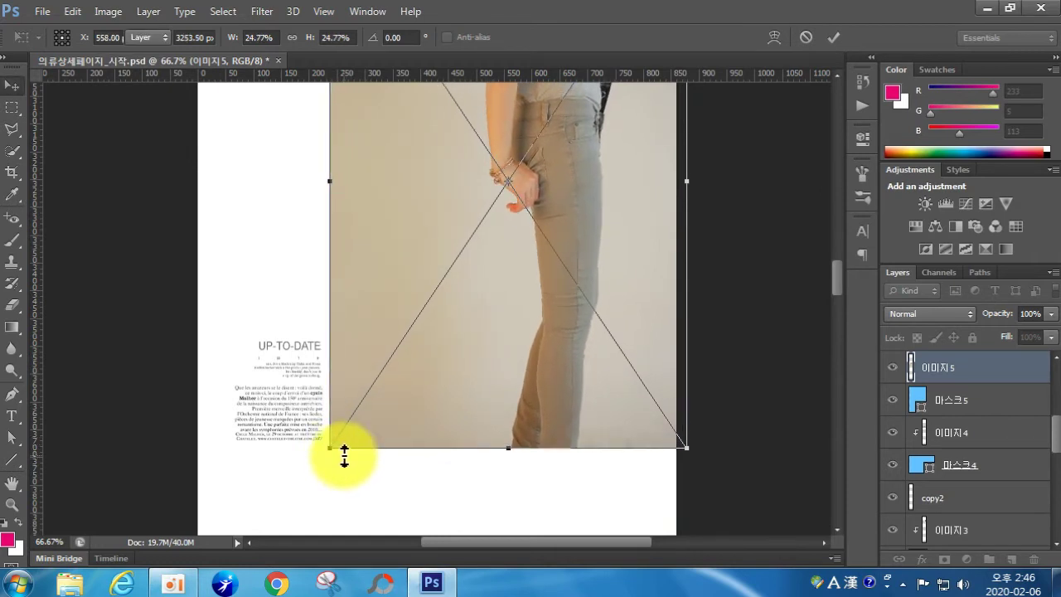
key("Return")
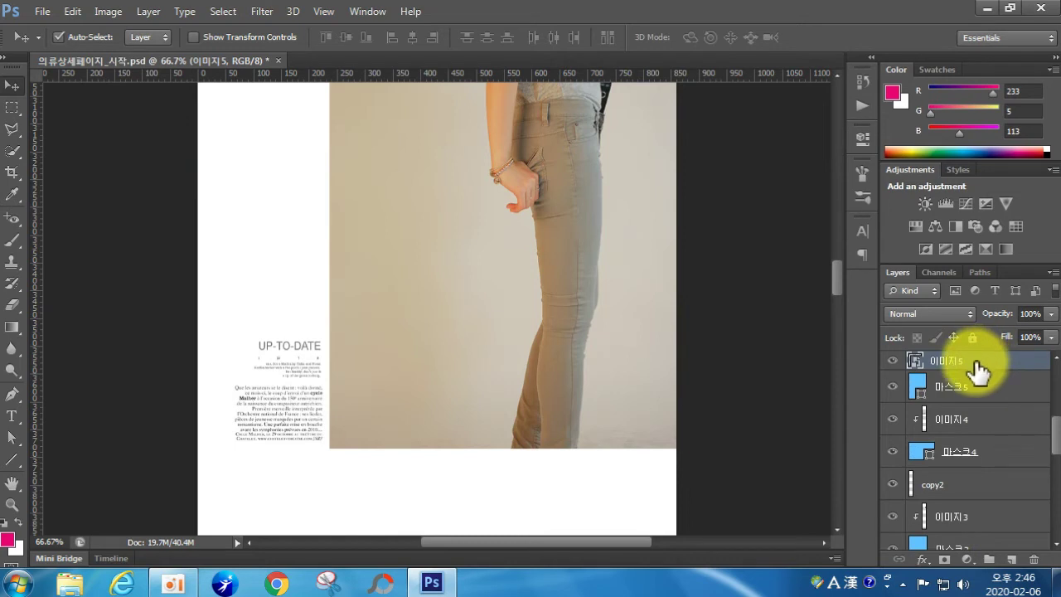
Clip the 이미지5 photo to the 마스크5 shape and shift it slightly left and down within the mask.
key("ctrl+alt+g")
scroll(611, 398, "up", 5)
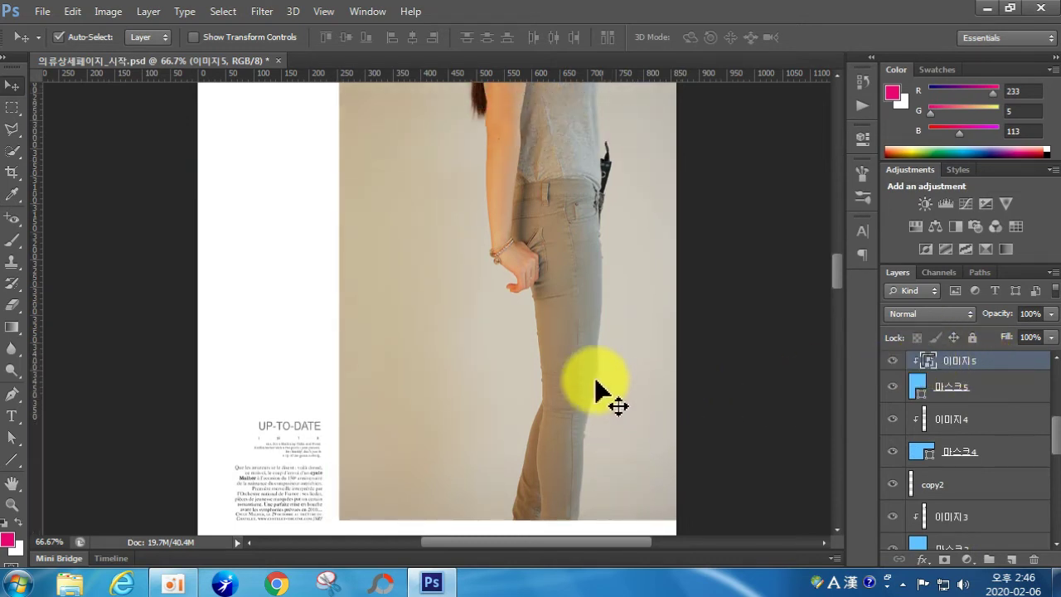
scroll(585, 384, "up", 2)
left_click_drag(590, 394, 552, 412)
Rasterize the 이미지5 photo layer.
scroll(552, 412, "down", 6)
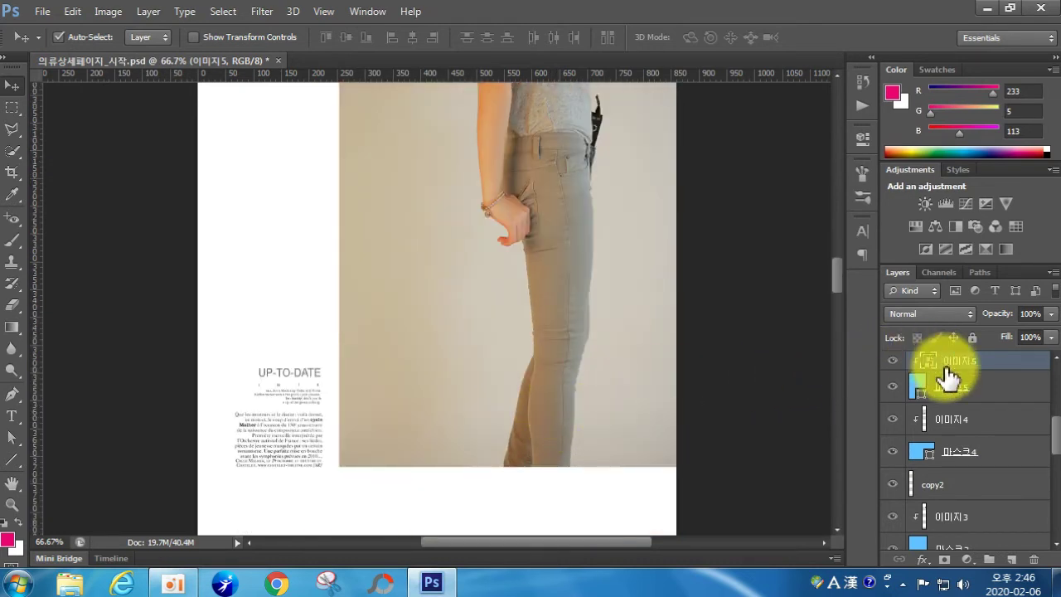
right_click(985, 365)
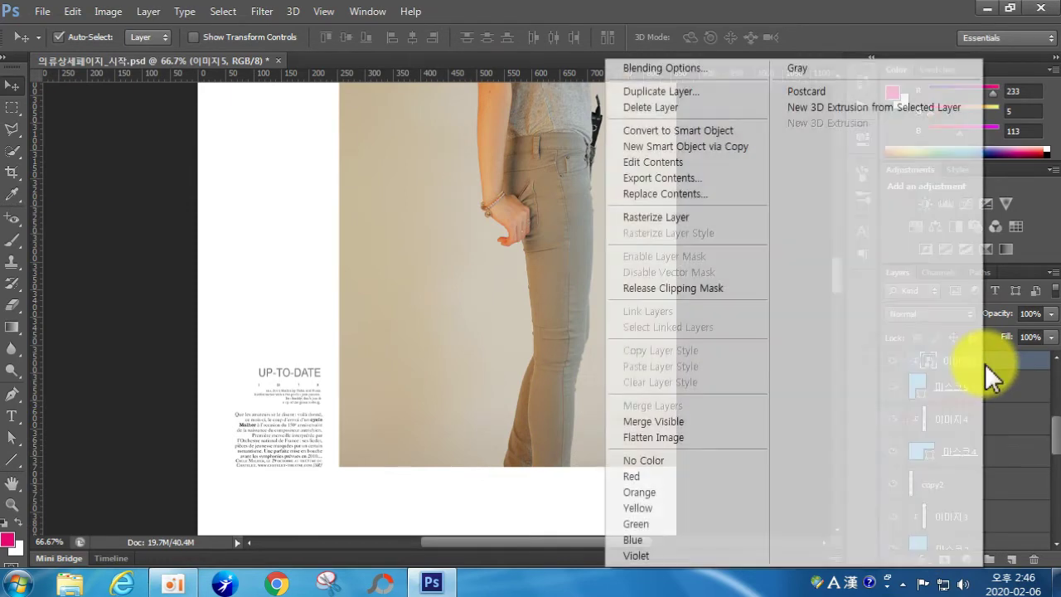
left_click(697, 220)
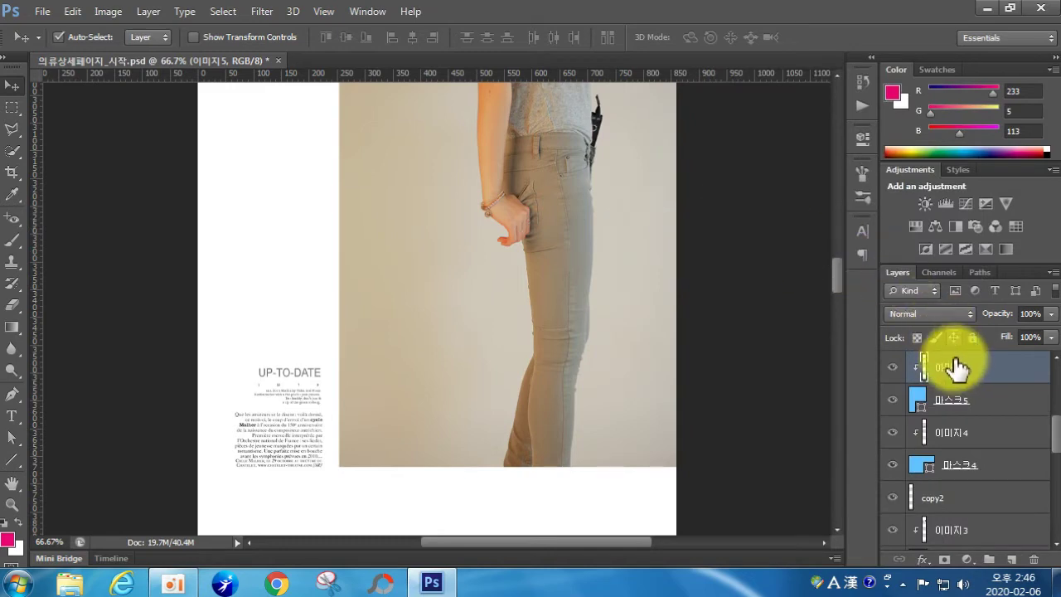
Apply Color Balance to the midtones of the 이미지5 photo, with cyan at -18 and a slight shift towards blue.
left_click(110, 13)
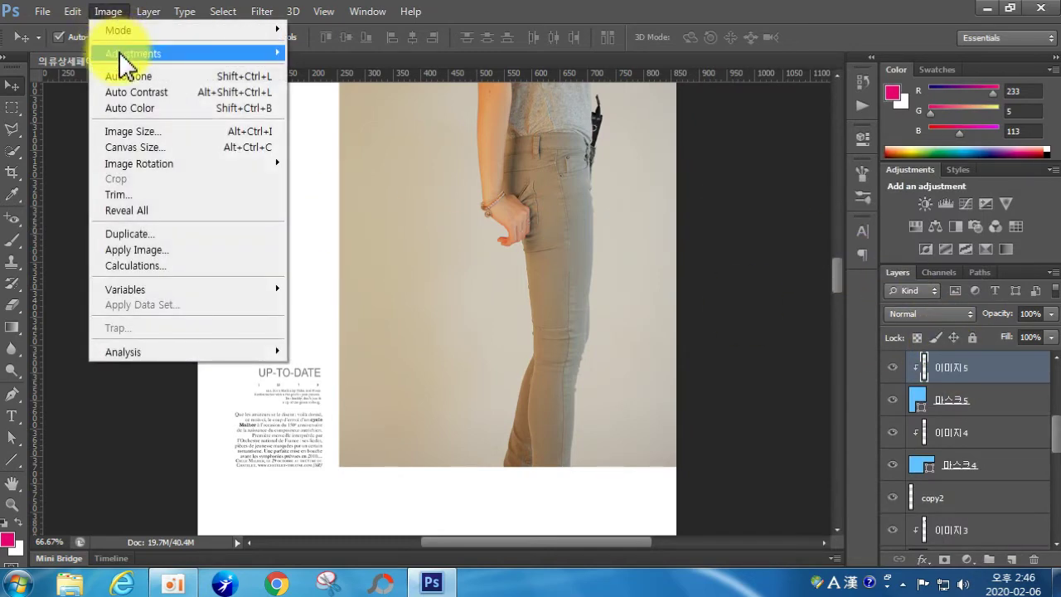
mouse_move(121, 58)
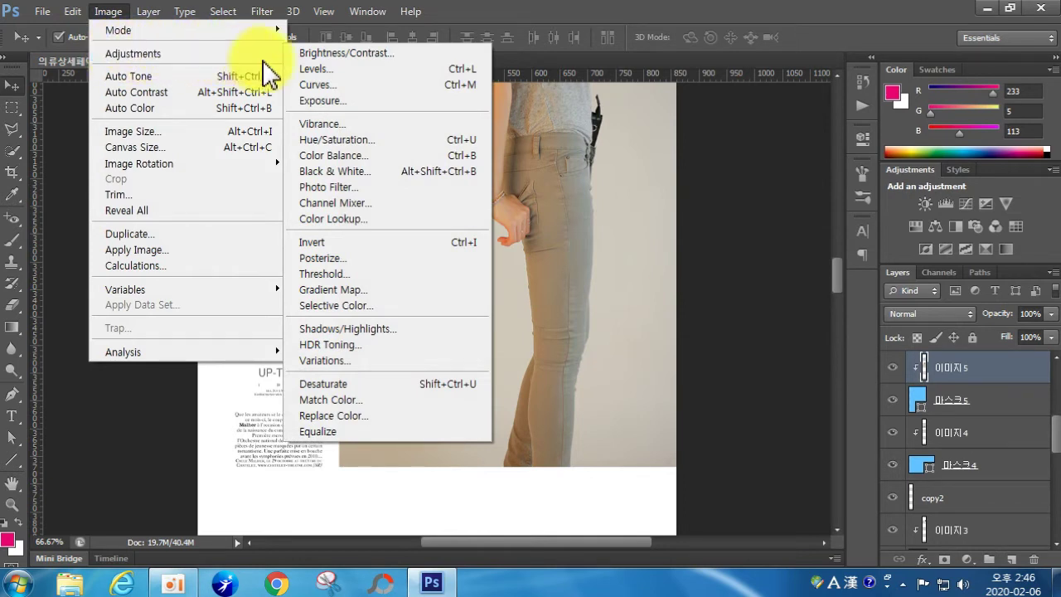
left_click(357, 155)
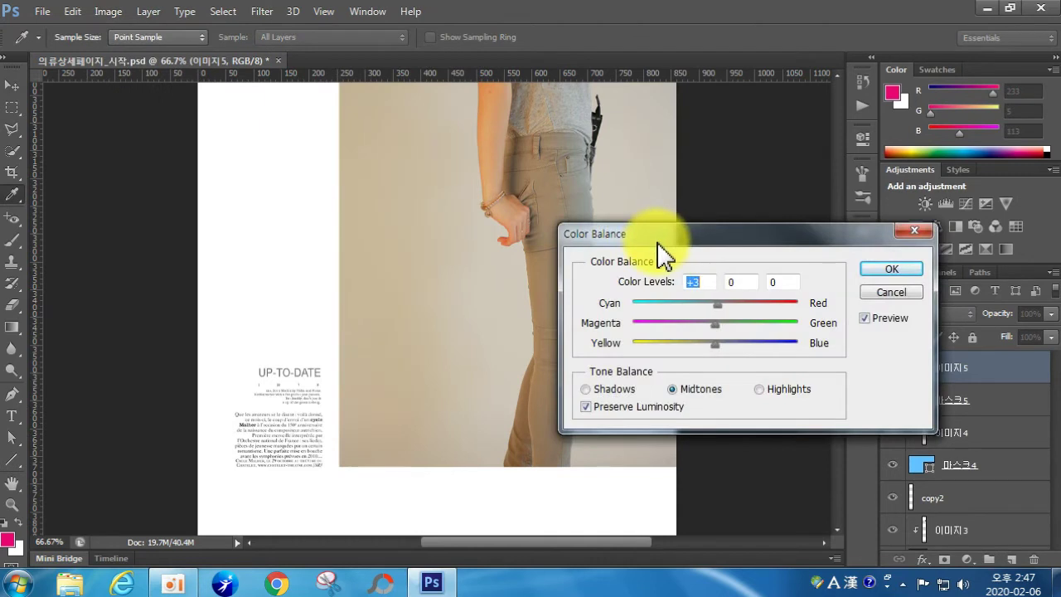
left_click_drag(718, 306, 711, 305)
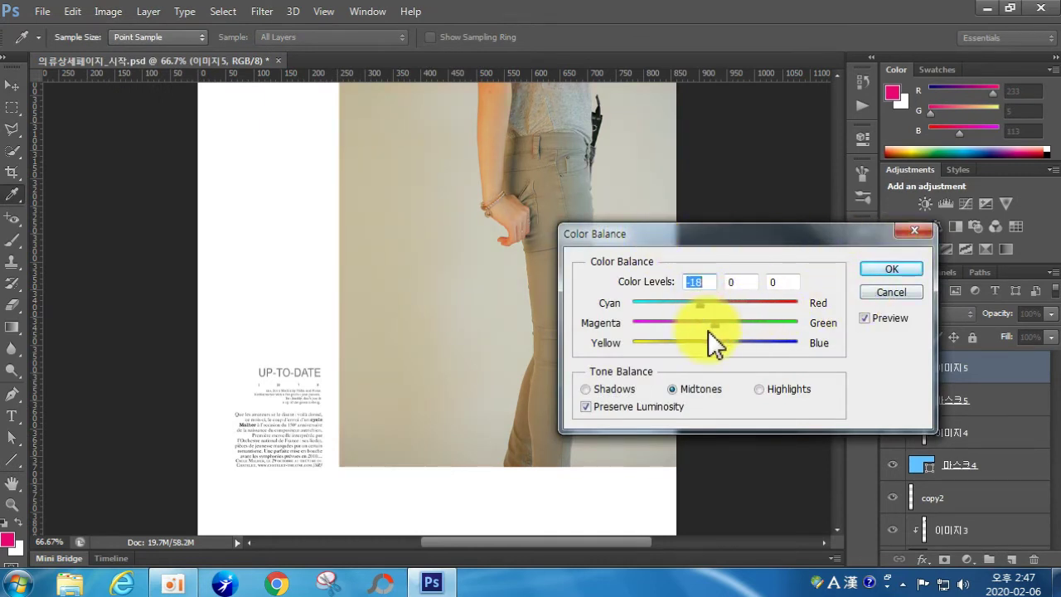
left_click_drag(714, 342, 725, 343)
left_click(888, 269)
Apply Levels to the 이미지5 photo with input black at 11, input white at 226 and slightly brightened midtones.
scroll(623, 235, "up", 5)
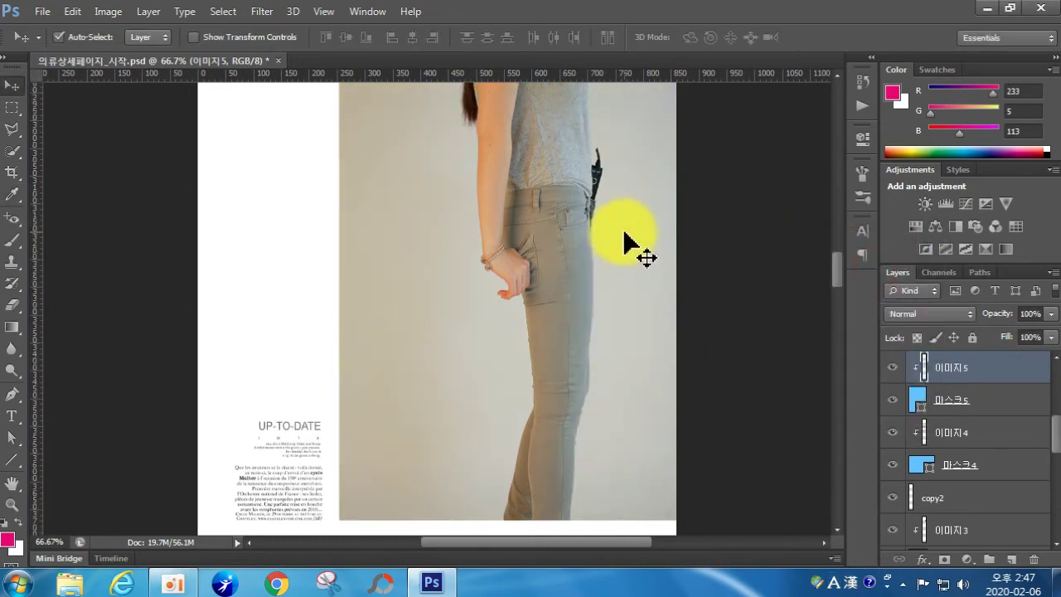
left_click(108, 12)
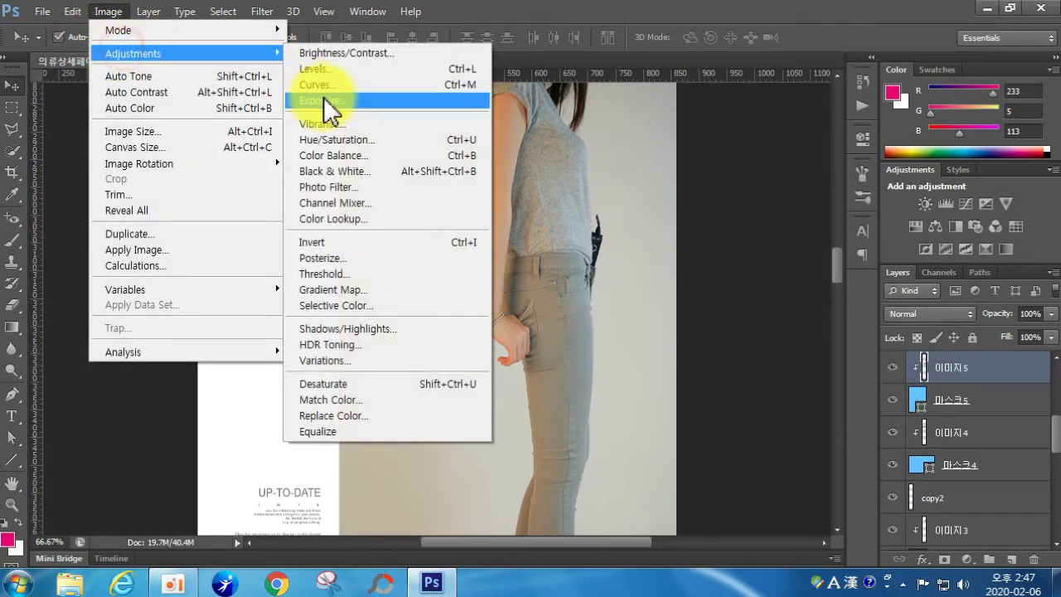
left_click(351, 70)
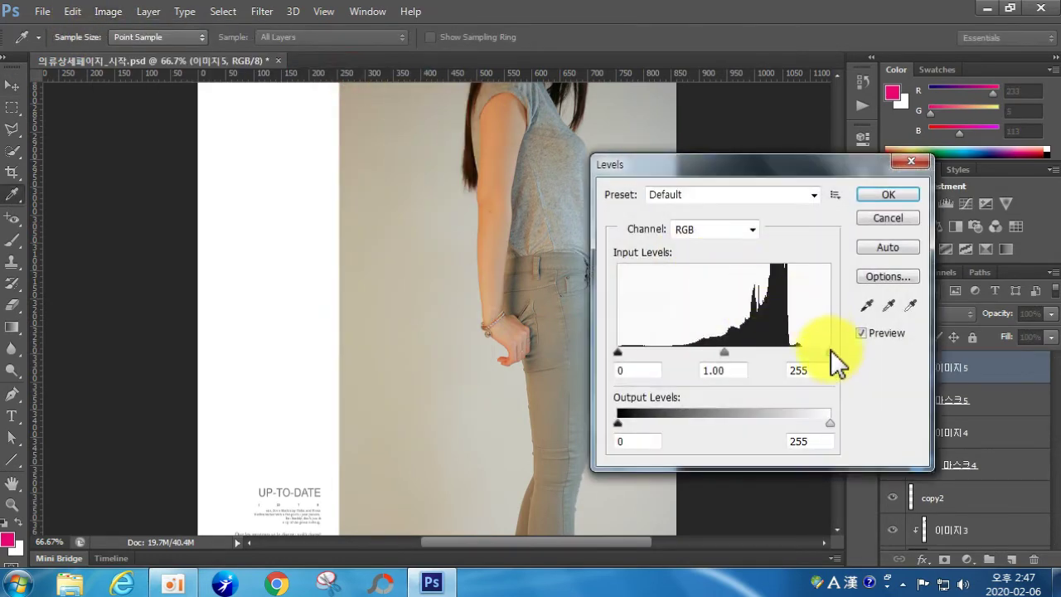
left_click_drag(834, 353, 806, 355)
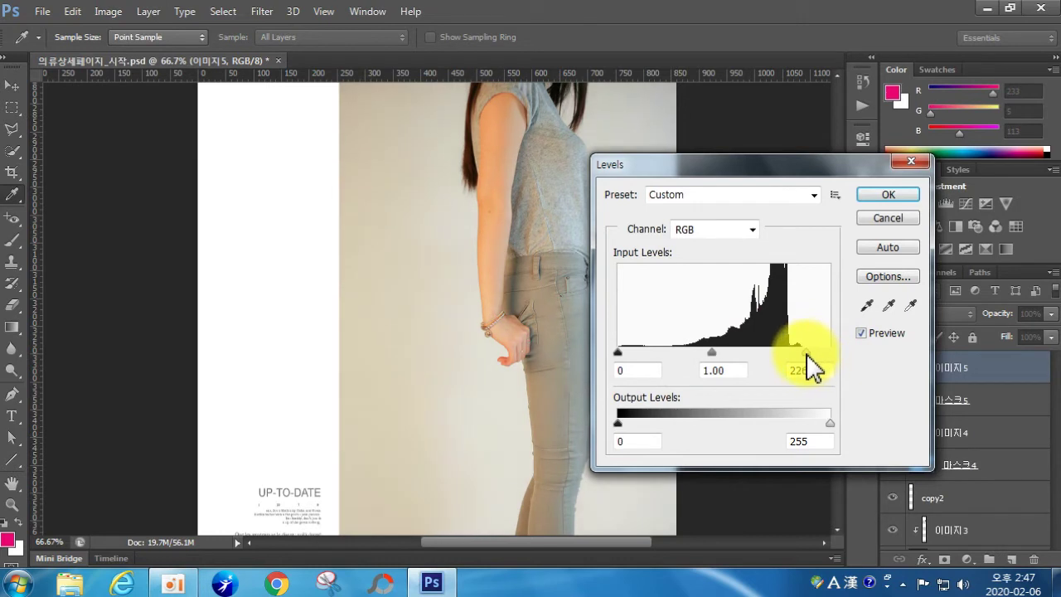
left_click_drag(710, 353, 703, 354)
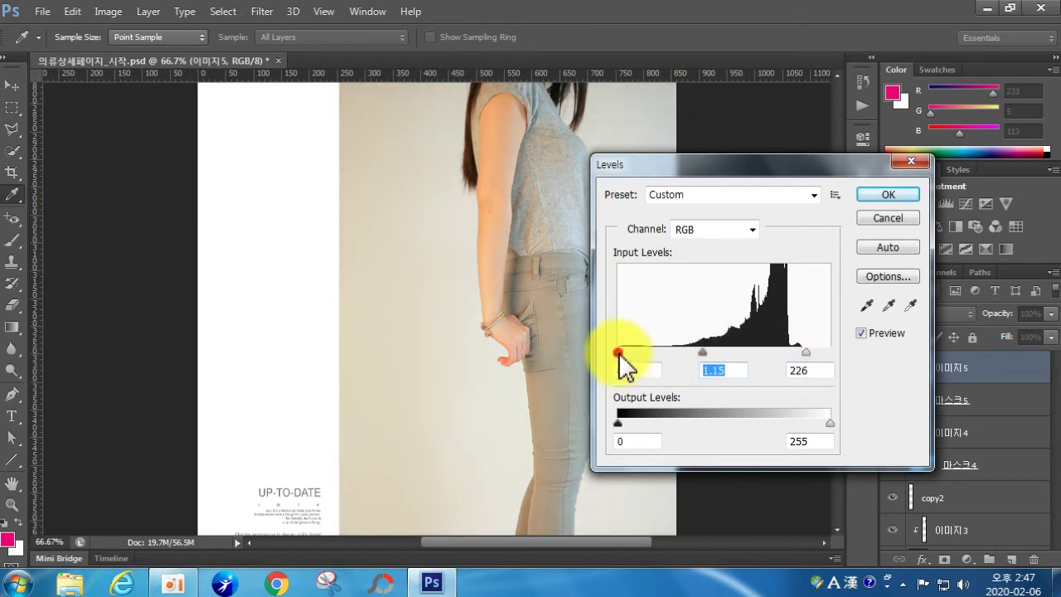
left_click_drag(622, 351, 627, 352)
left_click_drag(708, 352, 706, 356)
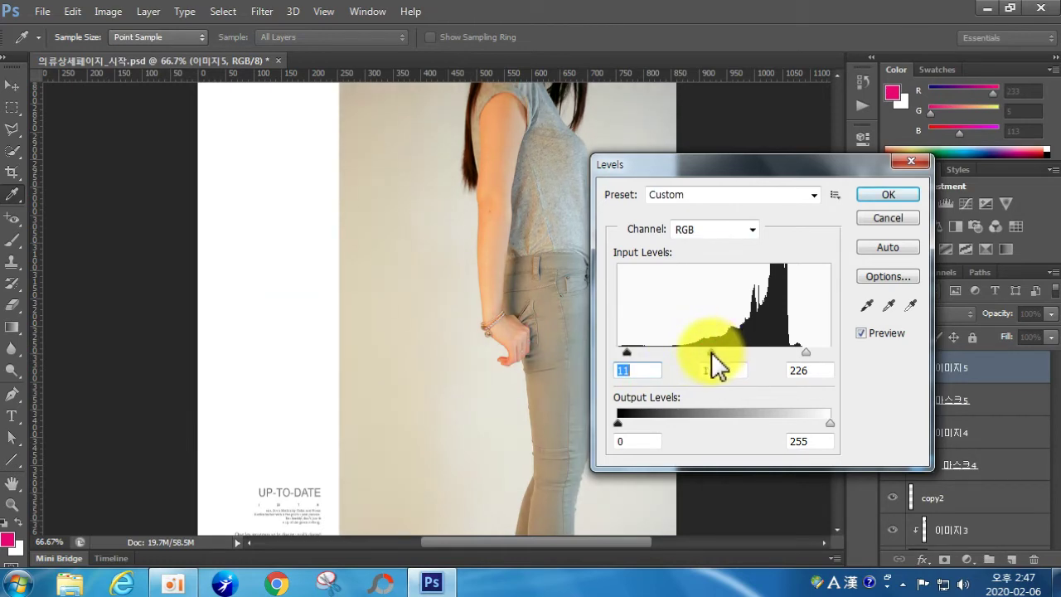
left_click(711, 351)
Select the 마스크6 shape and place the 이미지6 photo above it.
scroll(639, 378, "down", 6)
scroll(638, 402, "down", 5)
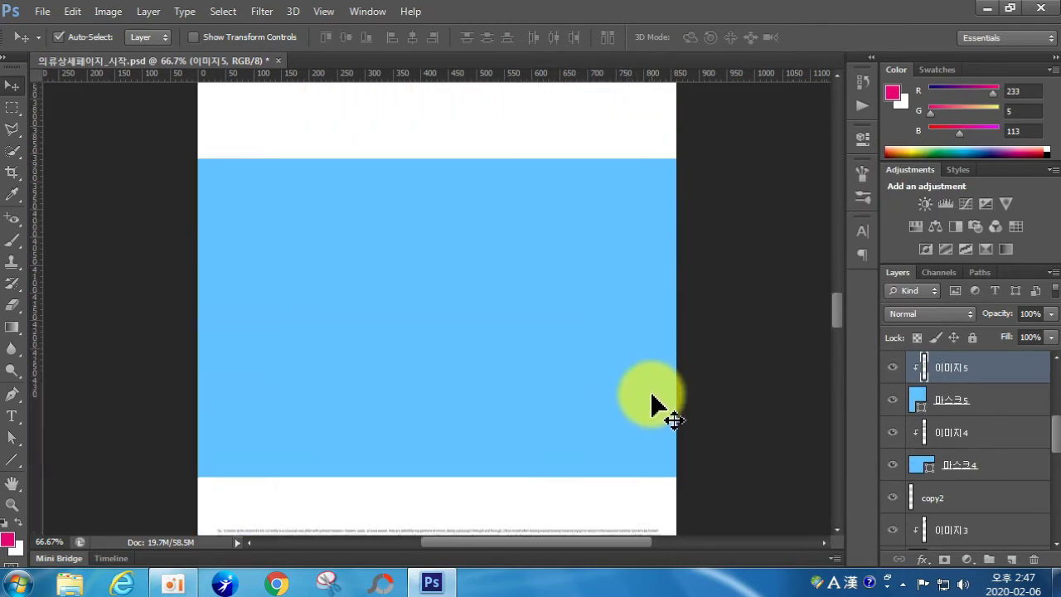
left_click(402, 265)
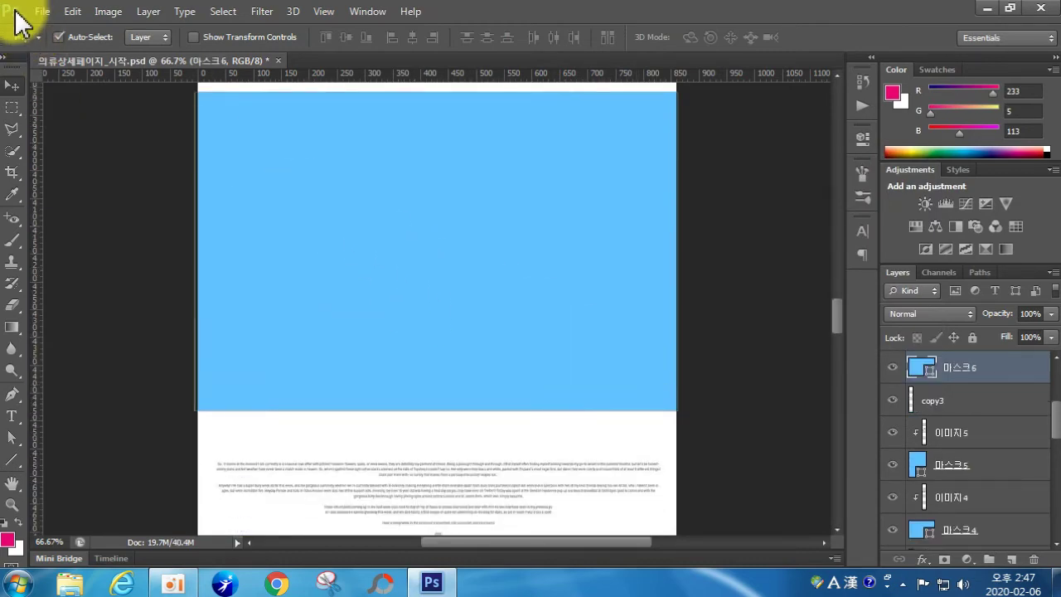
left_click(41, 11)
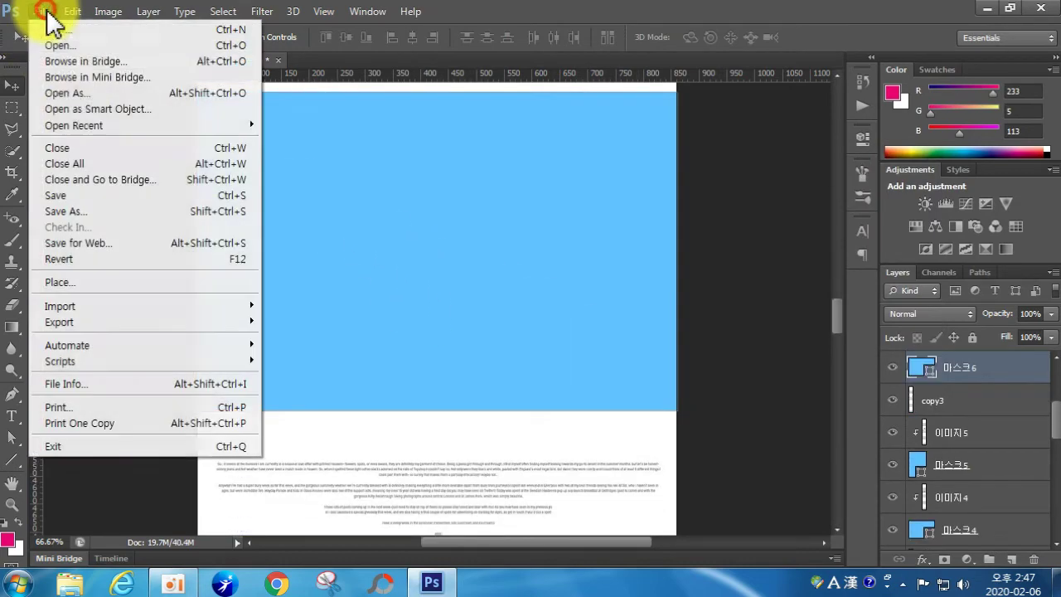
left_click(89, 283)
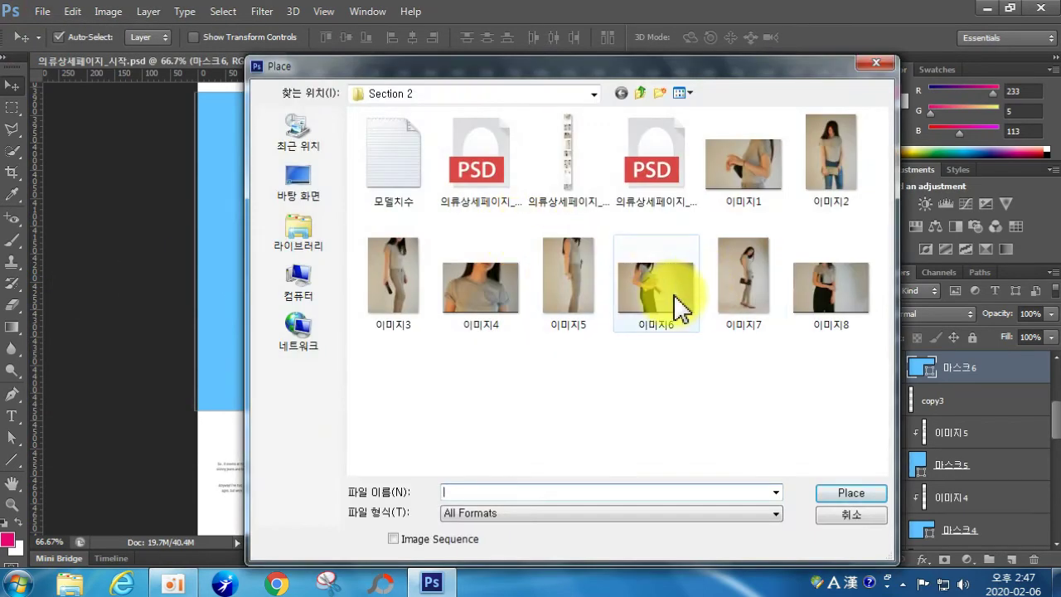
left_click(671, 296)
double_click(670, 296)
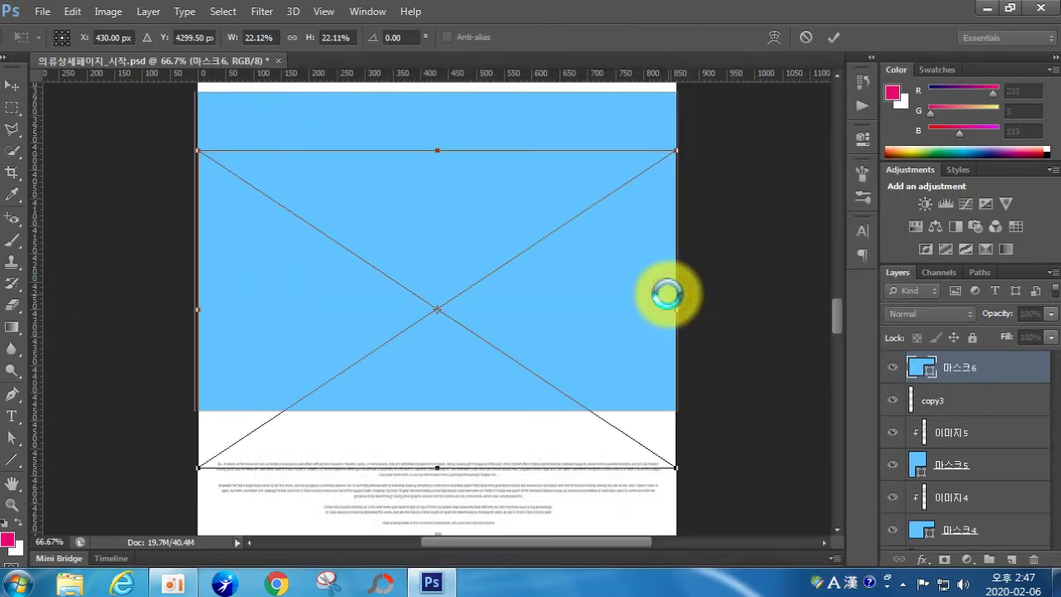
Align the placed 이미지6 photo over the 마스크6 shape, scale it to about 22.3% and commit the placement.
left_click_drag(581, 292, 579, 238)
left_click_drag(675, 412, 678, 414)
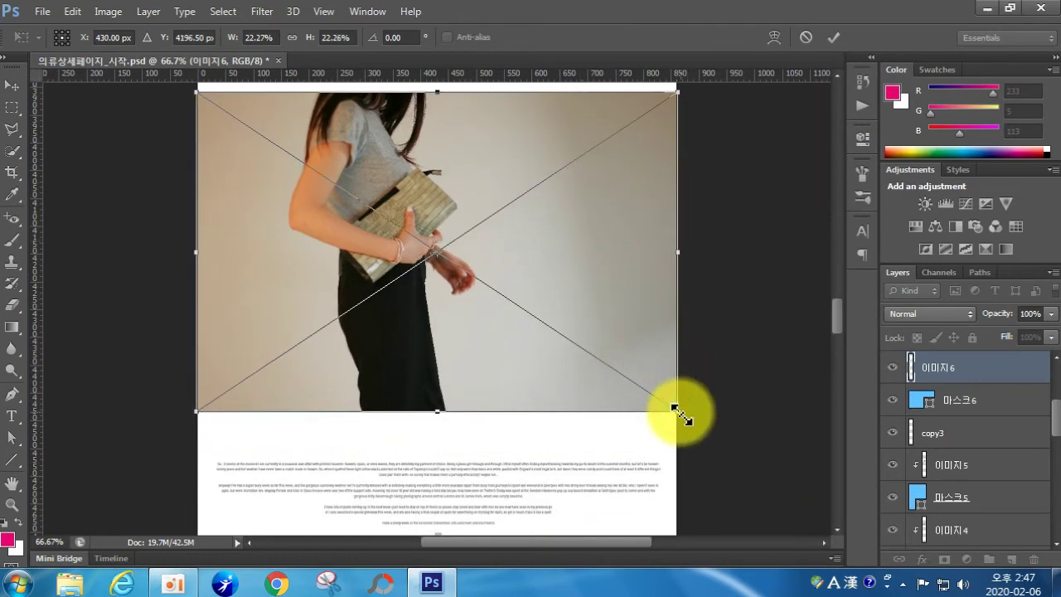
key("Return")
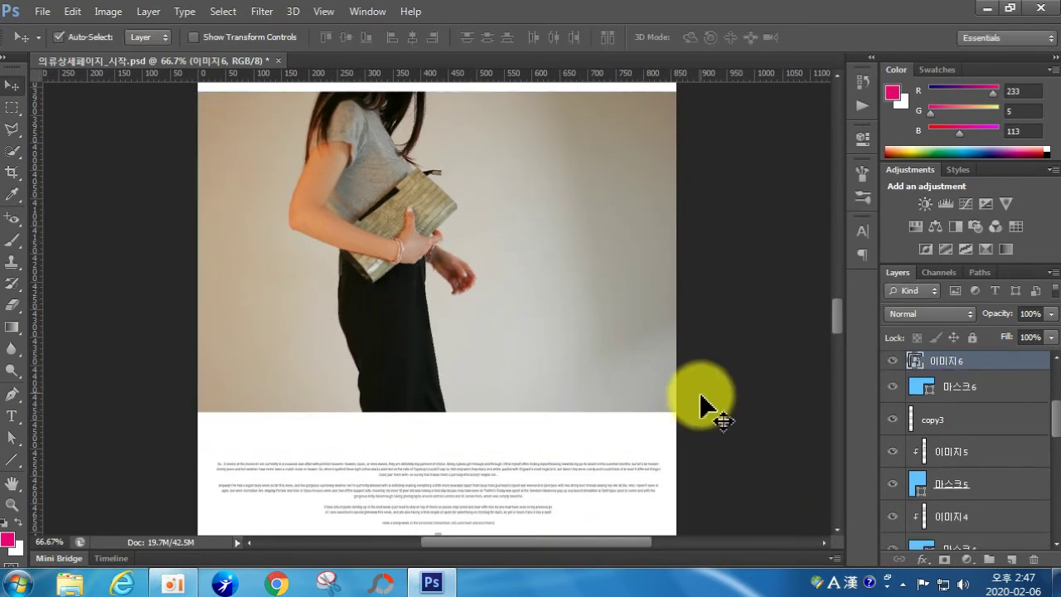
Clip the 이미지6 photo to the 마스크6 shape and rasterize its layer.
key("ctrl+alt+g")
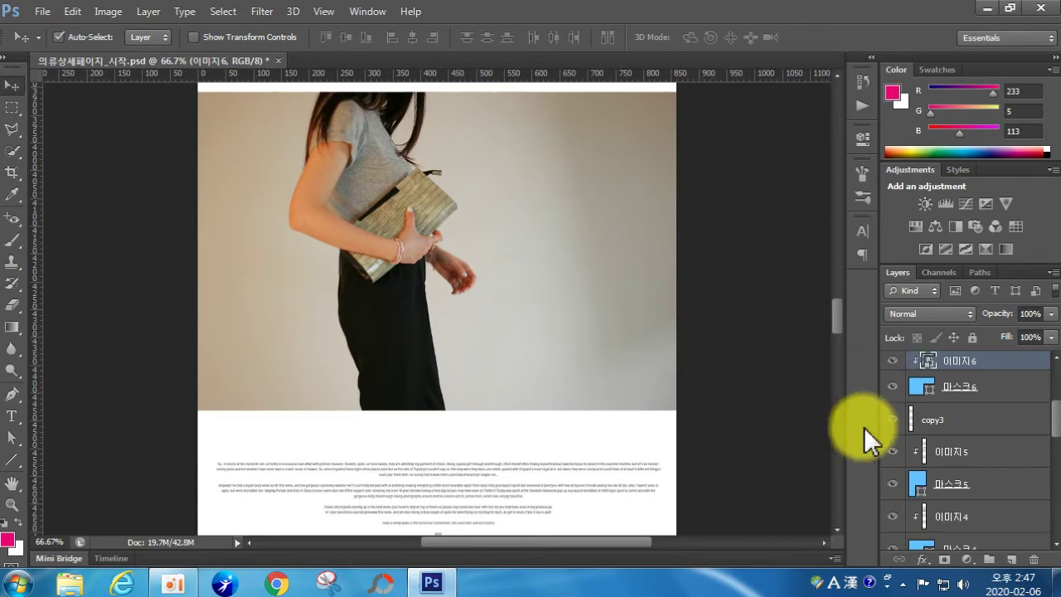
right_click(964, 373)
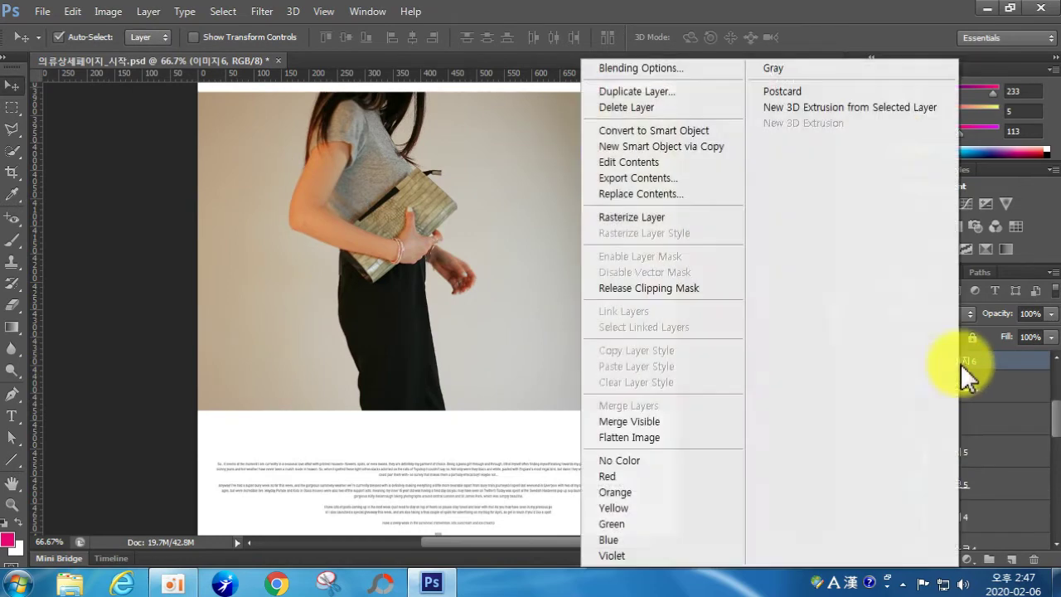
left_click(624, 222)
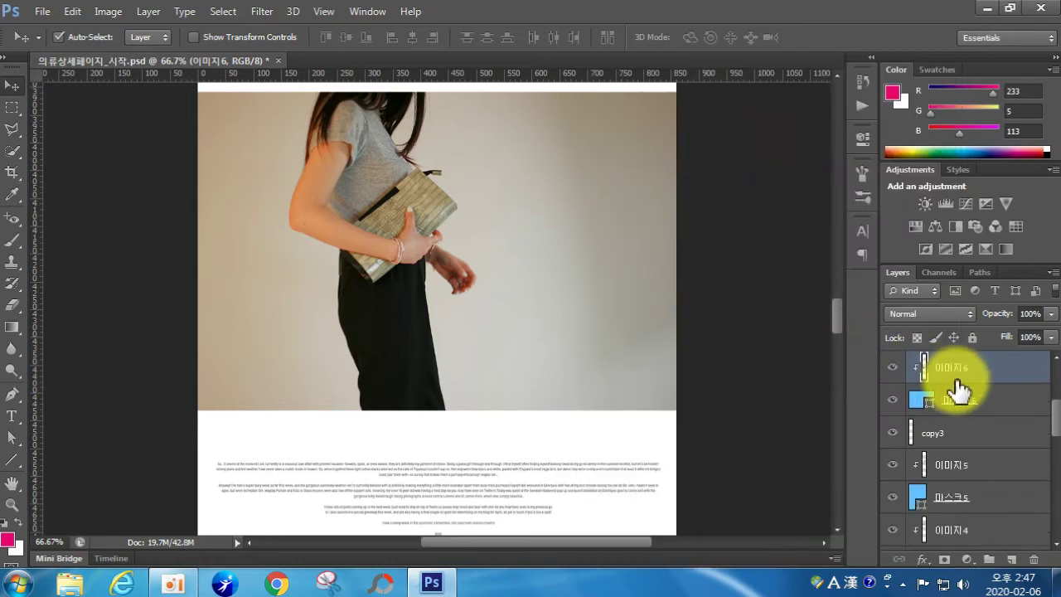
Apply Levels to the 이미지6 photo with input black at 12, input white at 227 and brightened midtones.
left_click(103, 12)
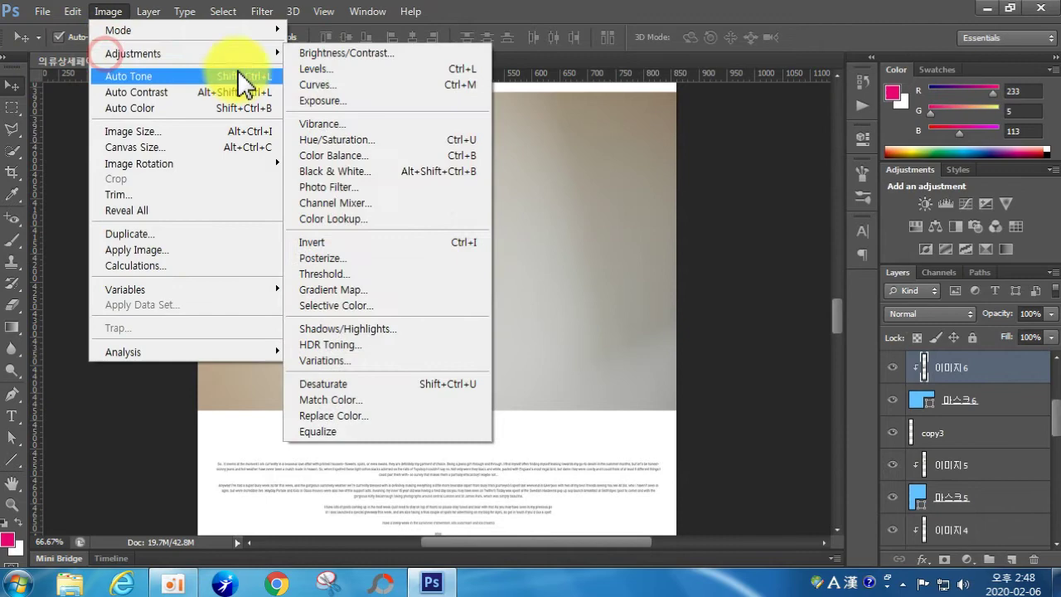
left_click(356, 69)
left_click_drag(830, 353, 806, 353)
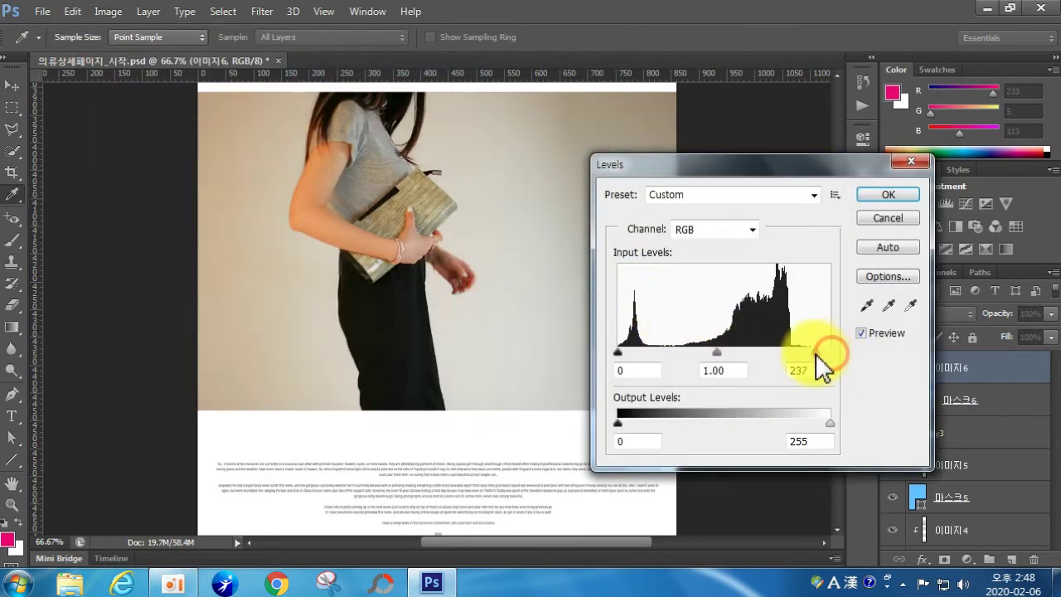
left_click(707, 353)
left_click_drag(623, 351, 627, 353)
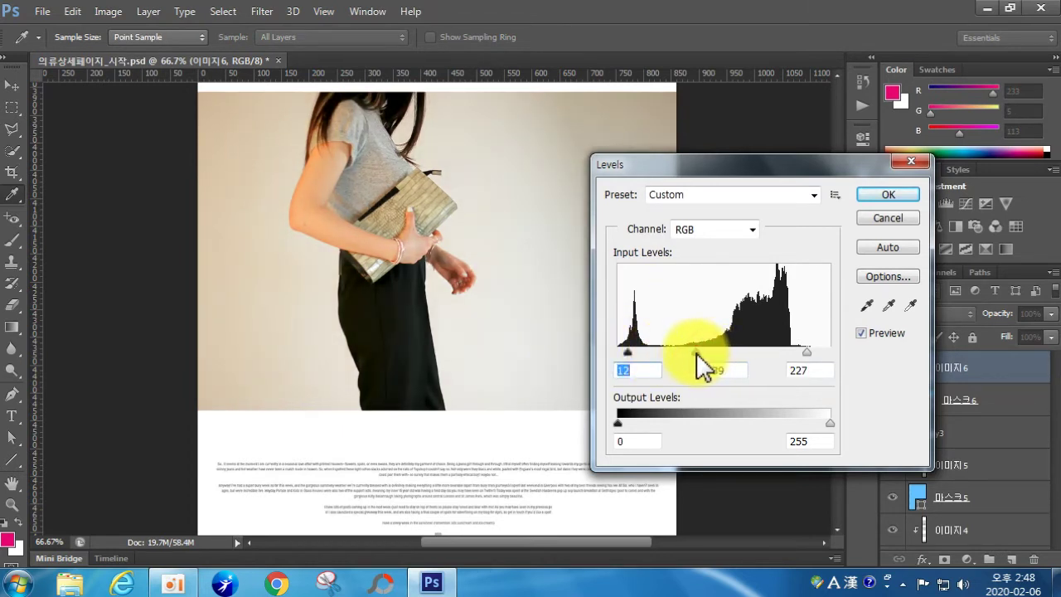
left_click_drag(698, 355, 699, 355)
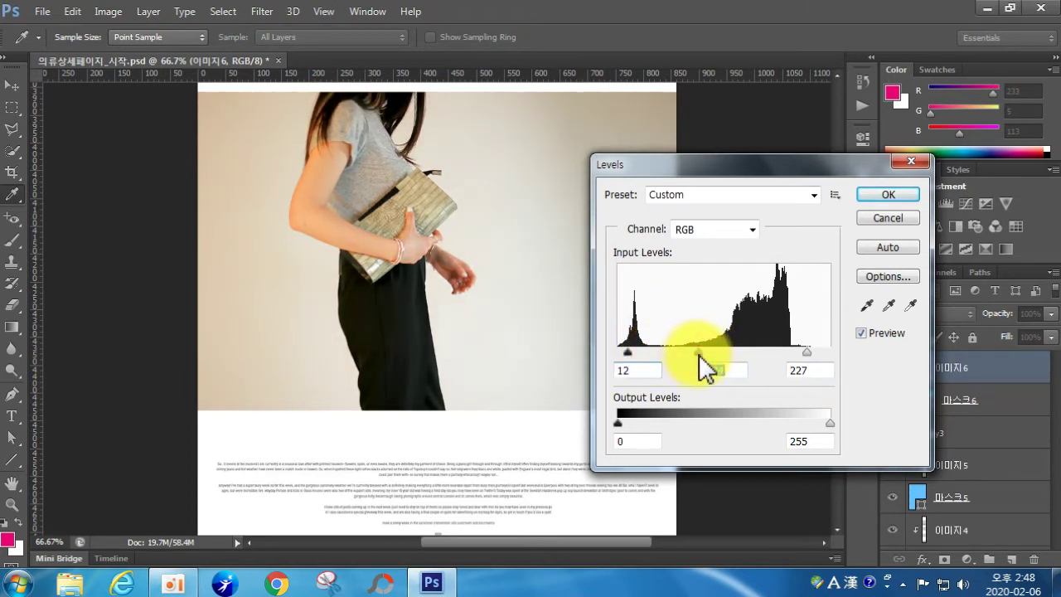
left_click(876, 195)
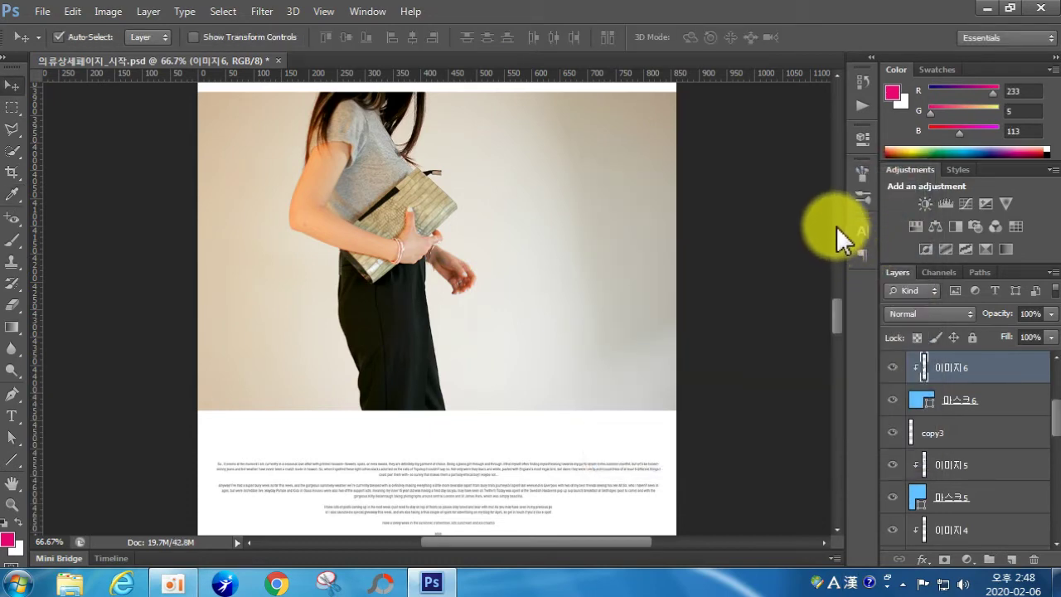
Apply a slight S-shaped Curves adjustment to the 이미지6 photo, mapping input 172 to 183 and input 82 to 78.
left_click(120, 12)
mouse_move(126, 50)
left_click(297, 83)
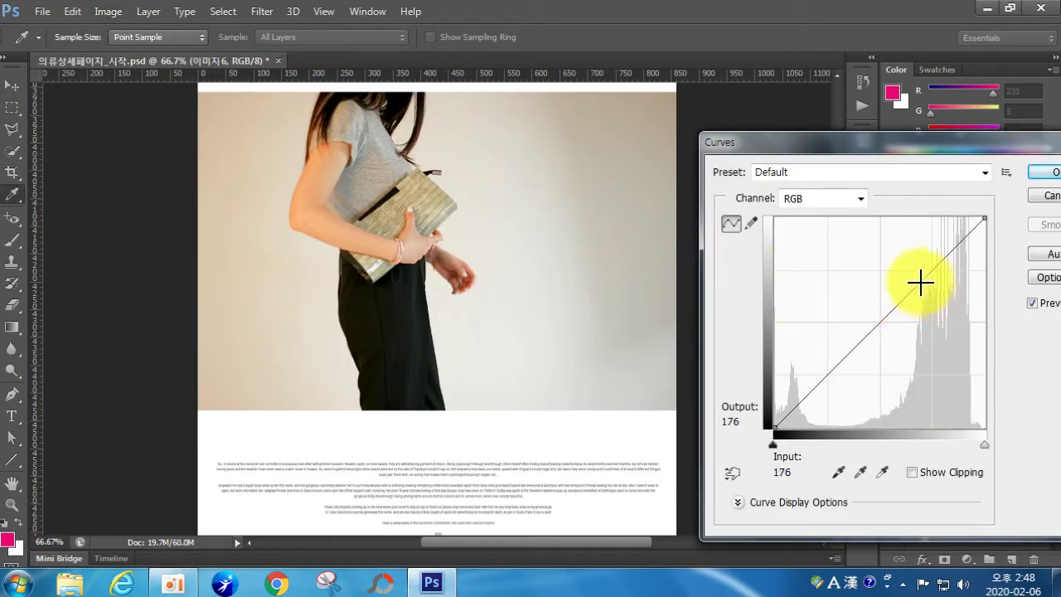
left_click_drag(917, 282, 915, 276)
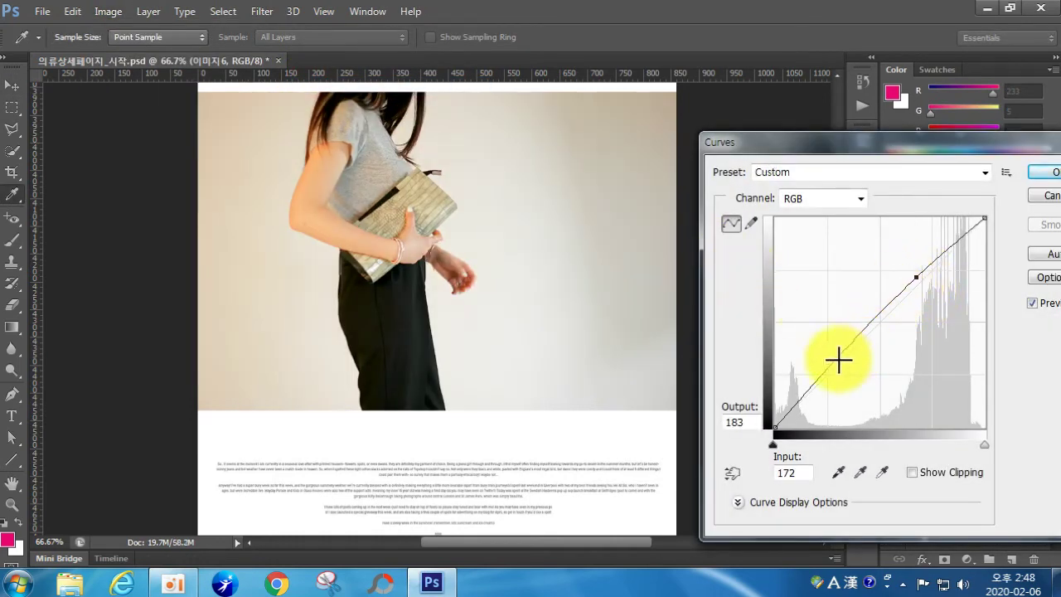
left_click(1041, 172)
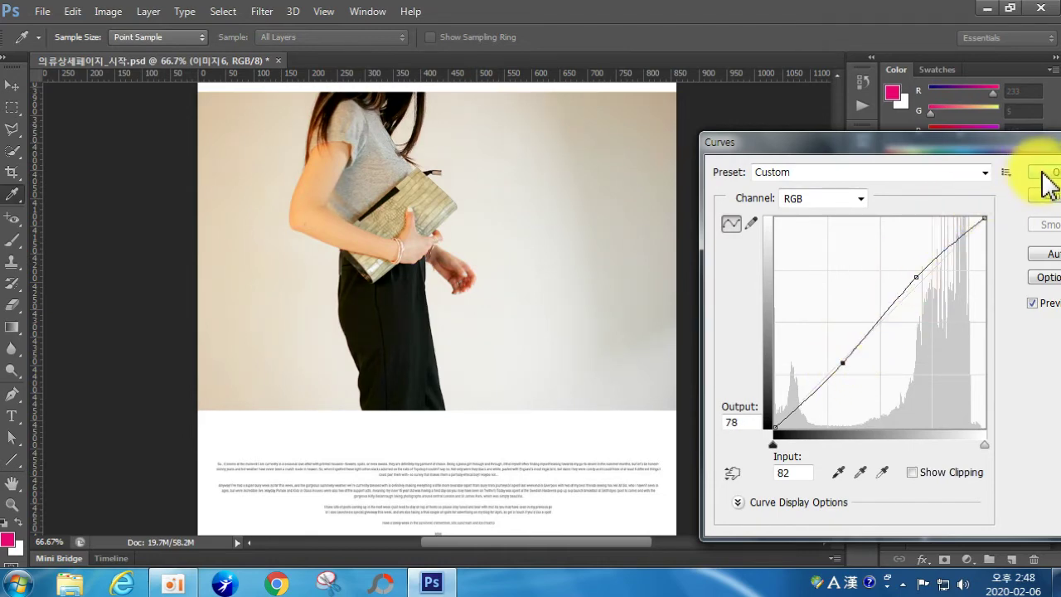
Apply Color Balance to the 이미지6 photo with a shift towards blue.
left_click(109, 12)
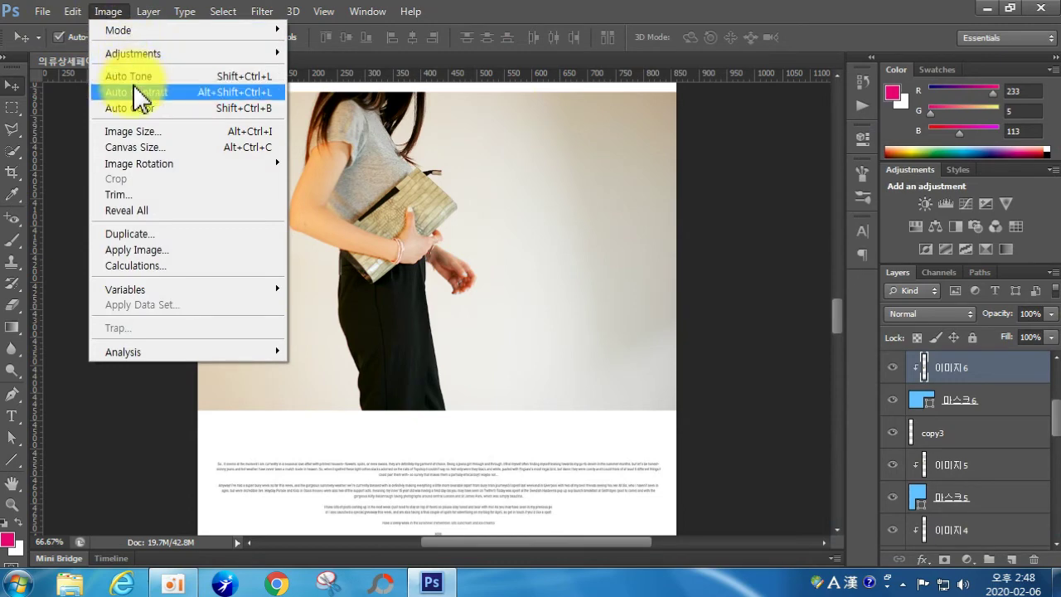
mouse_move(132, 55)
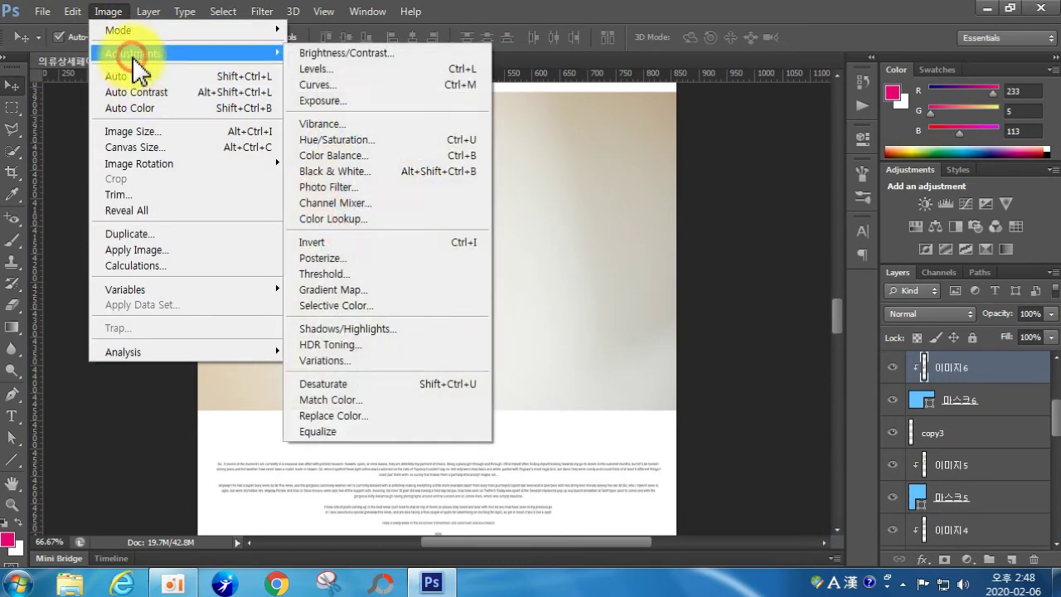
left_click(342, 158)
left_click_drag(721, 344, 738, 343)
left_click(885, 268)
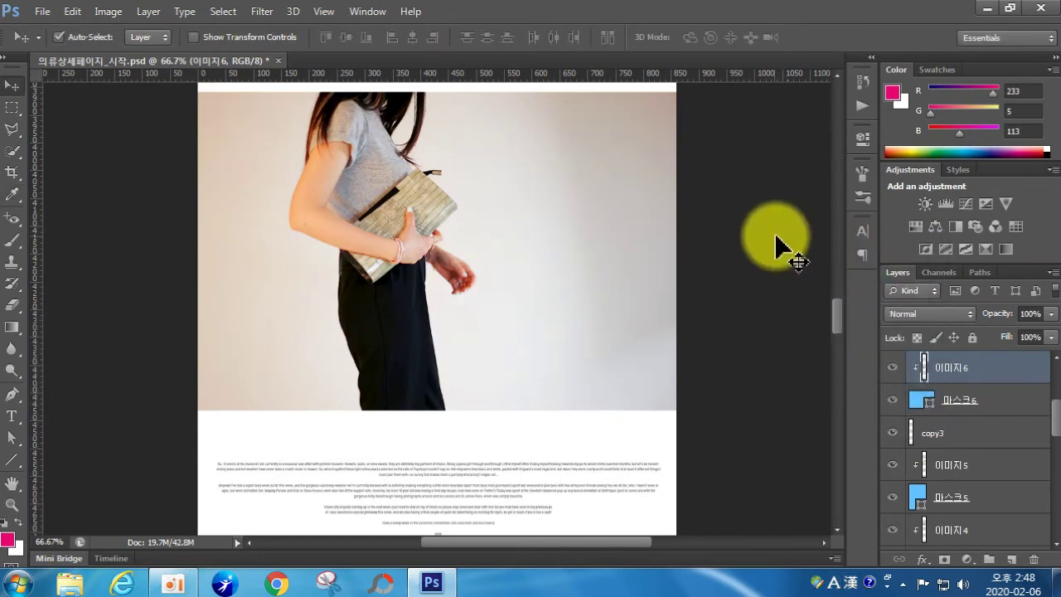
Select the 마스크7 shape below the A FASHION SENSE 01 heading and place the 이미지7 photo above it.
scroll(781, 244, "up", 3)
scroll(692, 307, "down", 5)
scroll(758, 365, "down", 8)
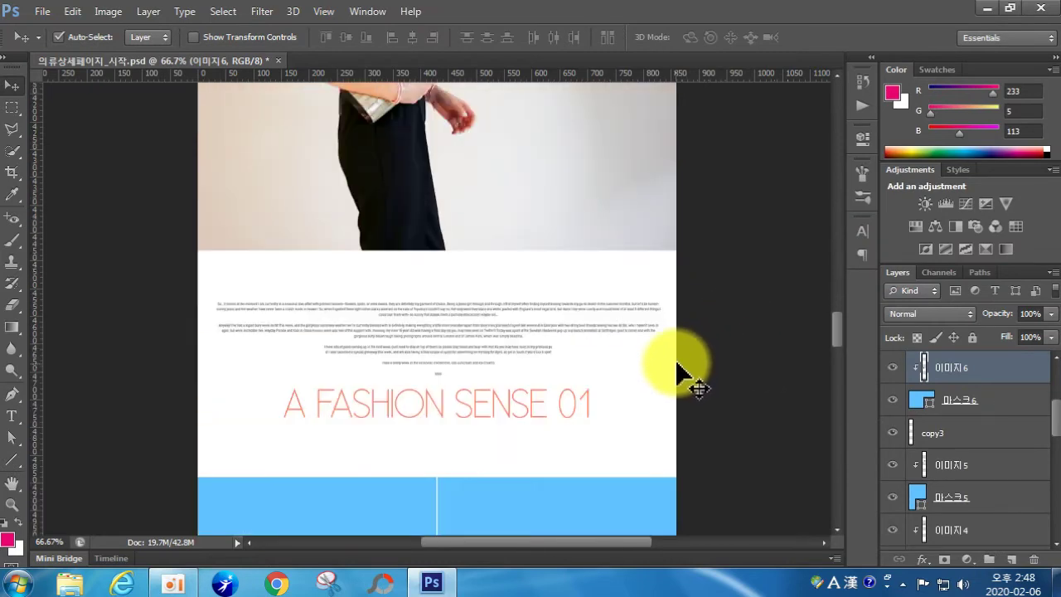
scroll(473, 423, "down", 5)
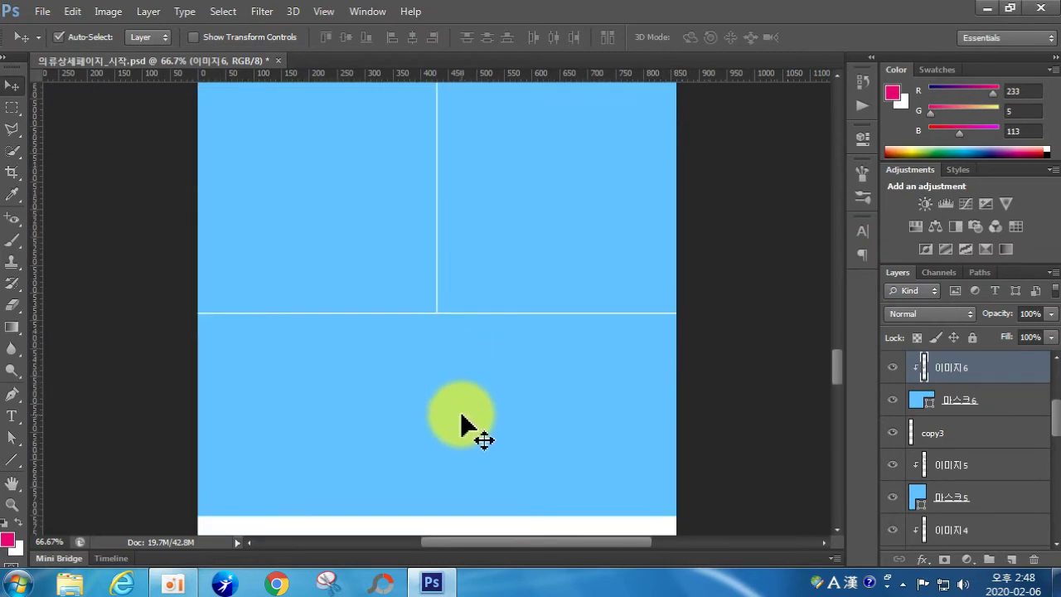
scroll(443, 381, "down", 8)
left_click(304, 248)
left_click(37, 11)
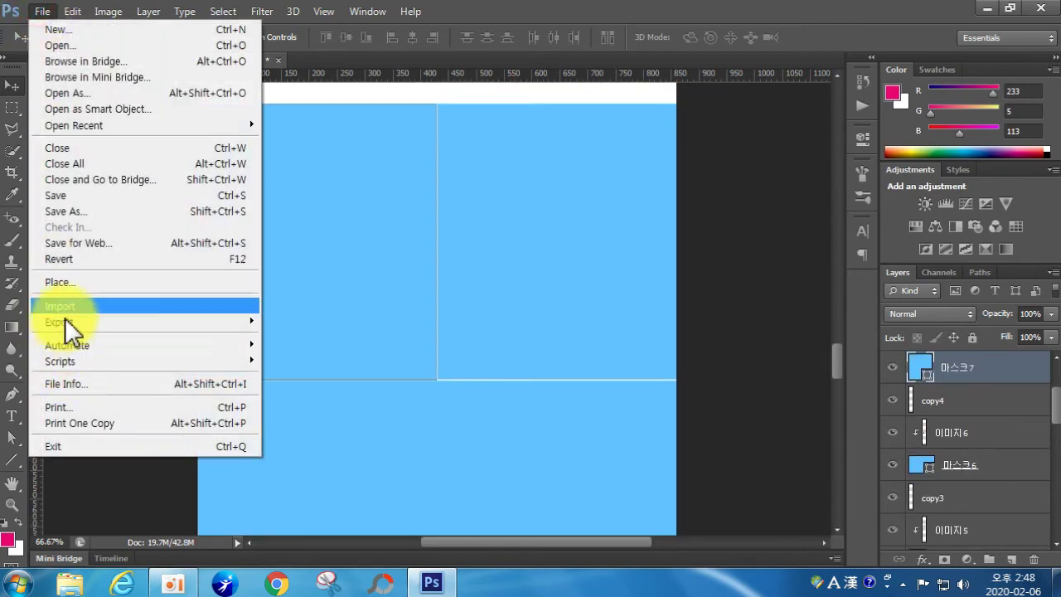
left_click(76, 283)
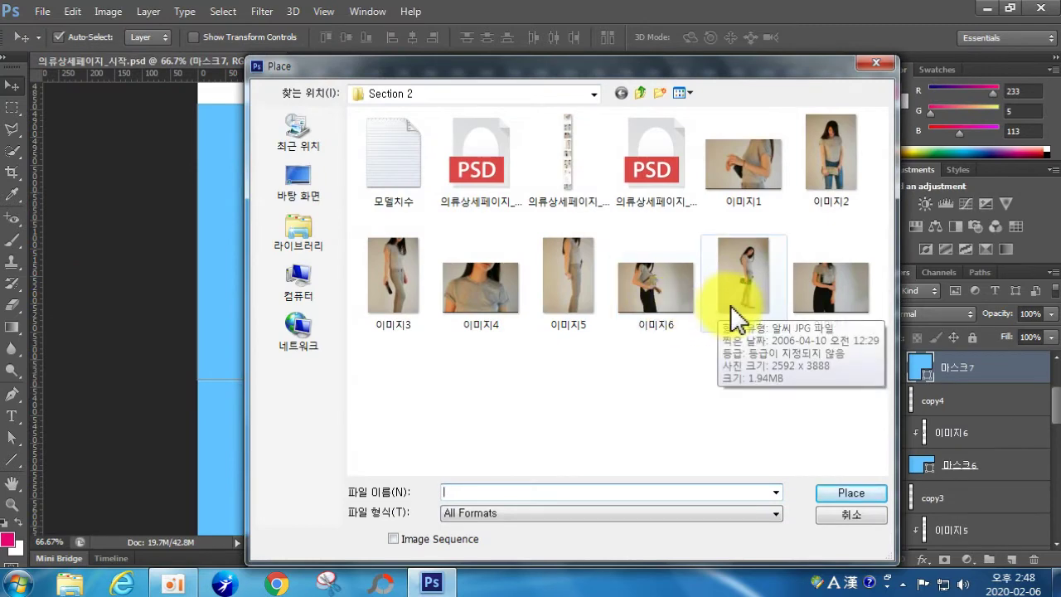
double_click(746, 303)
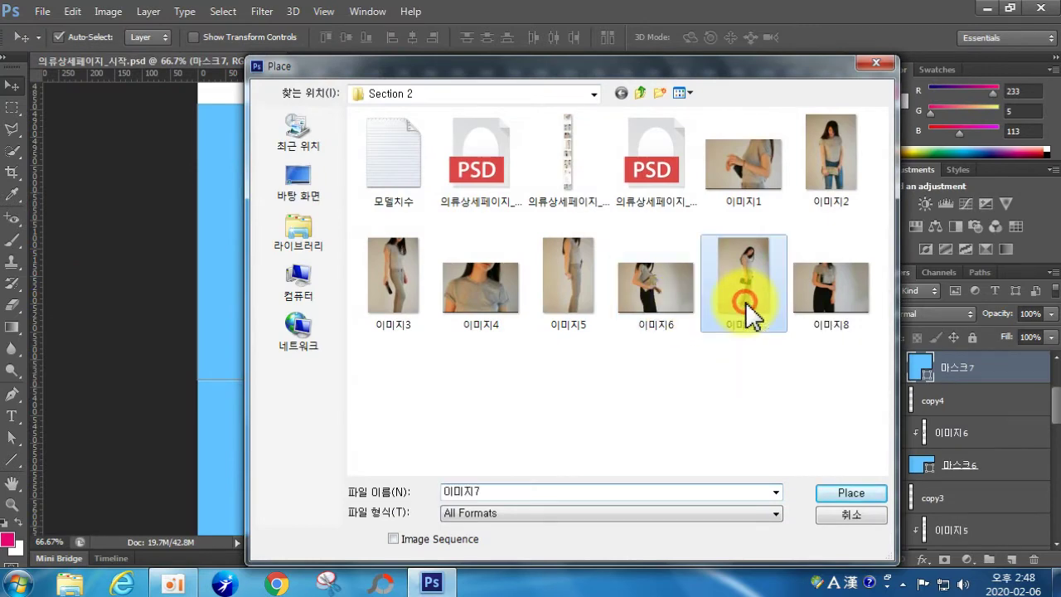
Scale the placed 이미지7 photo to about 17.1% over the 마스크7 shape, commit the placement and shift the photo slightly up.
scroll(516, 177, "up", 5)
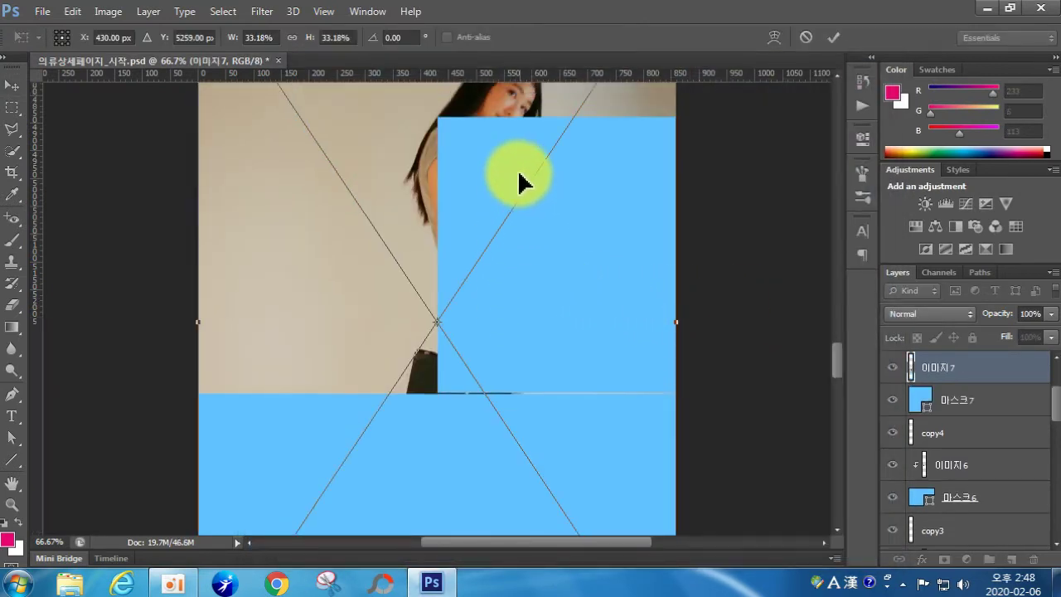
left_click_drag(676, 122, 465, 439)
left_click_drag(332, 491, 348, 307)
left_click_drag(450, 261, 428, 296)
left_click_drag(381, 325, 387, 299)
scroll(407, 348, "down", 4)
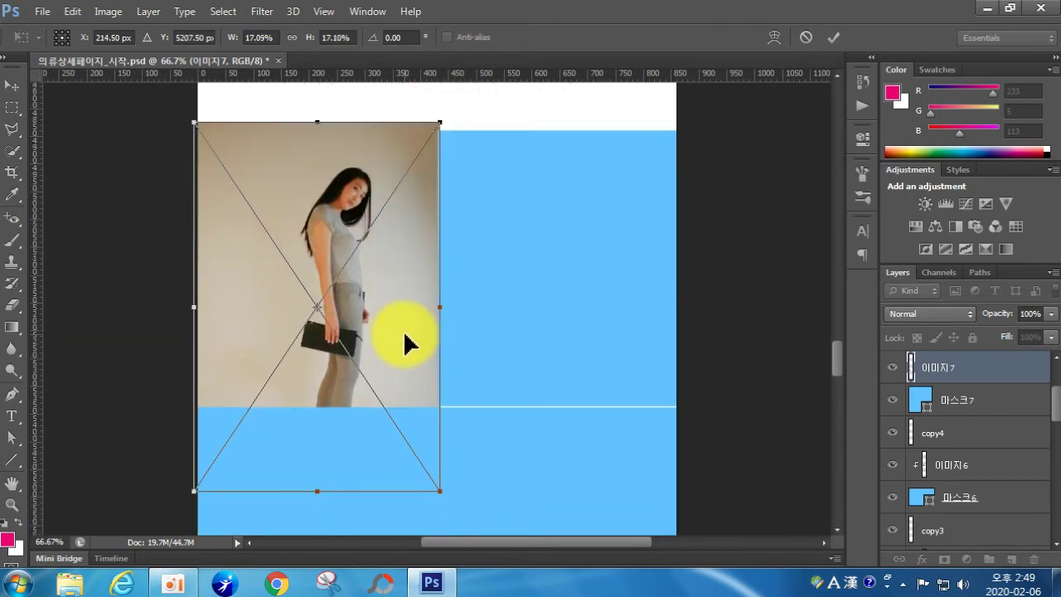
key("Return")
left_click_drag(405, 365, 399, 330)
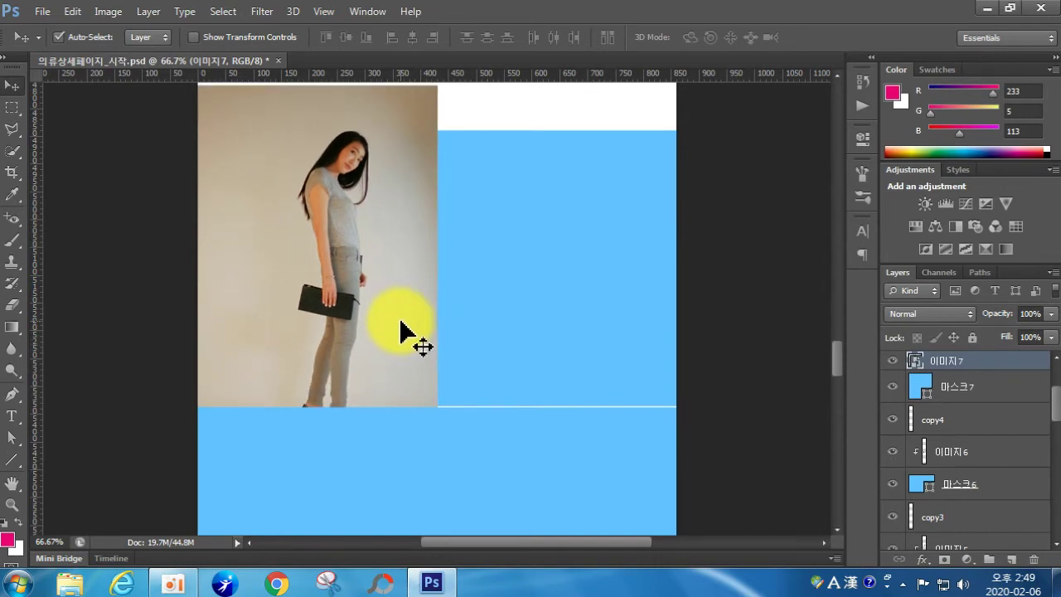
Clip the 이미지7 photo into the 마스크7 shape and shift the photo slightly down.
scroll(400, 320, "up", 1)
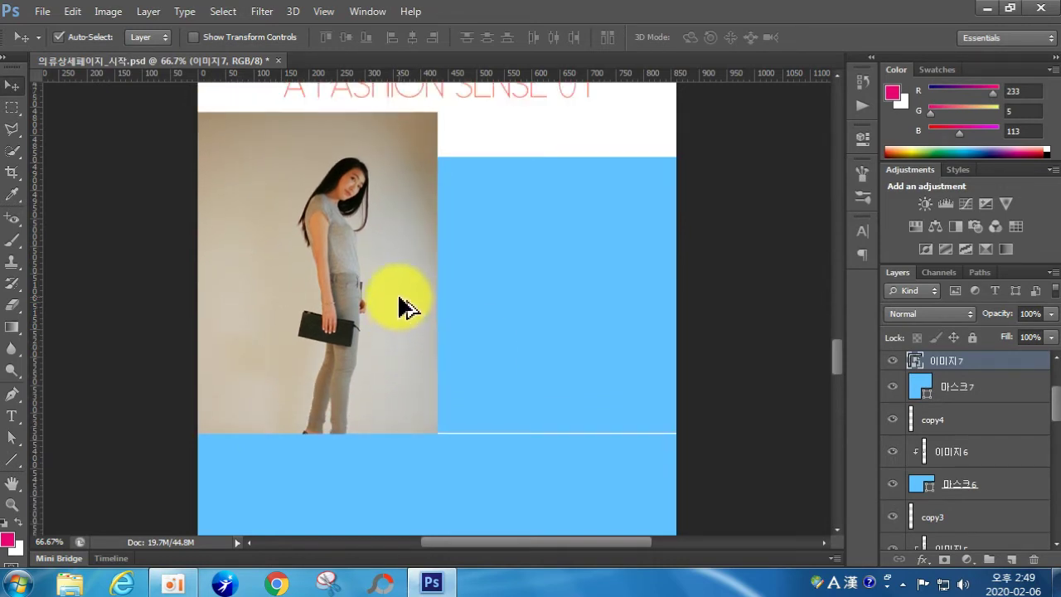
key("ctrl+alt+g")
mouse_move(383, 323)
left_mouse_down()
mouse_move(372, 303)
mouse_move(393, 310)
mouse_move(381, 329)
left_mouse_up()
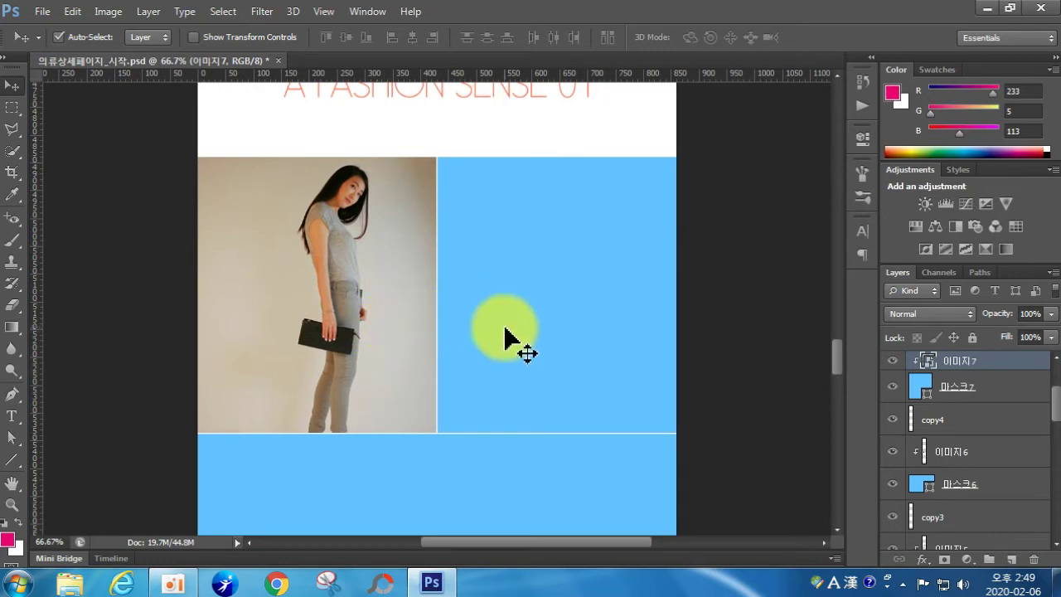
Select the 마스크8 shape beside the clipped 이미지7 photo and place the 이미지8 photo above it.
left_click(520, 330)
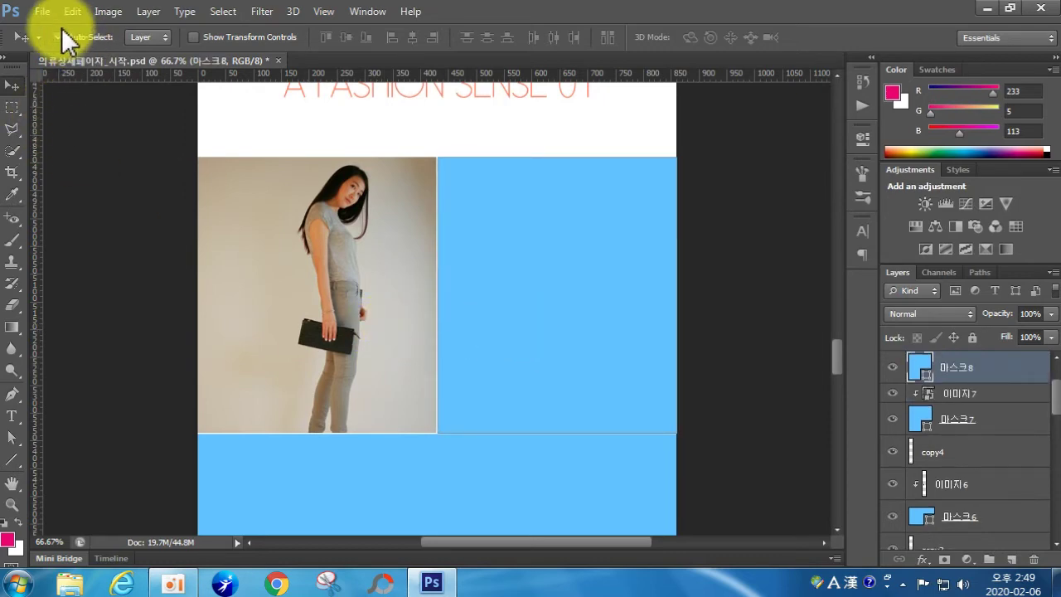
left_click(42, 12)
left_click(87, 283)
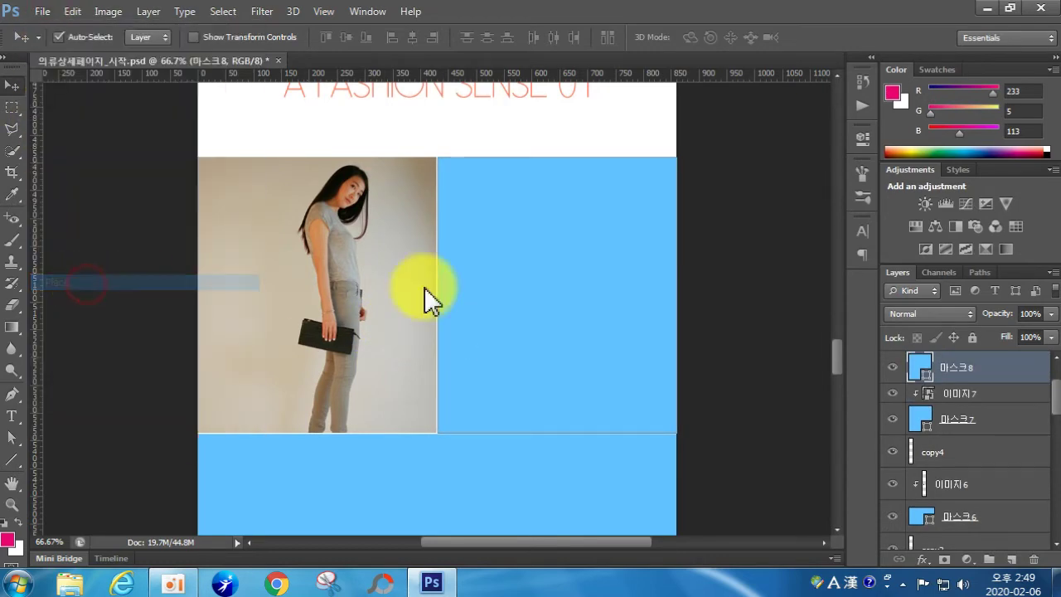
left_click(802, 305)
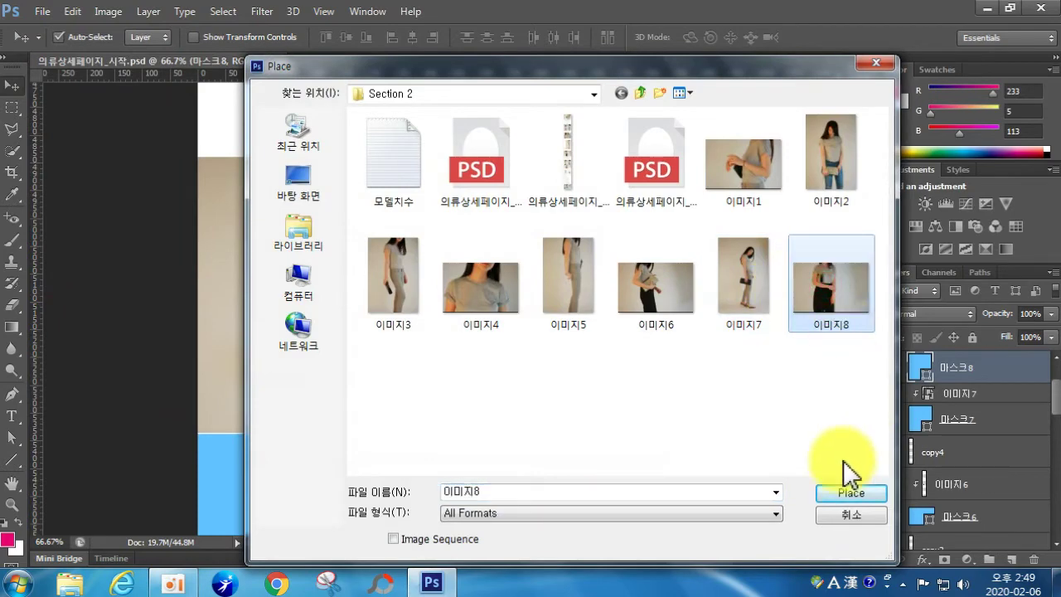
left_click(859, 491)
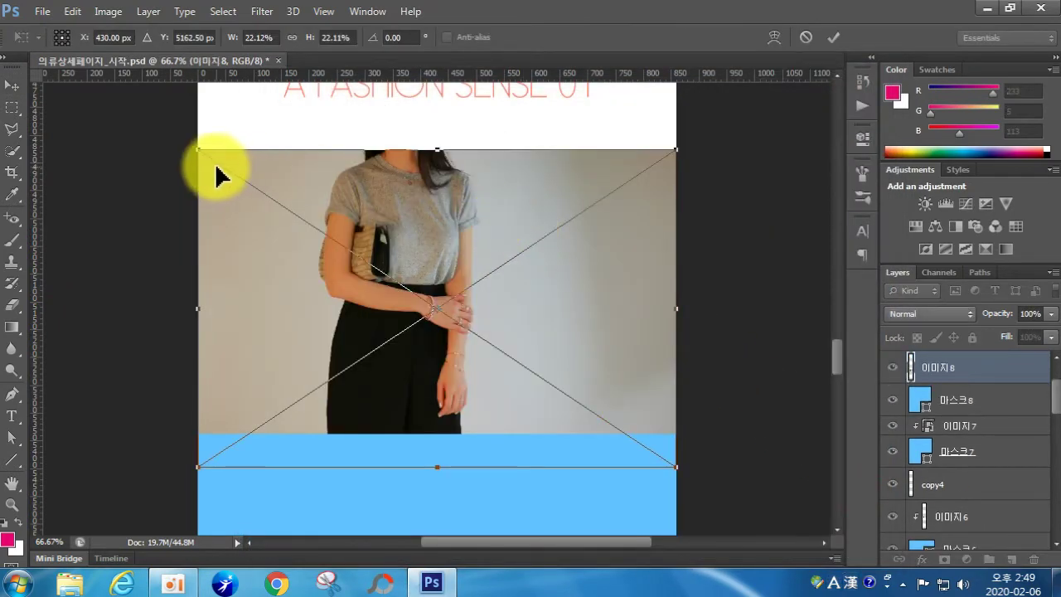
Scale the placed 이미지8 photo to about 19.8% over the 마스크8 shape, commit the placement and clip it into the shape.
left_click_drag(198, 150, 324, 232)
left_click_drag(504, 286, 589, 204)
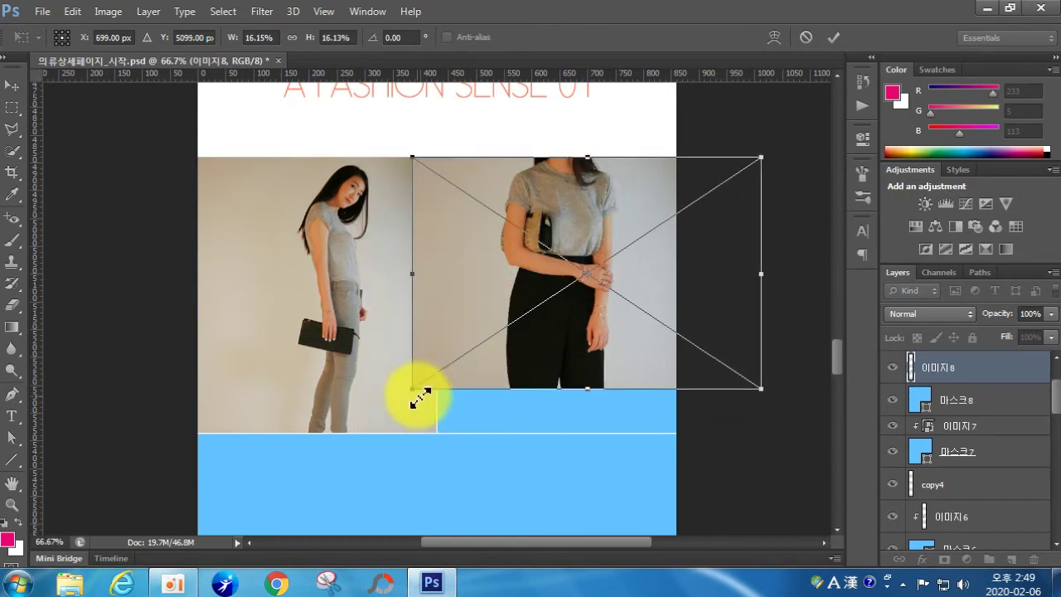
left_click_drag(412, 393, 338, 438)
left_click_drag(407, 348, 455, 340)
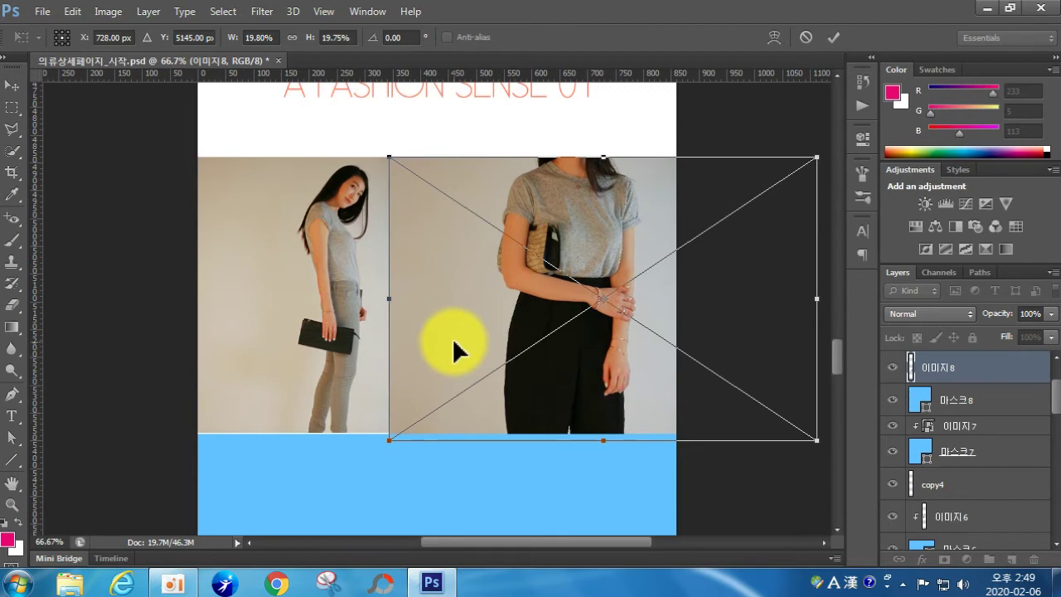
key("Return")
key("ctrl+alt+g")
Select the wide 마스크9 shape below the two photos and place the 이미지1 photo above it.
left_click(449, 475)
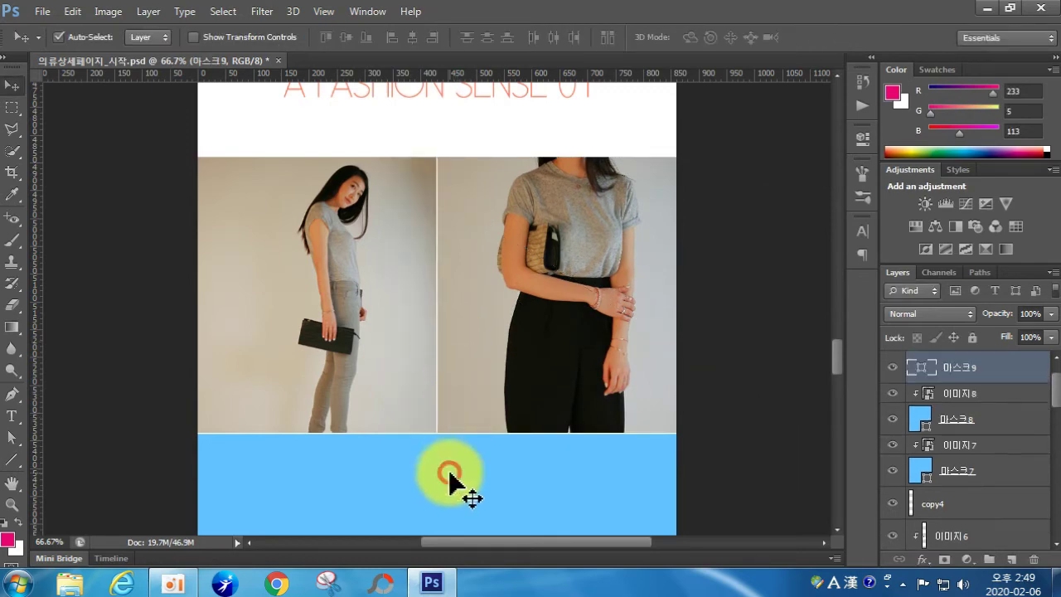
left_click(41, 11)
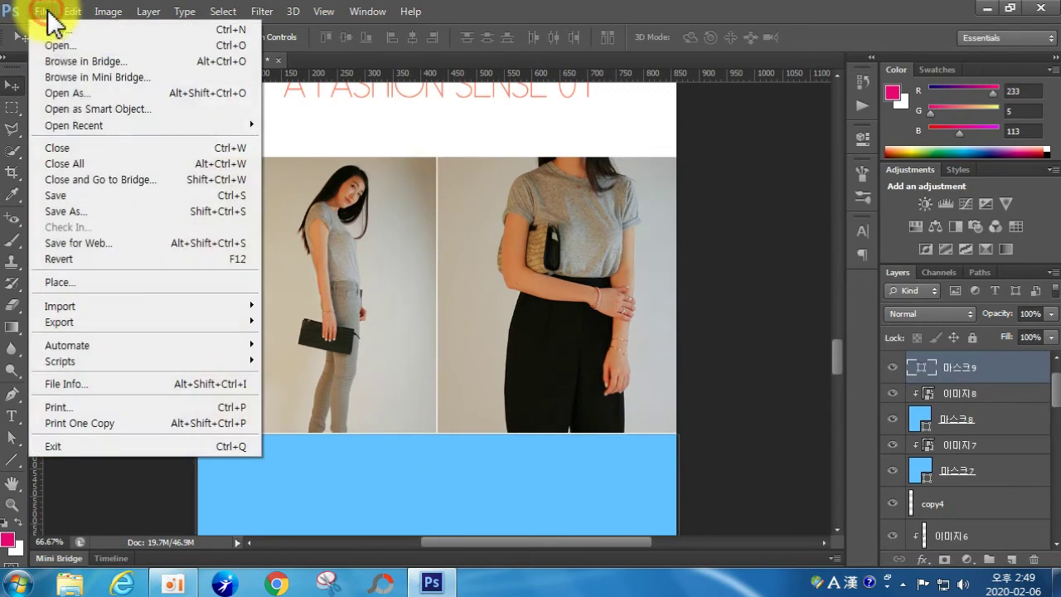
left_click(129, 284)
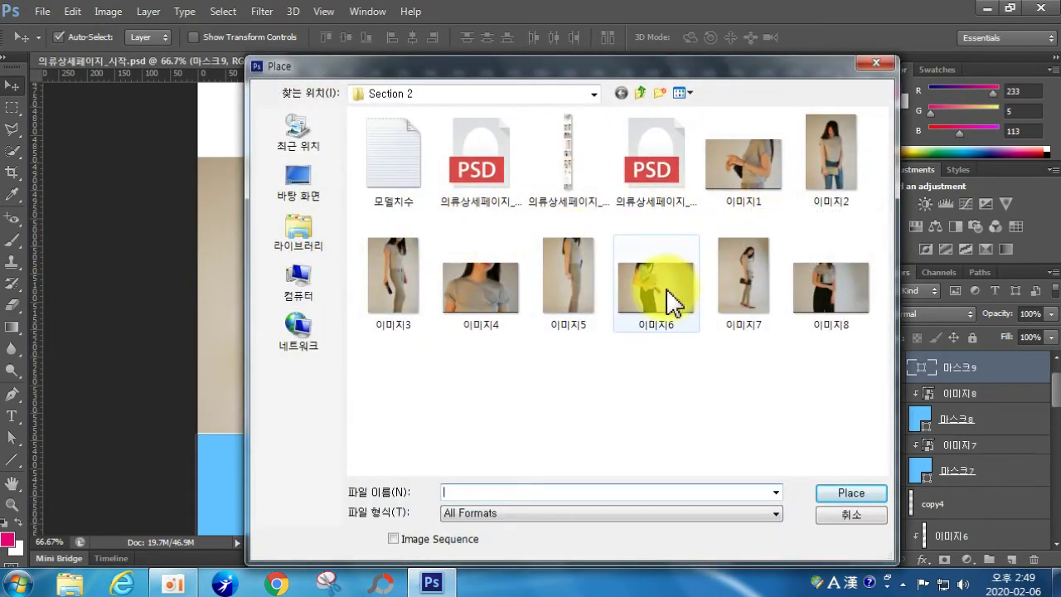
double_click(747, 166)
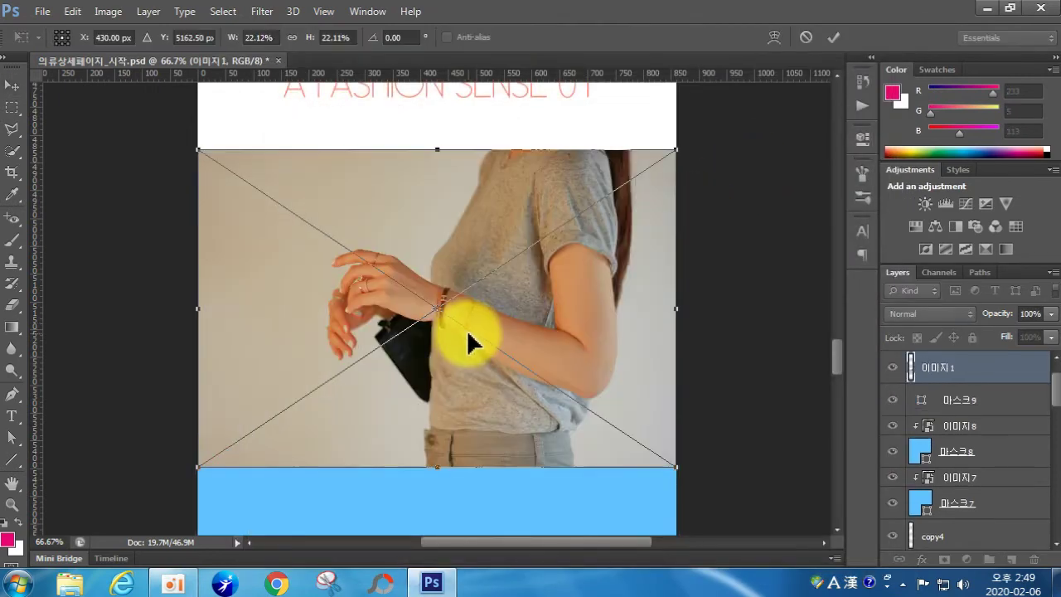
Move the placed 이미지1 photo over the 마스크9 shape, scale it to about 22.4%, commit it and clip it into the shape.
scroll(469, 343, "down", 3)
scroll(485, 321, "down", 2)
left_click_drag(471, 244, 472, 475)
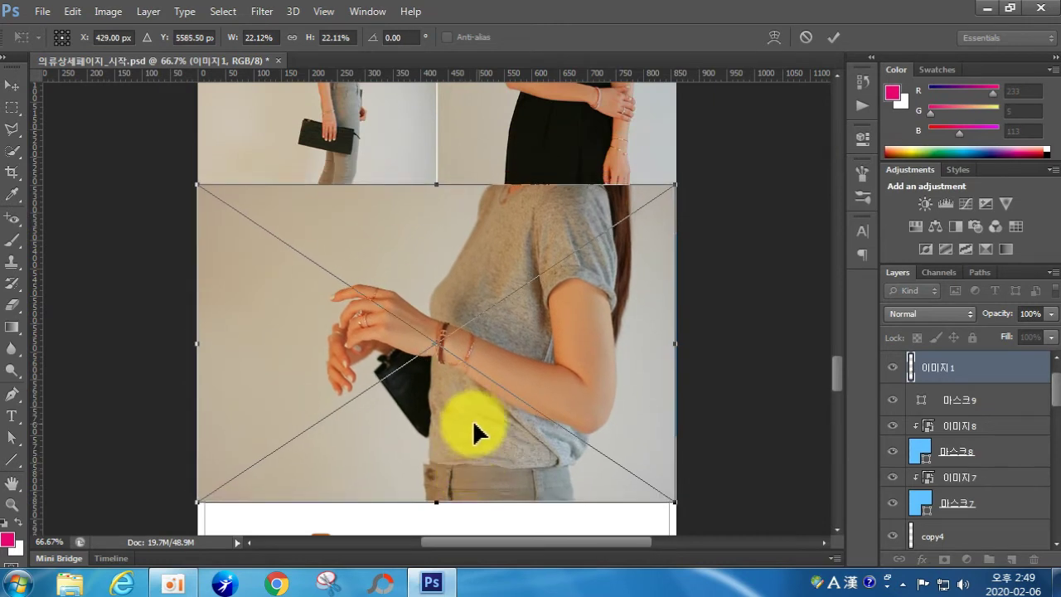
left_click_drag(678, 501, 672, 489)
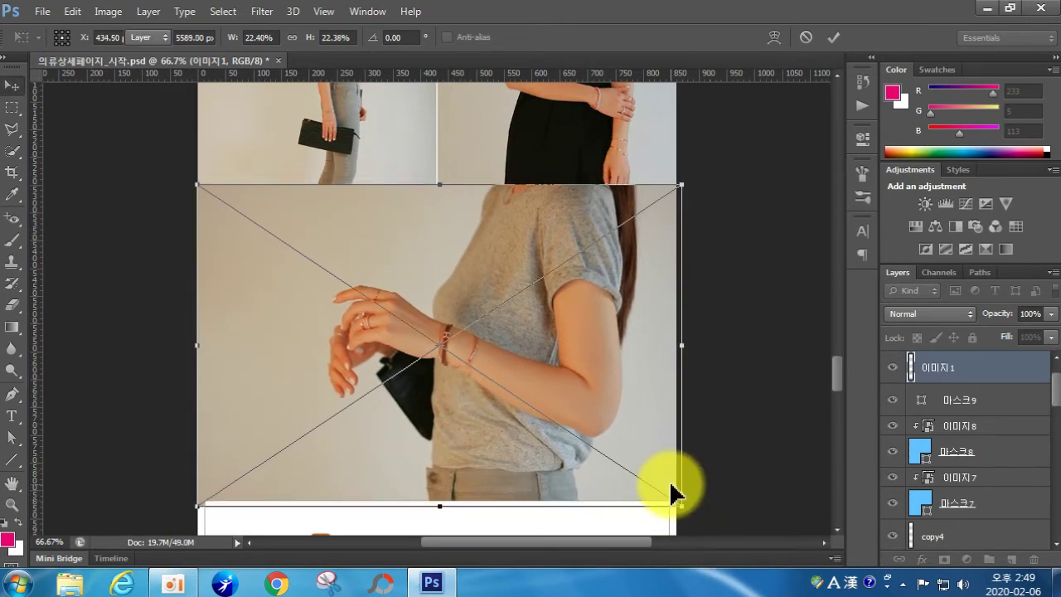
key("Return")
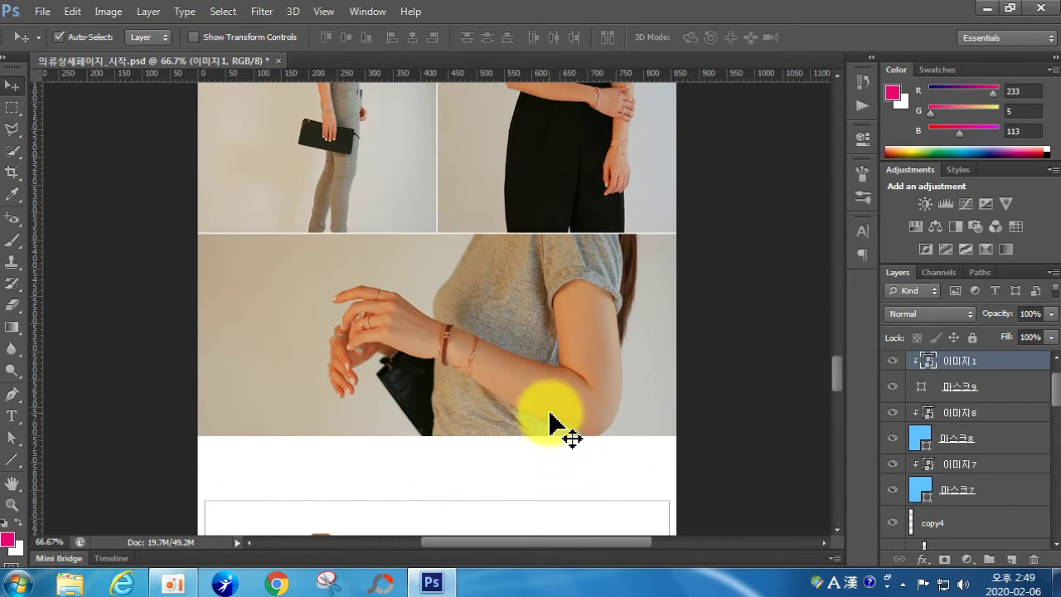
Find the layers of the MD COMEENT size section, collapse the 사이즈인포 group and select the collapsed 치수표시 group.
scroll(414, 385, "up", 3)
scroll(445, 387, "down", 12)
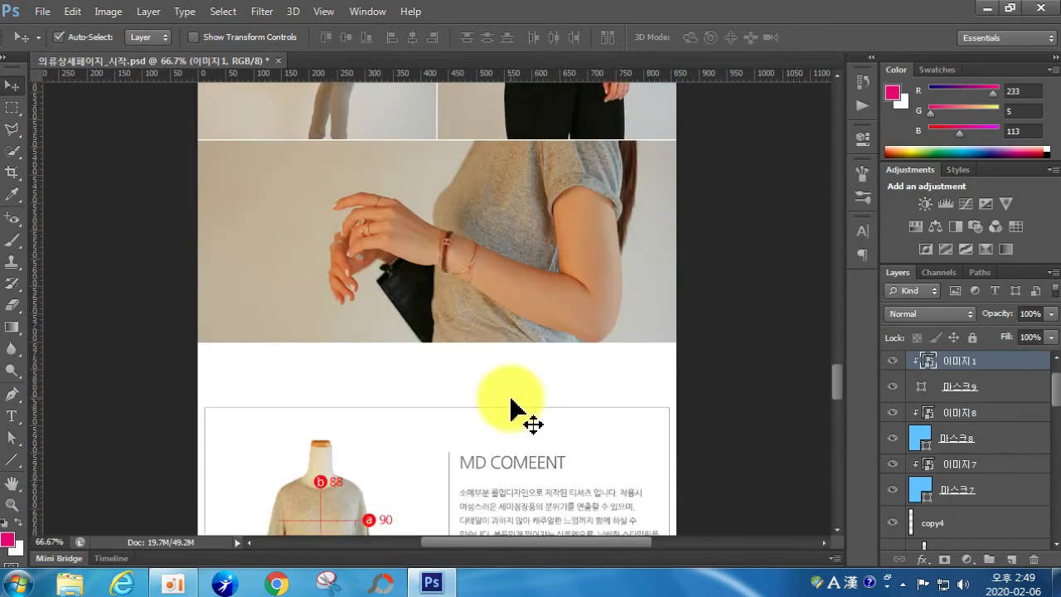
scroll(522, 377, "down", 3)
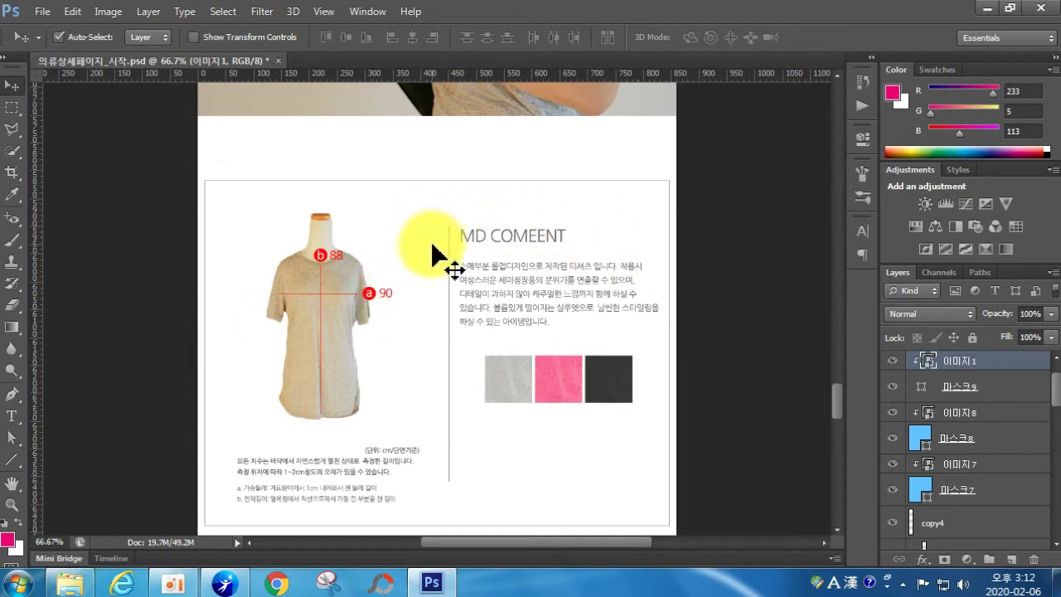
left_click(452, 265)
scroll(1015, 473, "down", 1)
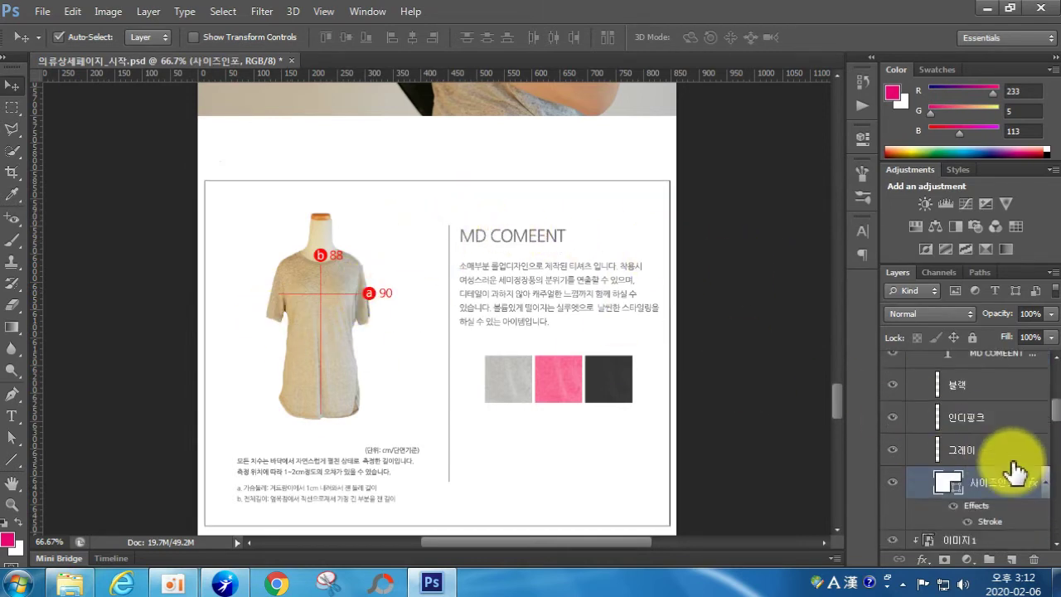
scroll(1008, 470, "up", 8)
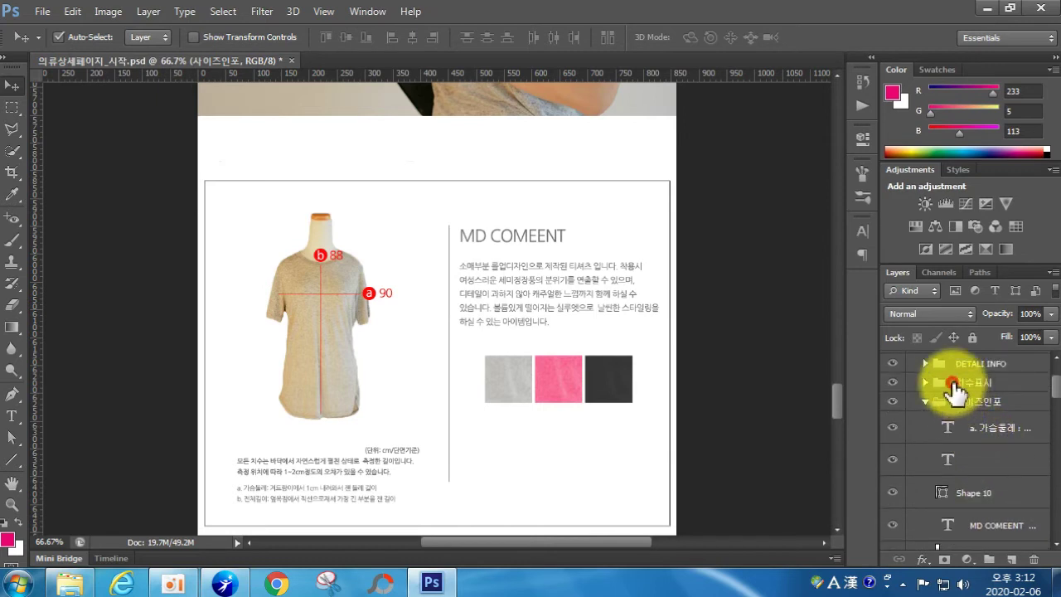
left_click(954, 383)
left_click(925, 401)
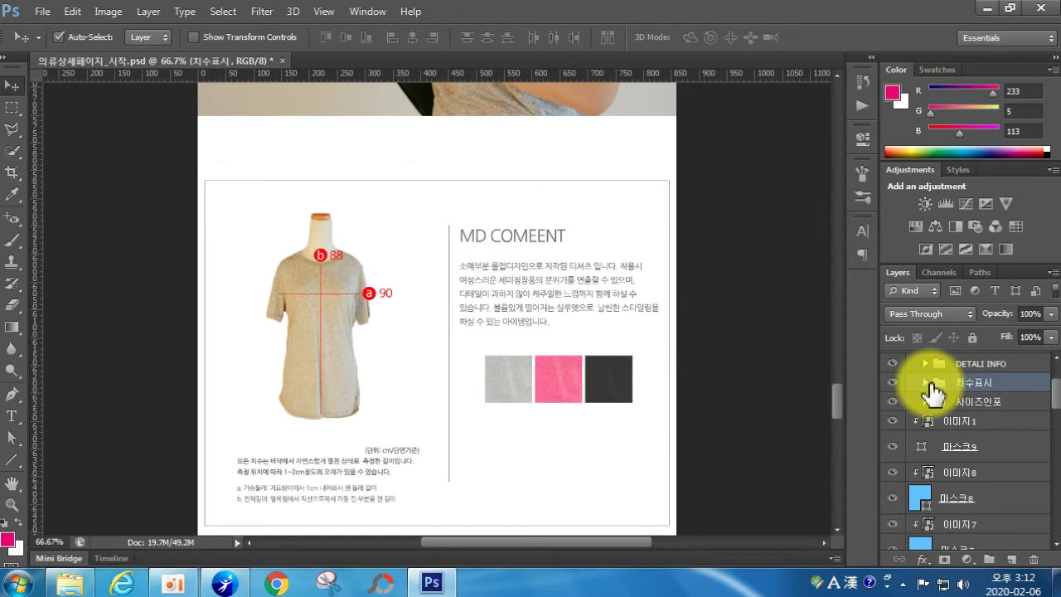
left_click(927, 382)
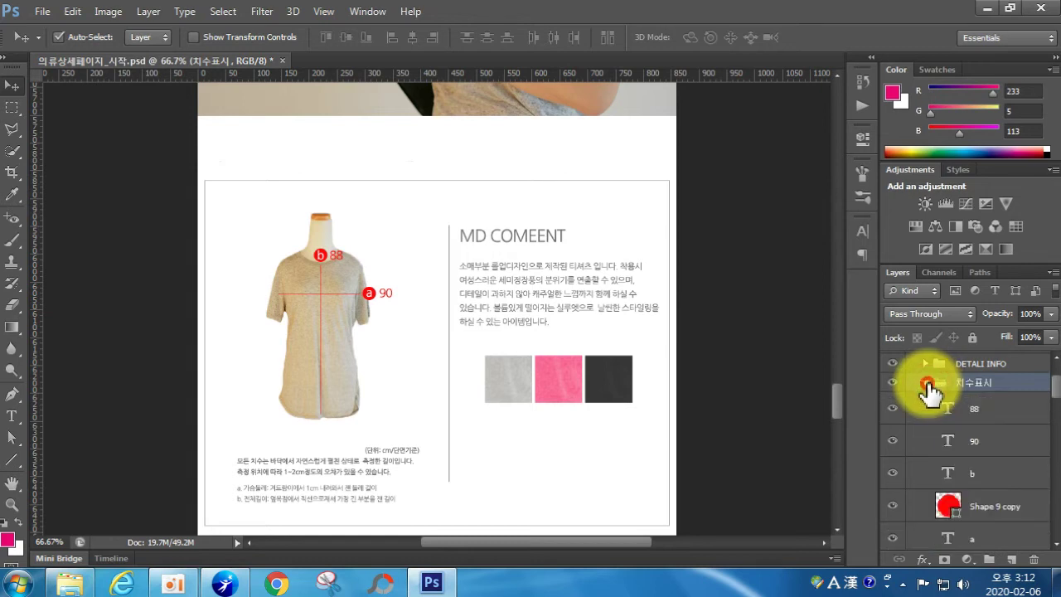
left_click(927, 382)
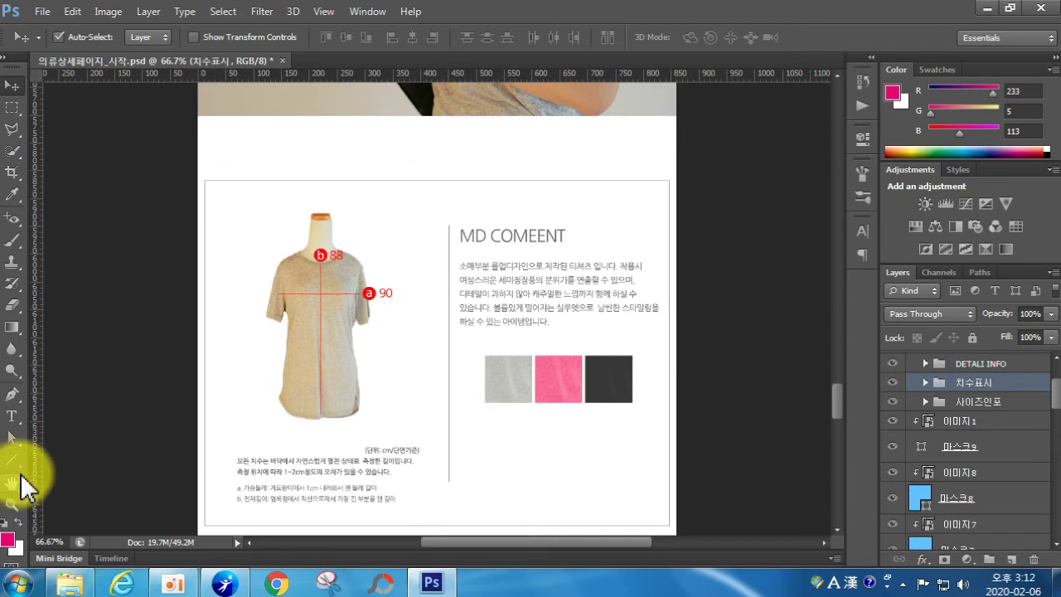
Draw a slanted 1 px line about 25 × 88 px along the outside of the T-shirt's left-hand sleeve and fill it with ff0505.
left_click(17, 463)
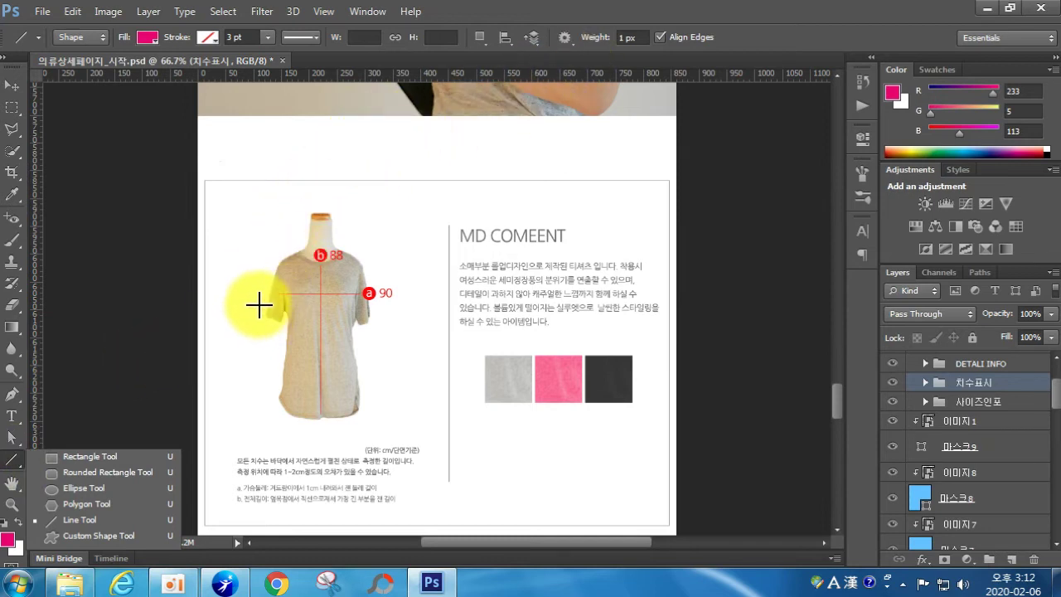
left_click_drag(260, 311, 272, 264)
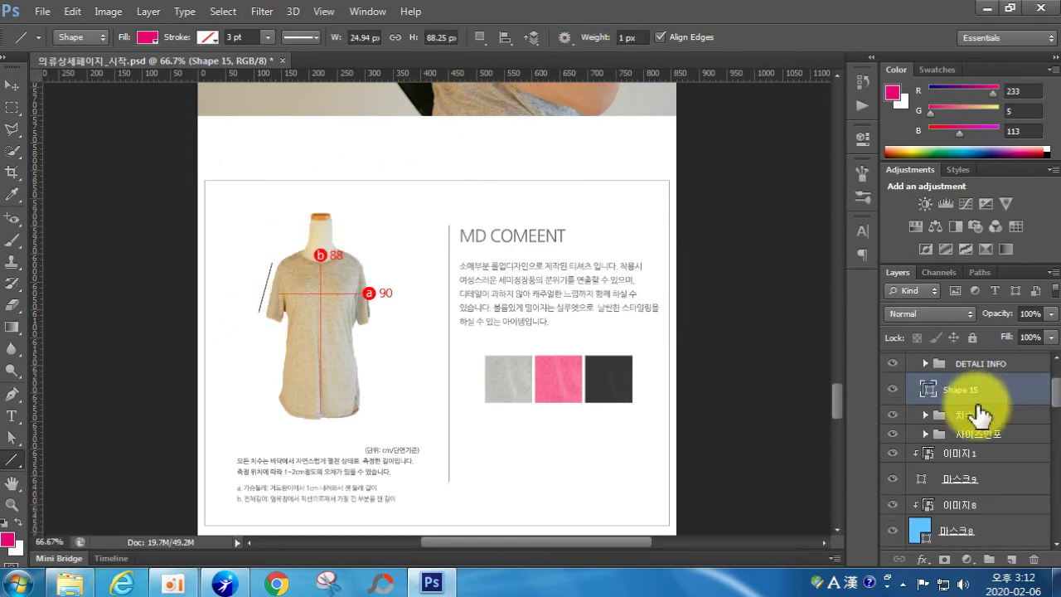
double_click(926, 390)
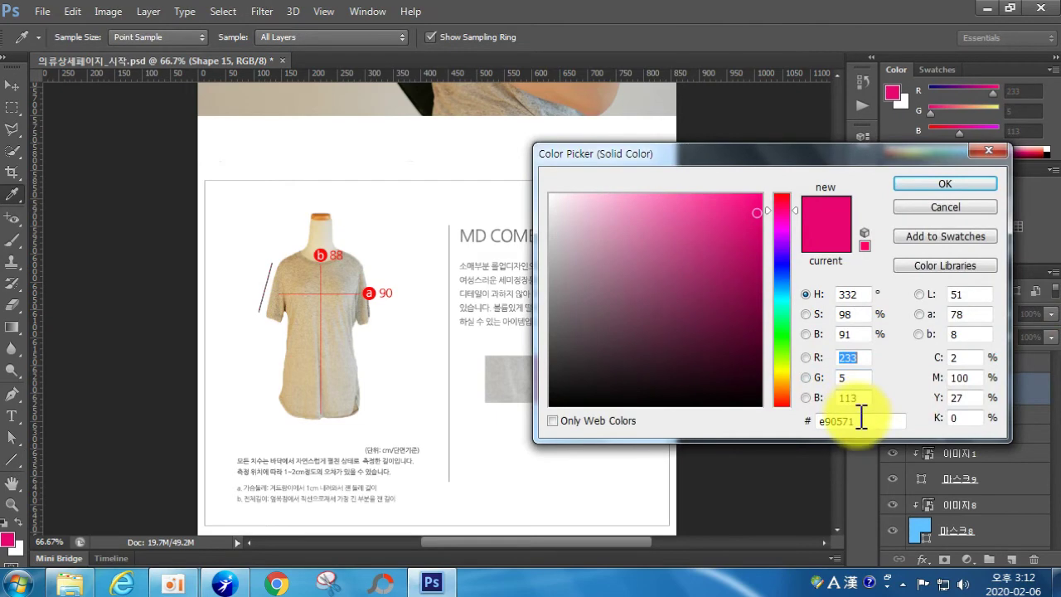
left_click(860, 420)
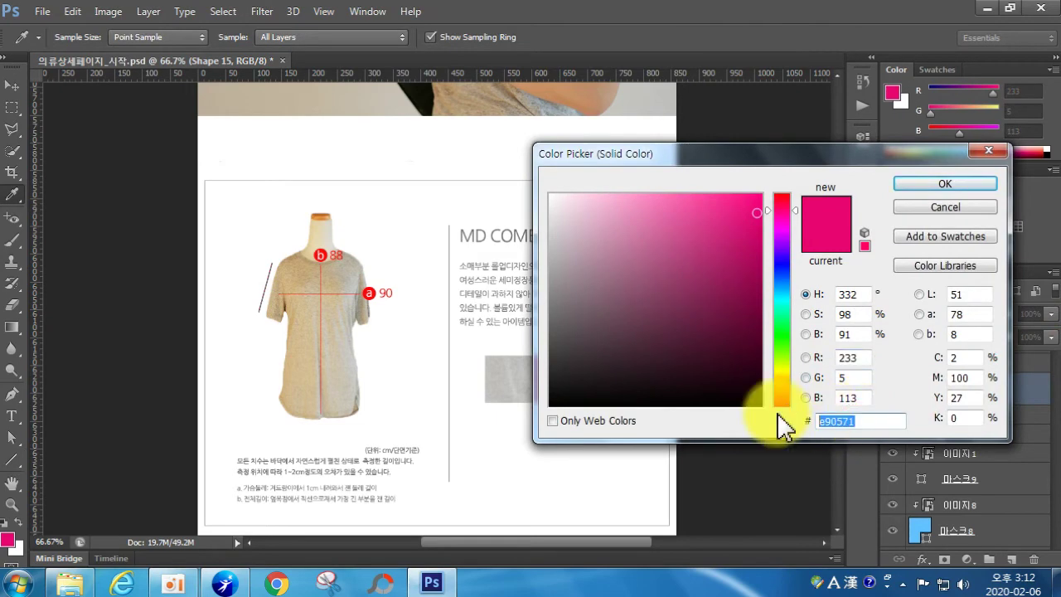
type("ff0505")
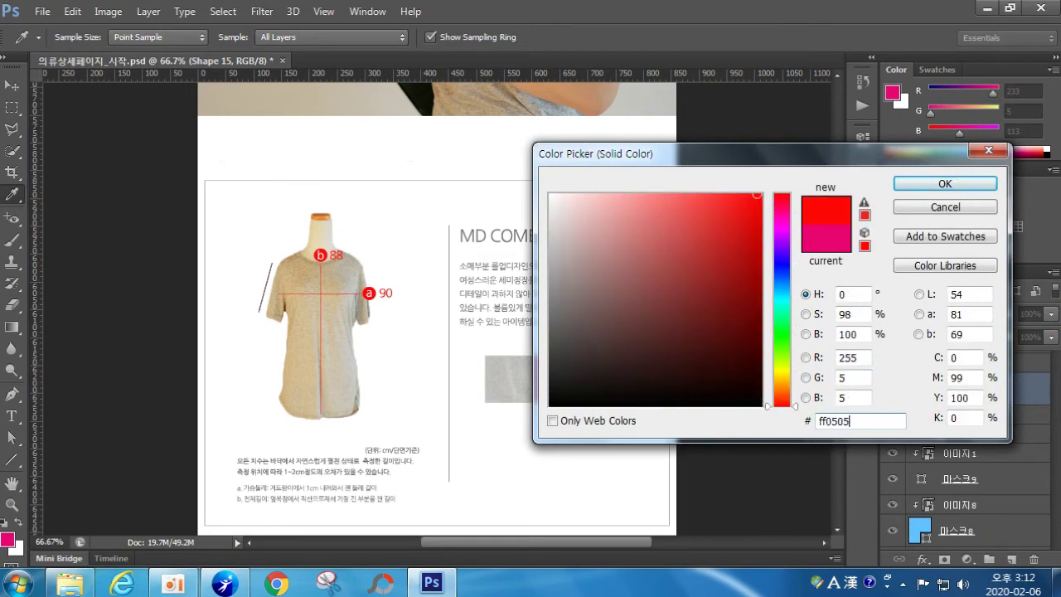
key("Return")
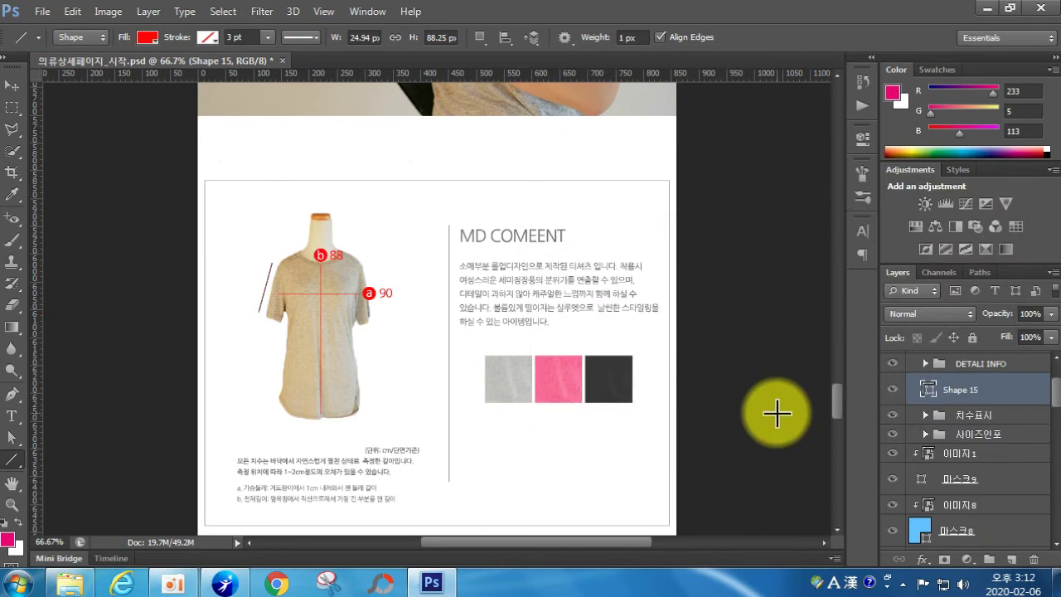
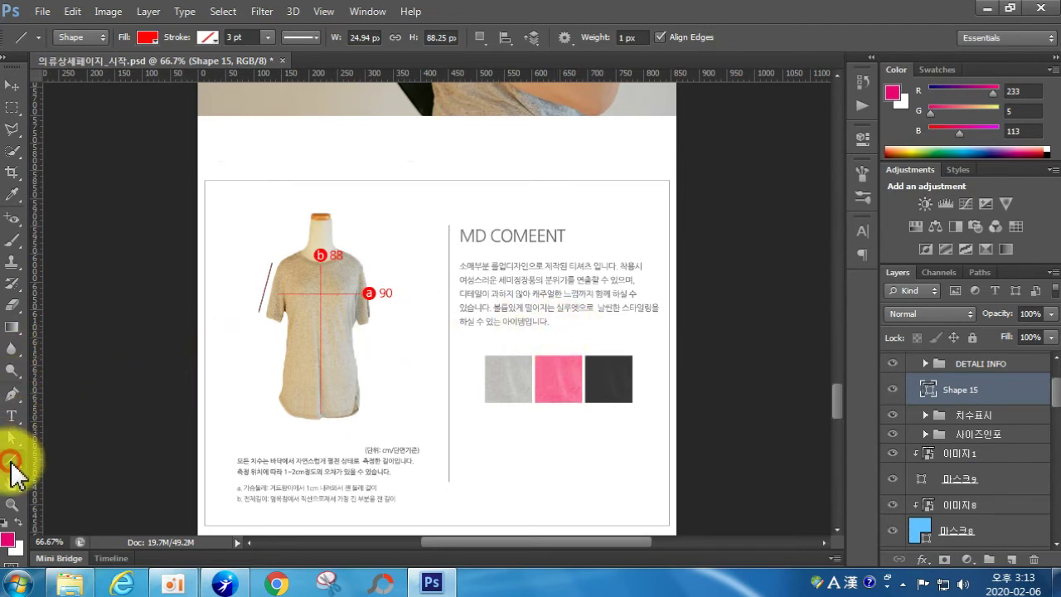
Draw a red circle about 23 px in diameter beside the slanted sleeve line using the Ellipse tool.
right_click(12, 461)
left_click(83, 489)
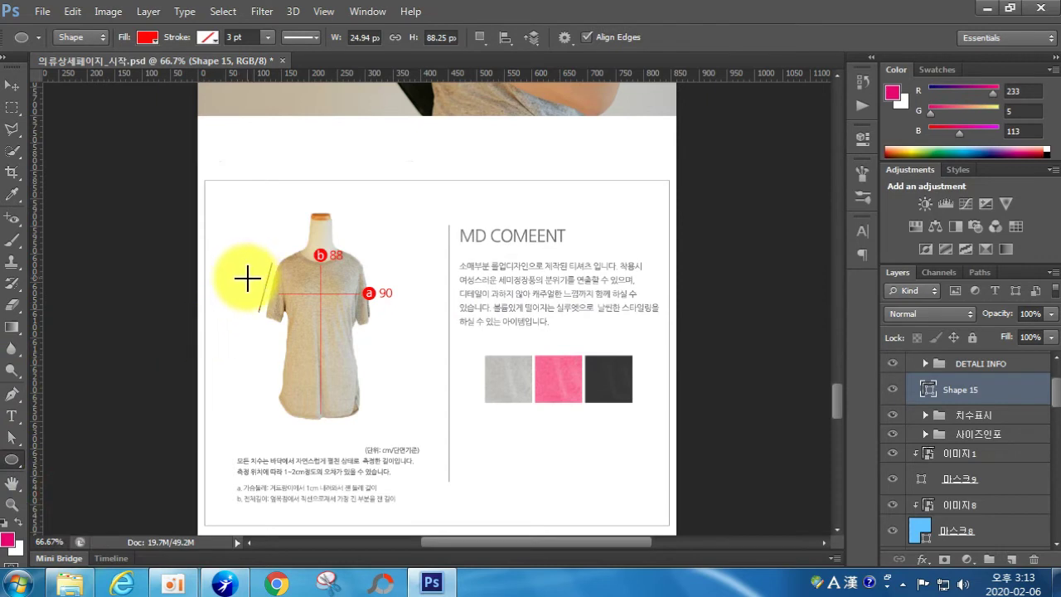
left_click_drag(248, 278, 262, 288)
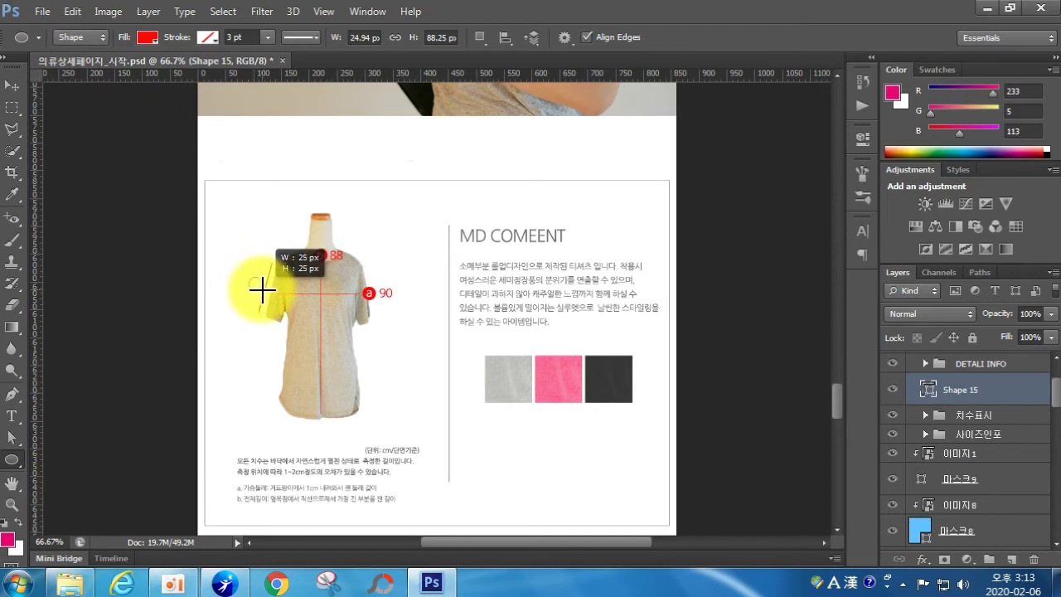
left_click_drag(262, 289, 260, 288)
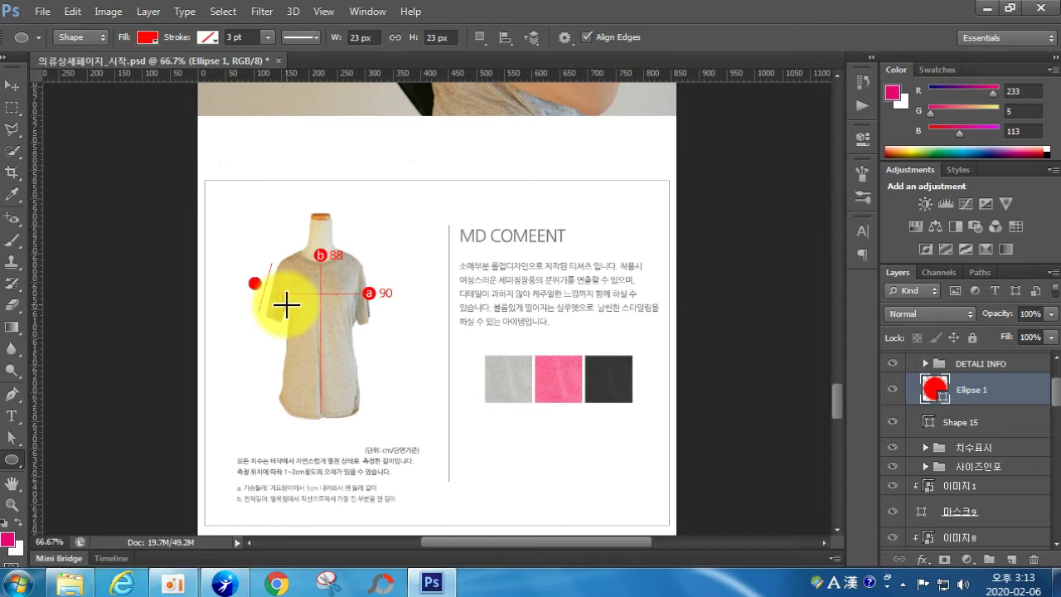
Add a white 21 pt text letter "C" centred inside the red circle beside the sleeve line.
left_click(12, 416)
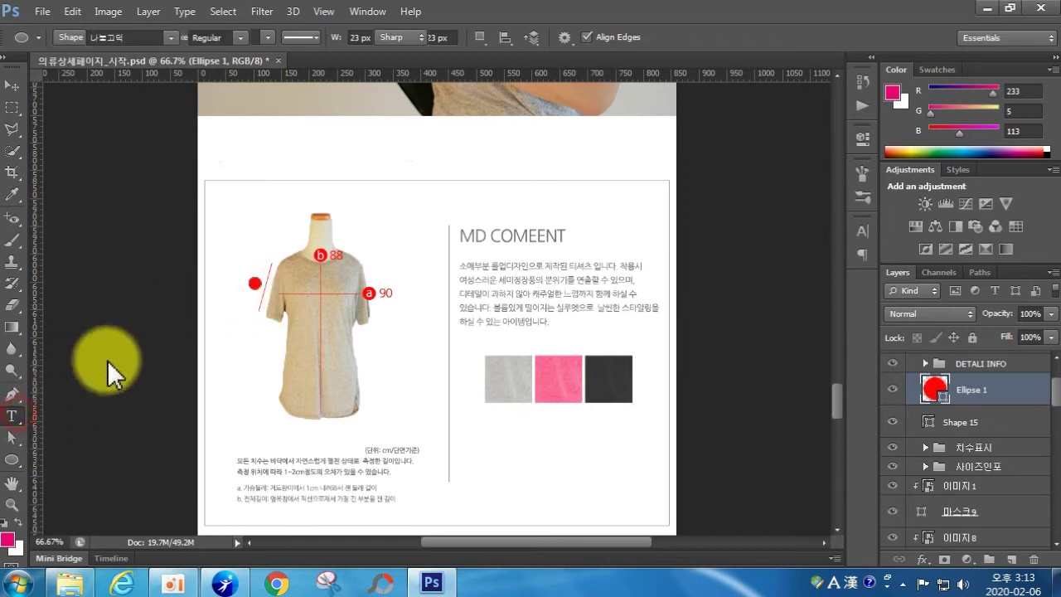
left_click(237, 288)
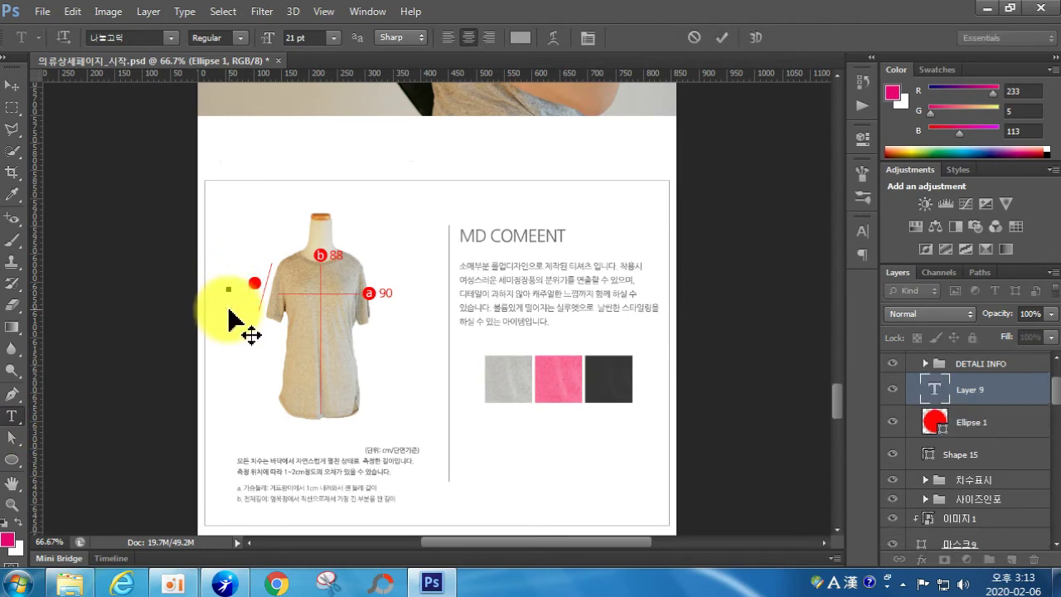
left_click_drag(237, 310, 252, 307)
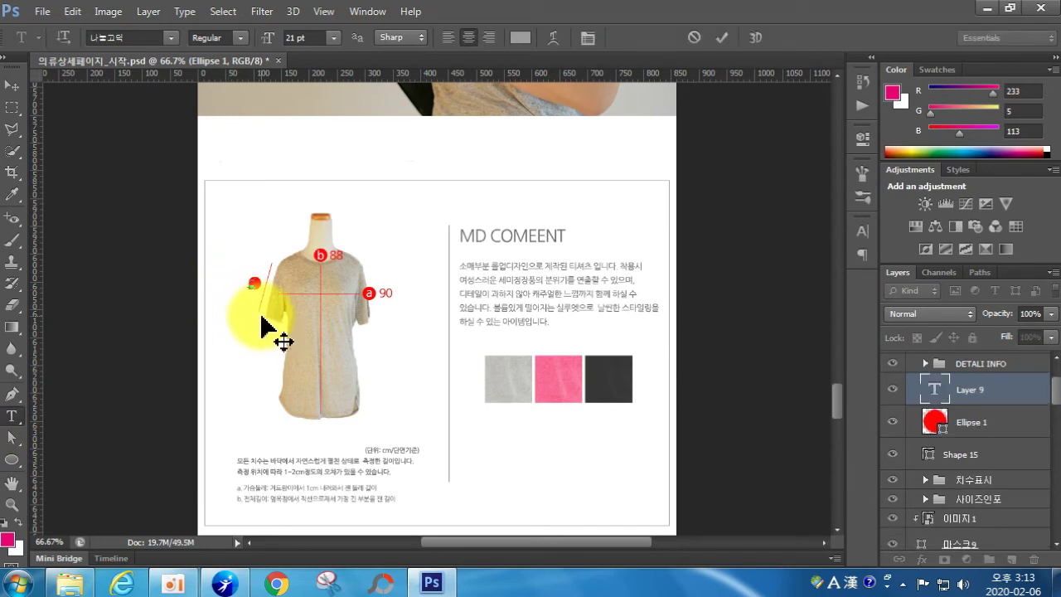
left_click_drag(256, 283, 243, 283)
left_click(527, 36)
left_click_drag(599, 251, 547, 193)
left_click(962, 182)
left_click(719, 44)
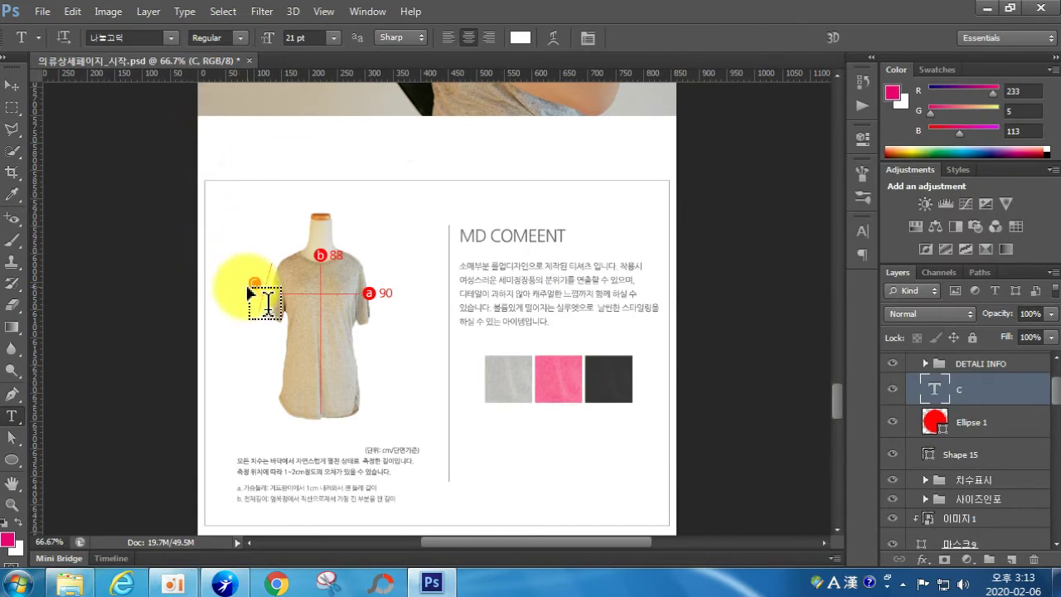
Change the circle's letter to lowercase "c" and set its font style to ExtraBold.
double_click(255, 283)
type("c")
left_click(278, 292)
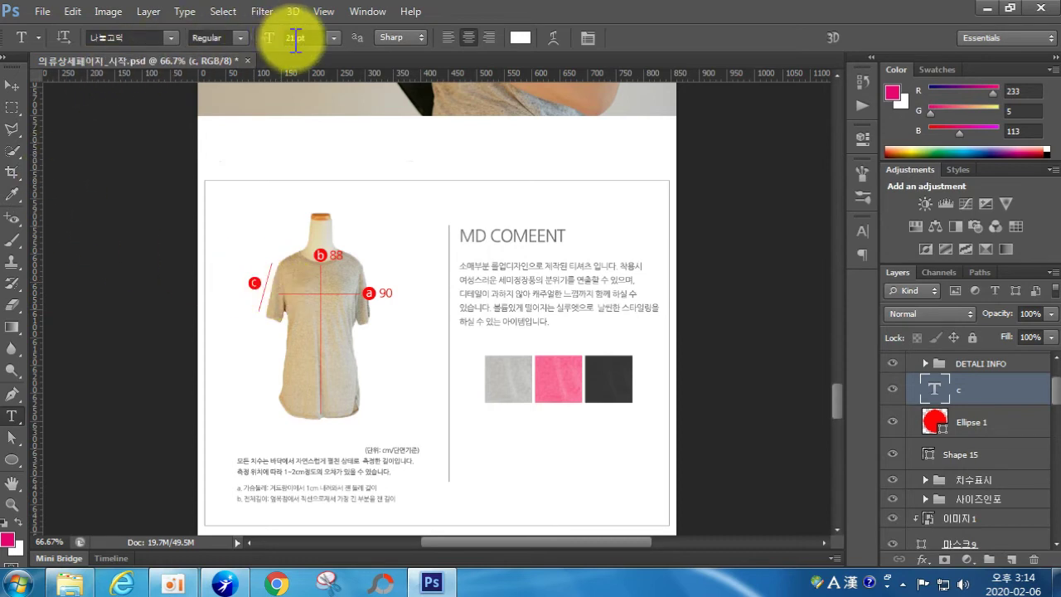
left_click(242, 39)
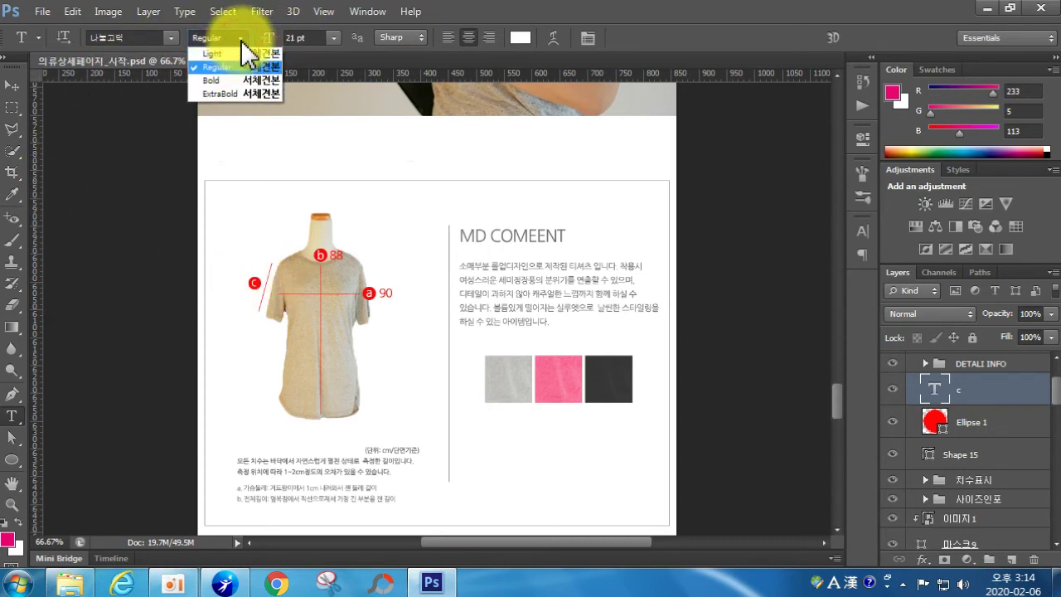
left_click(222, 81)
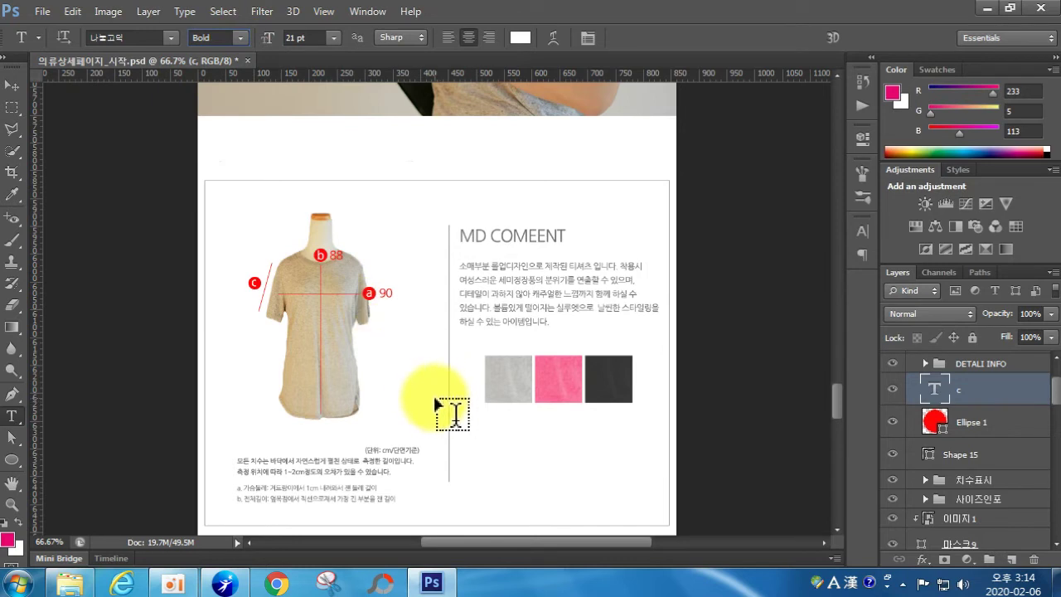
key("Down")
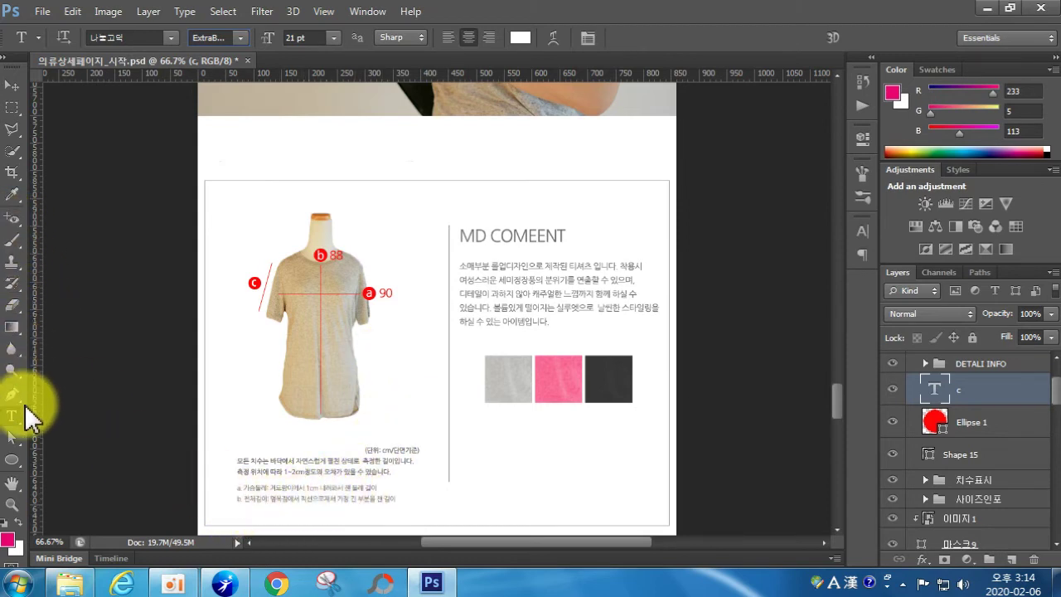
Add a third line "C. 어깨선에서 소매장까지 직선으로 잰 길이" below the a and b measurement notes.
left_click(393, 496)
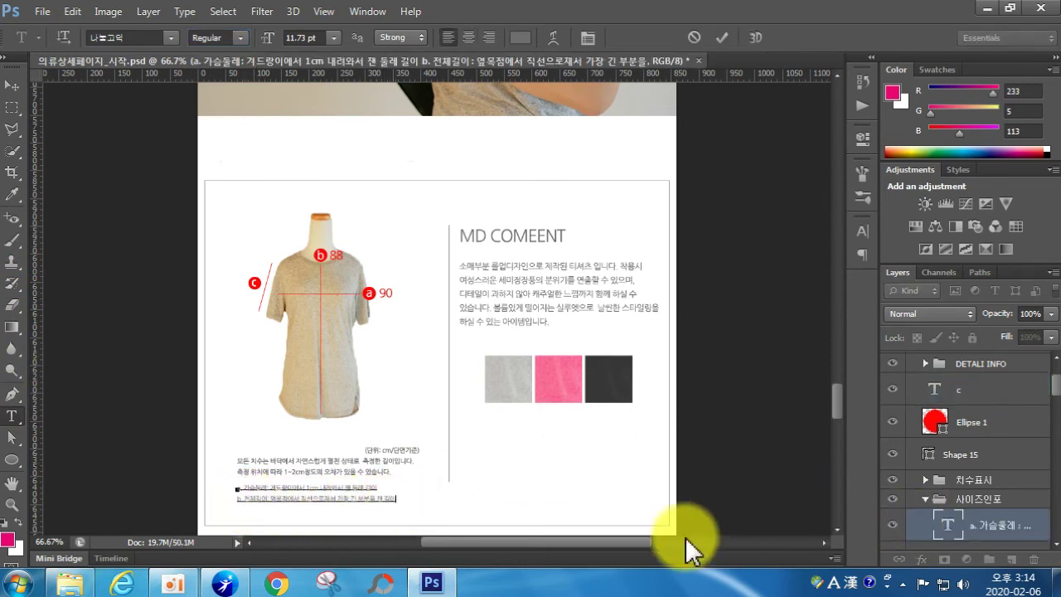
key("Escape")
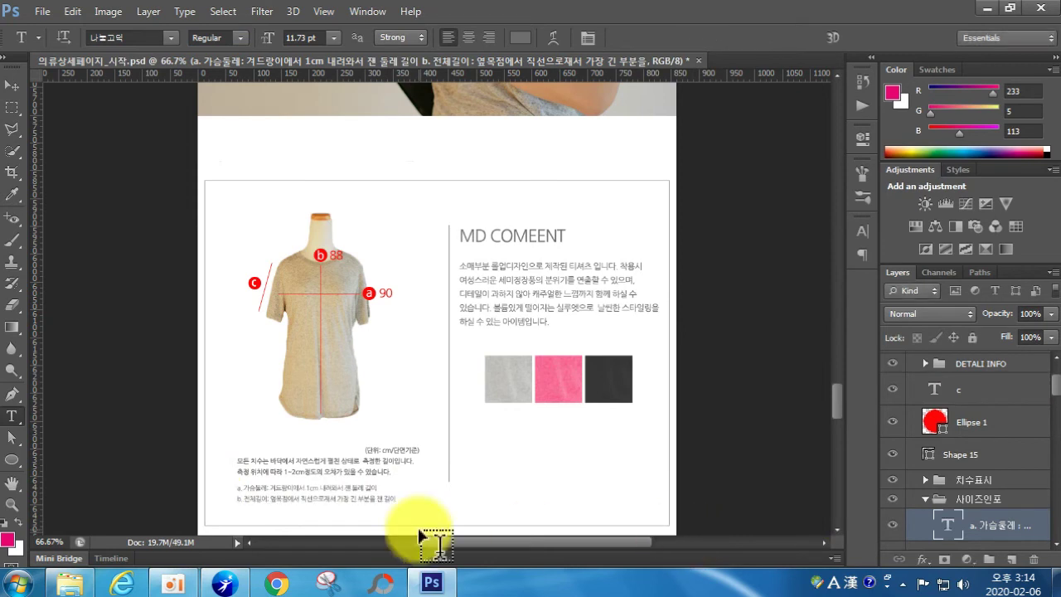
left_click(394, 496)
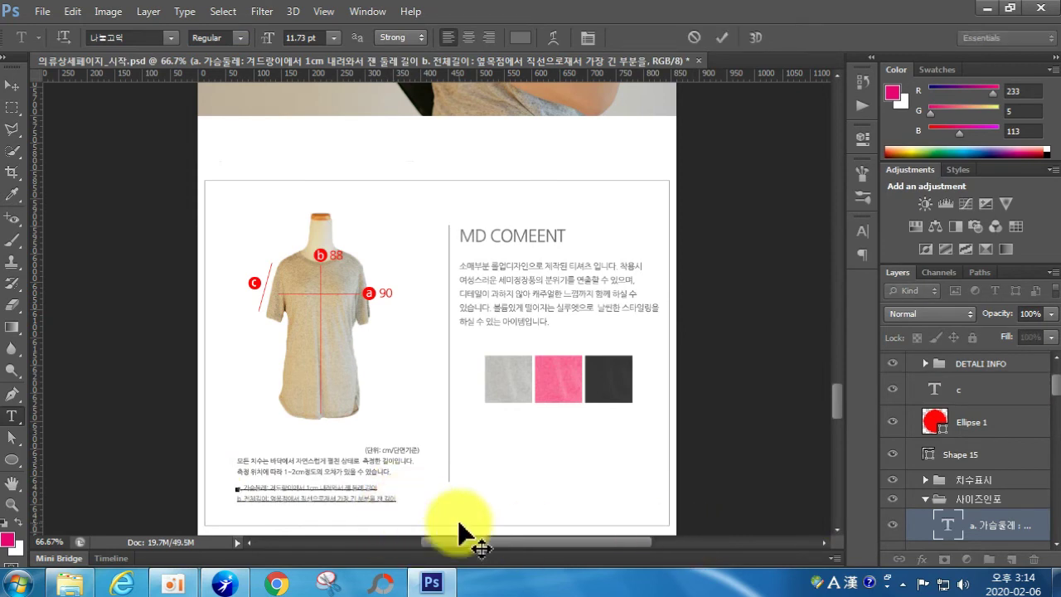
key("Return")
type("c.")
key("Hangul")
type("어깨선에서 소매끝까지 직선으로 재")
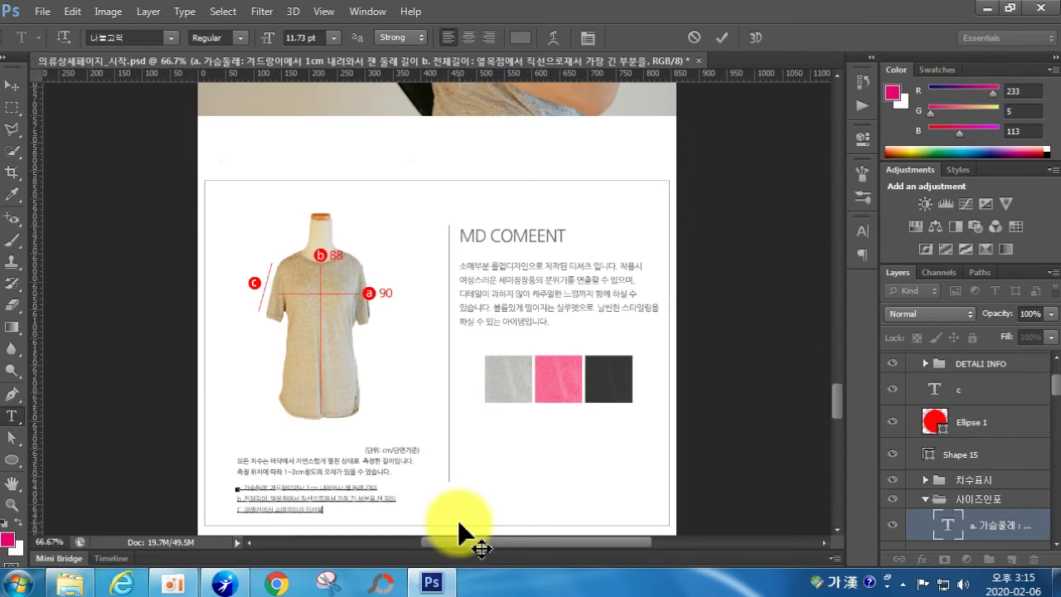
type("ㄴ 길이")
key("ctrl+Return")
Review the measurement notes and the DETAIL INFO, DETAIL CHECK and WASHING TIP sections down to the MODEL SIZE area.
scroll(459, 522, "left", 1)
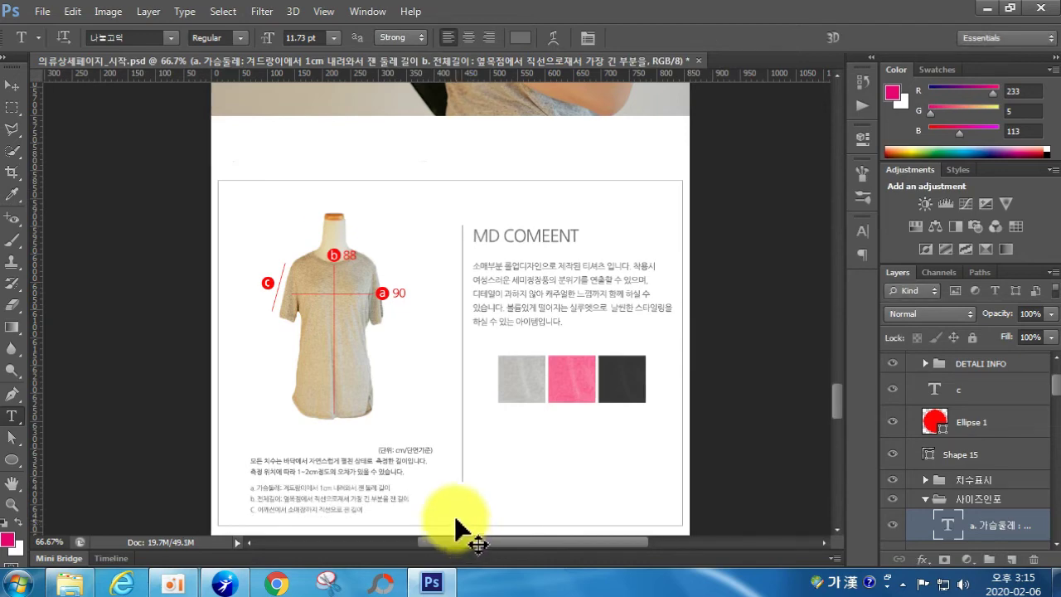
key("ctrl+plus")
scroll(572, 464, "down", 3)
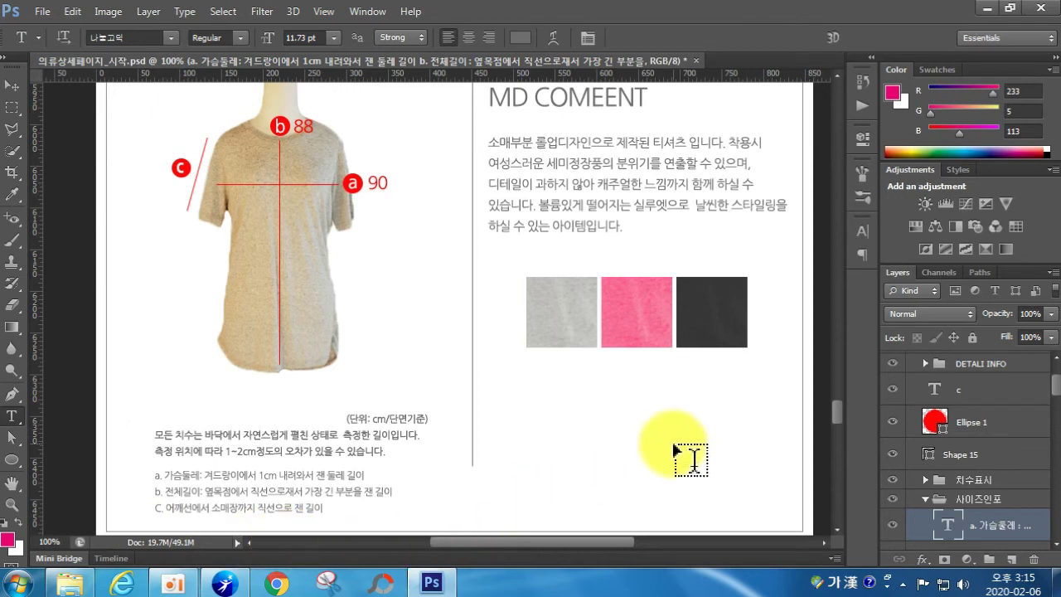
scroll(470, 363, "down", 2)
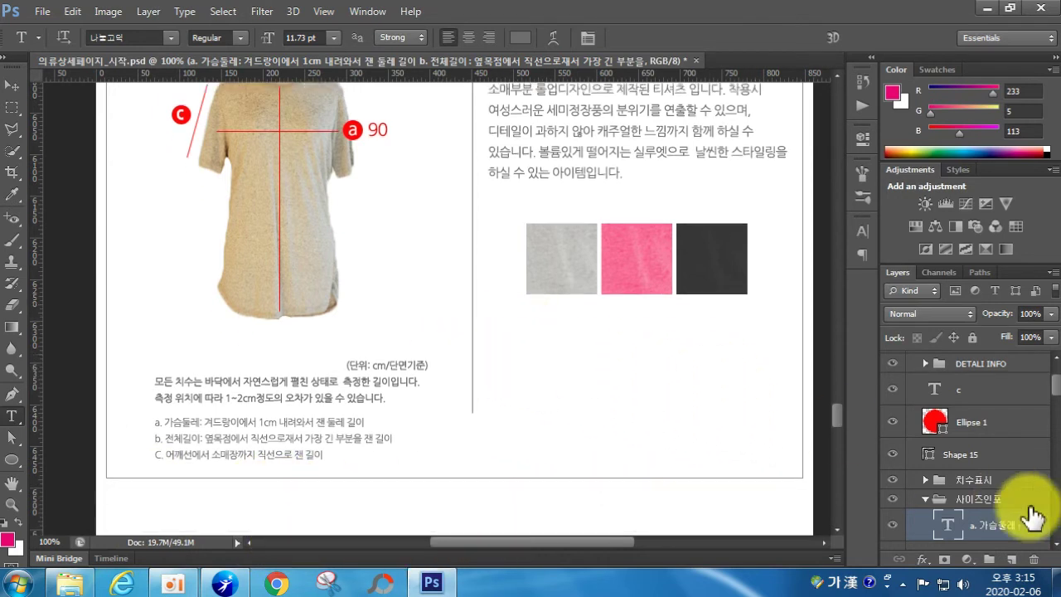
scroll(1046, 368, "up", 3)
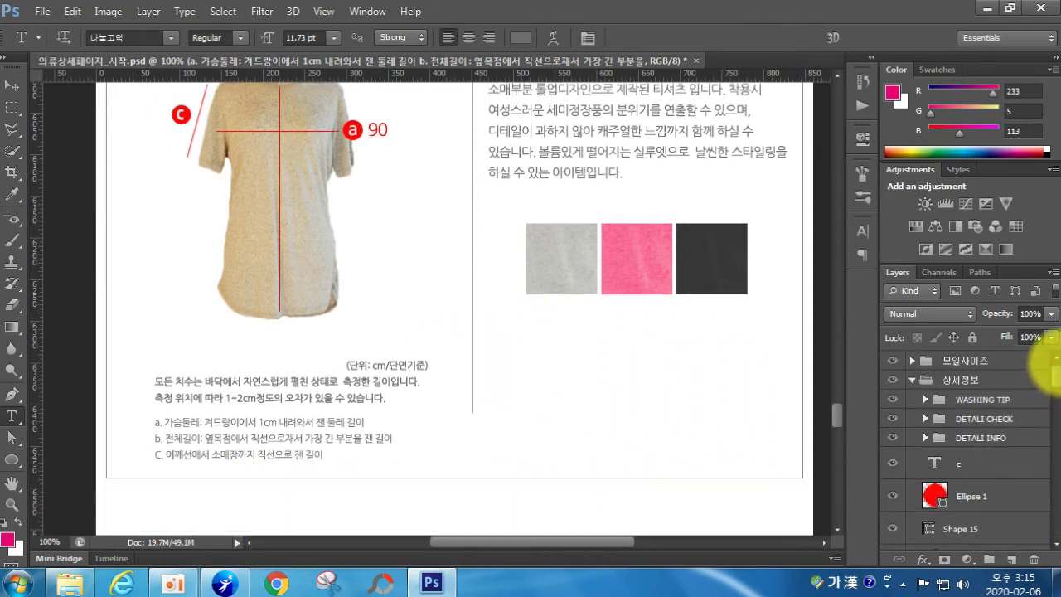
left_click(978, 377)
scroll(516, 428, "down", 2)
scroll(514, 430, "down", 14)
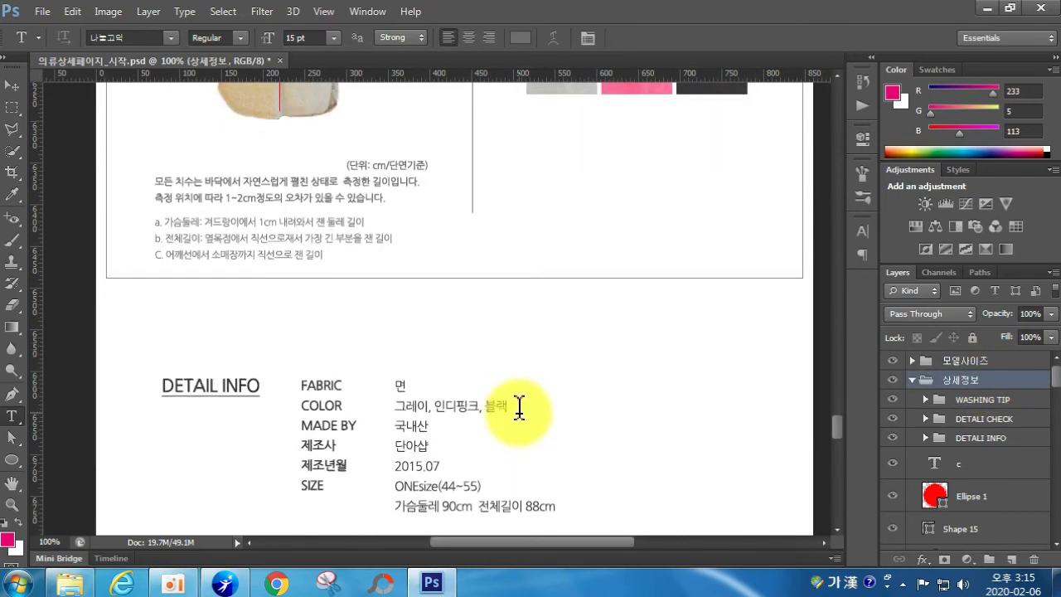
scroll(519, 404, "down", 1)
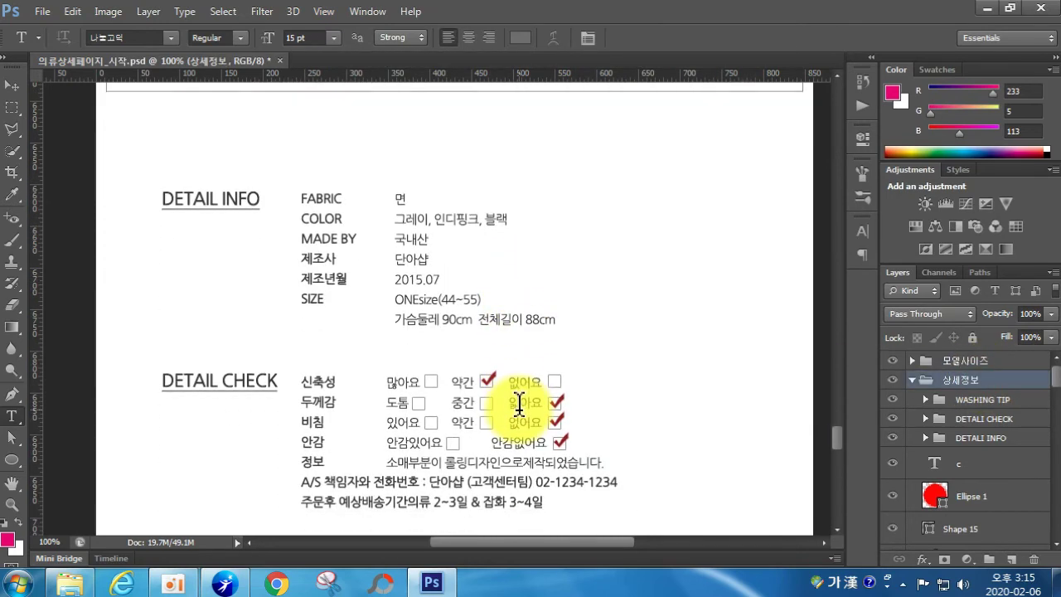
scroll(519, 404, "down", 10)
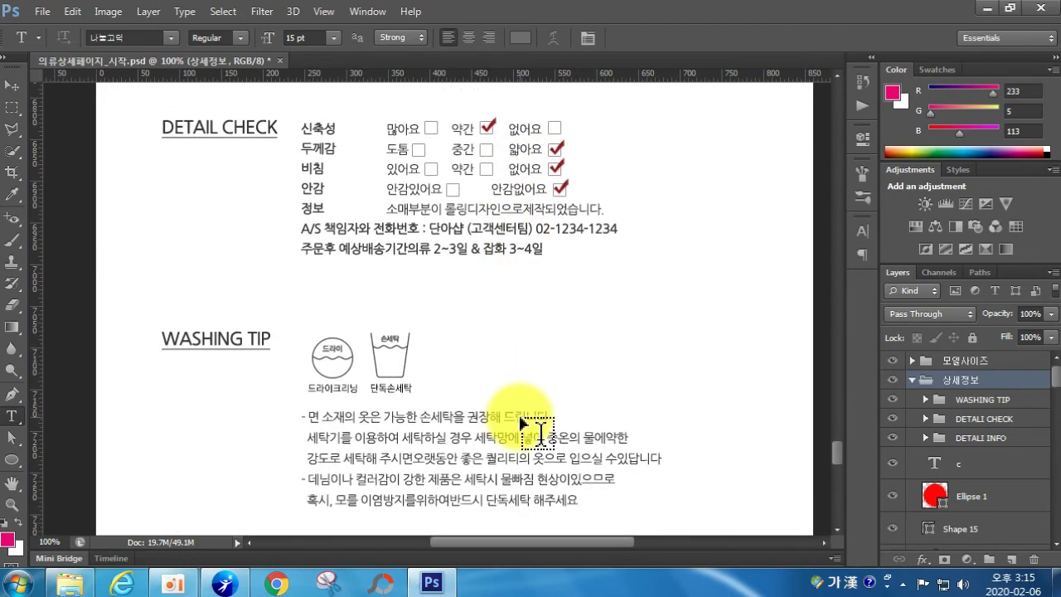
scroll(528, 406, "down", 3)
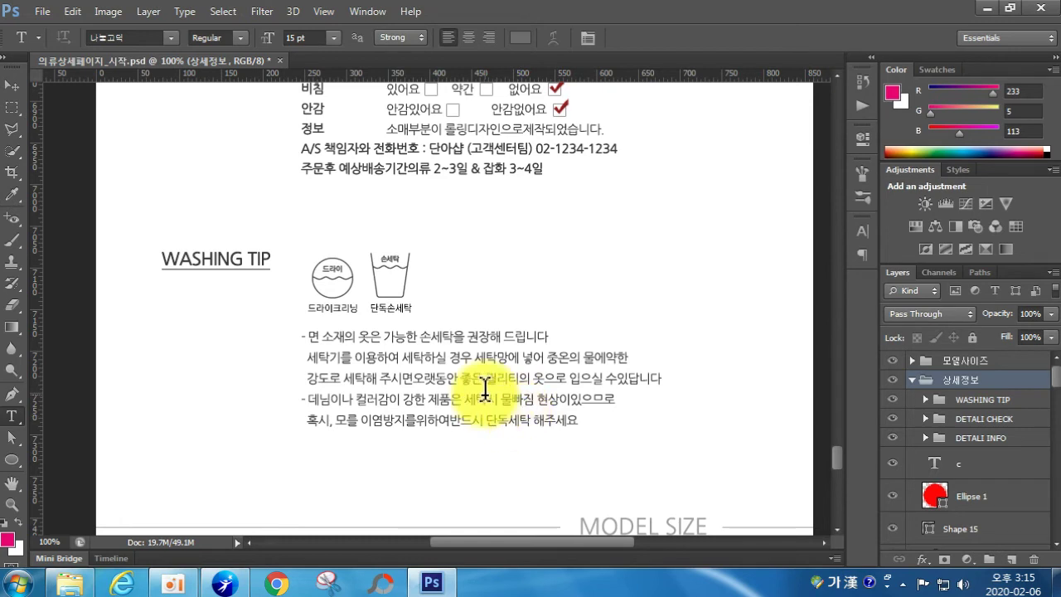
scroll(380, 390, "down", 1)
scroll(380, 389, "down", 10)
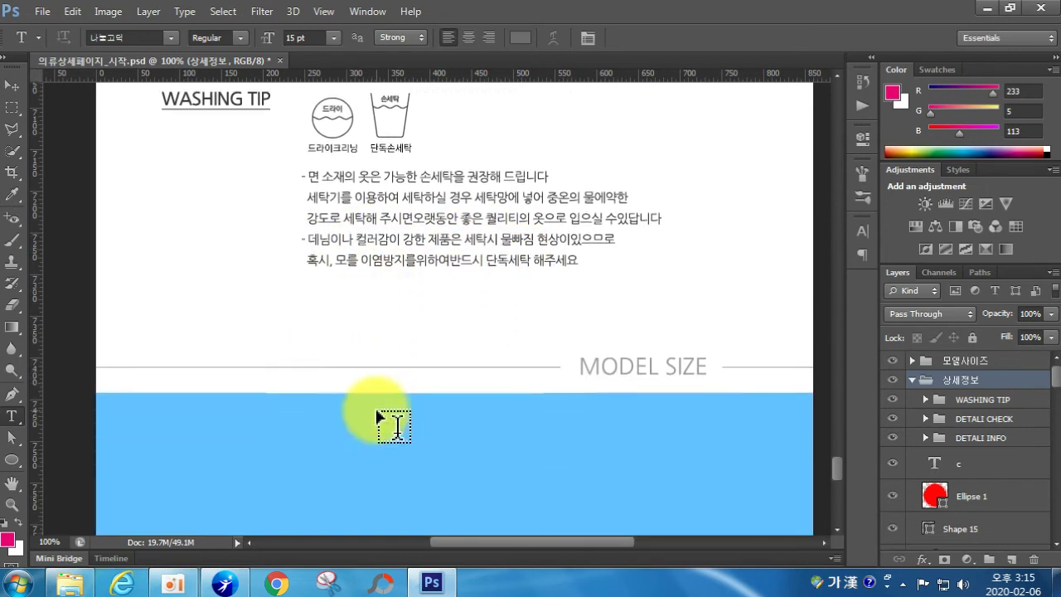
scroll(379, 407, "down", 1)
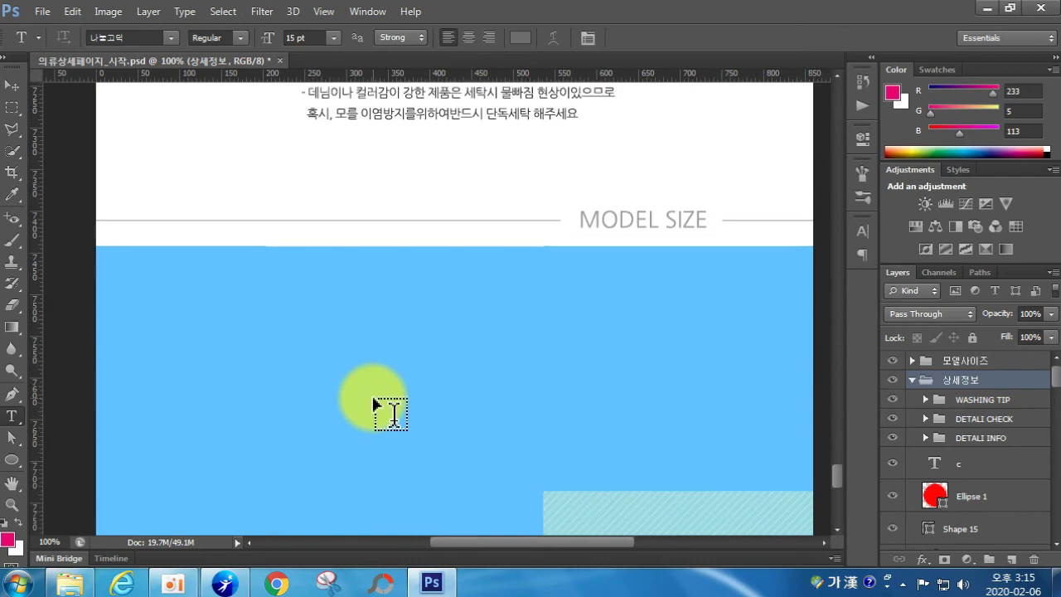
scroll(373, 403, "down", 3)
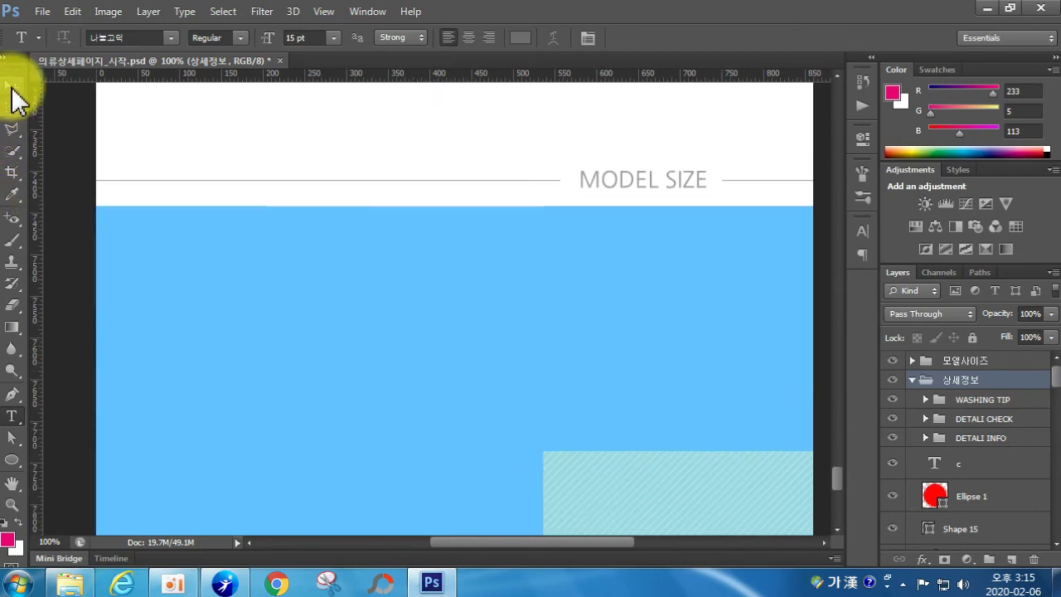
Select the 마스크10 shape in the MODEL SIZE section and place the 이미지2 photo above it.
left_click(12, 87)
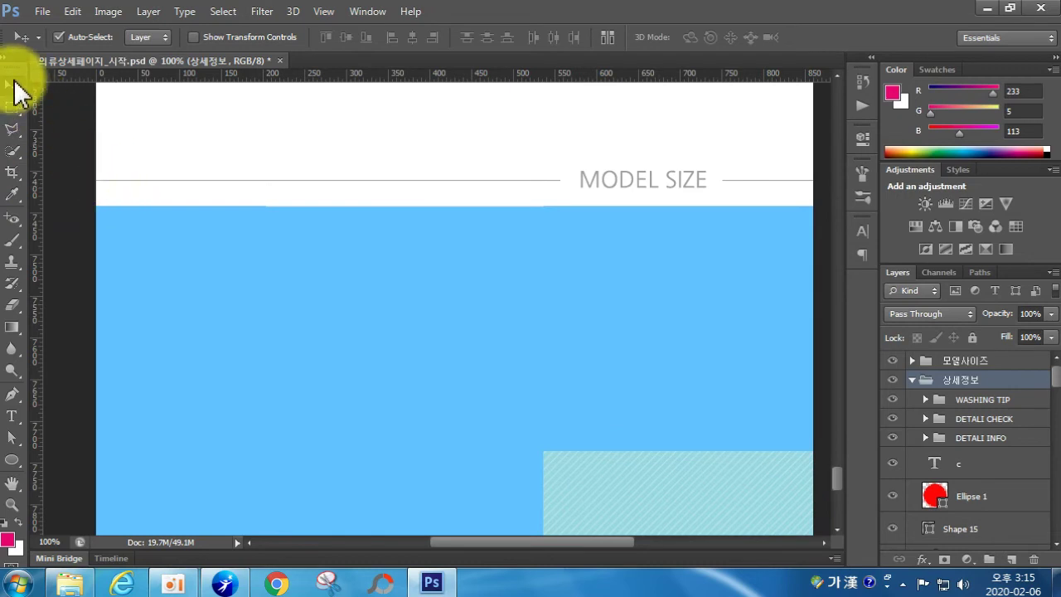
left_click(193, 348)
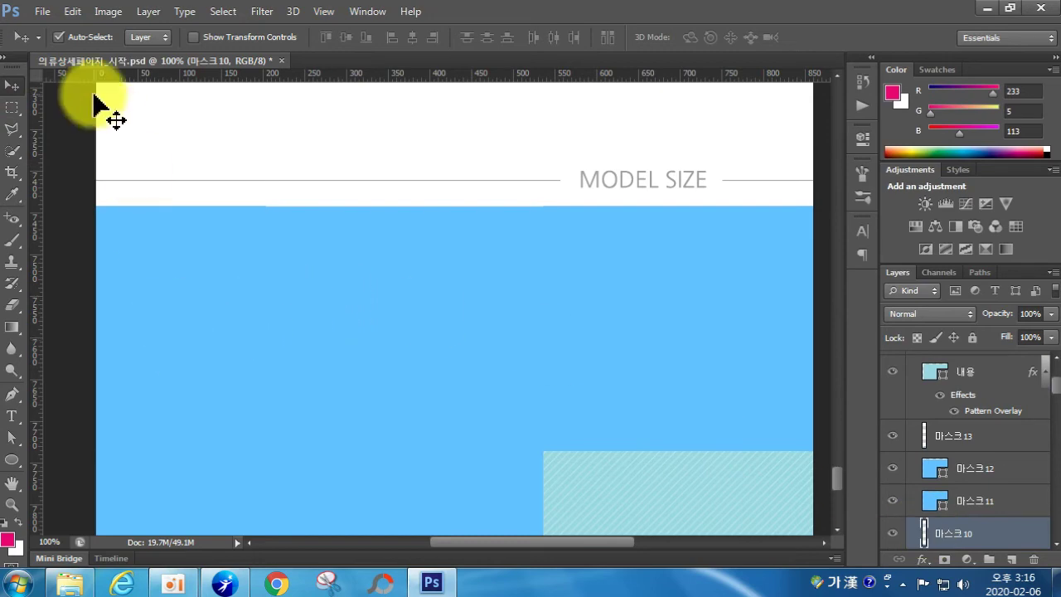
left_click(41, 11)
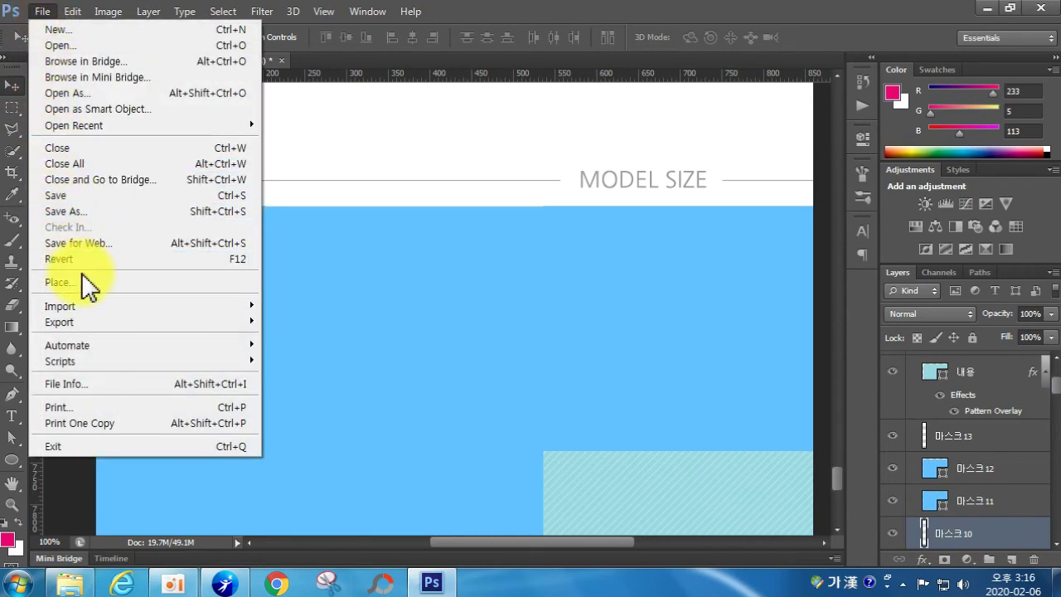
left_click(87, 282)
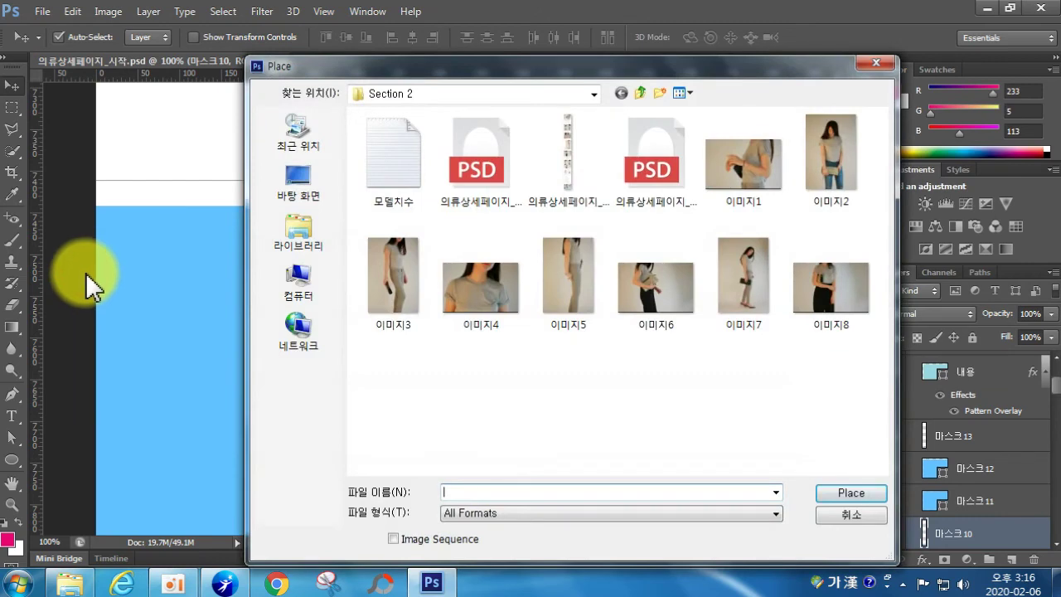
left_click(824, 176)
left_click(836, 491)
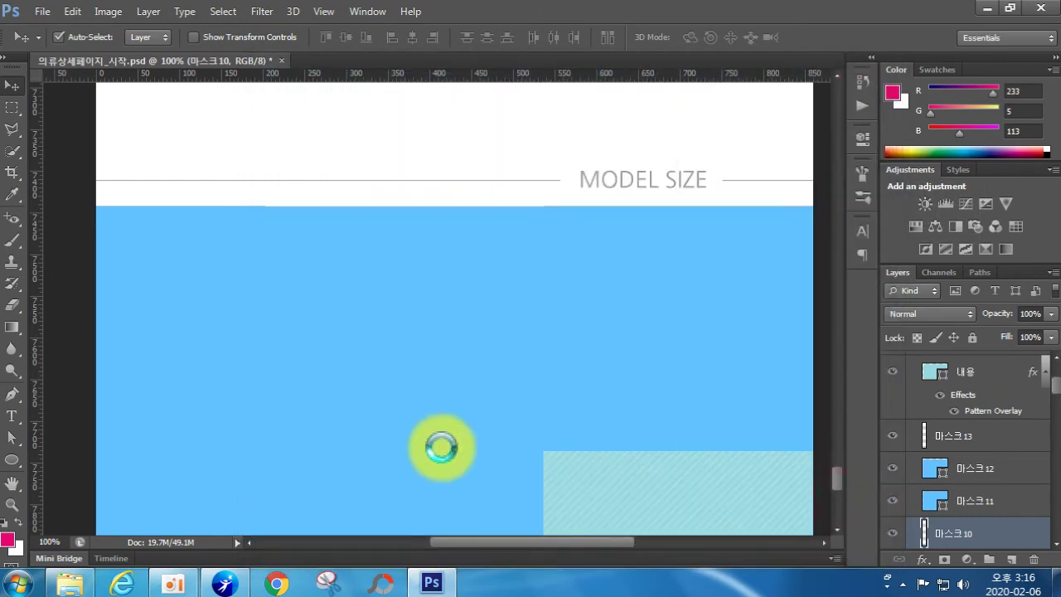
Scale the placed 이미지2 photo to about 12.9%, position it over the 마스크10 shape, commit it and clip it into the shape.
scroll(740, 157, "up", 1)
scroll(740, 157, "up", 8)
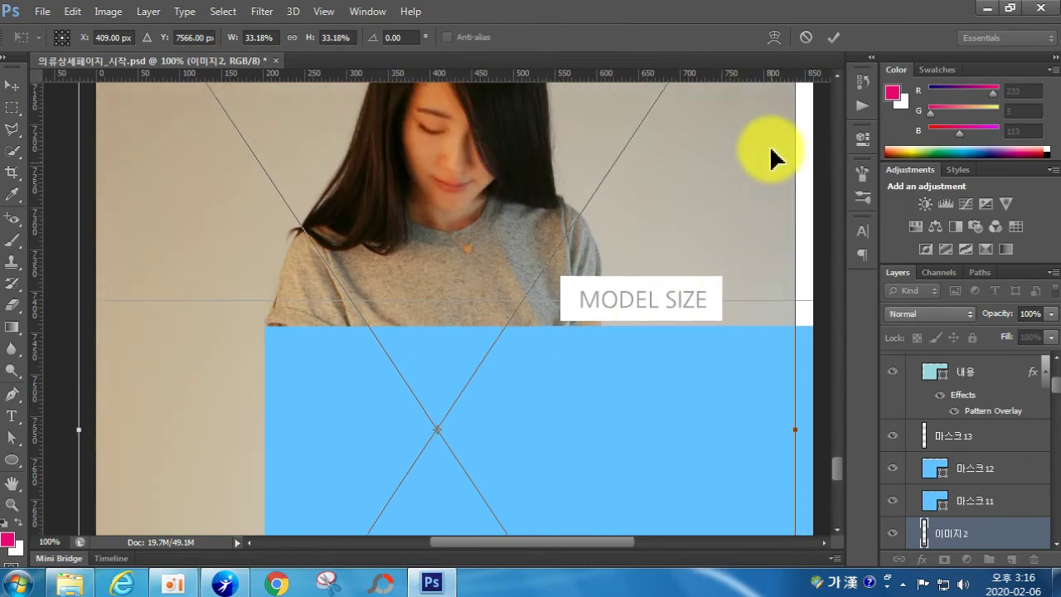
left_click_drag(796, 145, 349, 455)
scroll(349, 455, "down", 3)
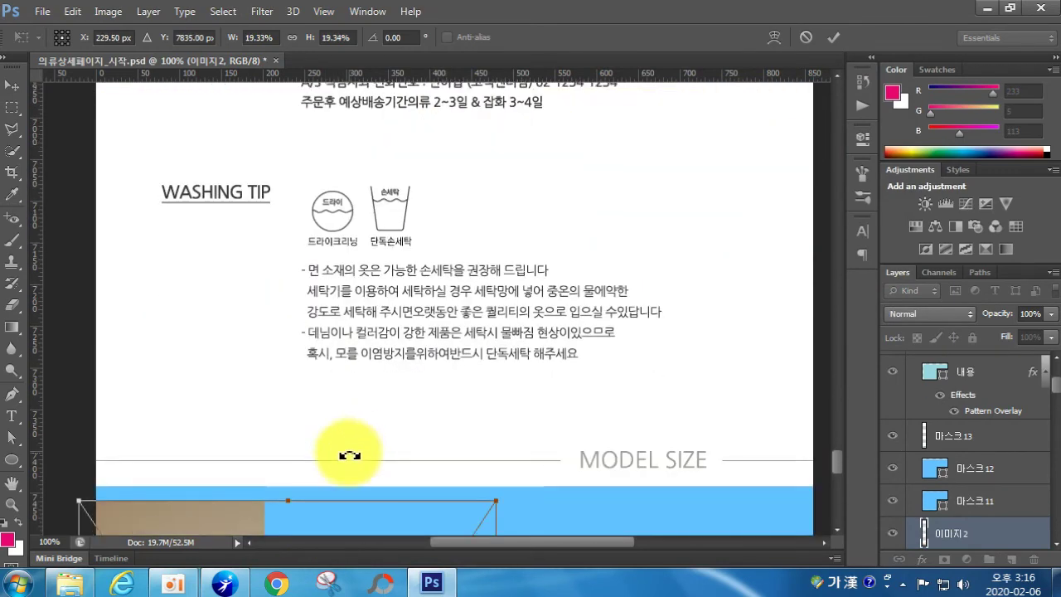
scroll(349, 455, "down", 6)
left_click_drag(496, 299, 350, 464)
left_click_drag(207, 483, 159, 301)
left_click_drag(315, 283, 234, 320)
scroll(273, 367, "down", 5)
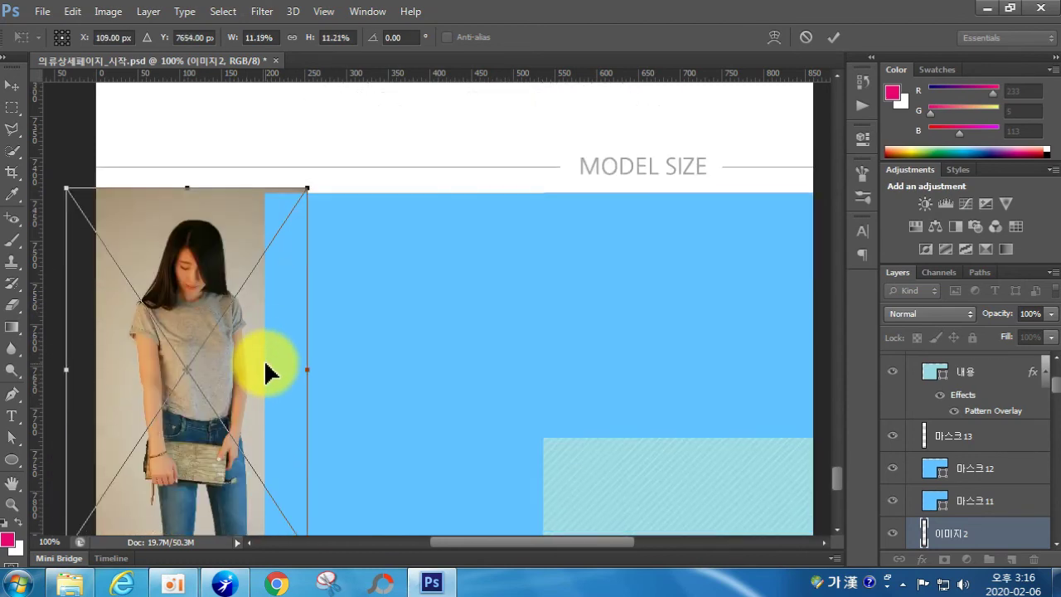
left_click_drag(307, 417, 351, 455)
left_click_drag(197, 402, 173, 409)
scroll(202, 379, "up", 2)
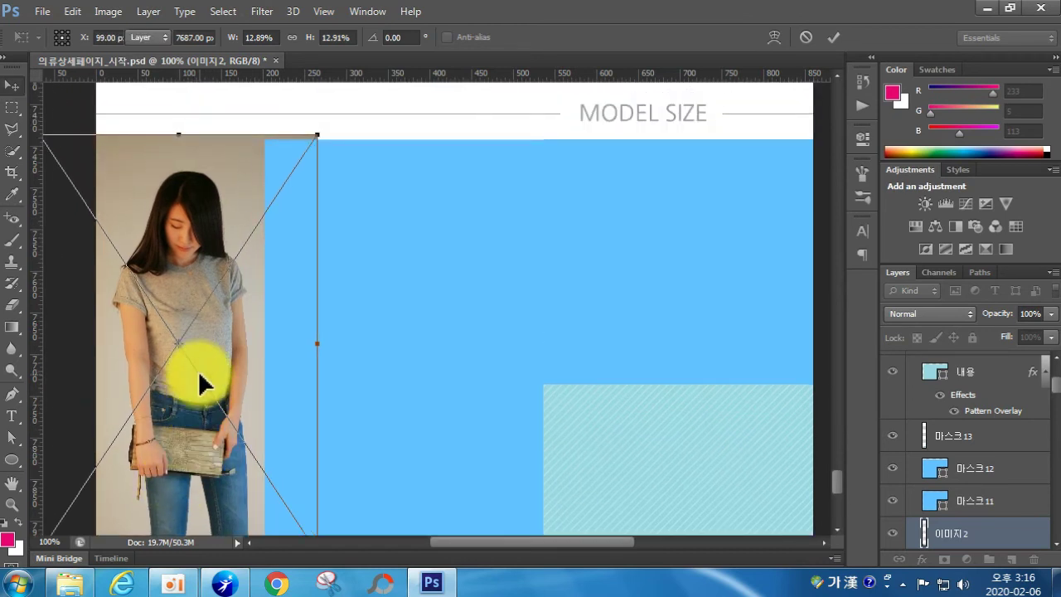
key("Return")
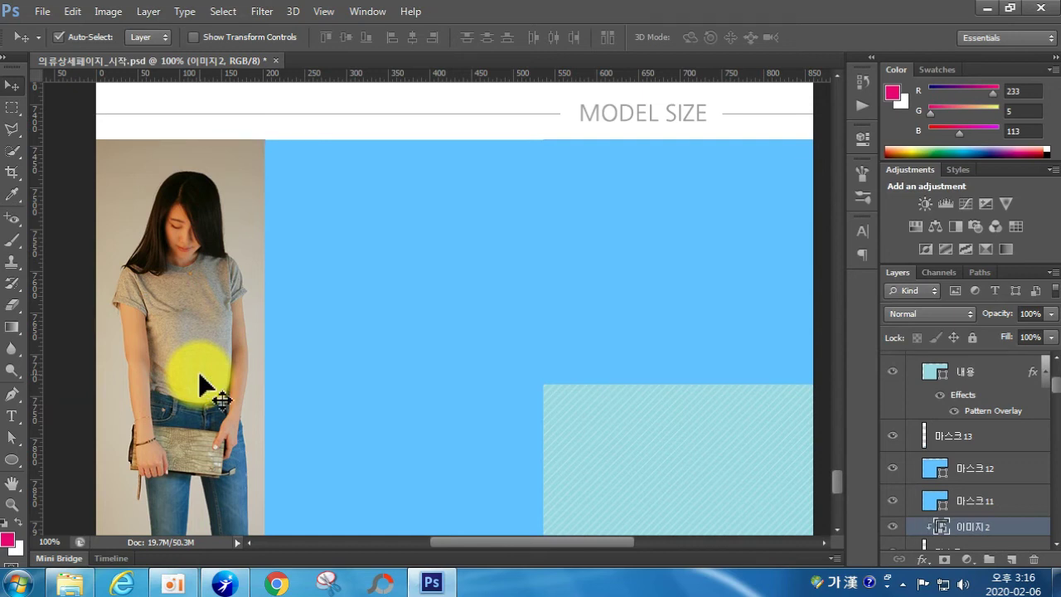
Select the 마스크11 shape in the MODEL SIZE section and place the 이미지4 photo above it.
left_click(380, 262)
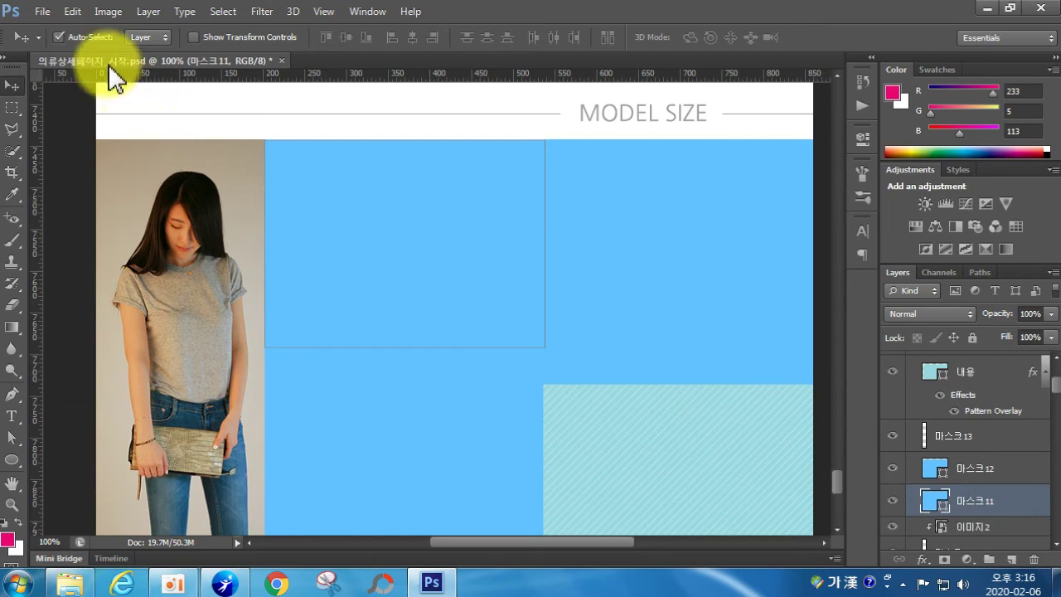
left_click(42, 11)
left_click(87, 281)
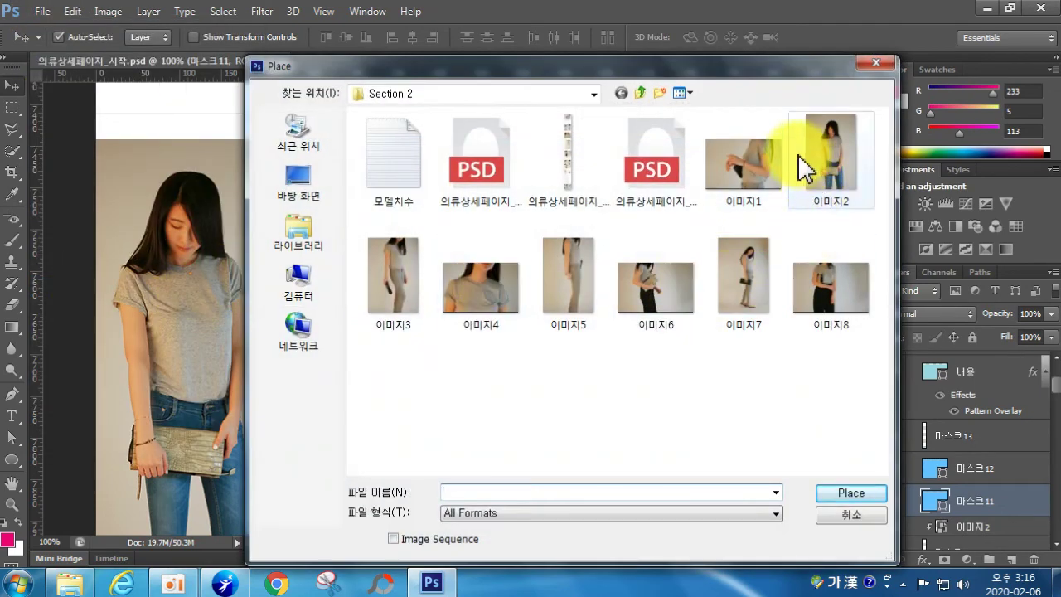
left_click(494, 287)
left_click(837, 492)
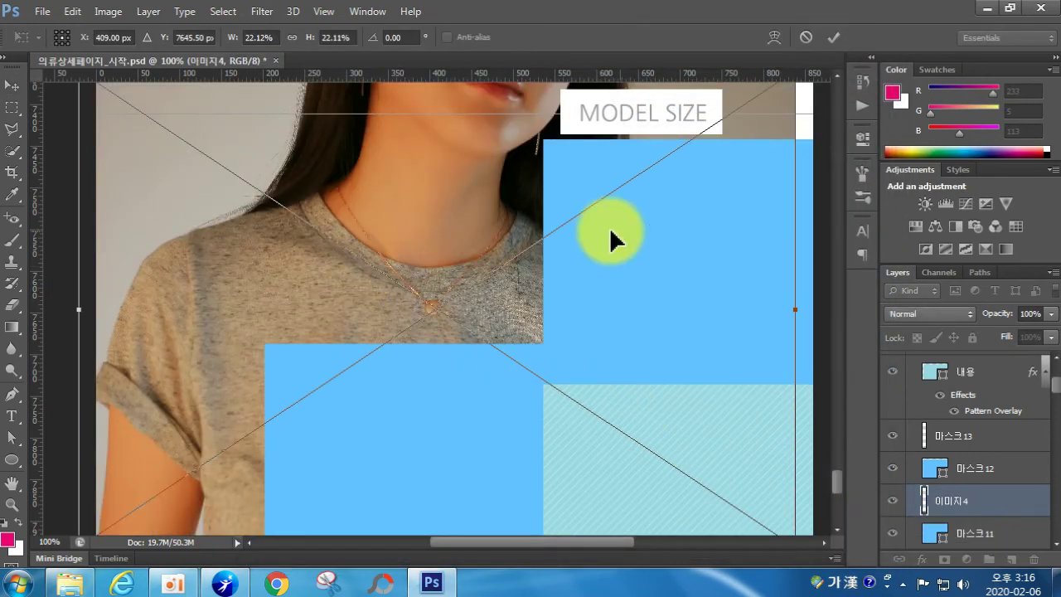
Scale down the placed 이미지4 photo, position it over the 마스크11 shape, commit it and clip it into the shape.
scroll(580, 228, "up", 3)
left_click_drag(801, 162, 492, 367)
left_click_drag(383, 372, 485, 237)
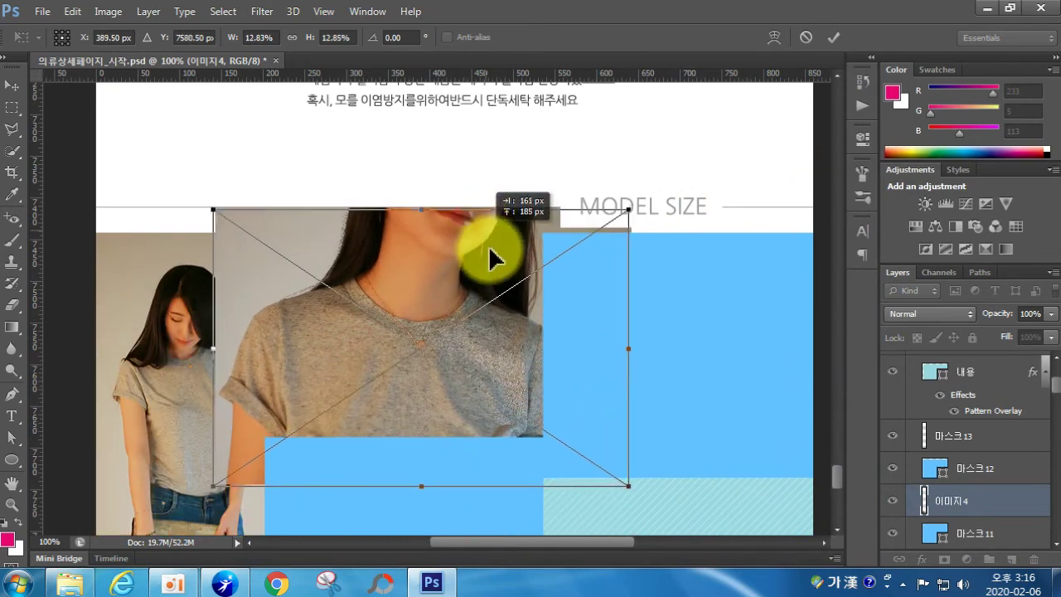
left_click_drag(627, 485, 549, 440)
left_click_drag(435, 328, 443, 348)
key("Return")
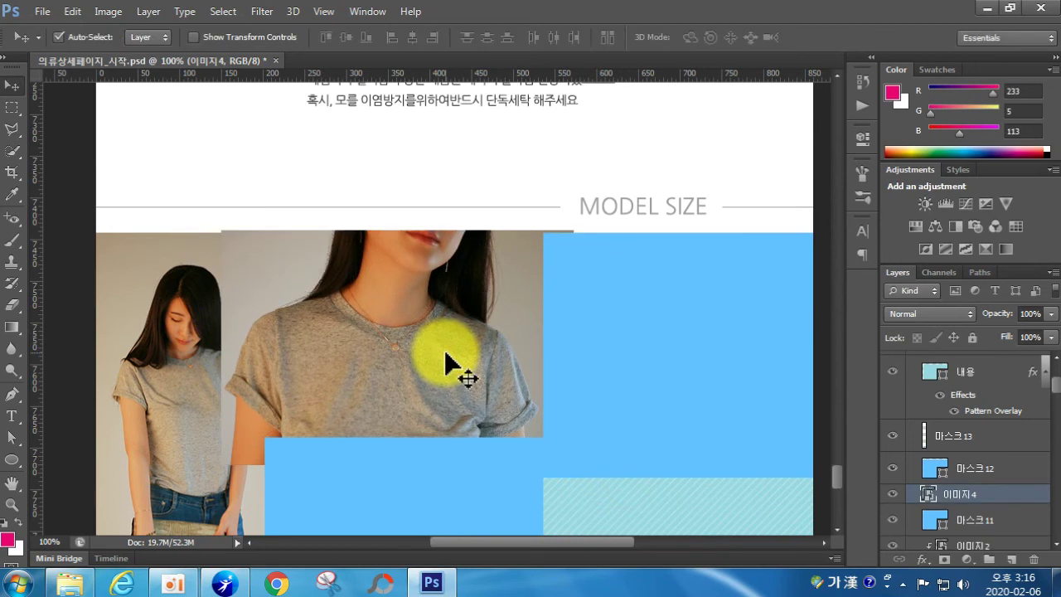
key("ctrl+alt+g")
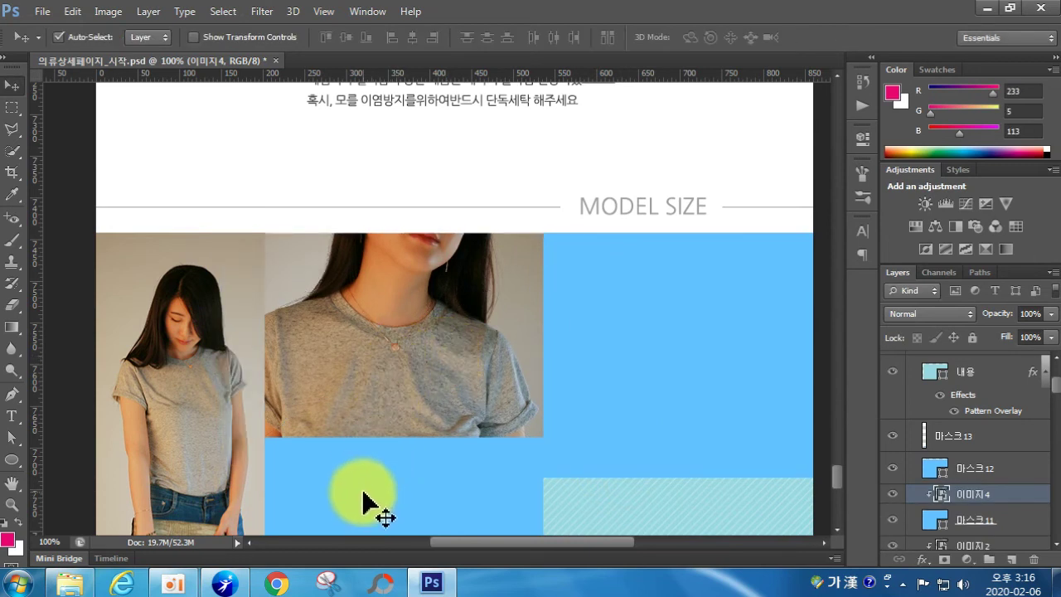
Delete the 이미지4 photo clipped into the 마스크11 shape.
scroll(450, 373, "down", 3)
scroll(397, 328, "down", 2)
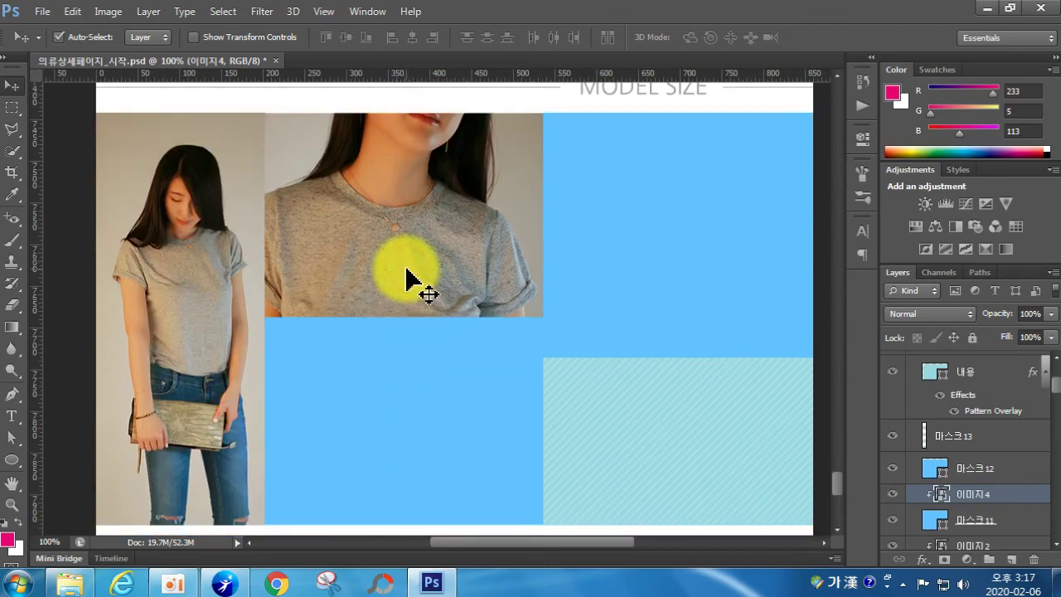
key("Delete")
Place the 이미지2 photo above the 마스크11 shape.
left_click(42, 10)
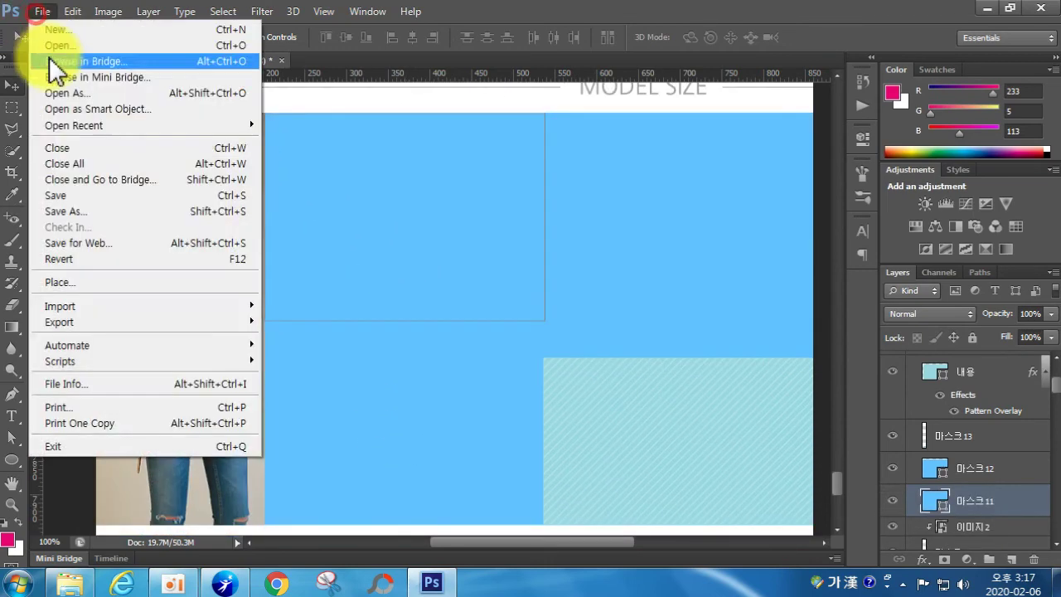
left_click(91, 282)
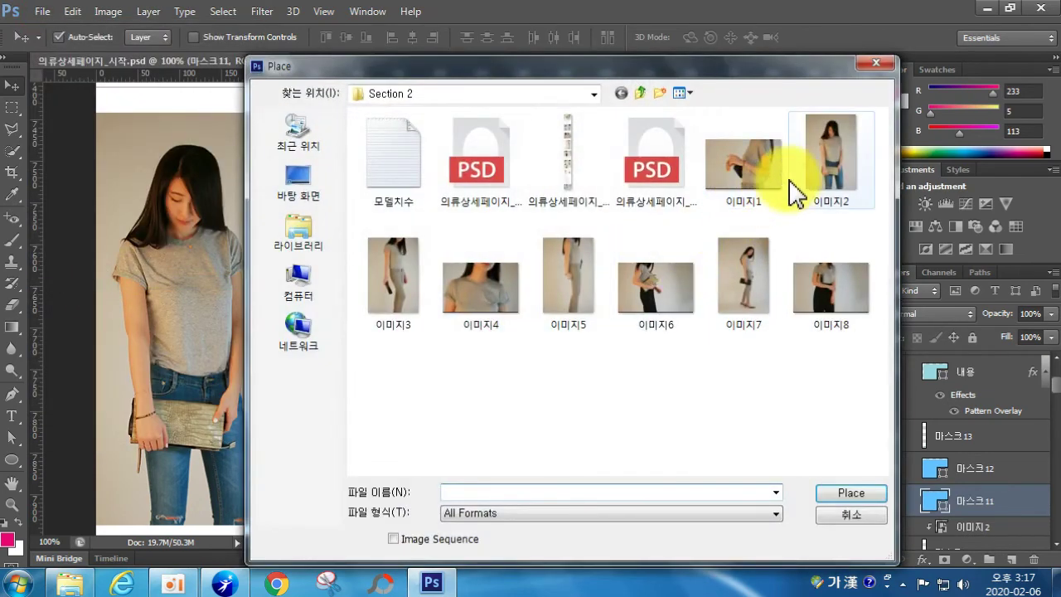
left_click(843, 496)
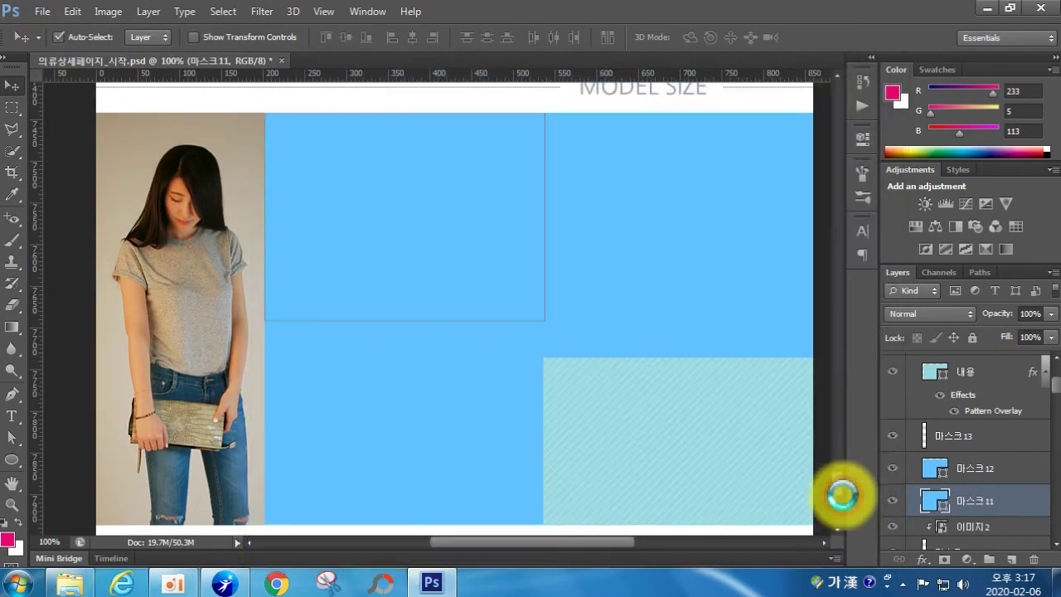
Scale the placed 이미지2 photo to about 20.3%, position it over the 마스크11 shape and commit the placement.
scroll(568, 212, "up", 10)
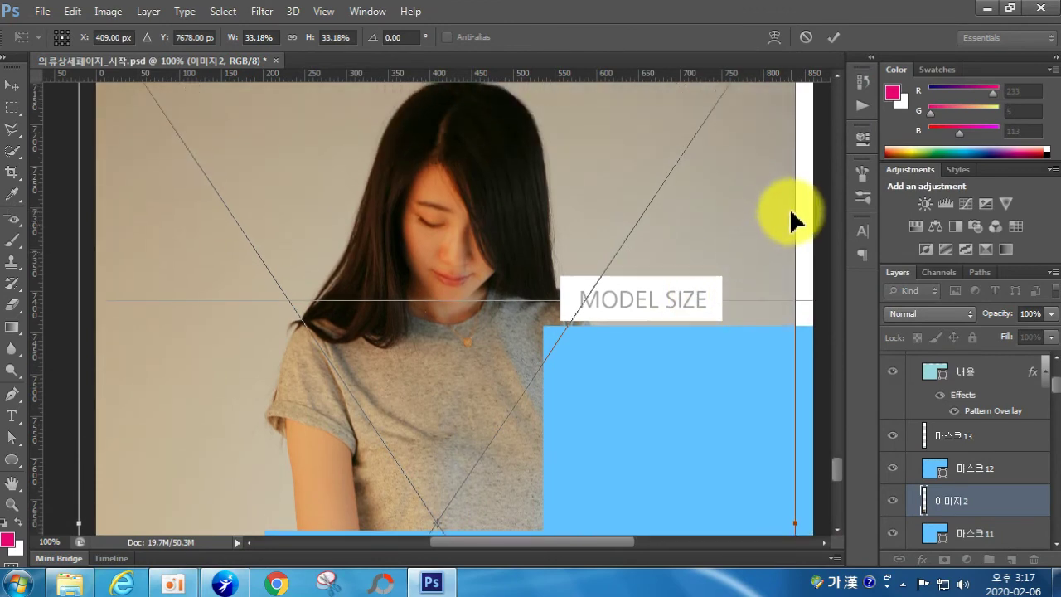
left_click_drag(791, 139, 490, 308)
scroll(500, 452, "down", 2)
scroll(483, 439, "down", 2)
left_click_drag(668, 190, 621, 237)
mouse_move(492, 287)
left_mouse_down()
mouse_move(487, 279)
mouse_move(488, 288)
left_mouse_up()
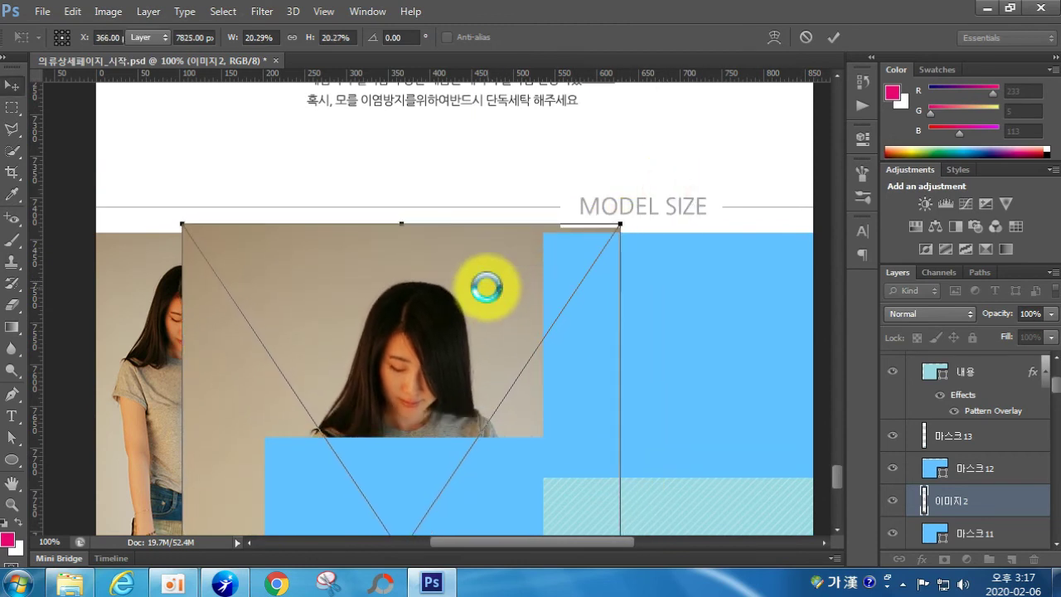
key("Return")
Rescale the new 이미지2 photo to about 17.2%, centre the model's head and shoulders over 마스크11 and clip it into the shape.
key("ctrl+t")
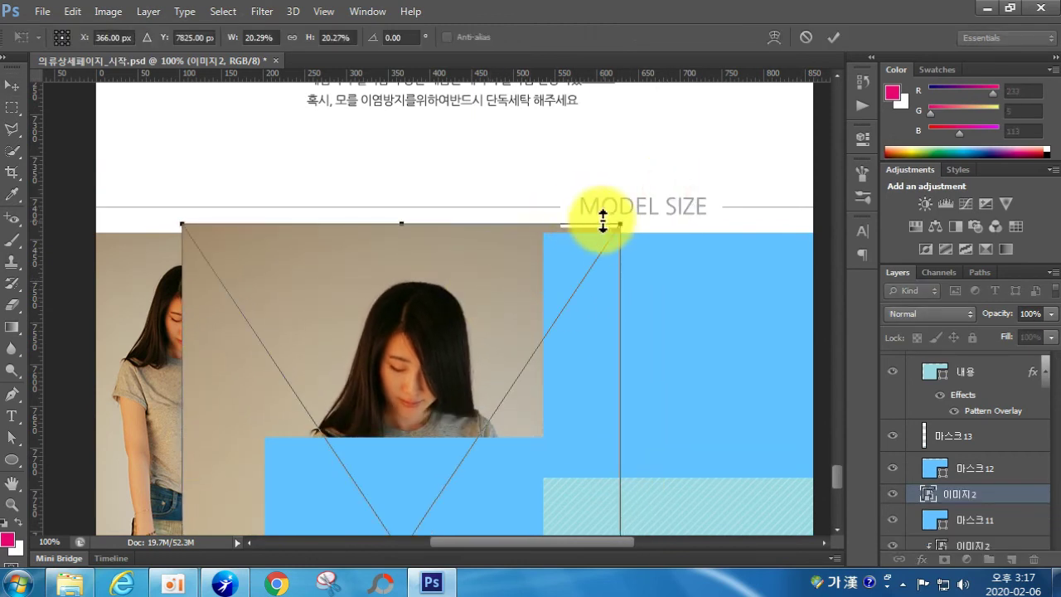
left_click_drag(620, 222, 547, 279)
left_click_drag(436, 287, 461, 223)
key("Return")
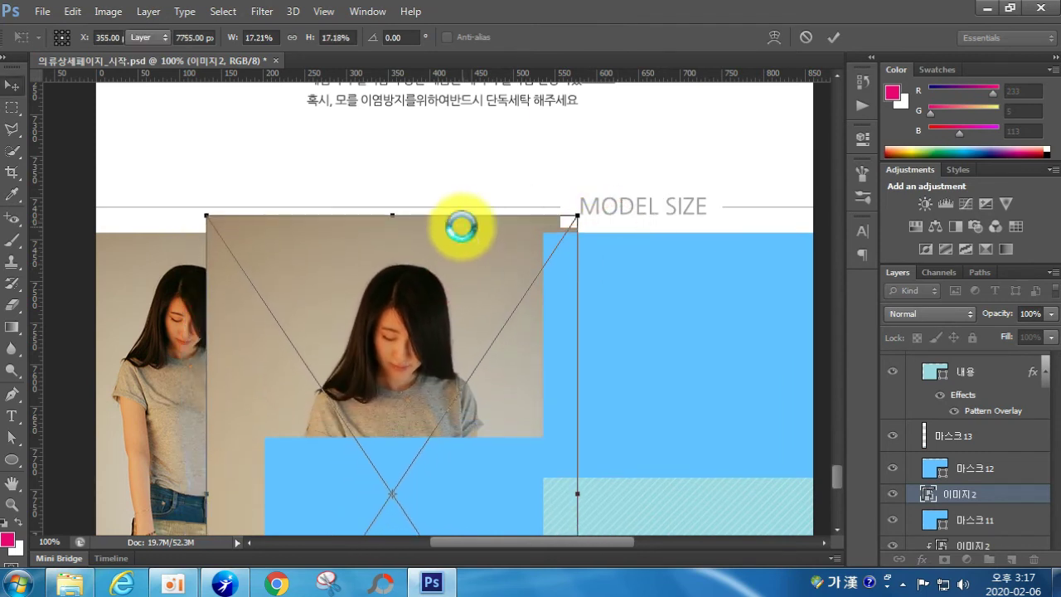
key("ctrl+alt+g")
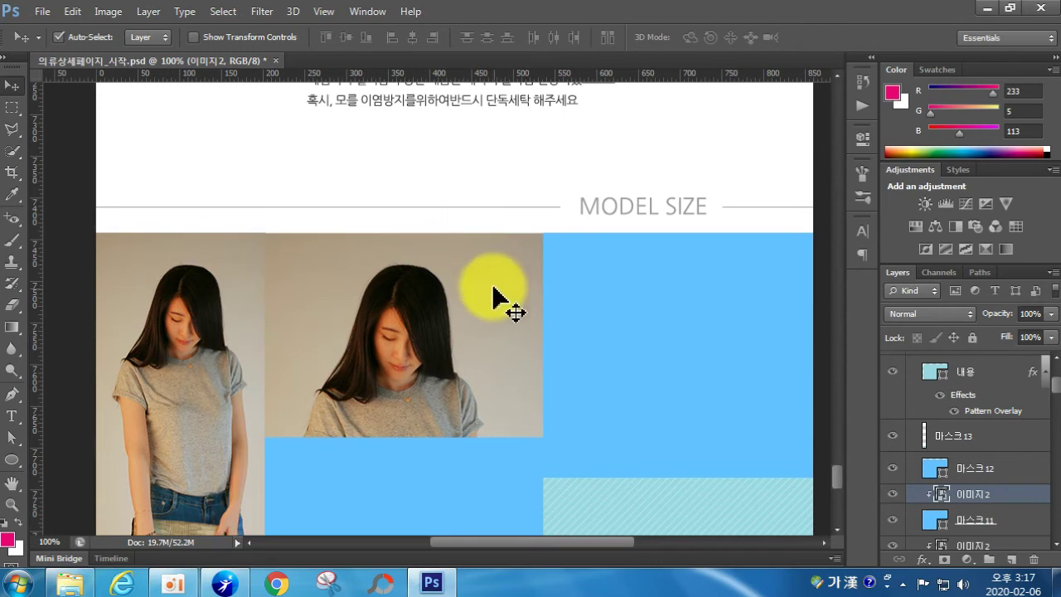
Select the 마스크12 shape below the clipped head-and-shoulders photo and place the 이미지4 photo above it.
scroll(497, 285, "down", 1)
scroll(434, 315, "down", 4)
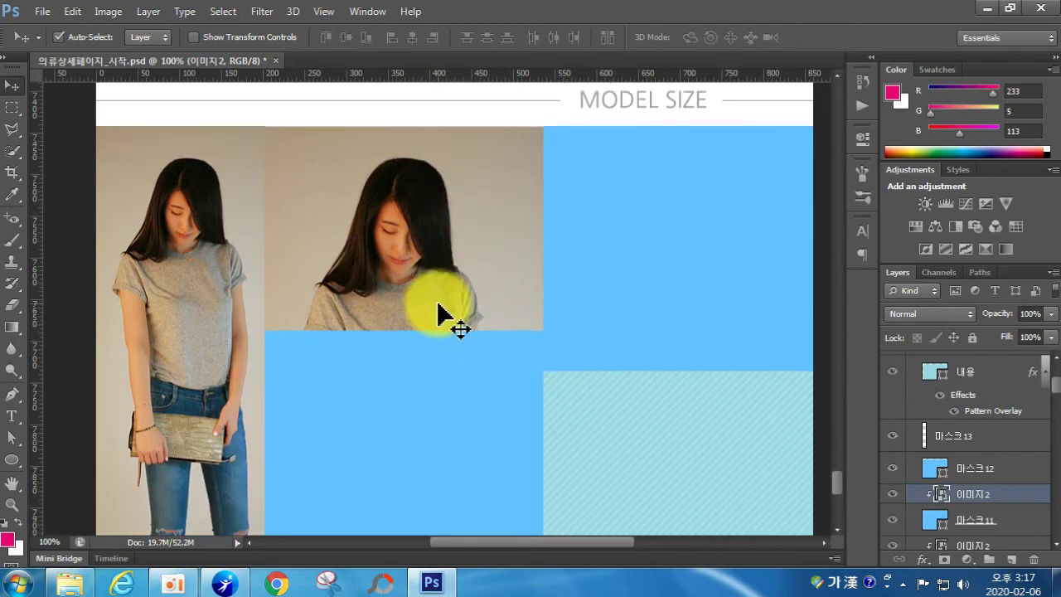
left_click(402, 425)
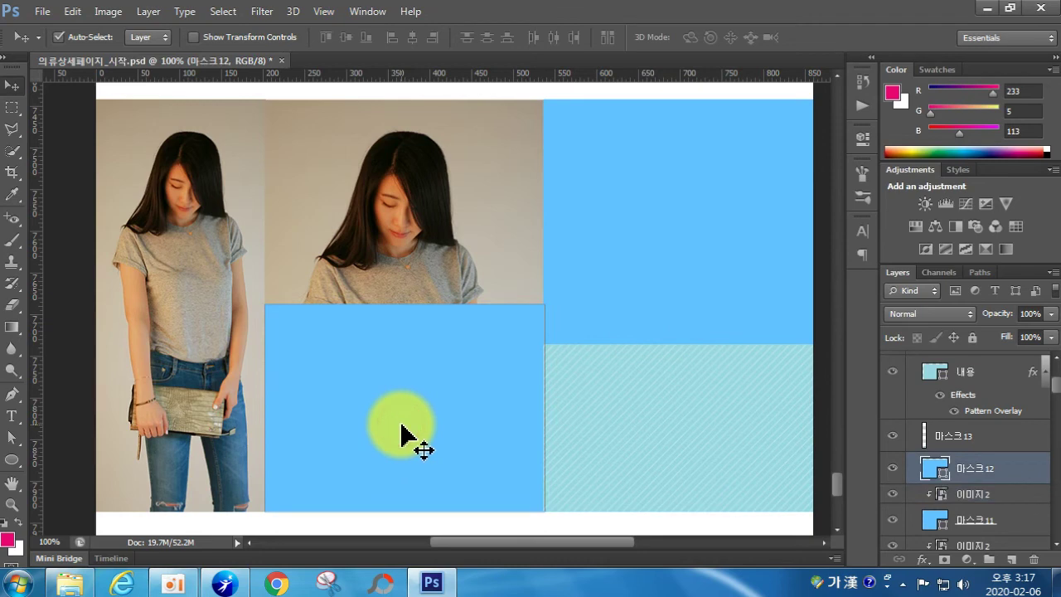
left_click(42, 12)
left_click(69, 282)
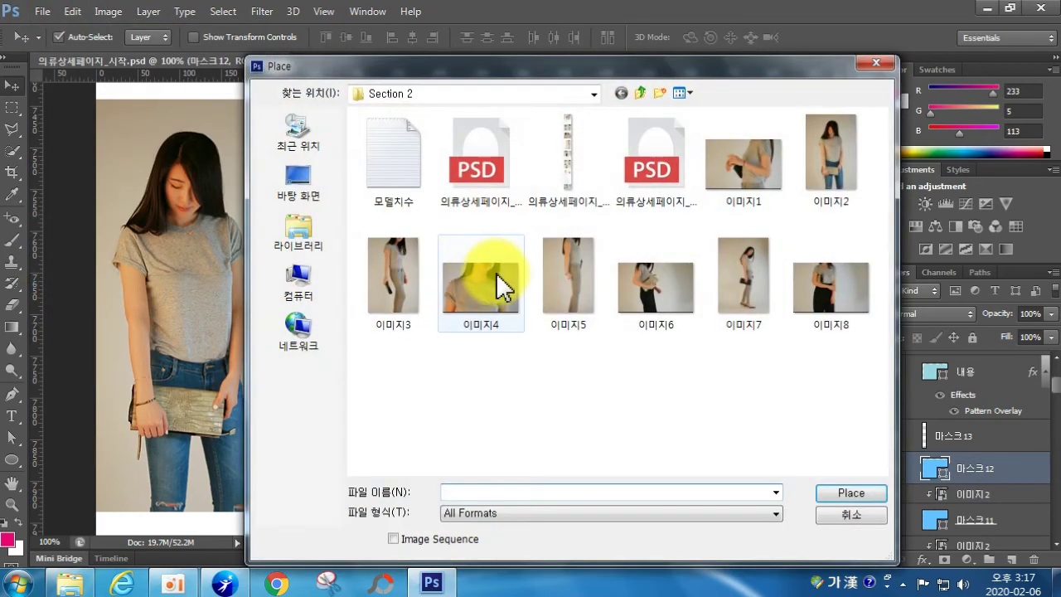
left_click(503, 286)
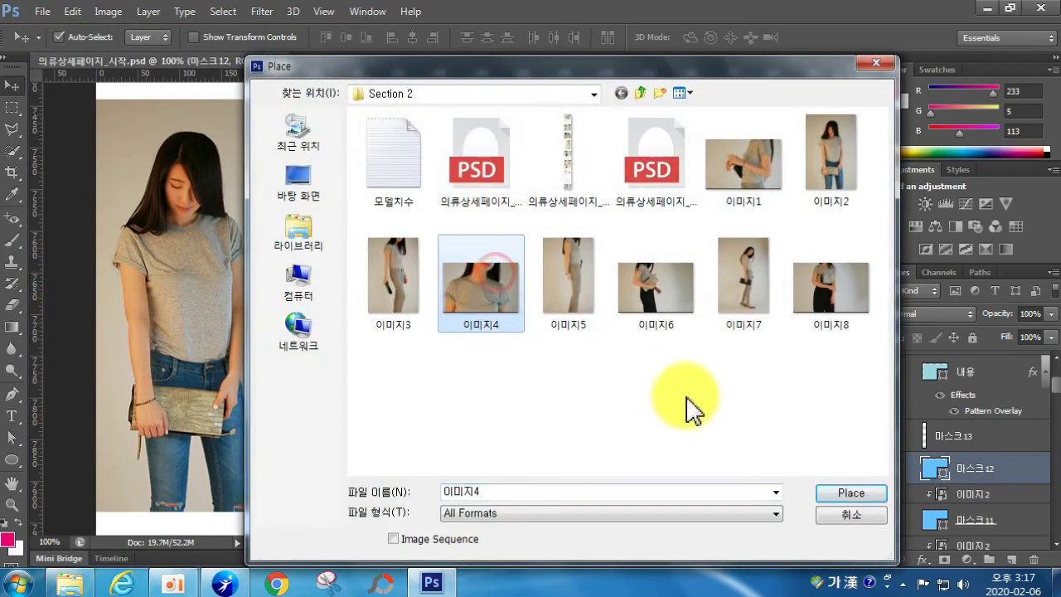
left_click(864, 496)
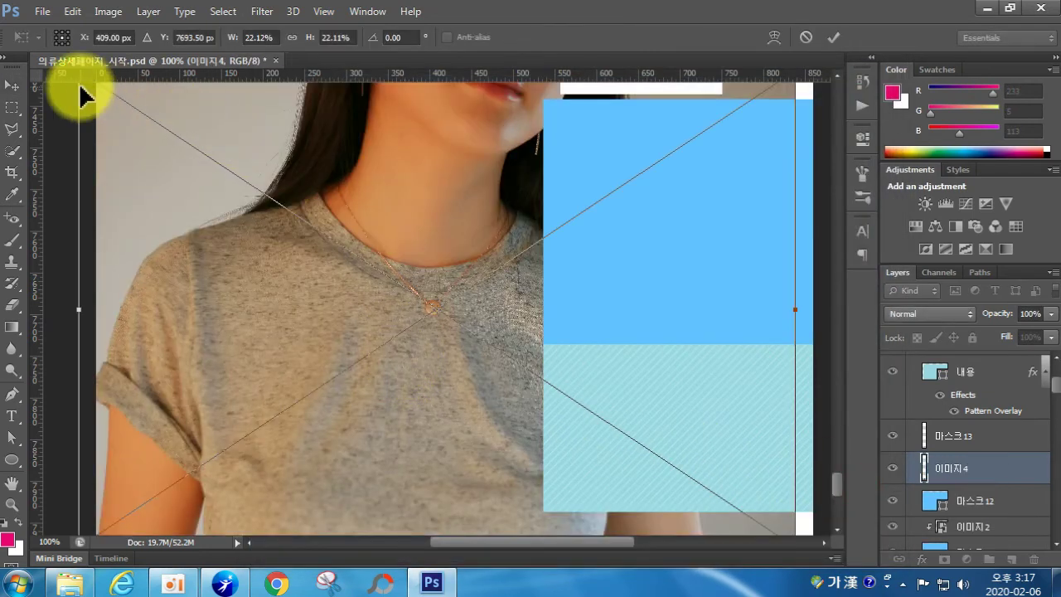
Scale down the placed 이미지4 photo, position it over the 마스크12 shape, commit it and clip it into the shape.
scroll(671, 208, "up", 2)
left_click_drag(787, 134, 450, 358)
left_click_drag(319, 406, 469, 403)
key("Return")
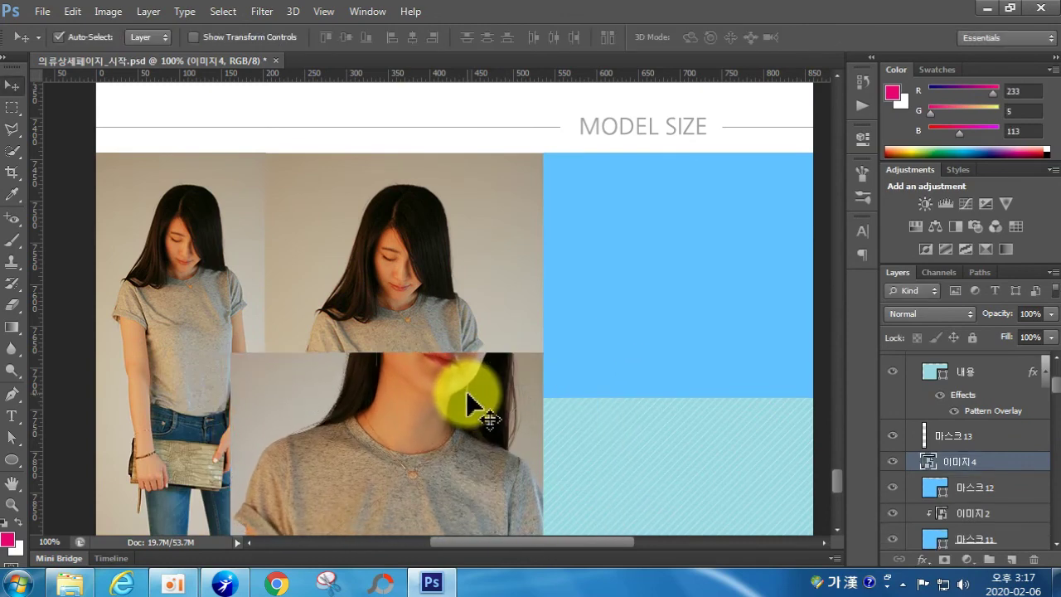
key("ctrl+alt+g")
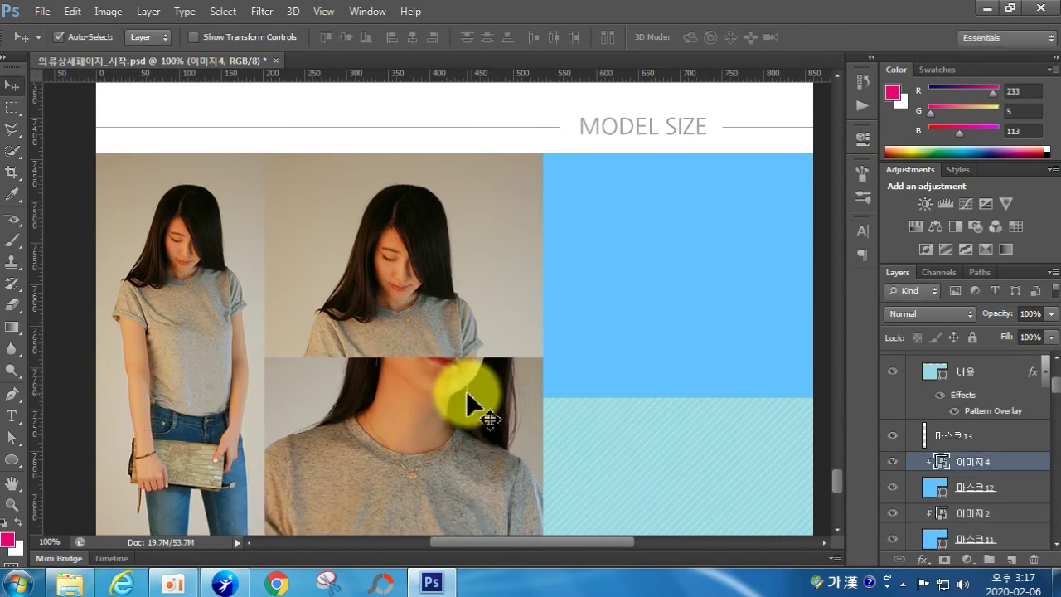
Select the 마스크13 shape in the MODEL SIZE section and place the 이미지1 photo above it.
key("alt+bracketright")
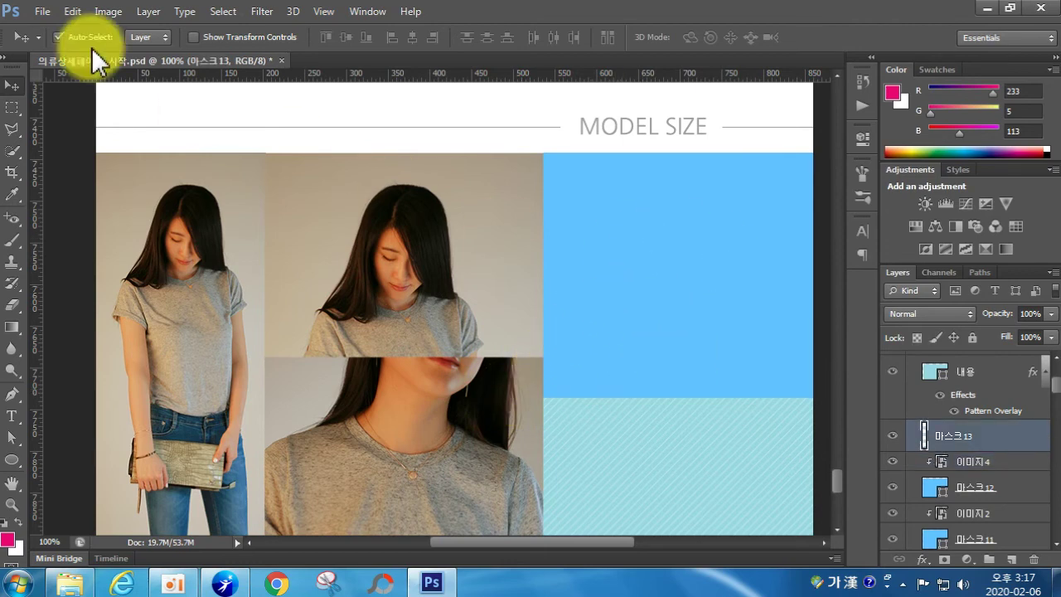
left_click(41, 12)
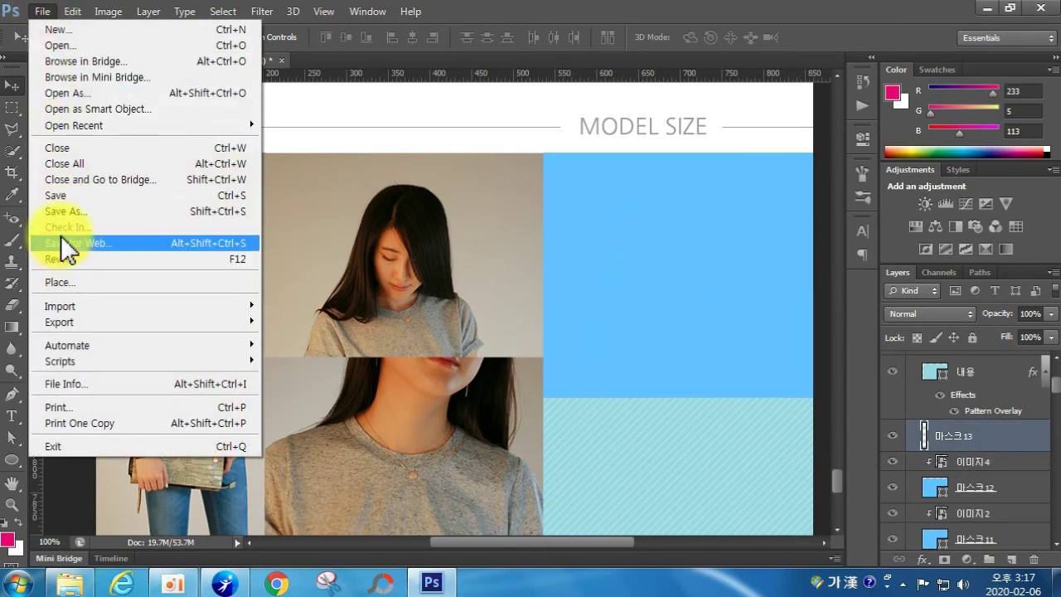
left_click(72, 282)
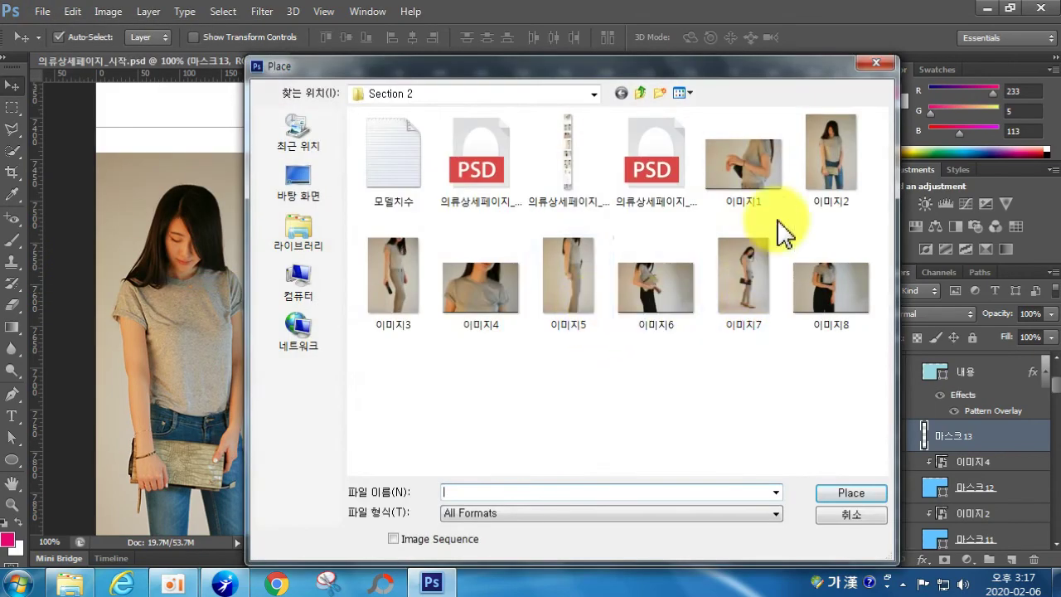
left_click(712, 181)
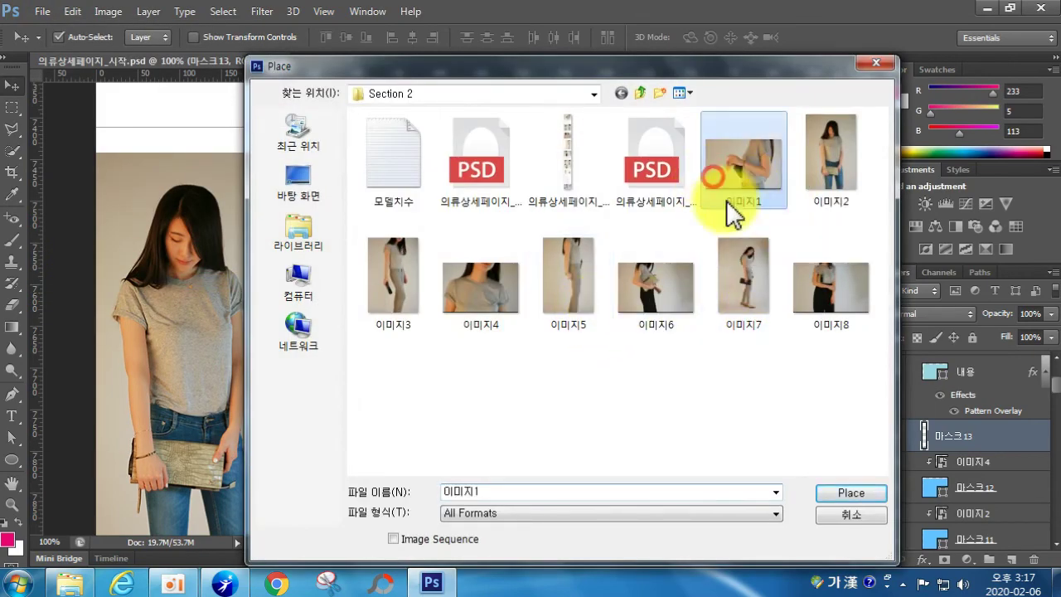
left_click(862, 495)
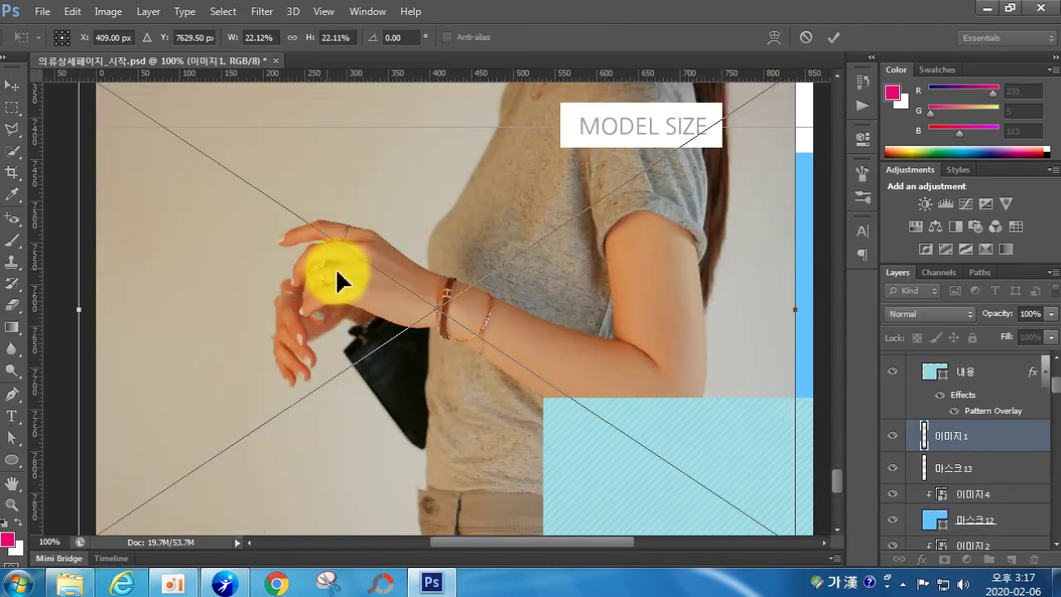
Scale down the placed 이미지1 photo so it covers the 마스크13 shape, commit it and clip it into the shape.
scroll(299, 264, "up", 1)
left_click_drag(68, 106, 466, 407)
left_click_drag(636, 409, 678, 237)
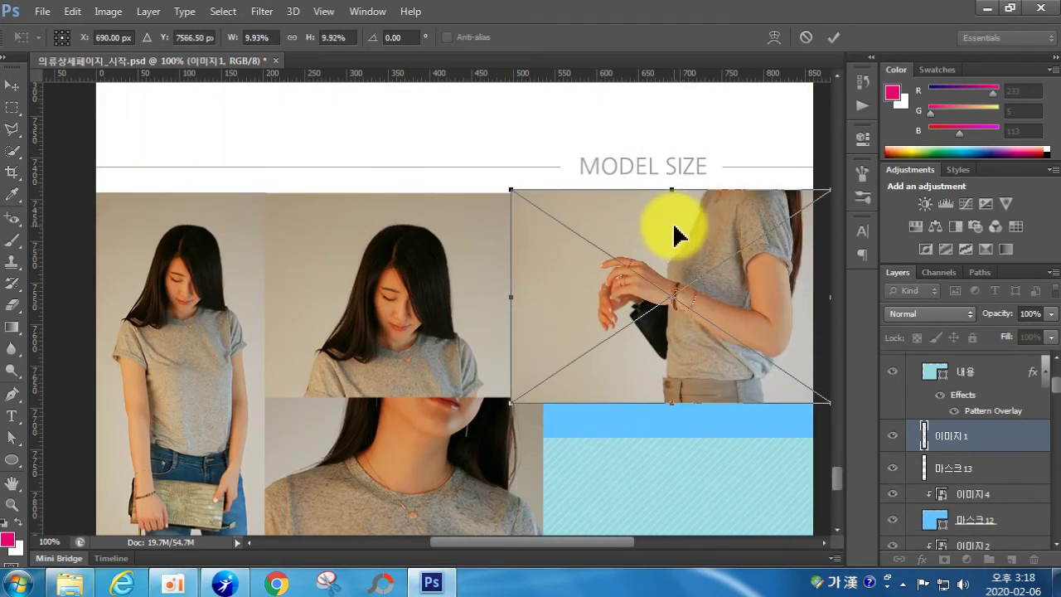
left_click_drag(510, 402, 459, 440)
left_click_drag(526, 386, 547, 400)
key("Return")
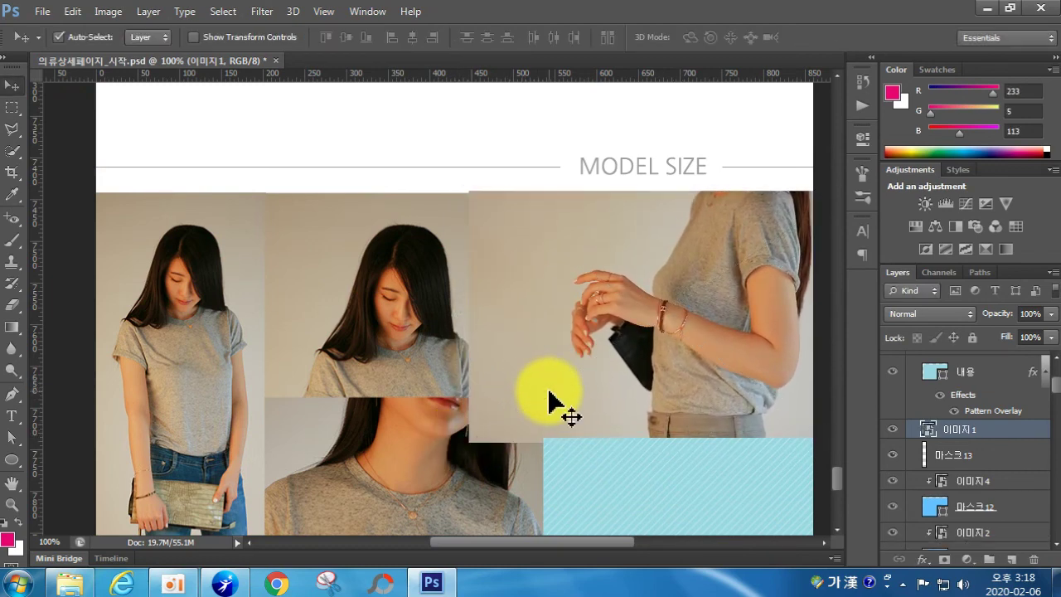
key("ctrl+alt+g")
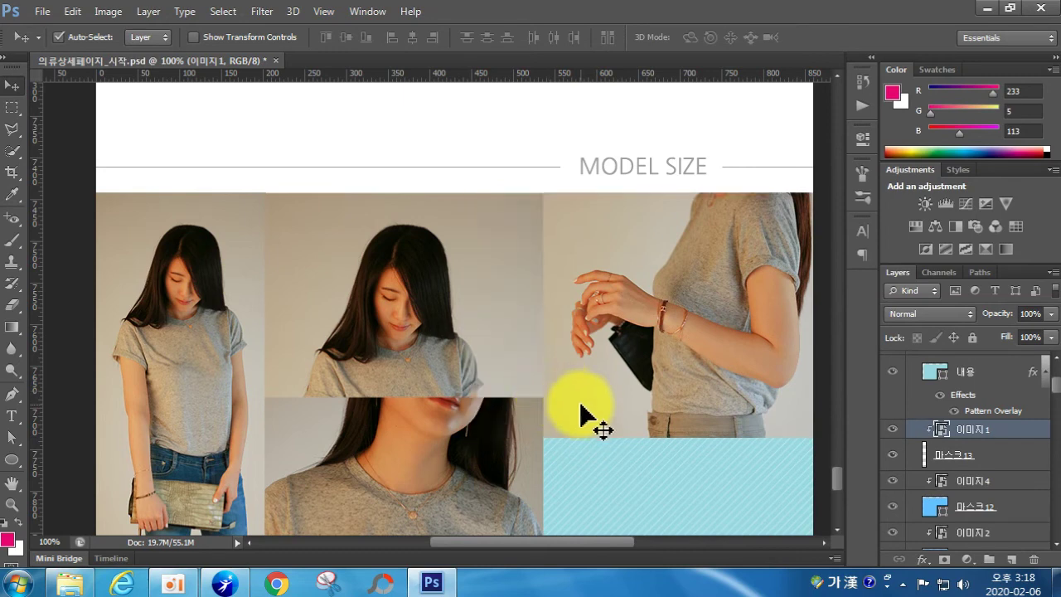
Switch to File Explorer and open the desktop folder 2020오픈마켓 > 영진상세페이지 > cd1 (4) > cd1.
scroll(718, 450, "down", 3)
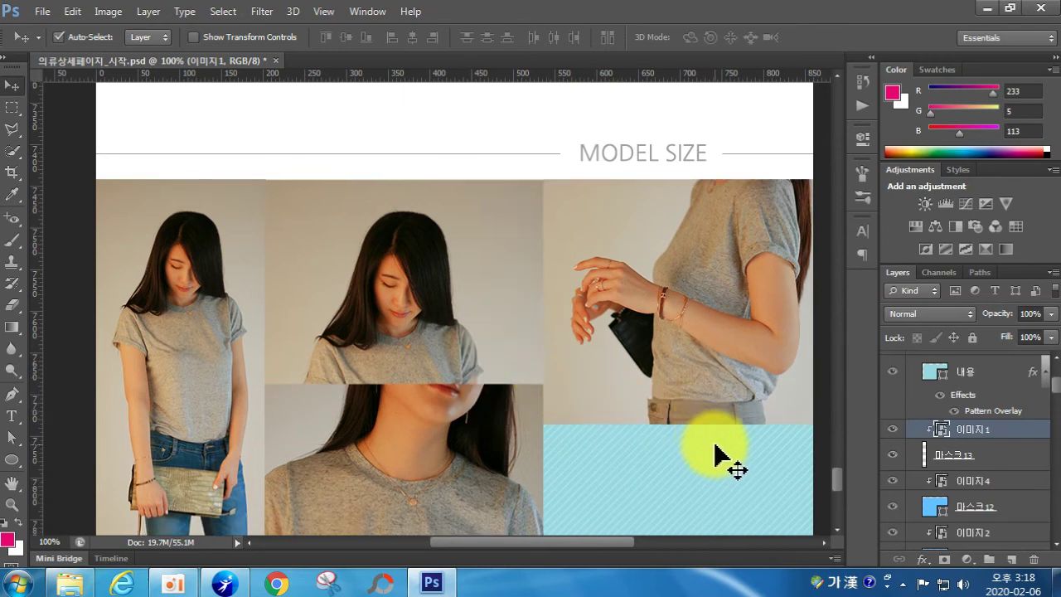
scroll(718, 450, "down", 1)
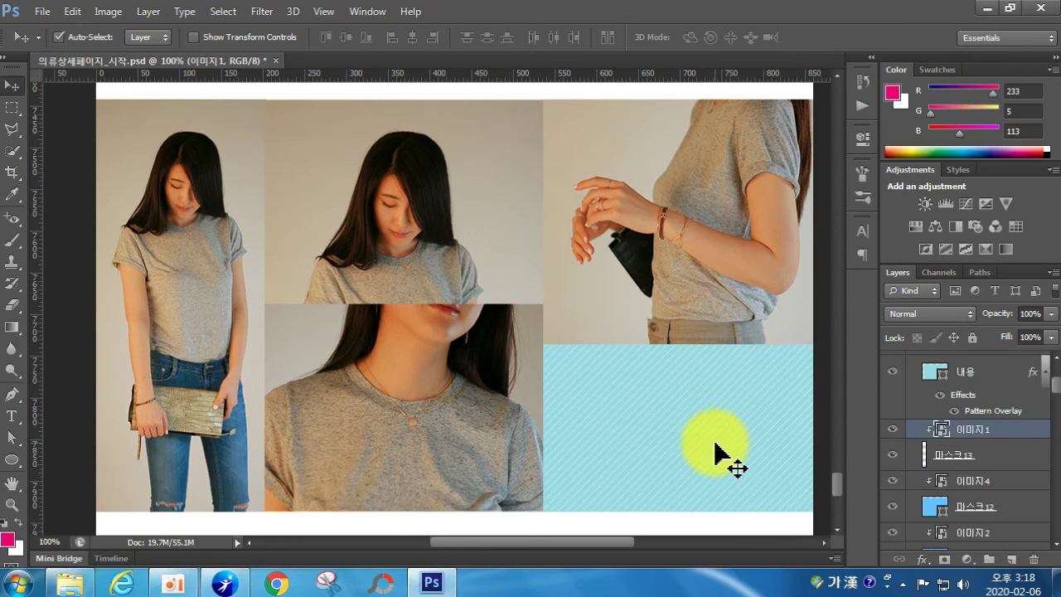
scroll(718, 450, "down", 1)
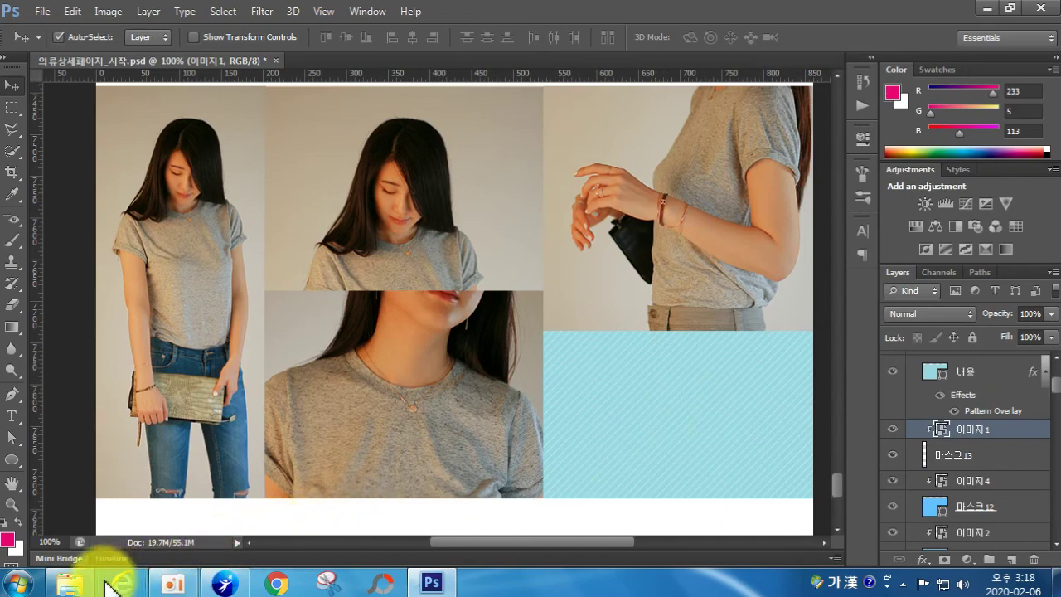
left_click(75, 584)
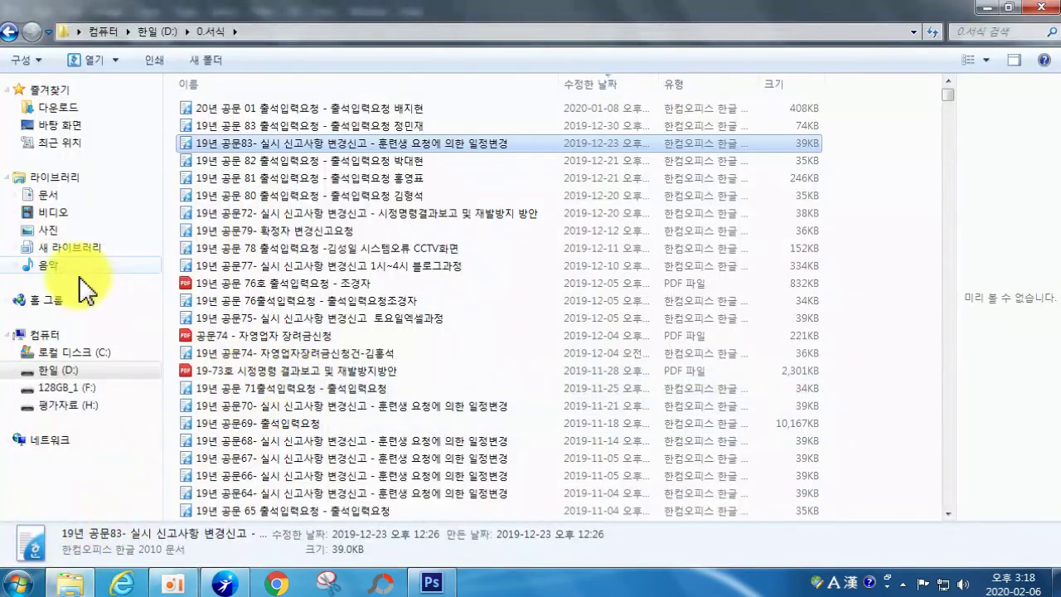
left_click(53, 128)
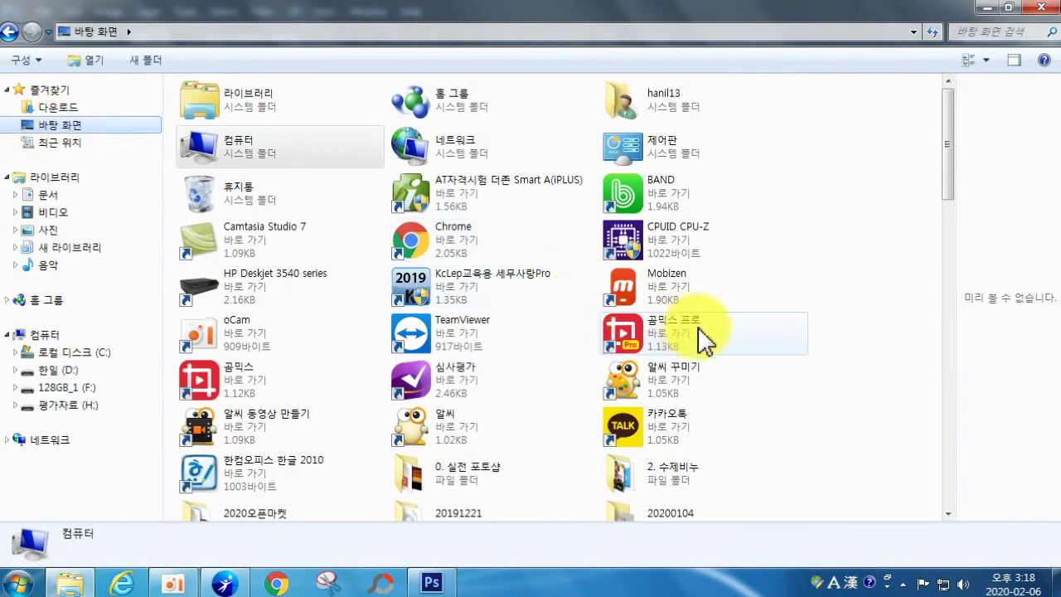
scroll(285, 498, "down", 1)
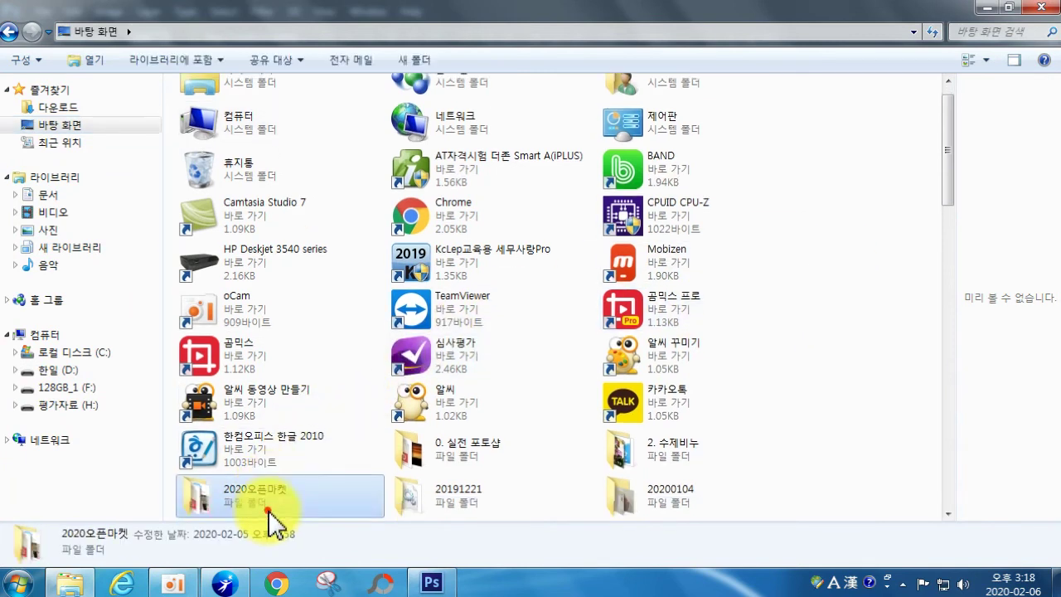
double_click(279, 510)
double_click(222, 161)
double_click(217, 113)
left_click(216, 112)
double_click(216, 112)
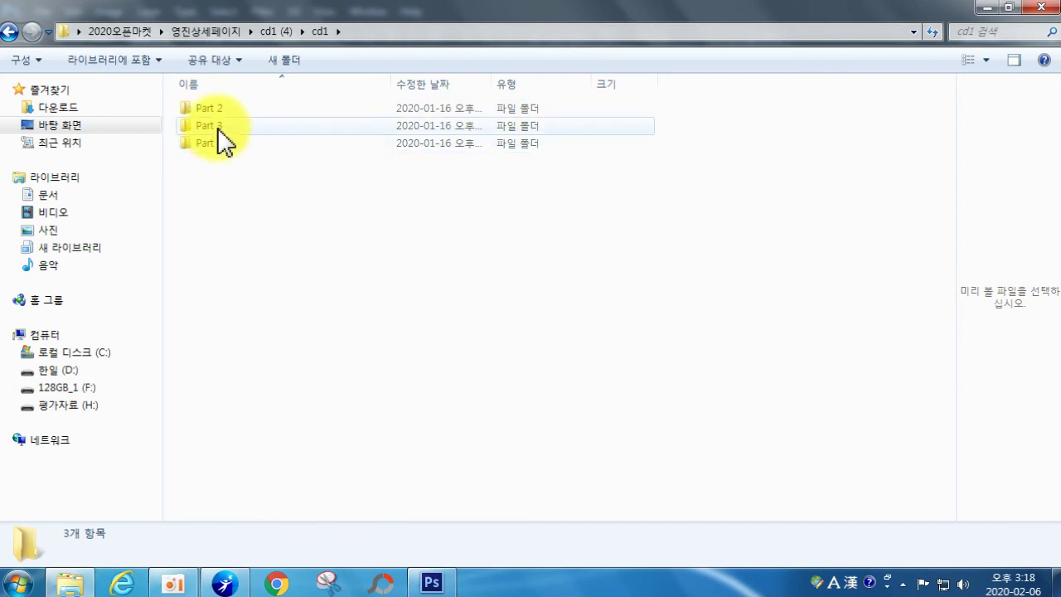
Open the Section 2 folder inside Part 3 > Chapter4.
double_click(218, 141)
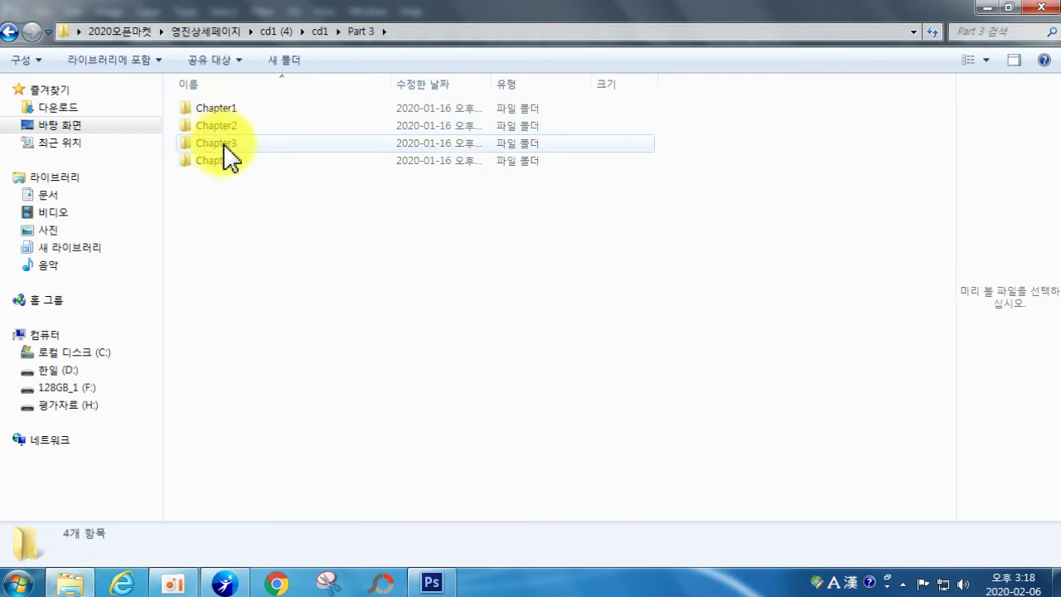
double_click(222, 159)
double_click(222, 142)
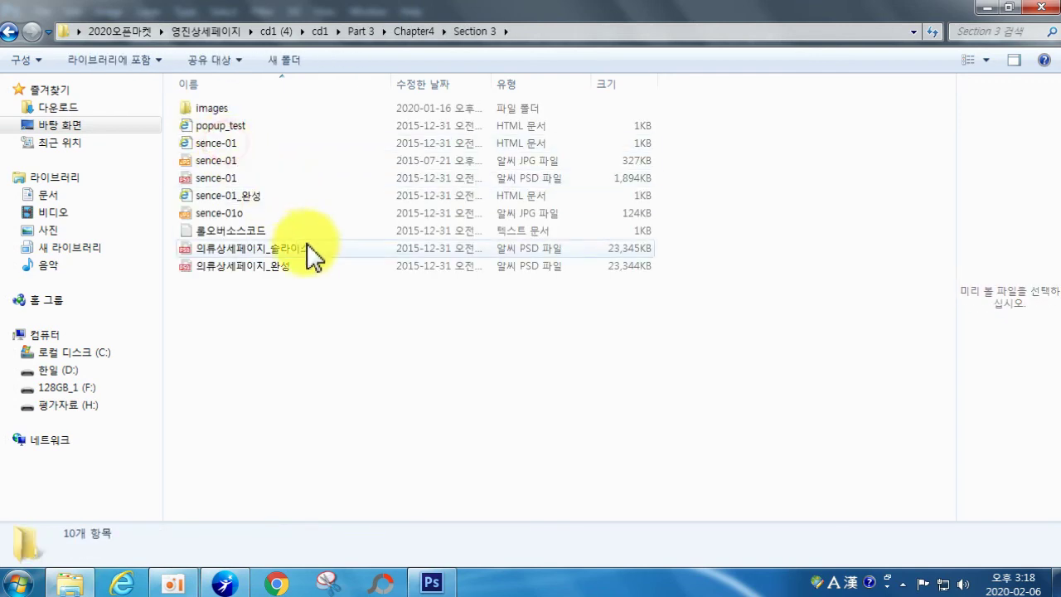
left_click(10, 31)
double_click(199, 124)
Open the 모델치수 text file in Notepad, copy all of its text and switch back to Photoshop.
left_click(218, 141)
left_click_drag(211, 534, 493, 165)
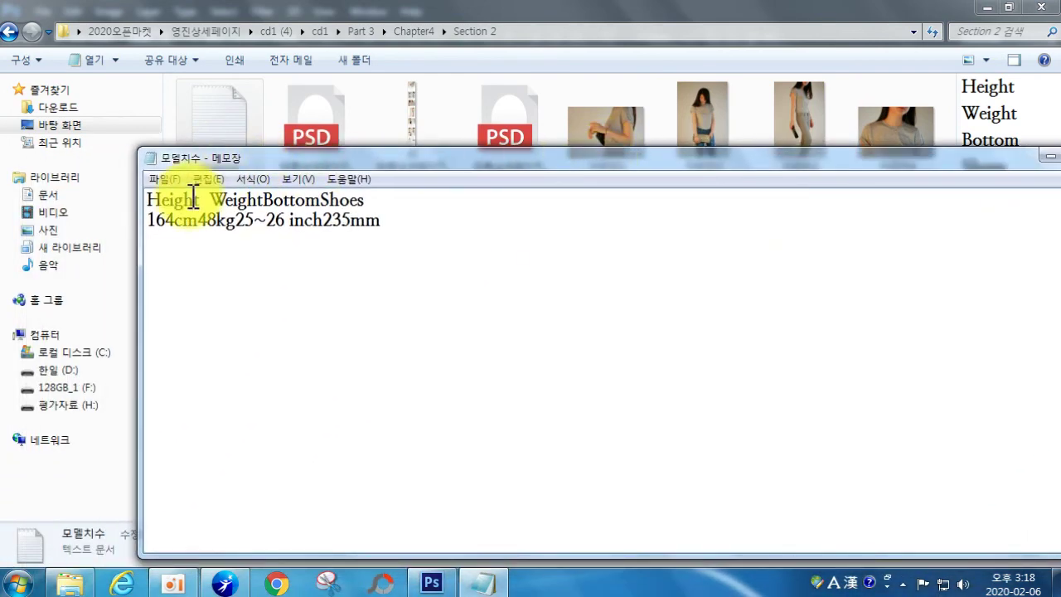
left_click_drag(153, 201, 399, 238)
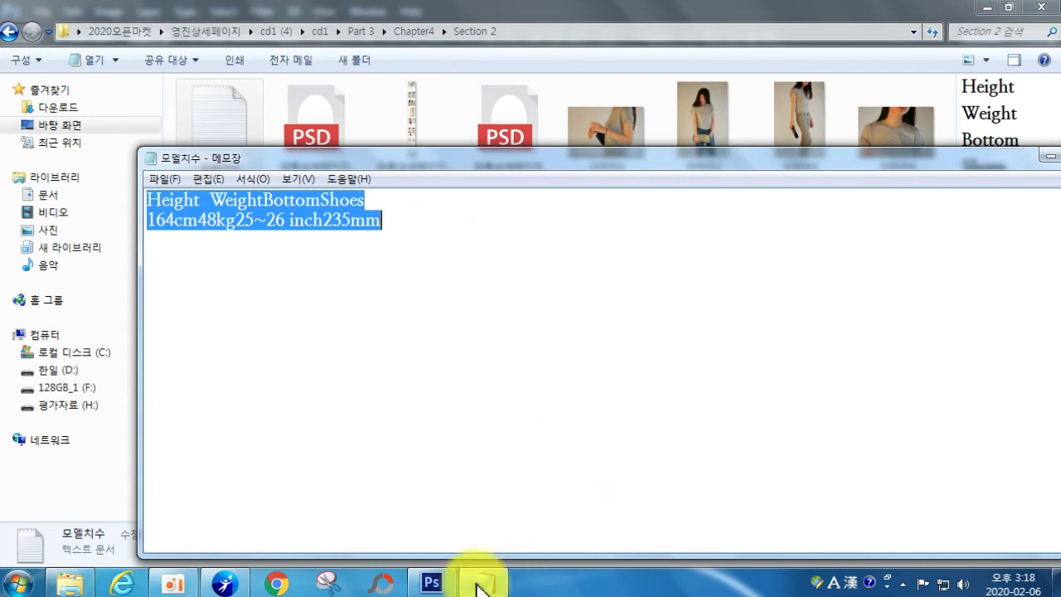
left_click(431, 583)
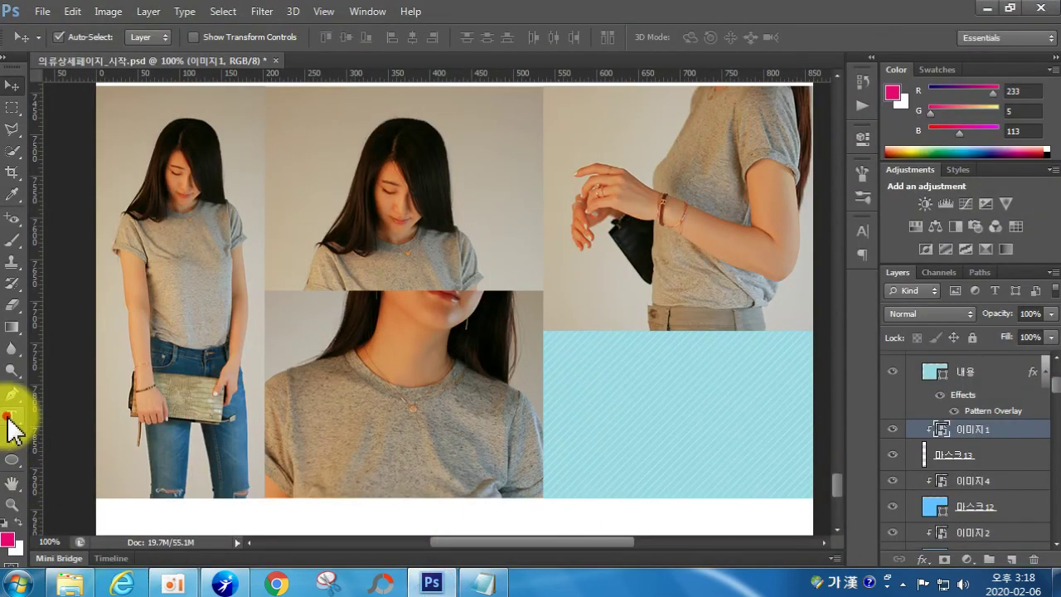
left_click(10, 416)
left_click(561, 370)
key("ctrl+v")
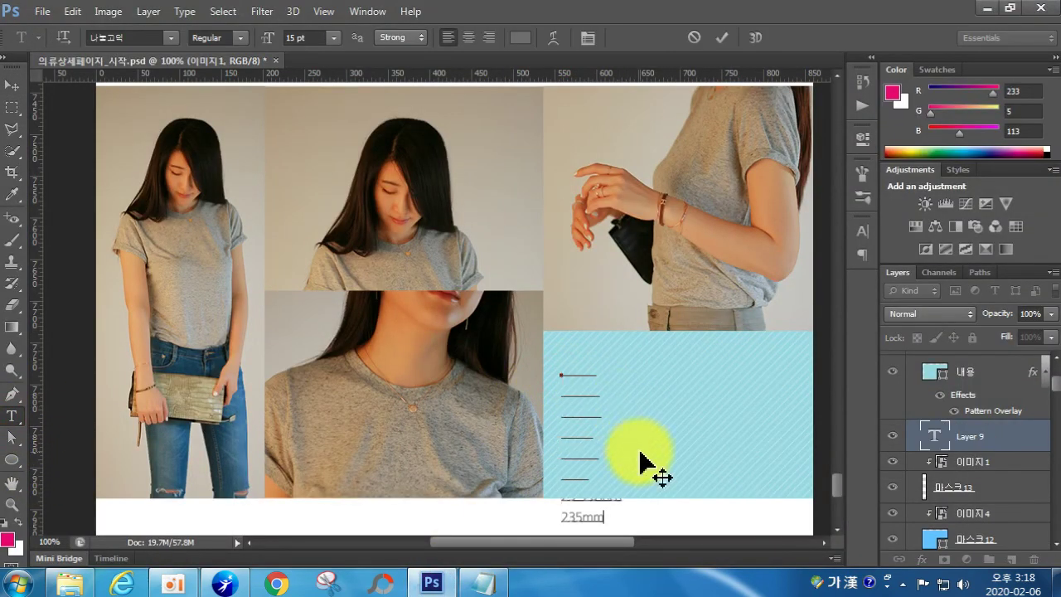
key("Escape")
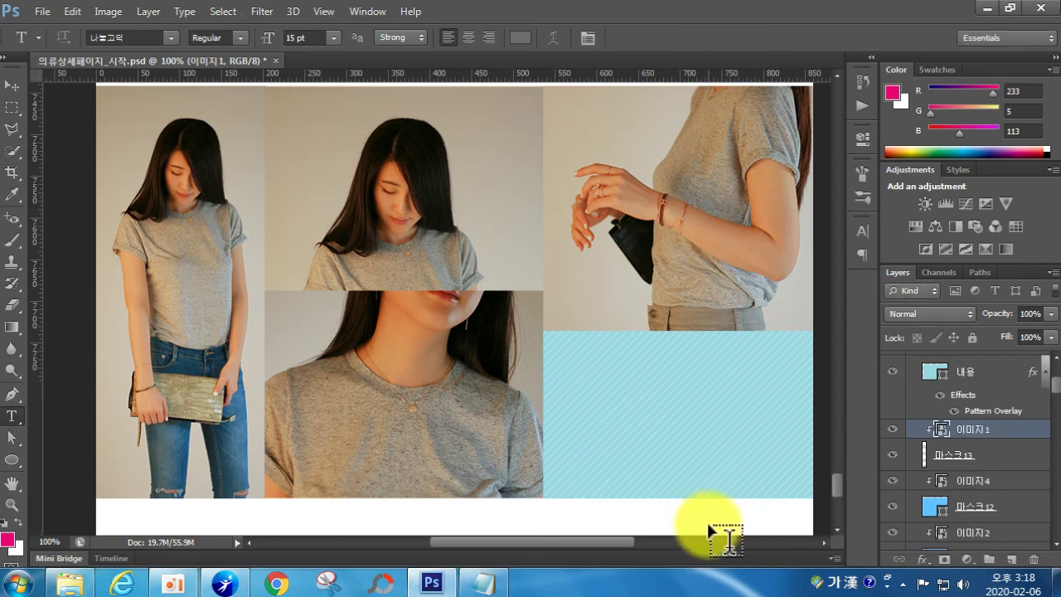
left_click(12, 86)
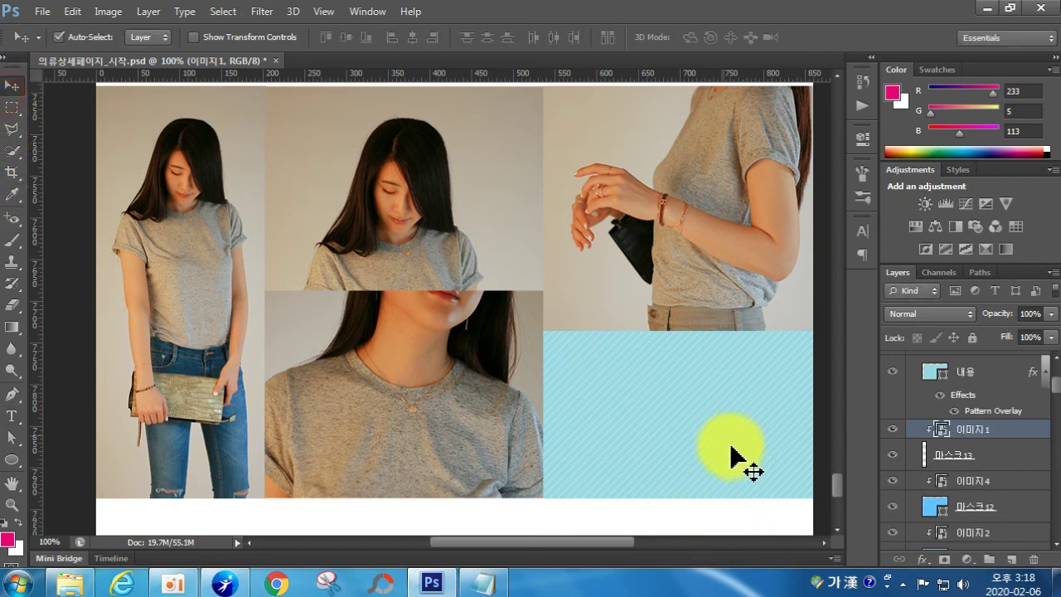
Select the striped 내용 box and paste the copied model measurements over it as a new text layer above that layer.
left_click(675, 423)
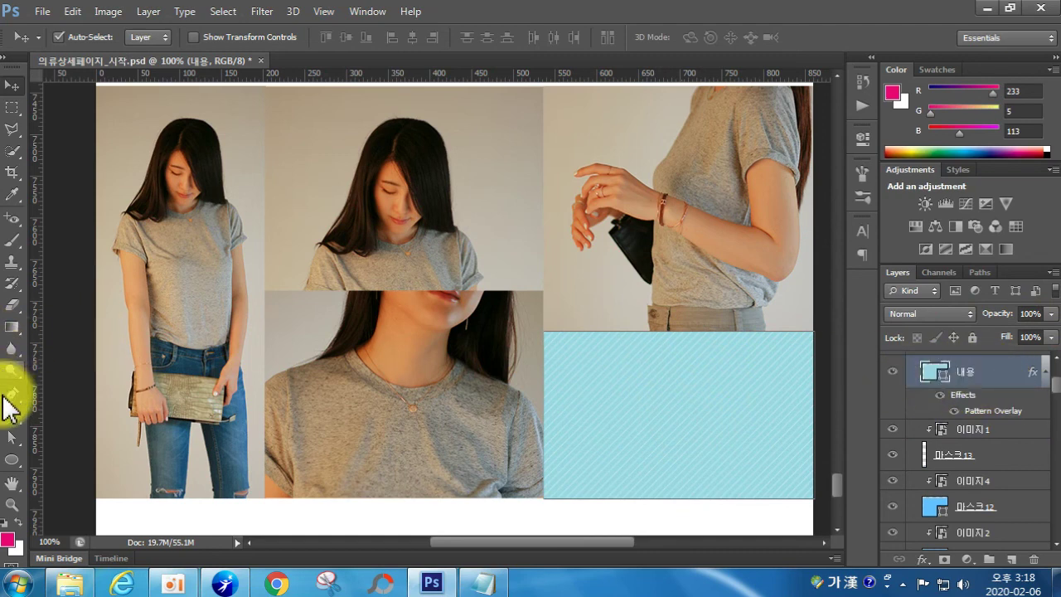
left_click(14, 419)
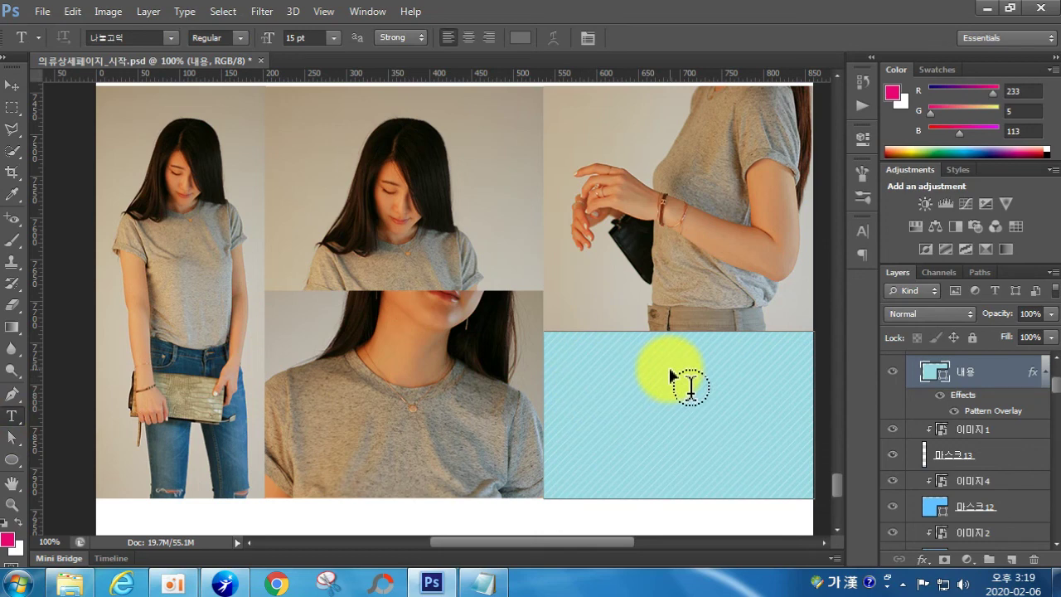
left_click(492, 371)
left_click_drag(474, 431, 560, 426)
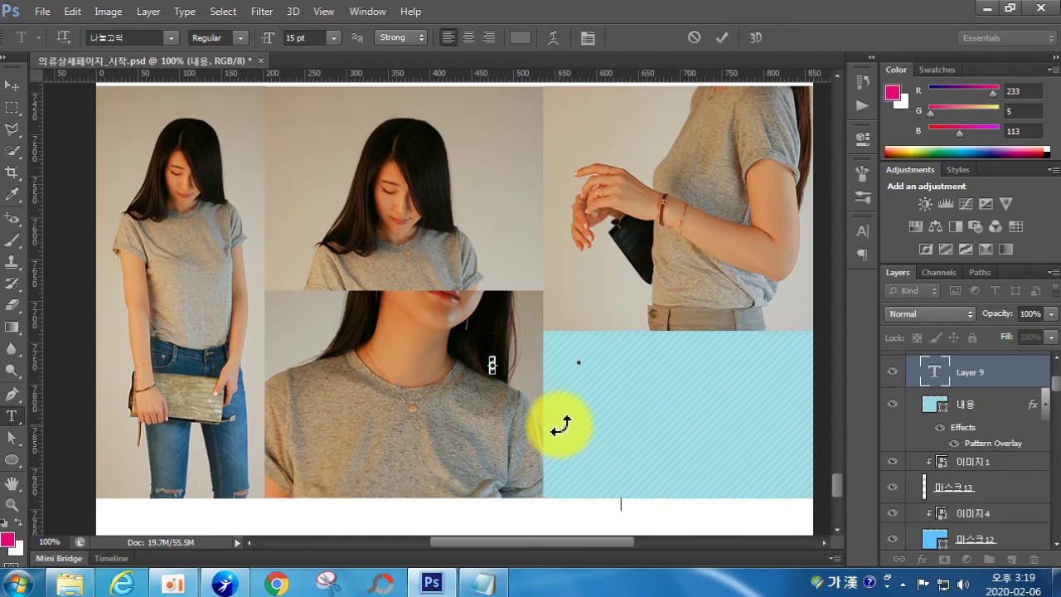
type("Height Weight Bottom Shoes 164cm 48kg 25~26 inch 235mm")
key("ctrl+Return")
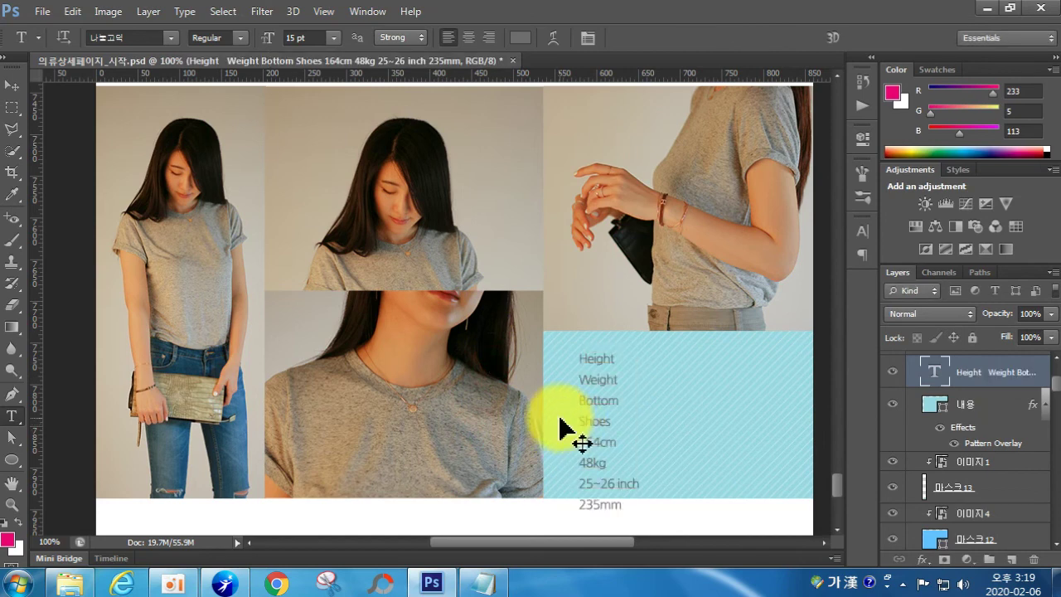
Move 164cm onto the Height line and 48kg onto the Weight line, leaving a gap of spaces after each label.
left_click(621, 359)
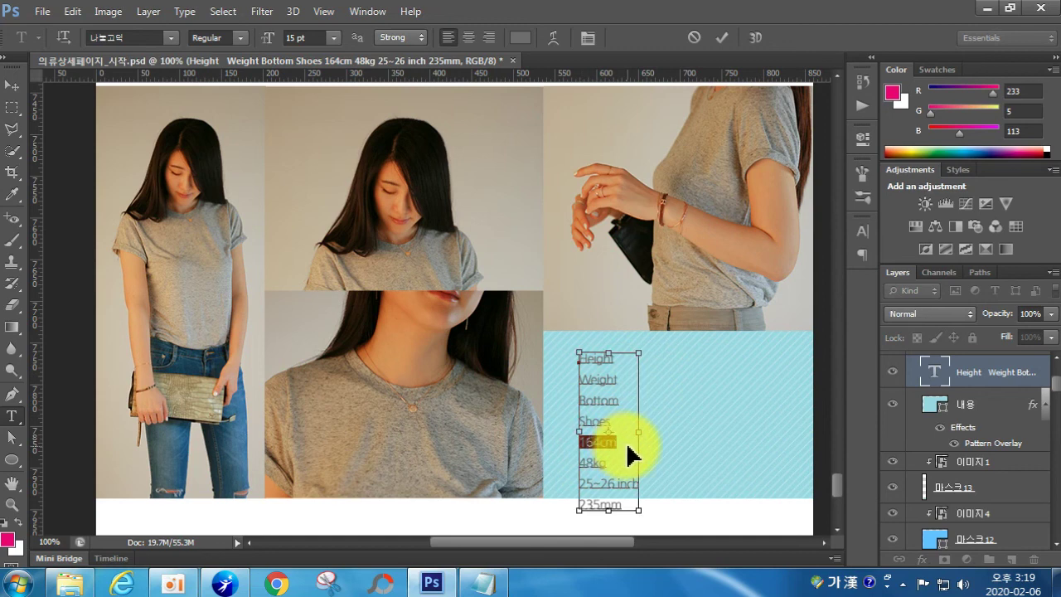
key("BackSpace")
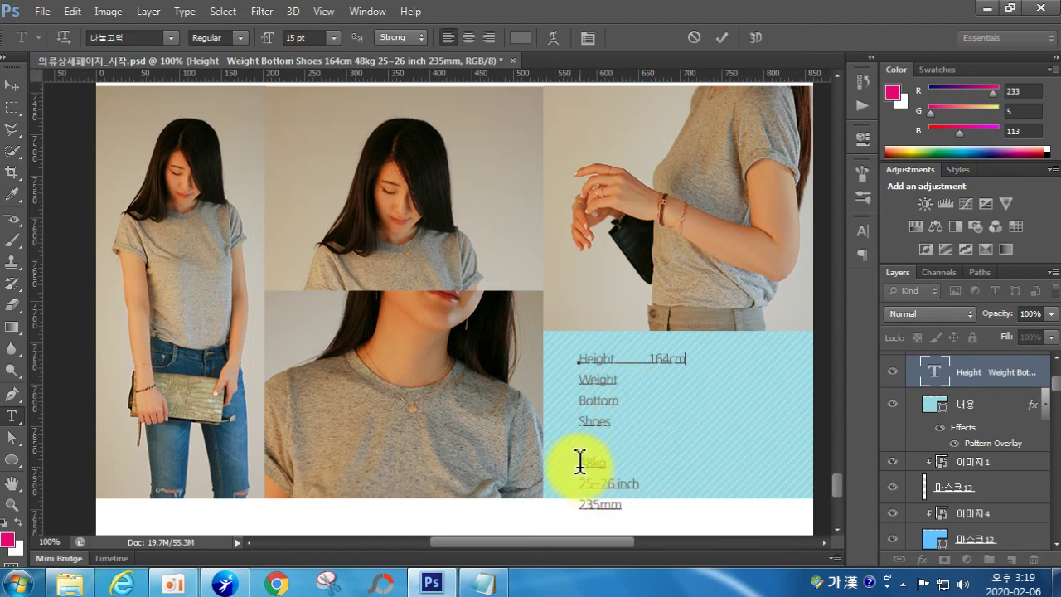
key("ctrl+x")
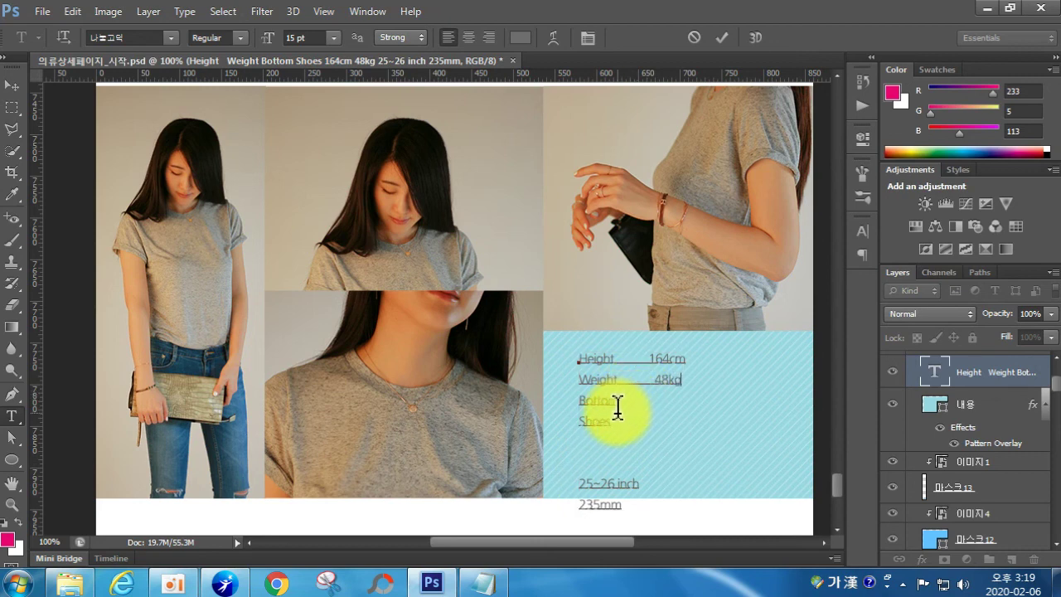
key("ctrl+Return")
Cut 25~26 inch from its own line and paste it after the Bottom label, spaced into the value column.
left_click_drag(580, 483, 639, 482)
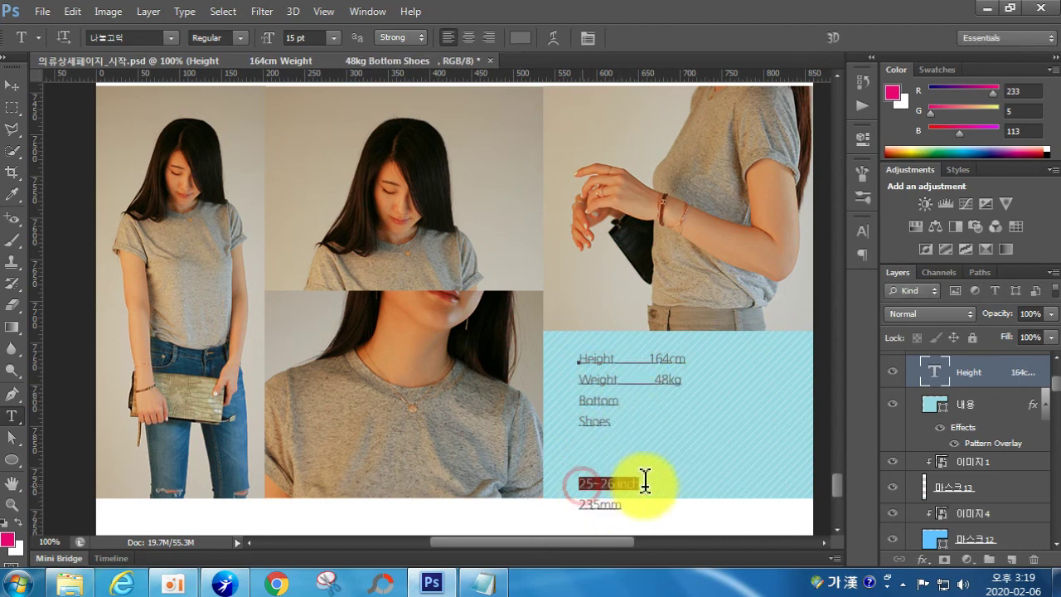
key("BackSpace")
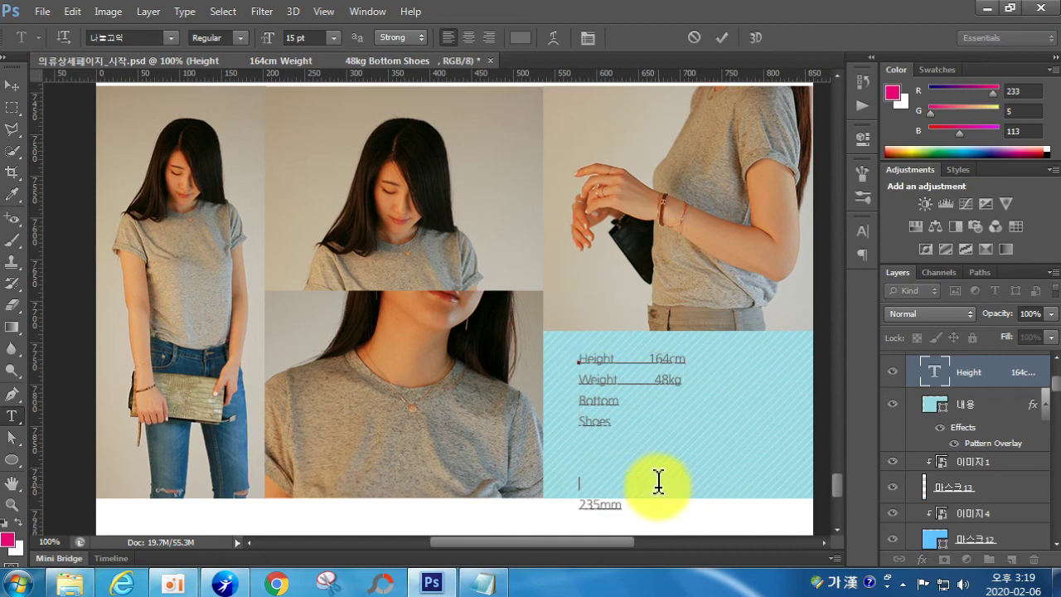
key("ctrl+Return")
left_click(622, 403)
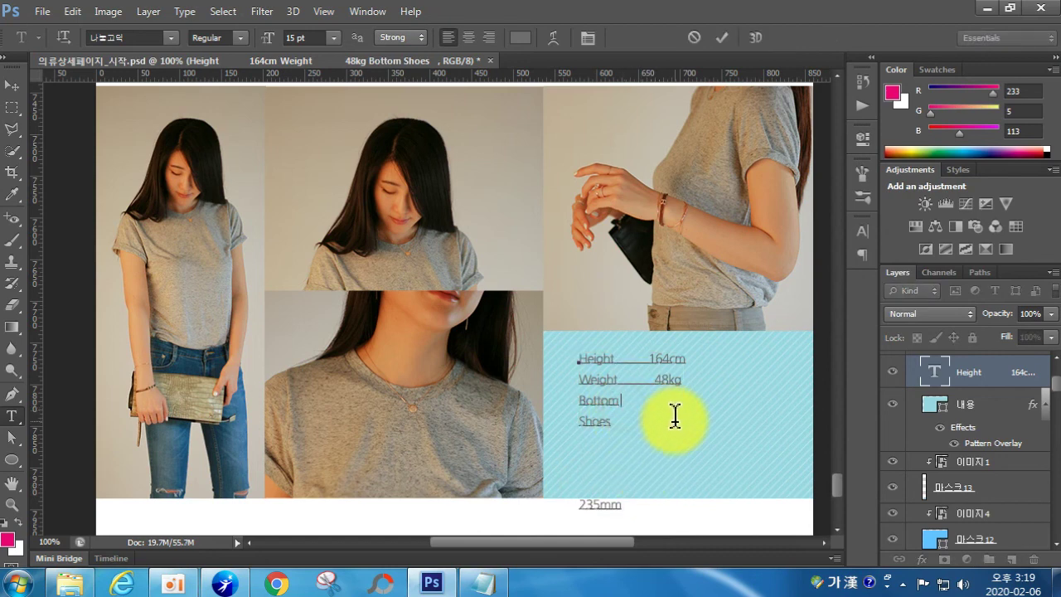
key("ctrl+v")
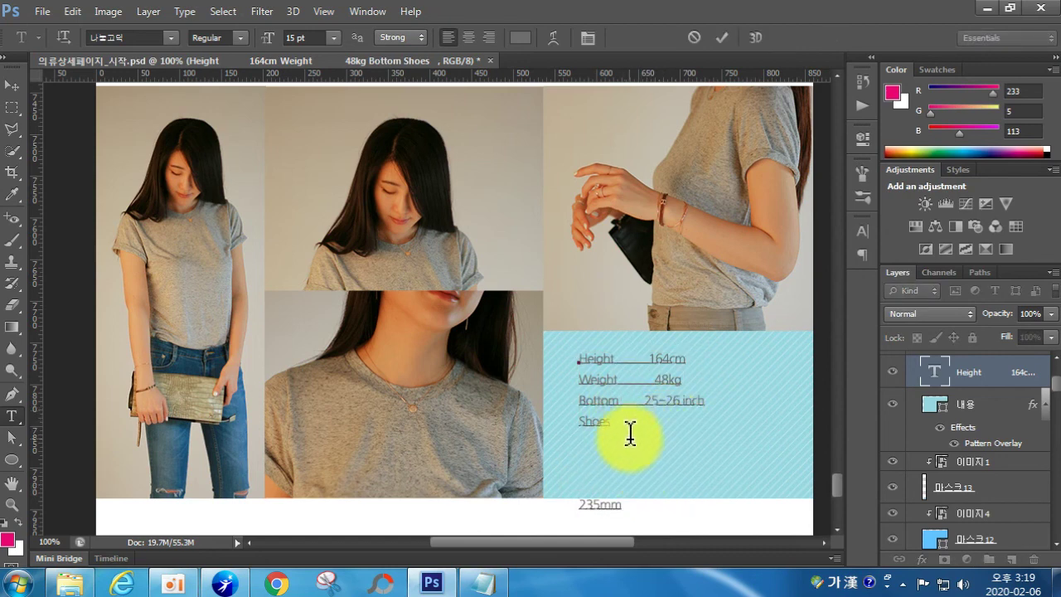
Move 235mm from its own line to the Shoes line, spaced into the value column, and commit the text.
key("ctrl+Return")
left_click_drag(579, 504, 632, 515)
key("BackSpace")
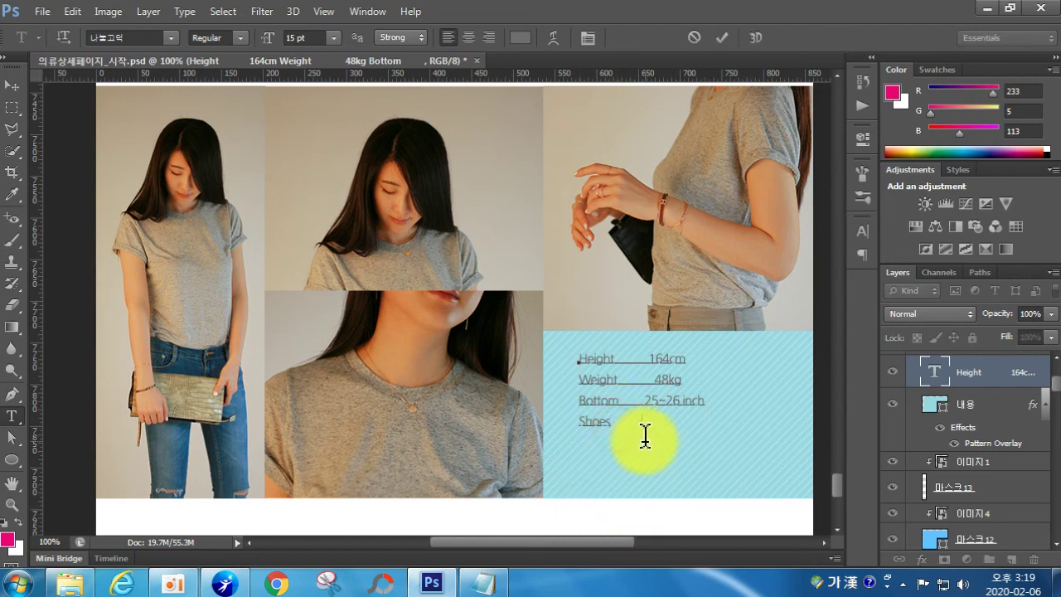
key("ctrl+z")
key("ctrl+Return")
Remove the empty lines below the Shoes line and scale the measurement text up to about 24.67 pt to fill the striped box.
key("ctrl+t")
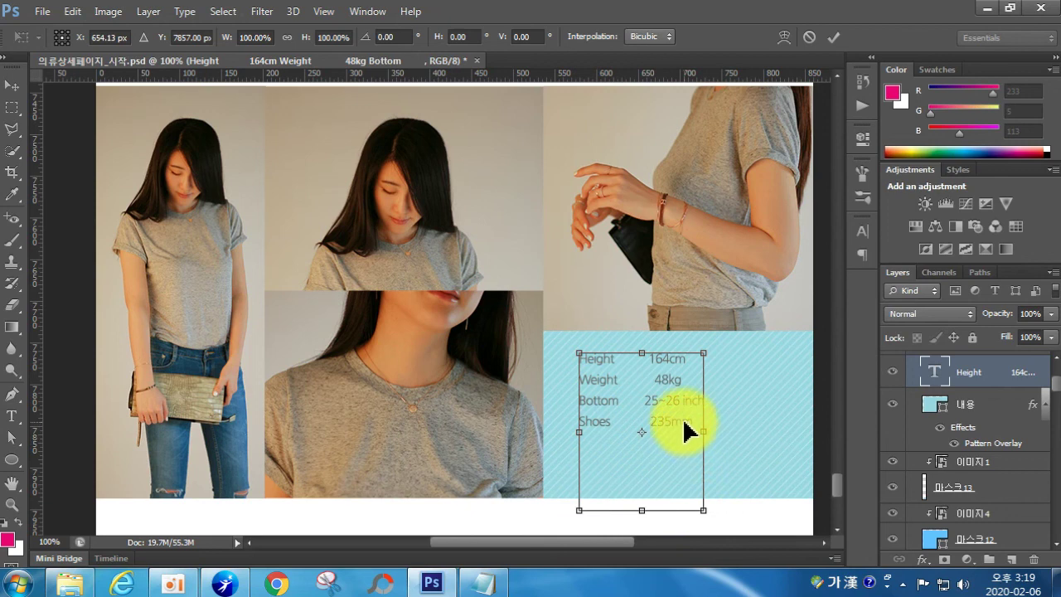
key("Return")
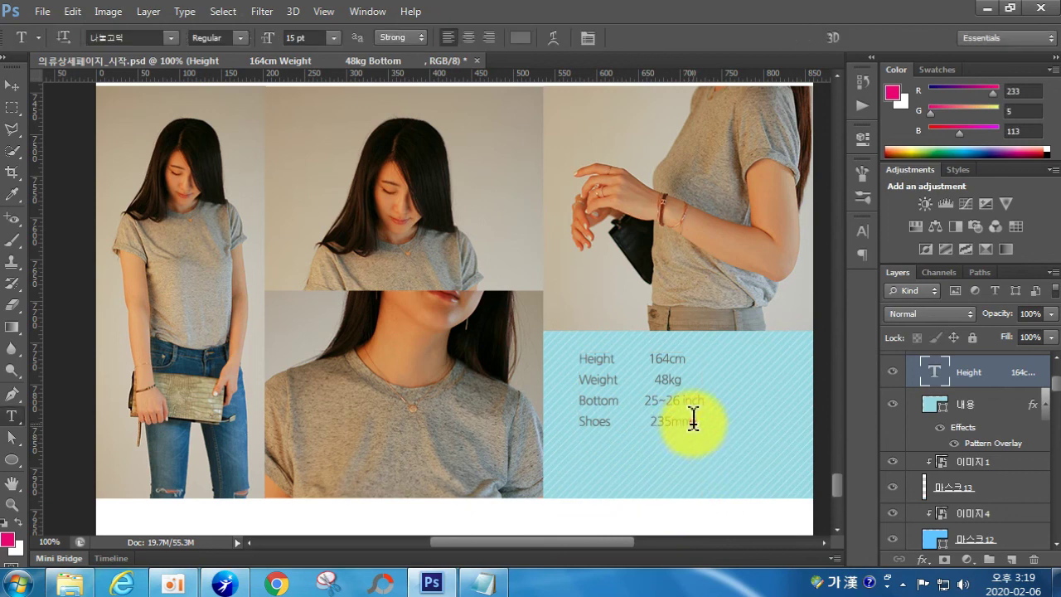
left_click(692, 420)
key("ctrl+Return")
key("ctrl+t")
left_click_drag(703, 428, 786, 486)
key("Return")
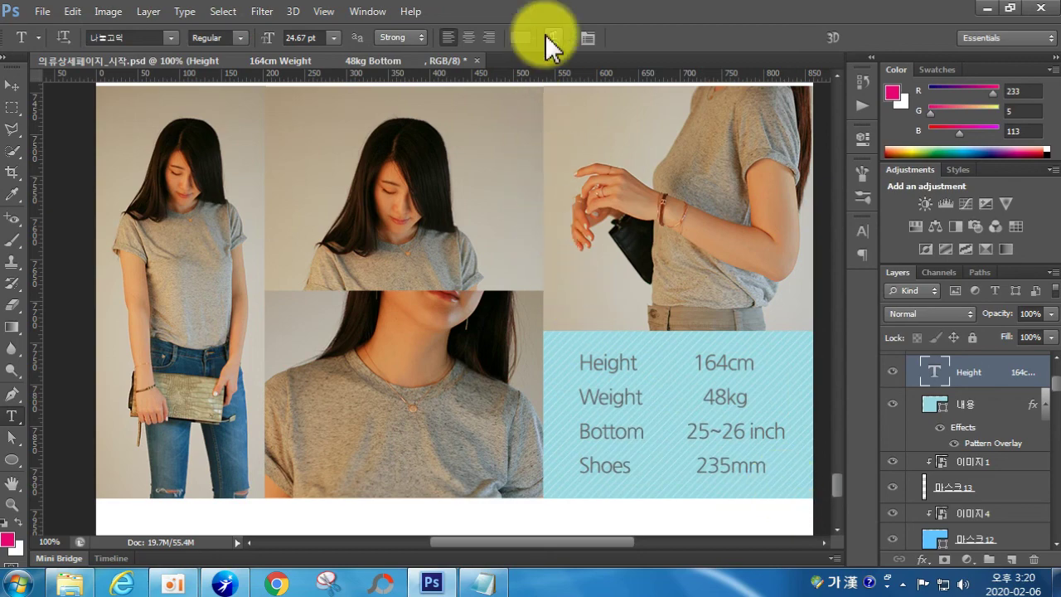
Set the measurement text's colour to white (ffffff).
left_click(519, 38)
left_click_drag(610, 307, 460, 178)
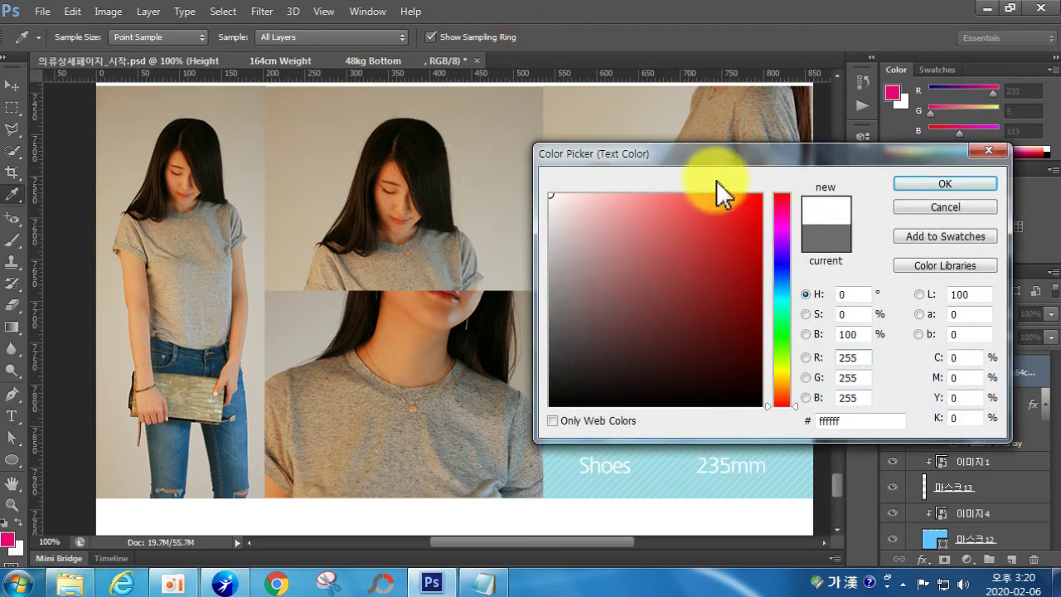
left_click(908, 182)
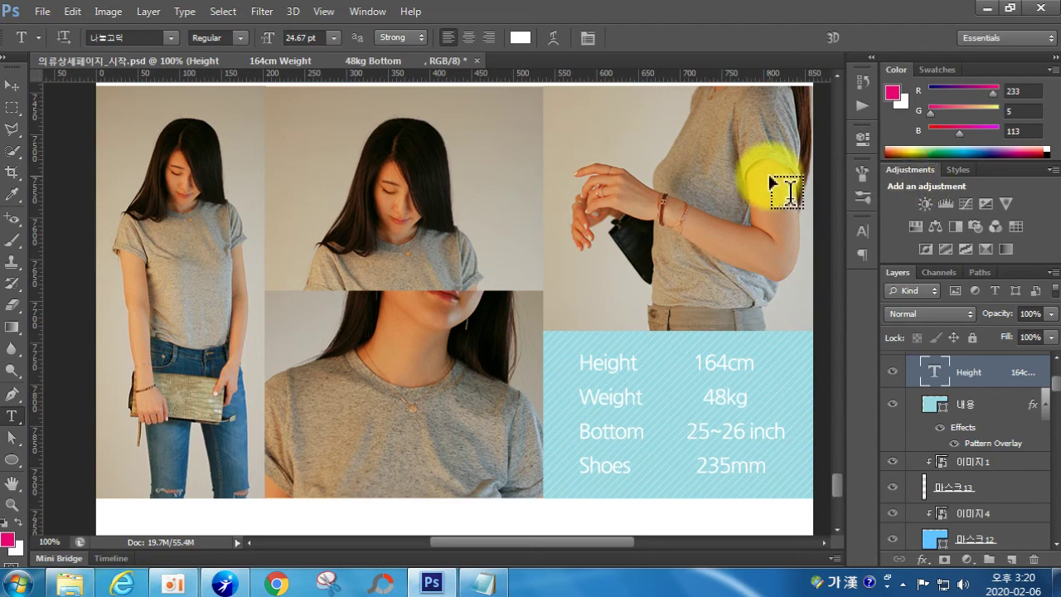
Open the Save As dialog for the clothing detail page document.
scroll(795, 282, "up", 5)
scroll(671, 278, "up", 2)
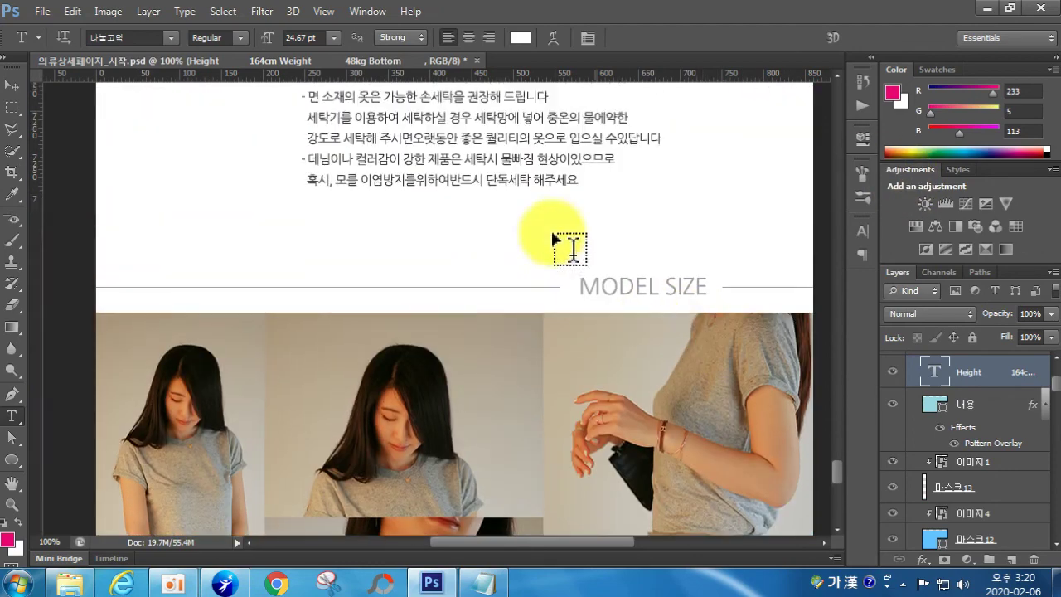
left_click(41, 11)
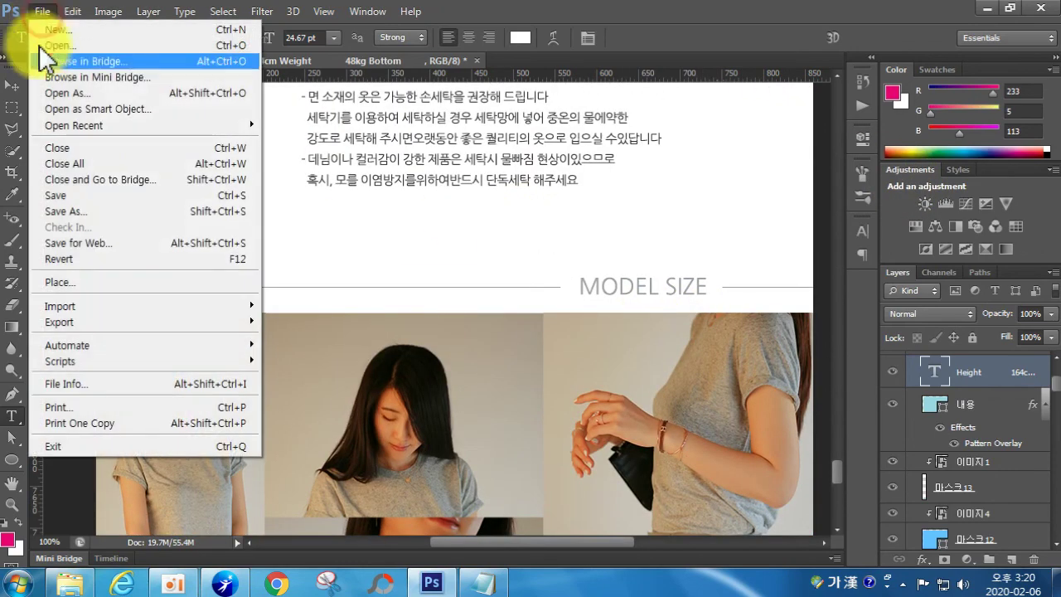
left_click(49, 212)
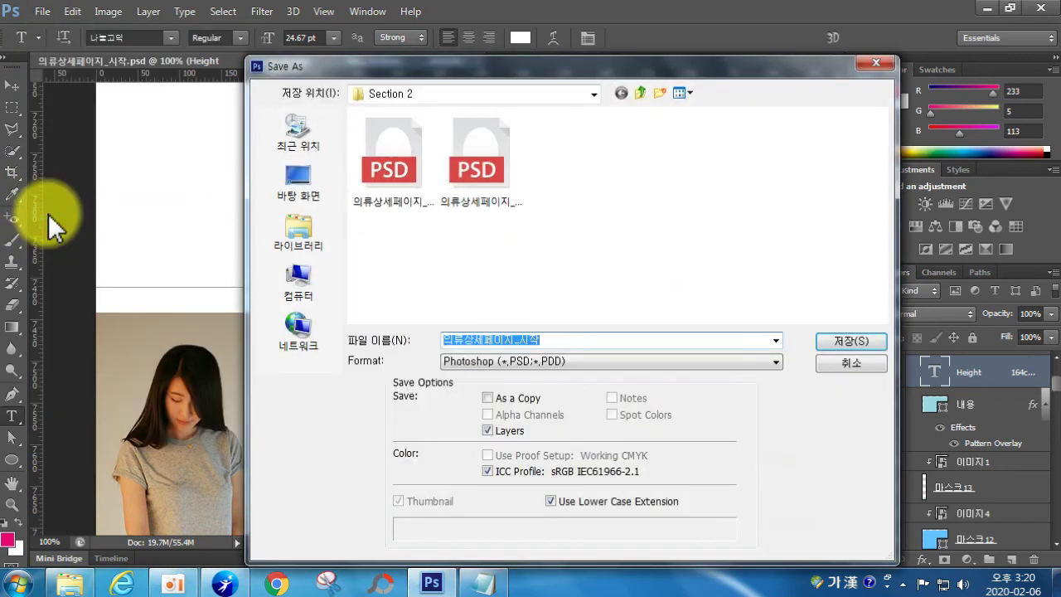